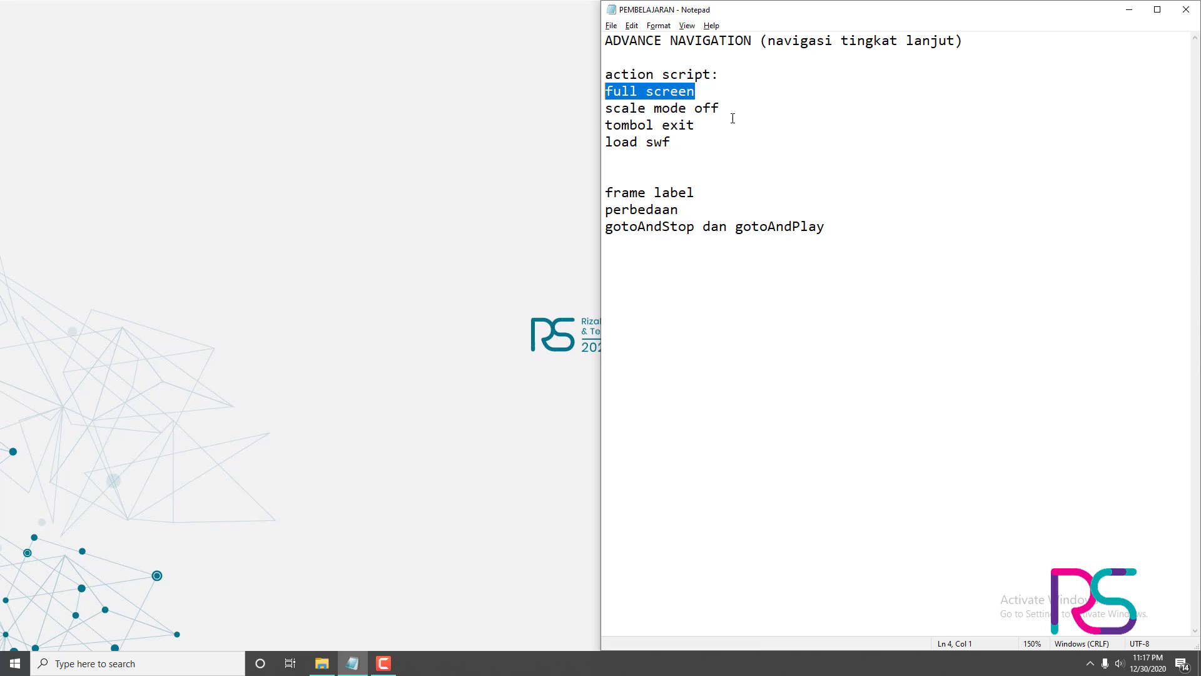
{"action": "left_click_drag", "start_coordinate": [721, 109], "coordinate": [596, 110]}
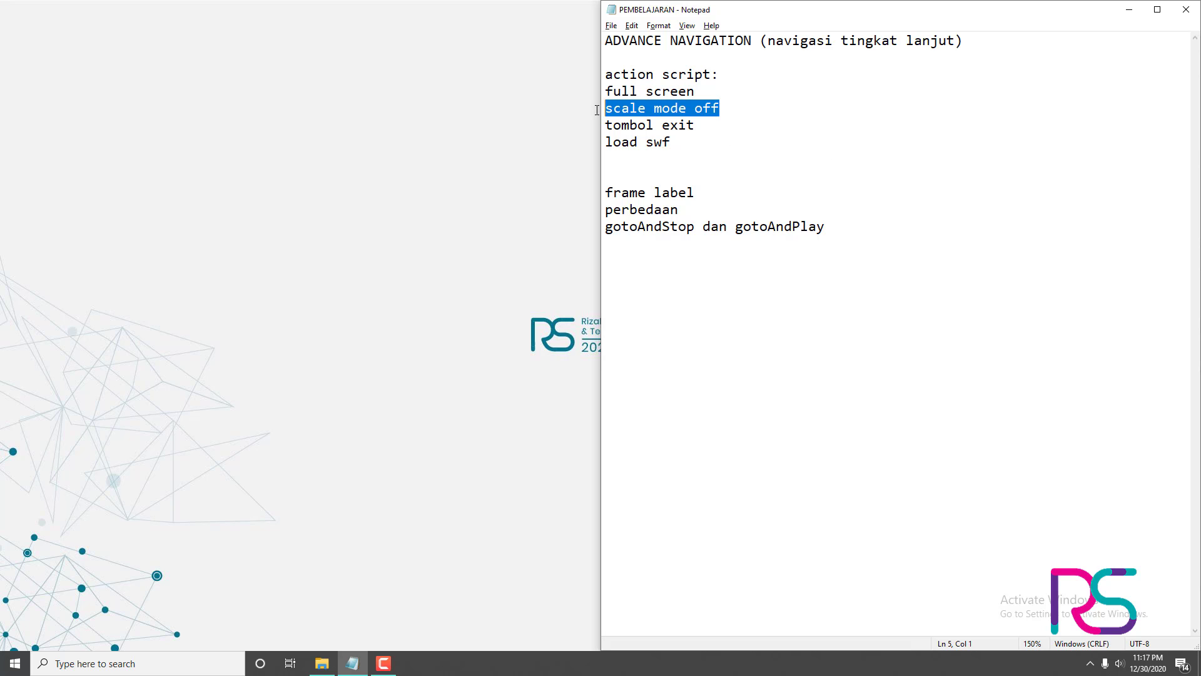
{"action": "left_click", "coordinate": [726, 105]}
{"action": "left_click_drag", "start_coordinate": [675, 95], "coordinate": [604, 95]}
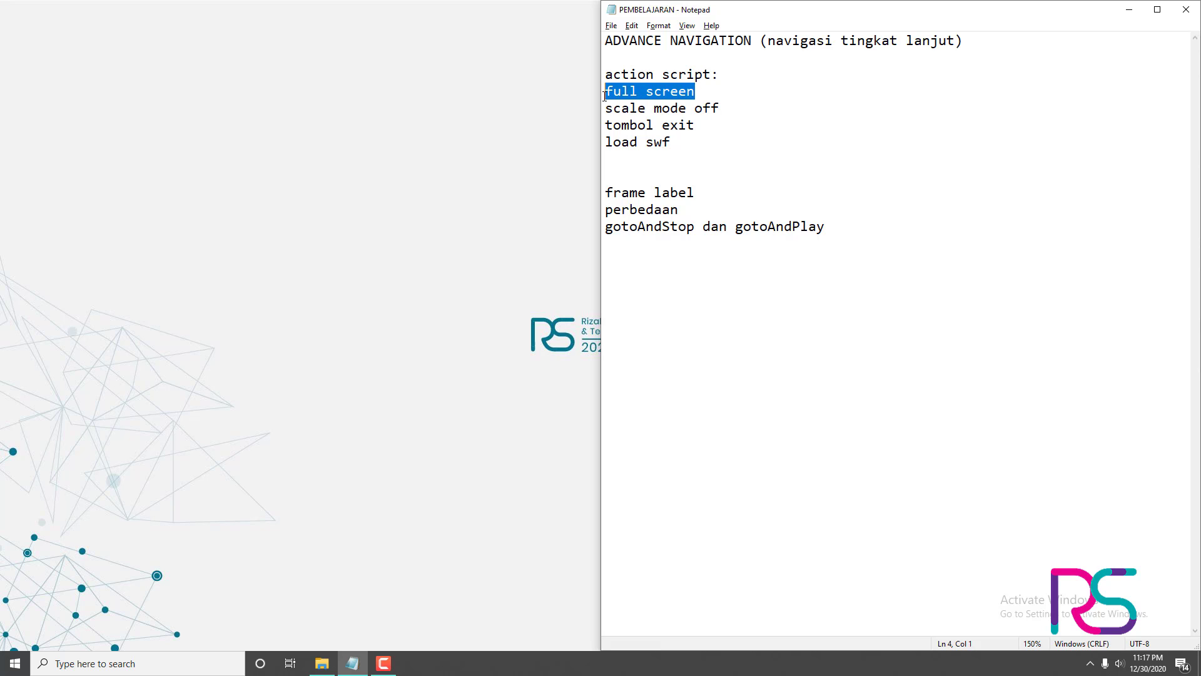
{"action": "left_click", "coordinate": [706, 93]}
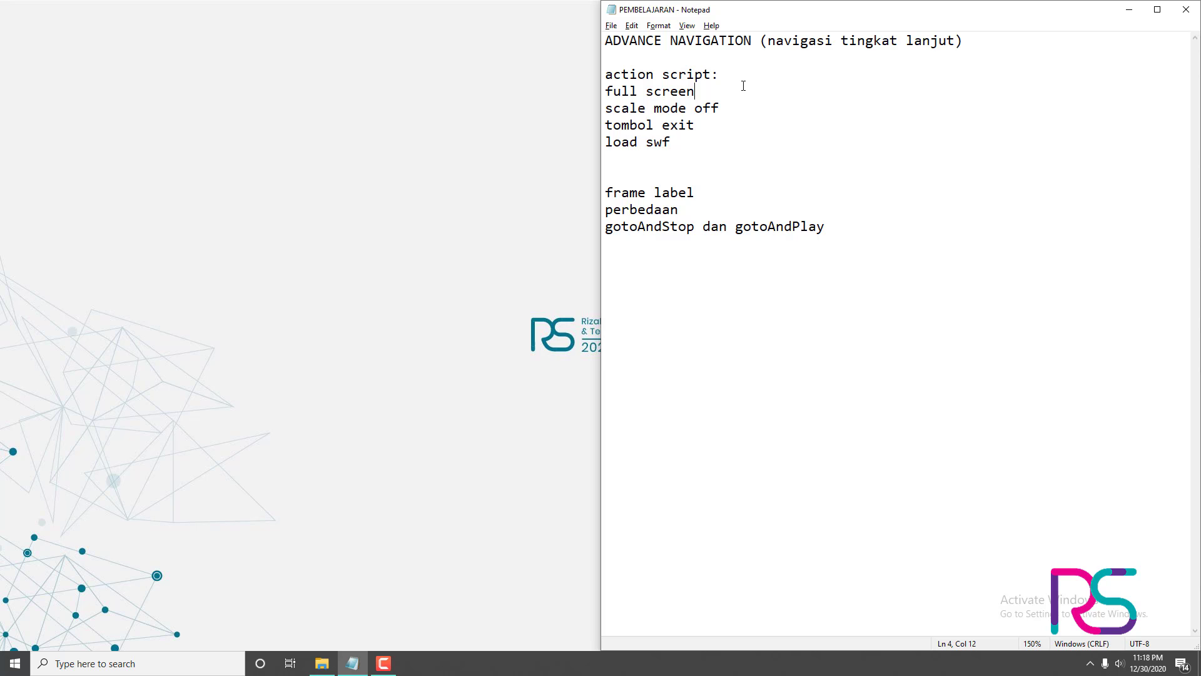
- Insert a blank line after "frame label" in the PEMBELAJARAN notes
{"action": "left_click_drag", "start_coordinate": [702, 192], "coordinate": [604, 192]}
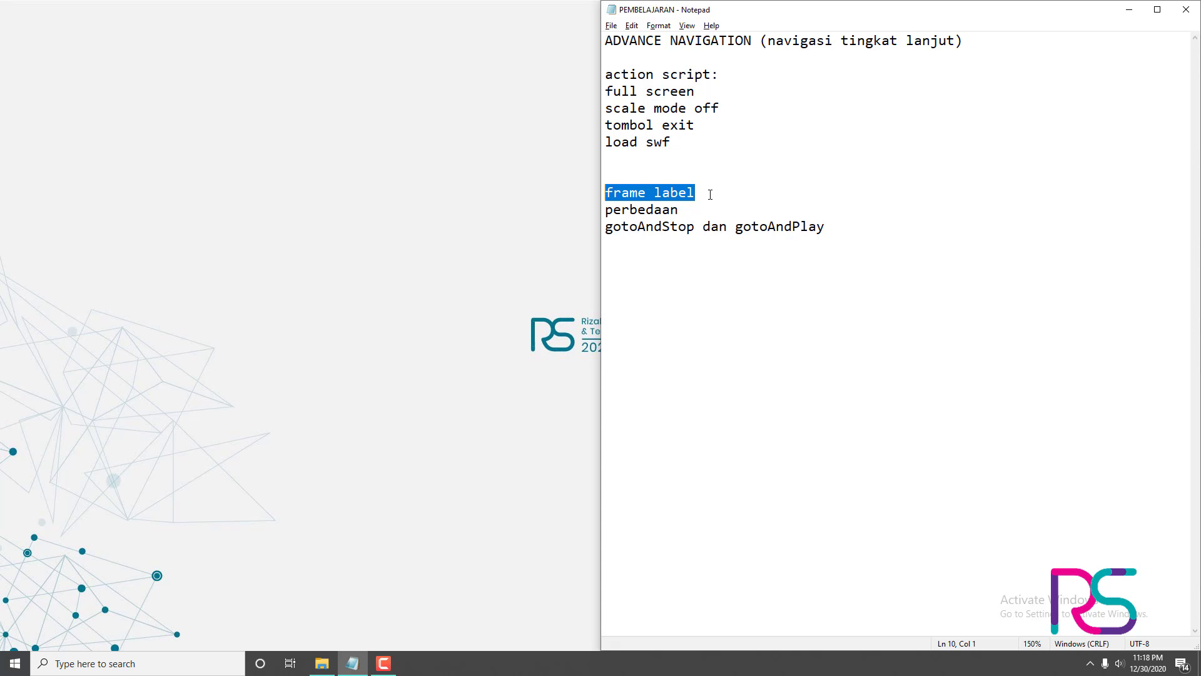
{"action": "left_click", "coordinate": [709, 192]}
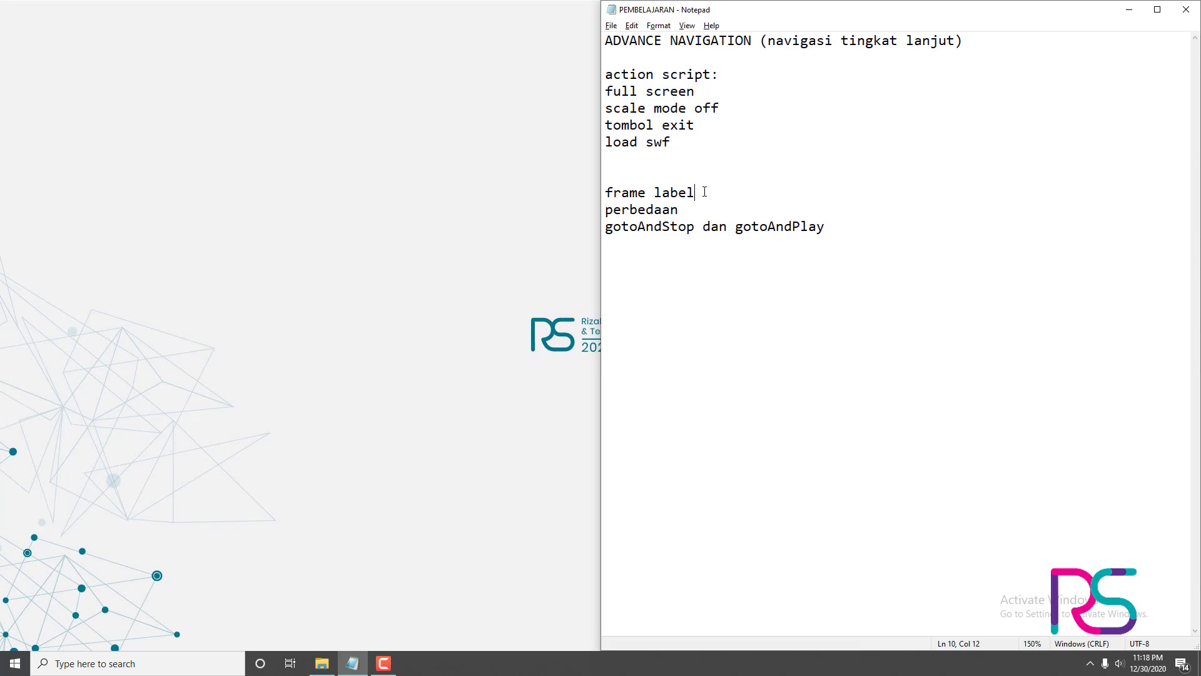
{"action": "key", "text": "Return"}
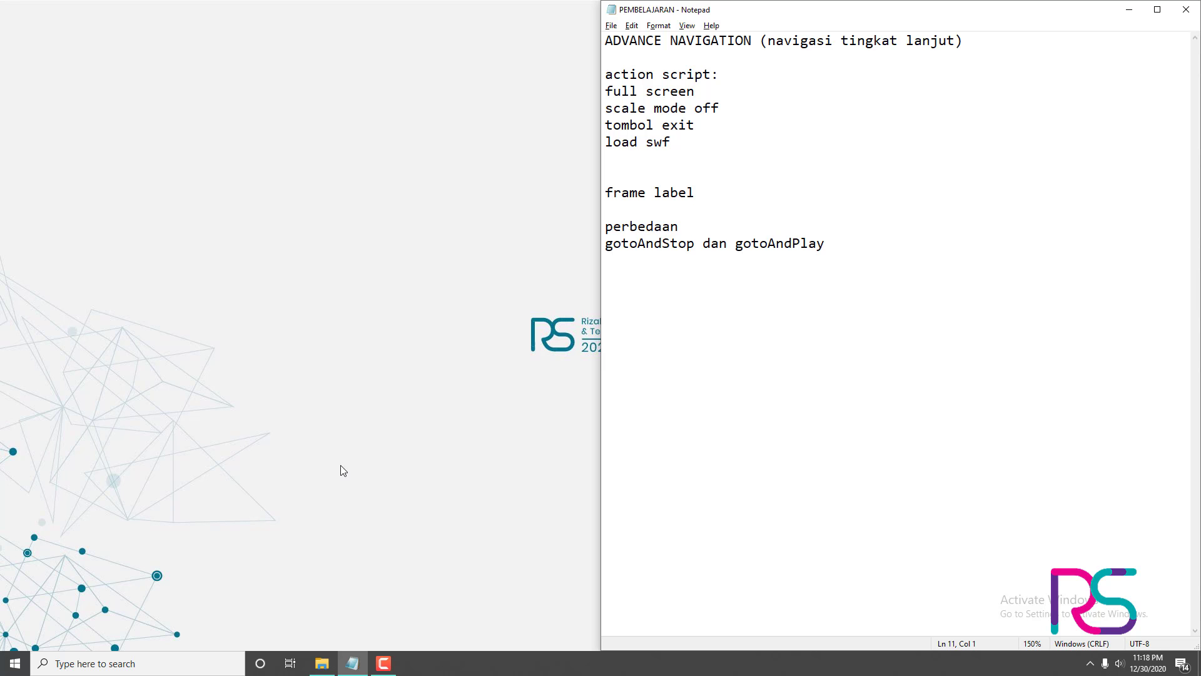
- Switch to File Explorer and run the main_menu SWF movie from the PERTEMUAN 10 & 11 folder
{"action": "left_click", "coordinate": [321, 664]}
{"action": "right_click", "coordinate": [363, 416]}
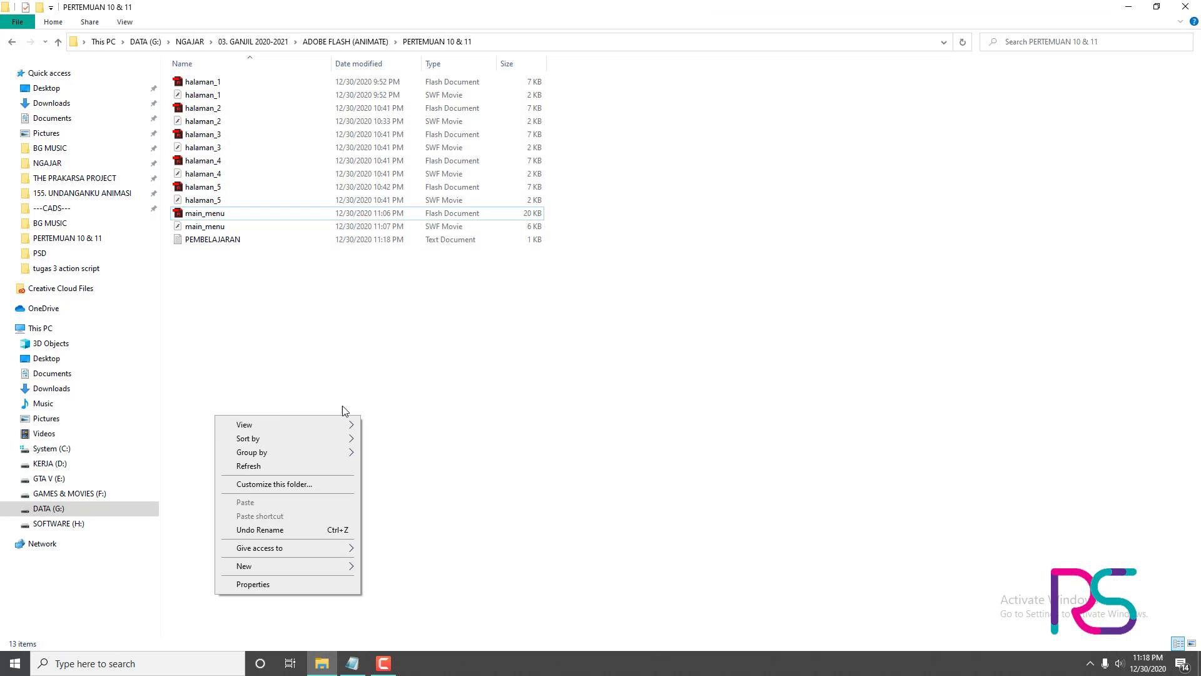
{"action": "left_click", "coordinate": [295, 391]}
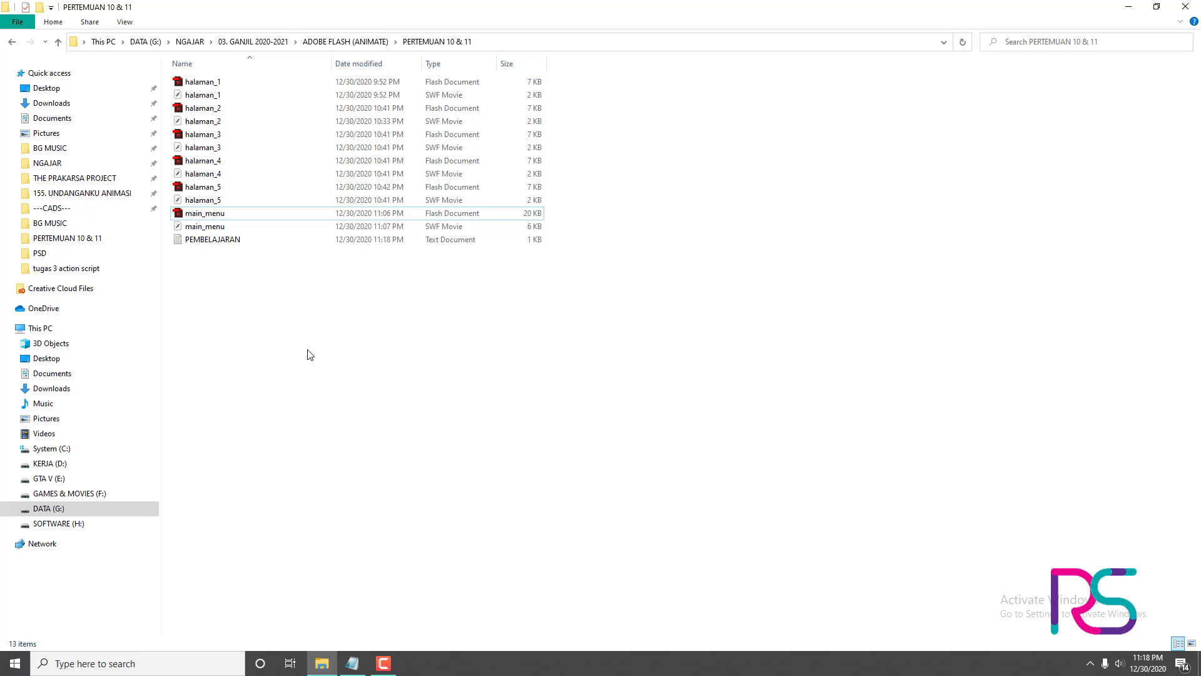
{"action": "double_click", "coordinate": [228, 226]}
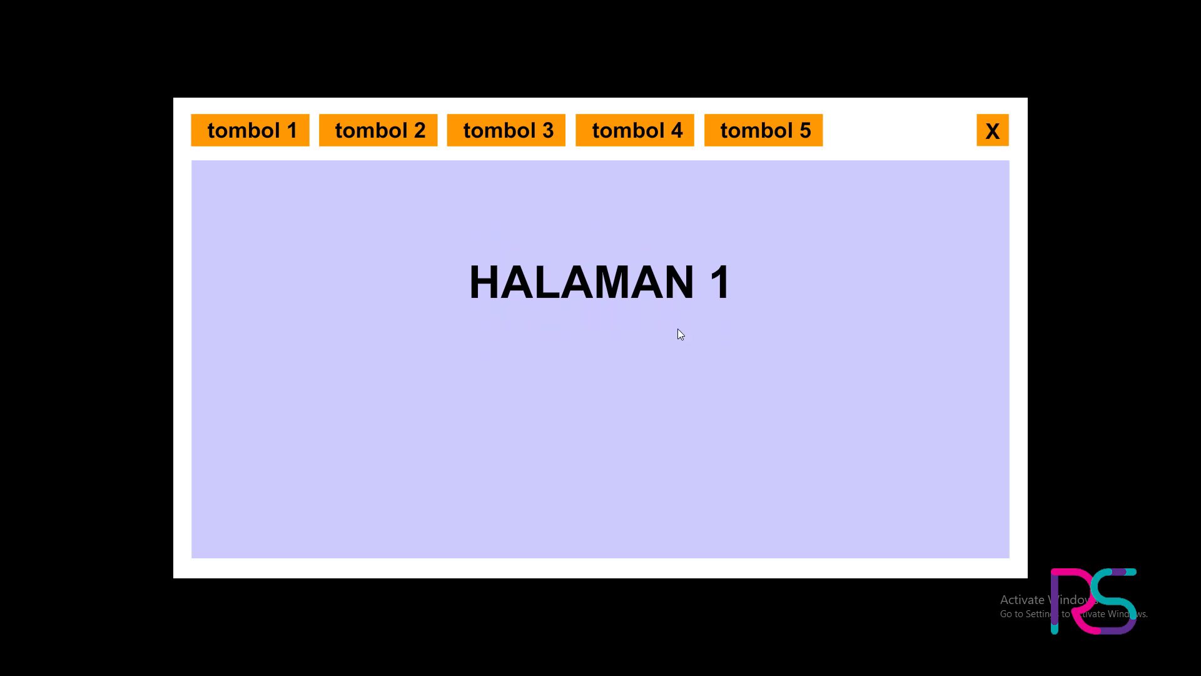
- Test the movie's navigation by visiting pages 2 to 5 in order with tombol 2, 3, 4 and 5
{"action": "left_click", "coordinate": [385, 132]}
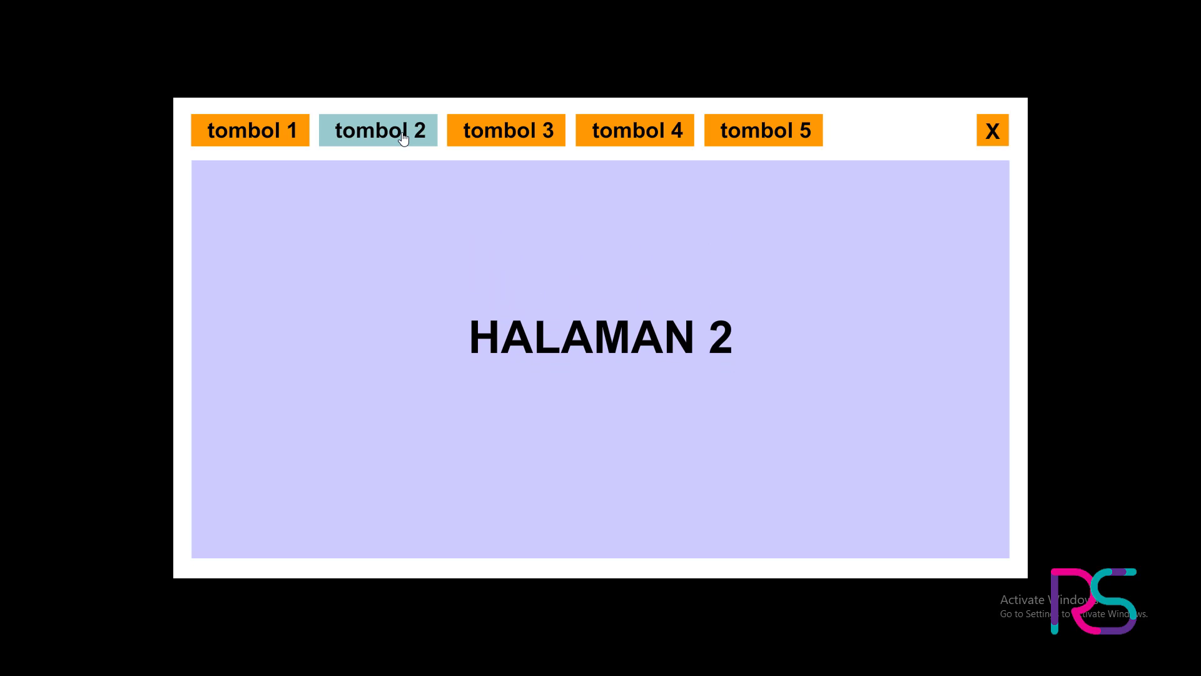
{"action": "left_click", "coordinate": [510, 130]}
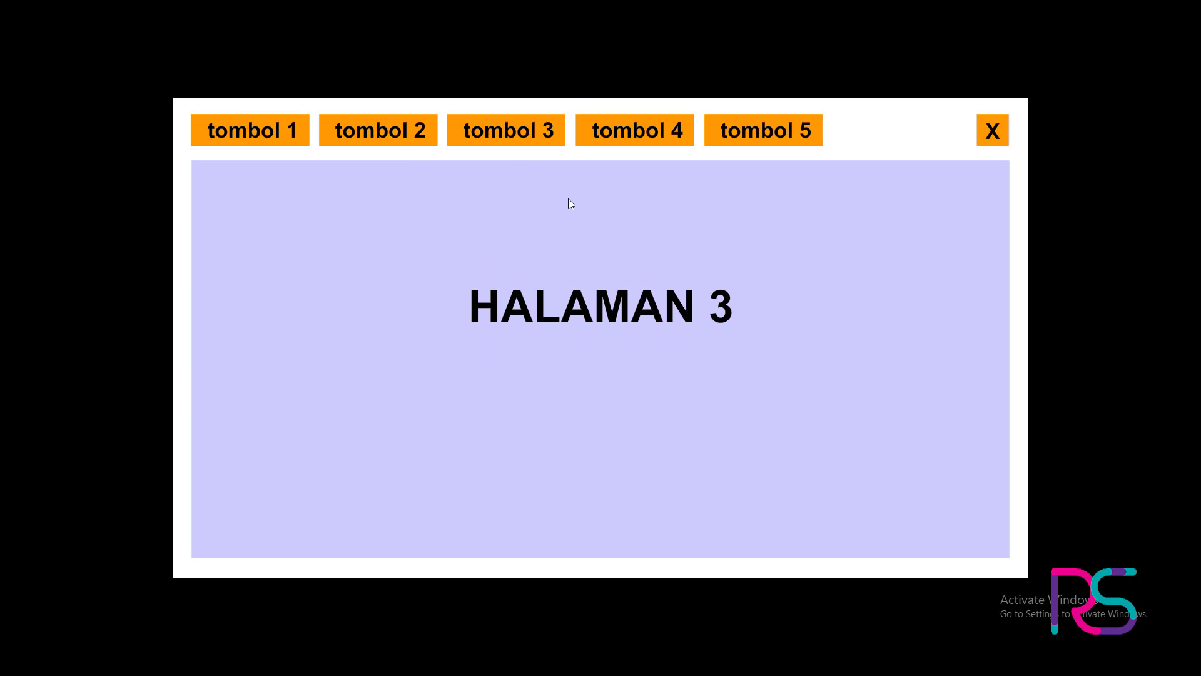
{"action": "left_click", "coordinate": [642, 133]}
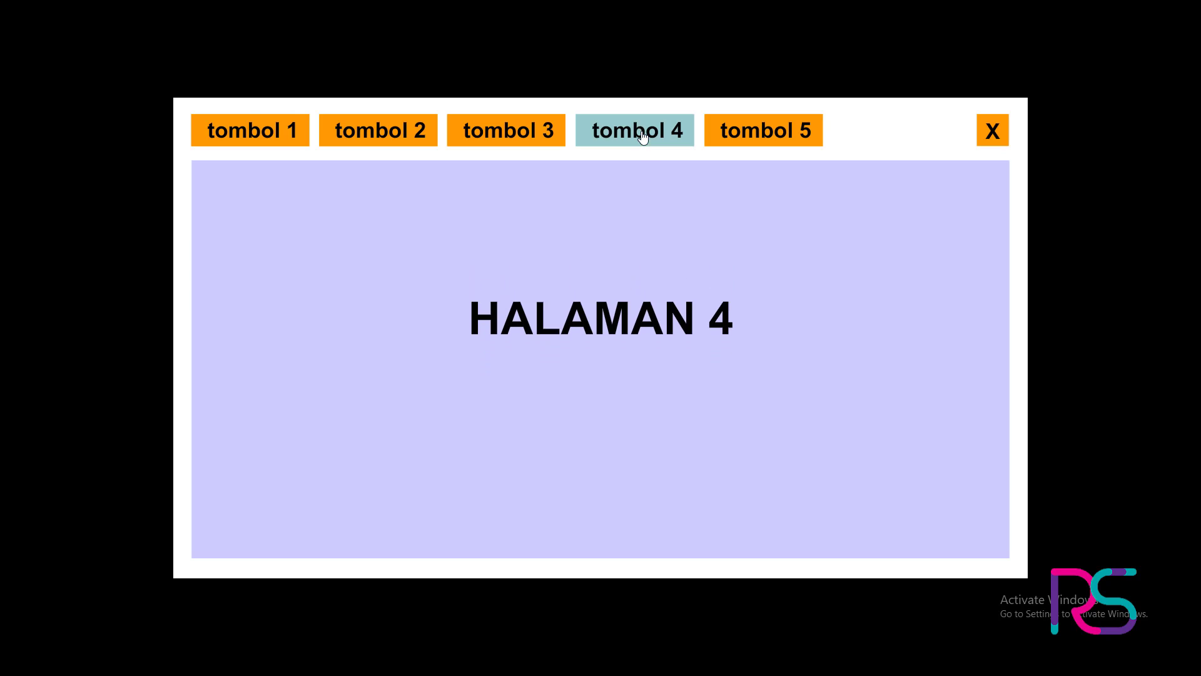
{"action": "left_click", "coordinate": [751, 132]}
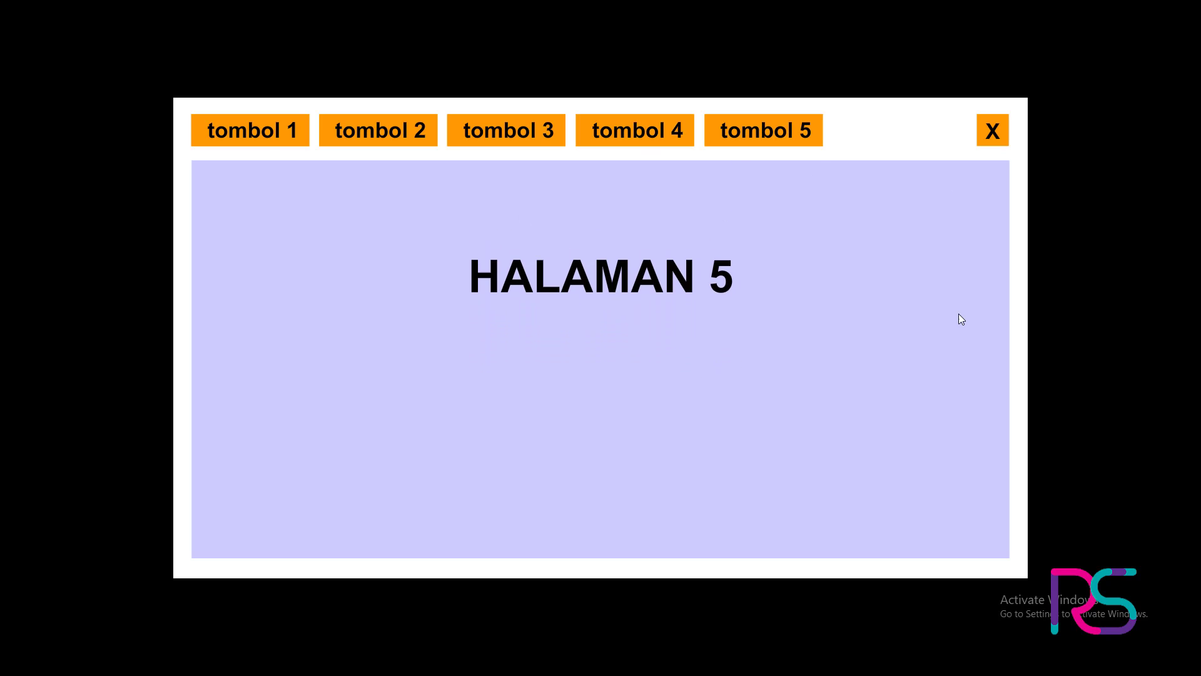
- Test the X exit button by answering tidak once, and exit the movie by answering ya the second time
{"action": "left_click", "coordinate": [981, 139]}
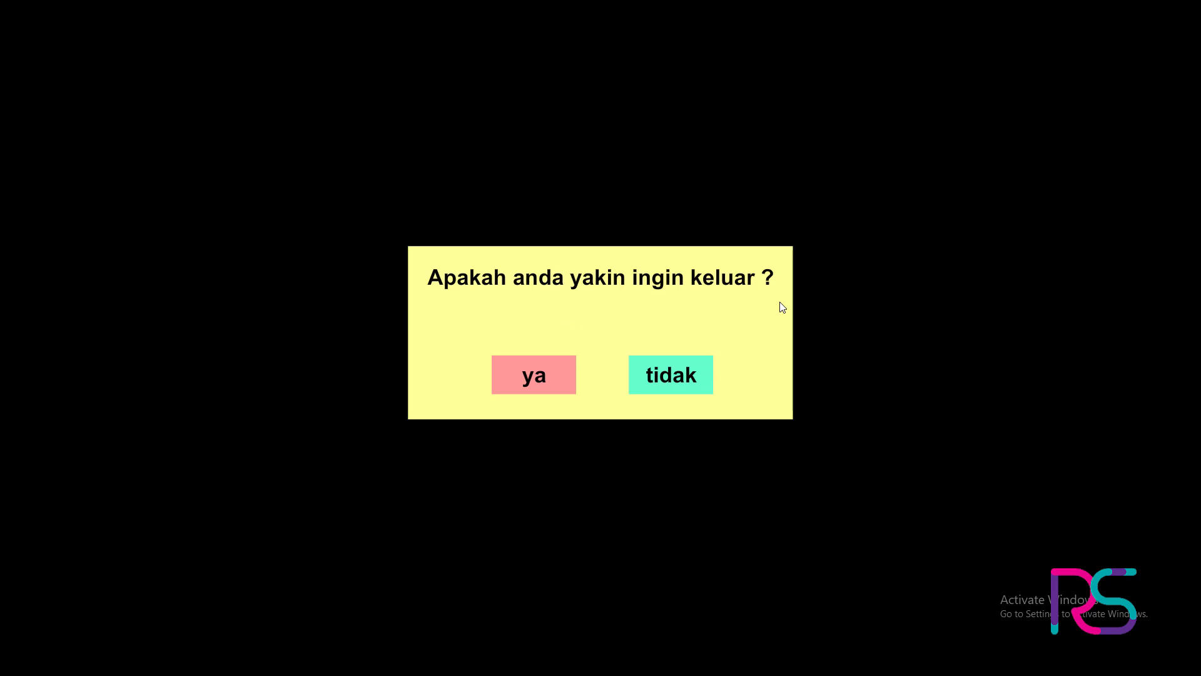
{"action": "left_click", "coordinate": [705, 374]}
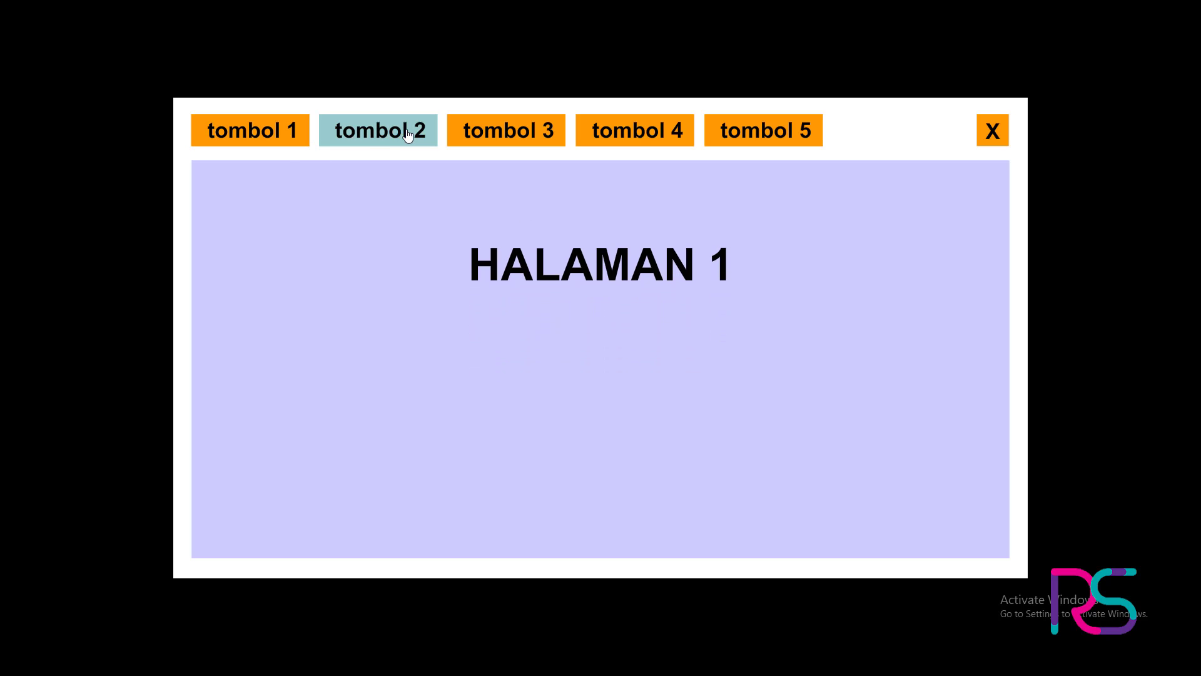
{"action": "left_click", "coordinate": [988, 131]}
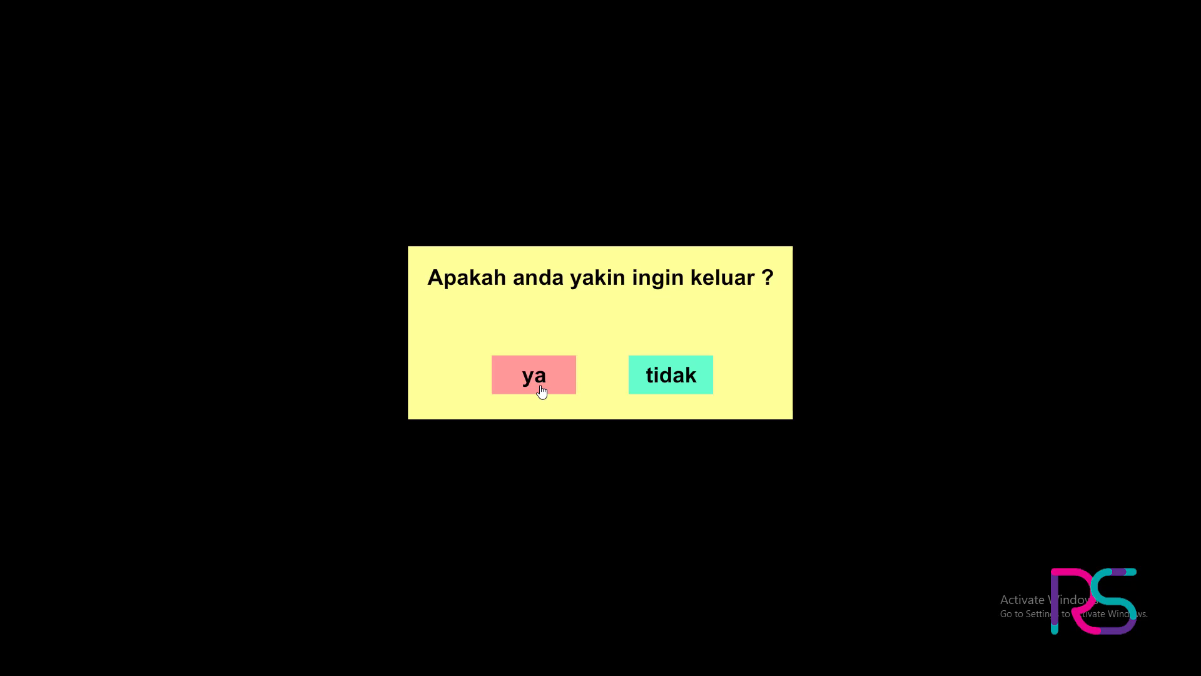
{"action": "left_click", "coordinate": [541, 392]}
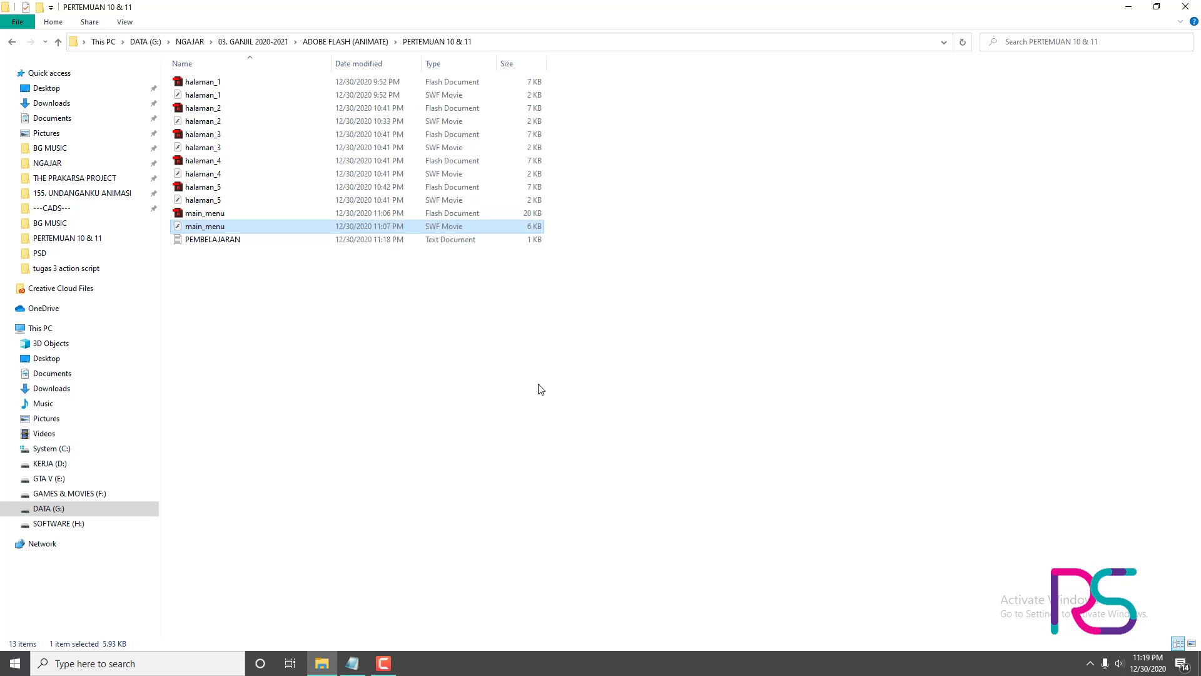
- Open the main_menu Flash document and show frame 1 with the whole stage fitted in view
{"action": "left_click", "coordinate": [332, 321]}
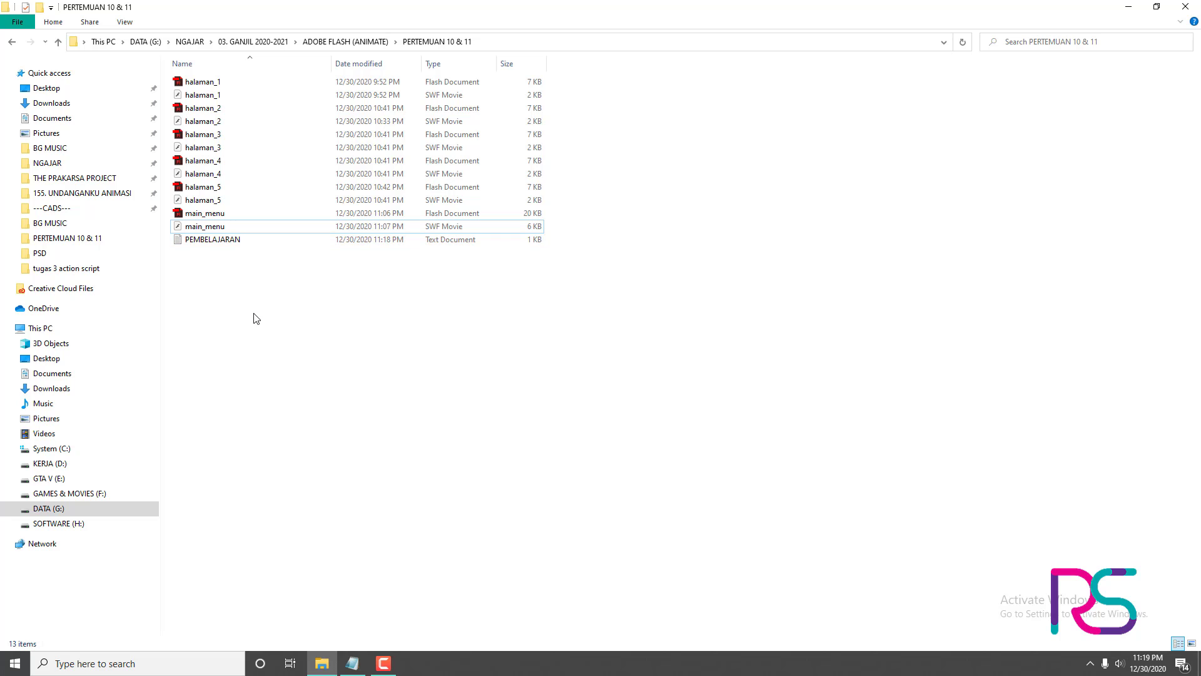
{"action": "double_click", "coordinate": [204, 216]}
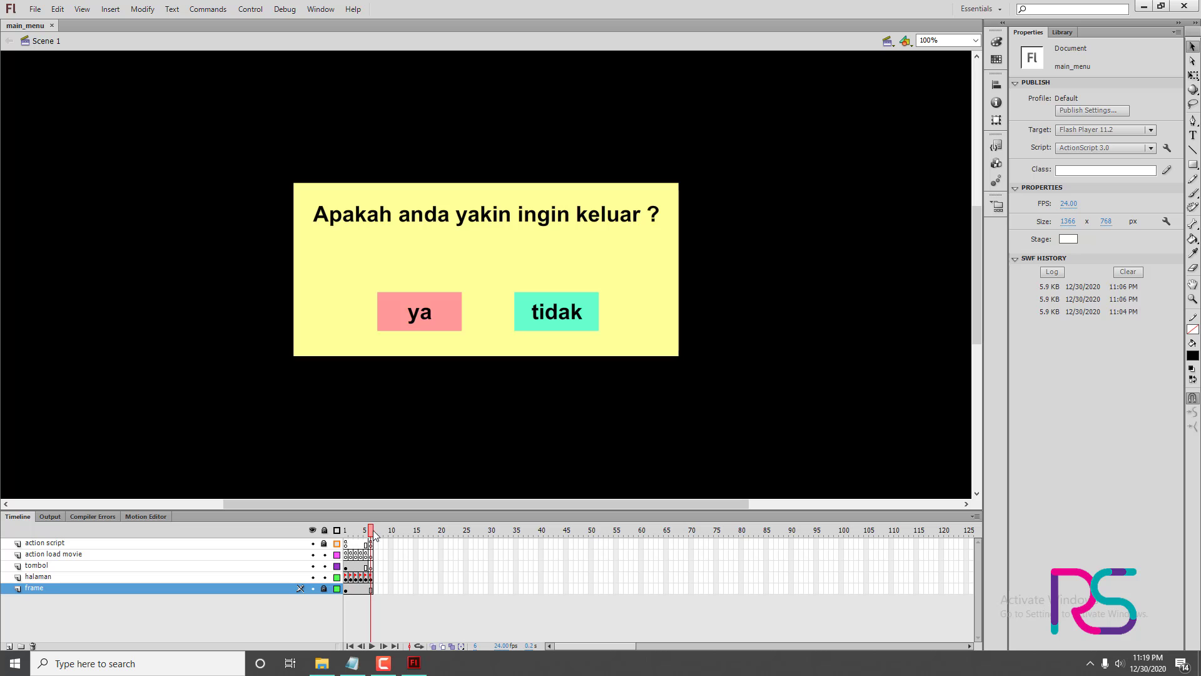
{"action": "left_click_drag", "start_coordinate": [373, 533], "coordinate": [334, 526]}
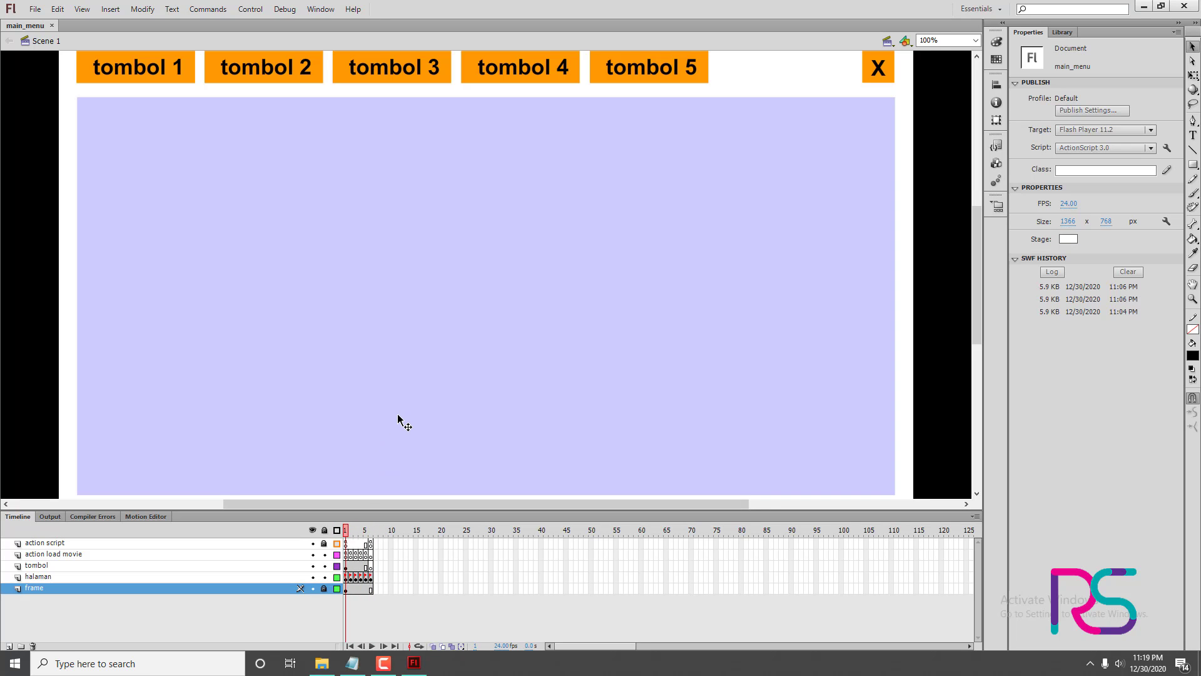
{"action": "key", "text": "ctrl+2"}
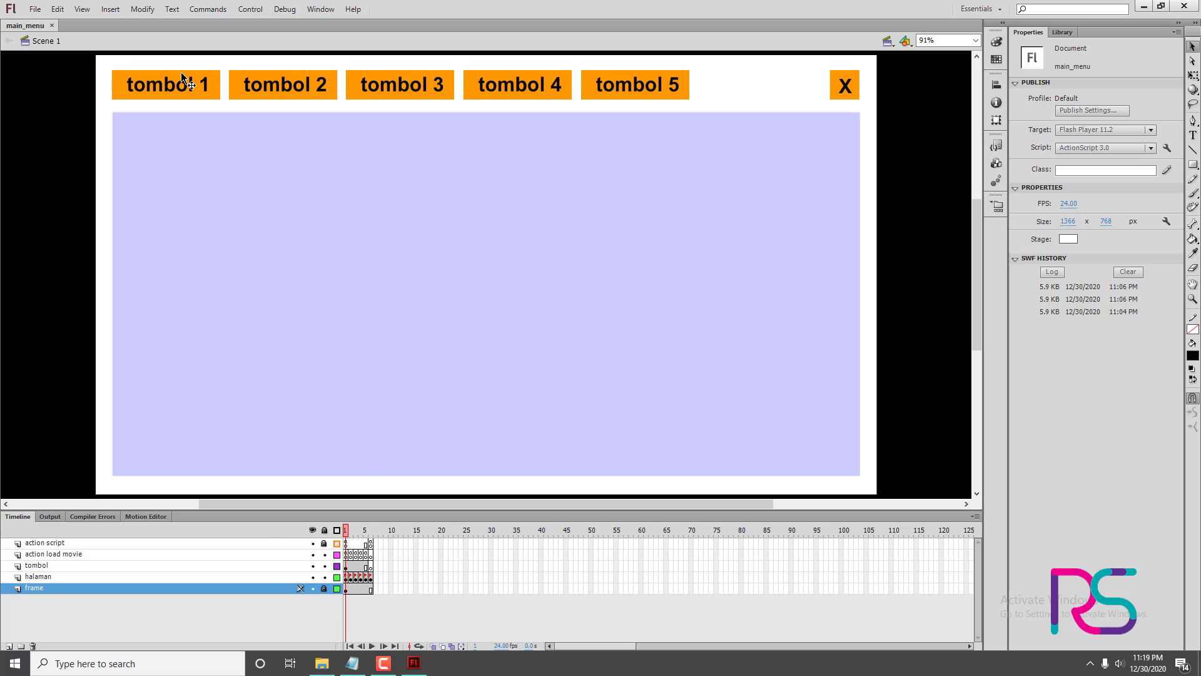
- Create a new ActionScript 3.0 document measuring 1366 x 768 px
{"action": "left_click", "coordinate": [38, 10]}
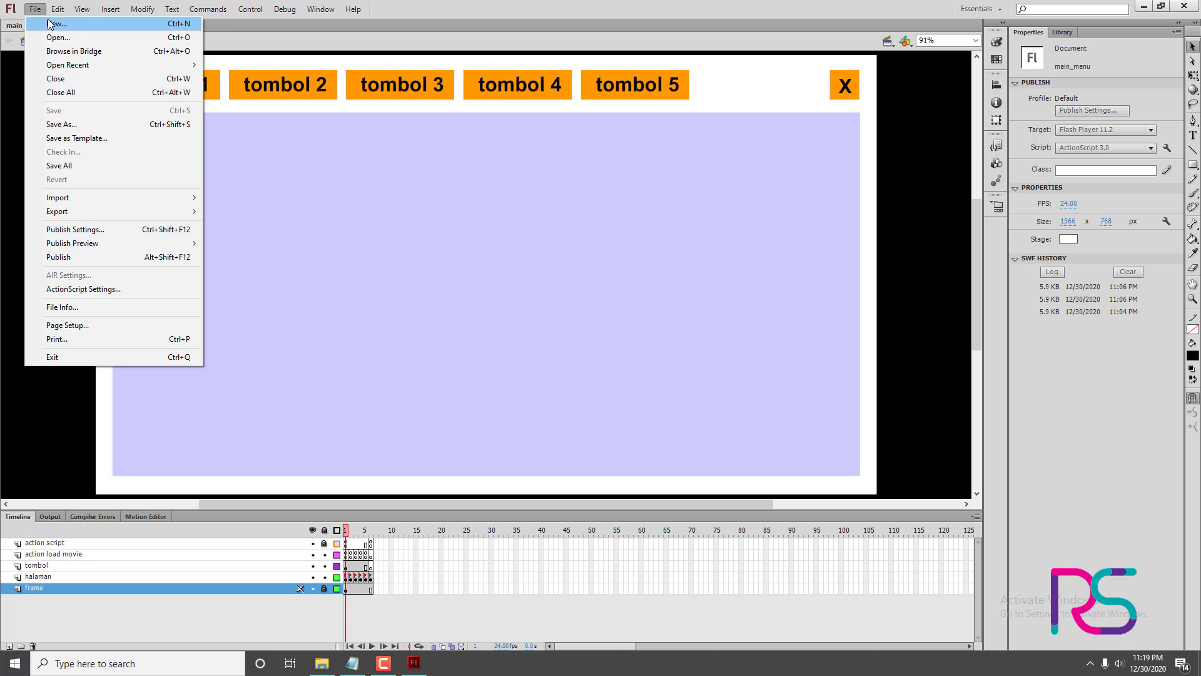
{"action": "left_click", "coordinate": [51, 23]}
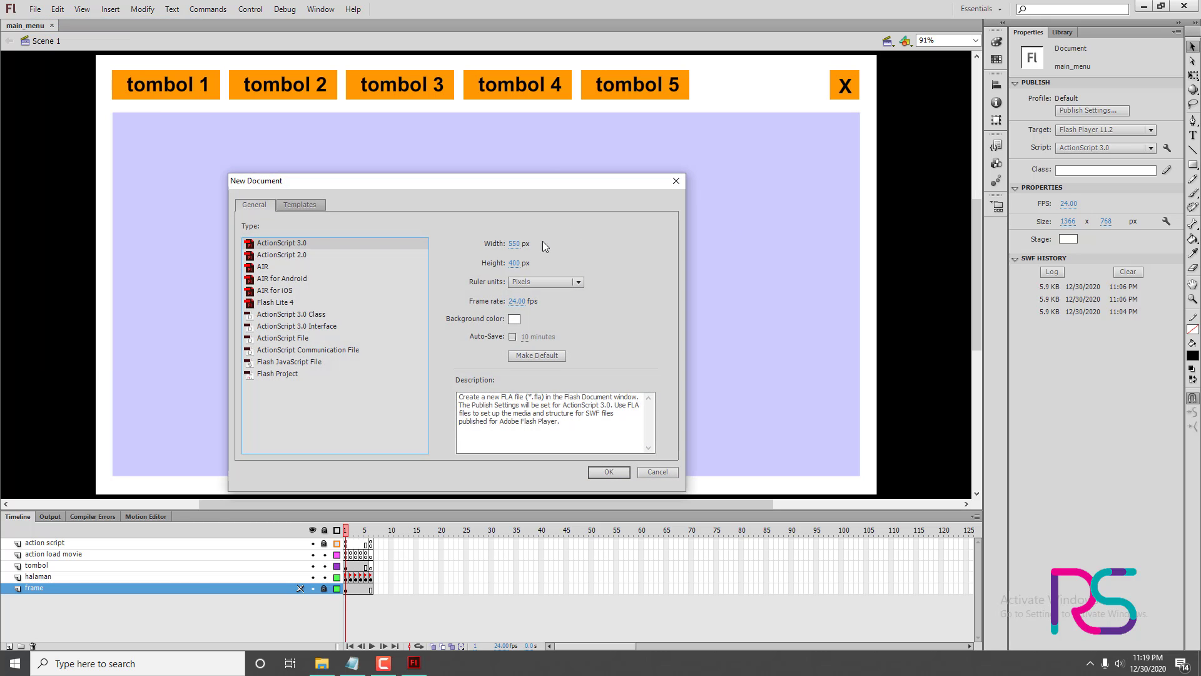
{"action": "left_click", "coordinate": [511, 243]}
{"action": "type", "text": "1"}
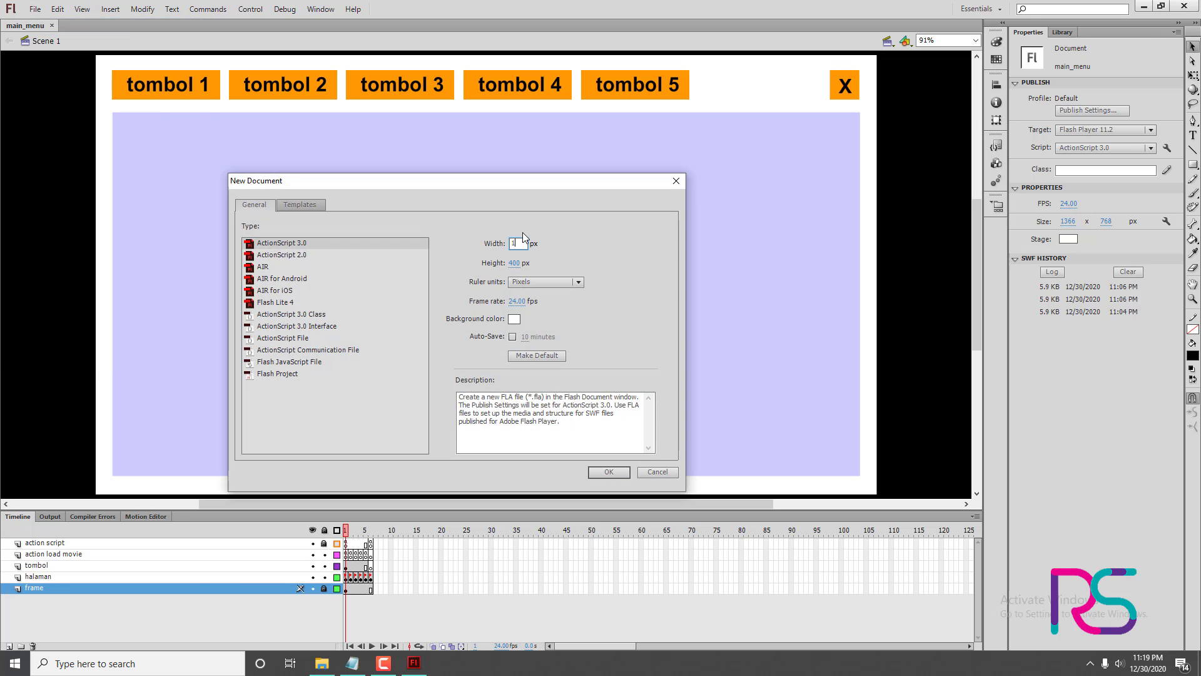
{"action": "type", "text": "366"}
{"action": "left_click", "coordinate": [606, 472]}
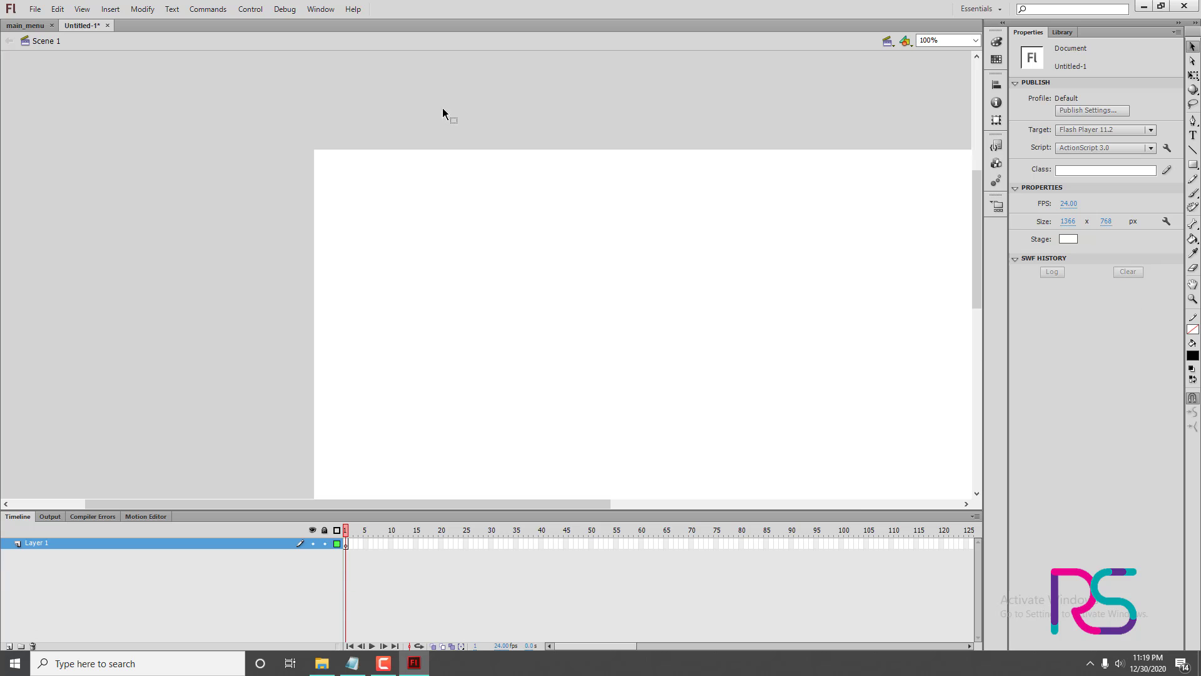
- Save the new document as menu_utama in the PERTEMUAN 10 & 11 folder
{"action": "left_click", "coordinate": [35, 9]}
{"action": "left_click", "coordinate": [80, 125]}
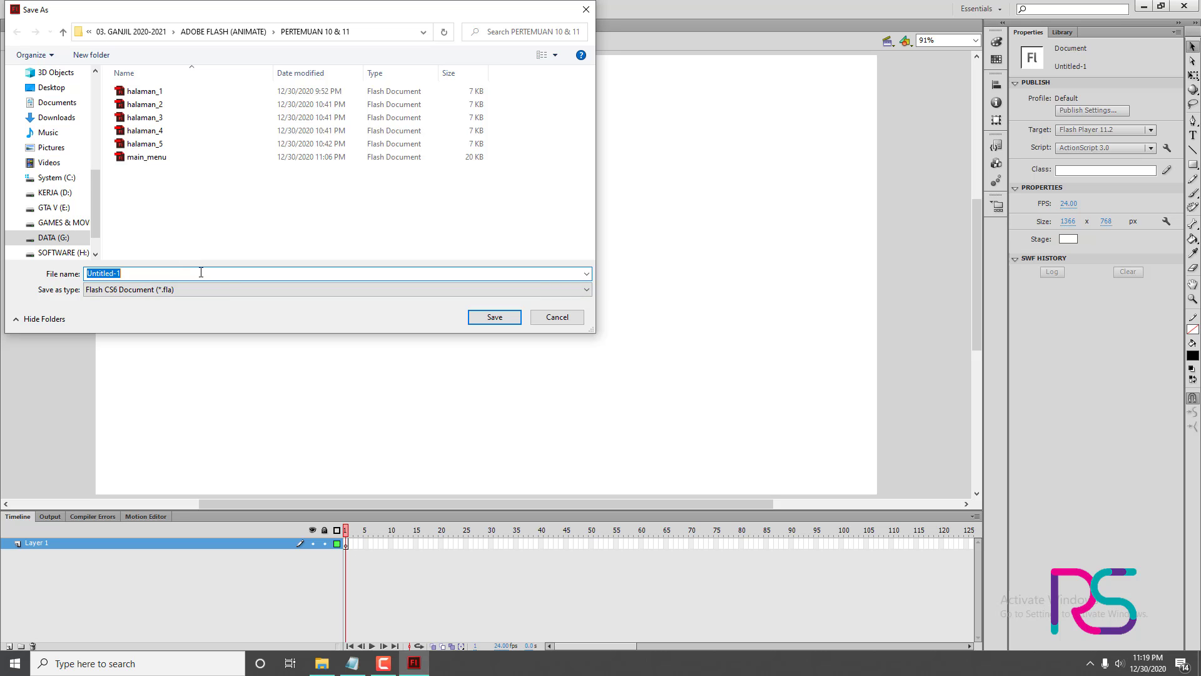
{"action": "type", "text": "menu utama"}
{"action": "key", "text": "BackSpace"}
{"action": "key", "text": "BackSpace"}
{"action": "key", "text": "BackSpace"}
{"action": "key", "text": "BackSpace"}
{"action": "key", "text": "BackSpace"}
{"action": "key", "text": "BackSpace"}
{"action": "type", "text": "_utam"}
{"action": "left_click", "coordinate": [509, 320]}
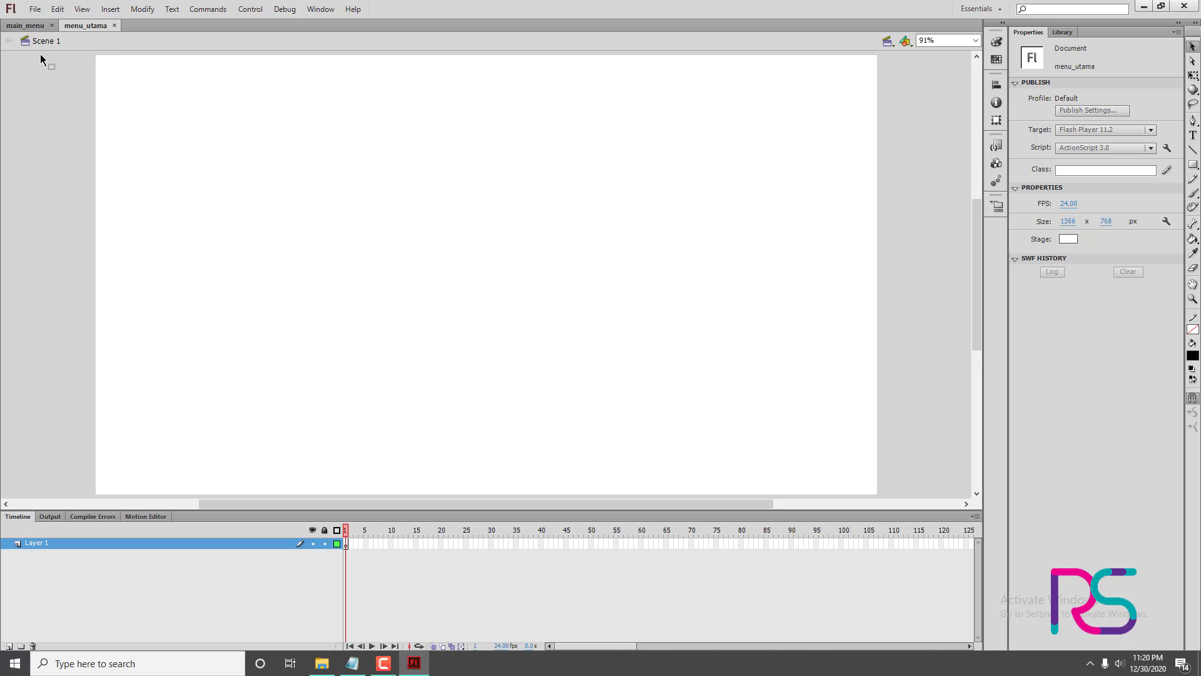
- Select the five tombol buttons, the X button and the lavender page area in main_menu and copy them
{"action": "left_click", "coordinate": [25, 25]}
{"action": "left_click", "coordinate": [162, 86]}
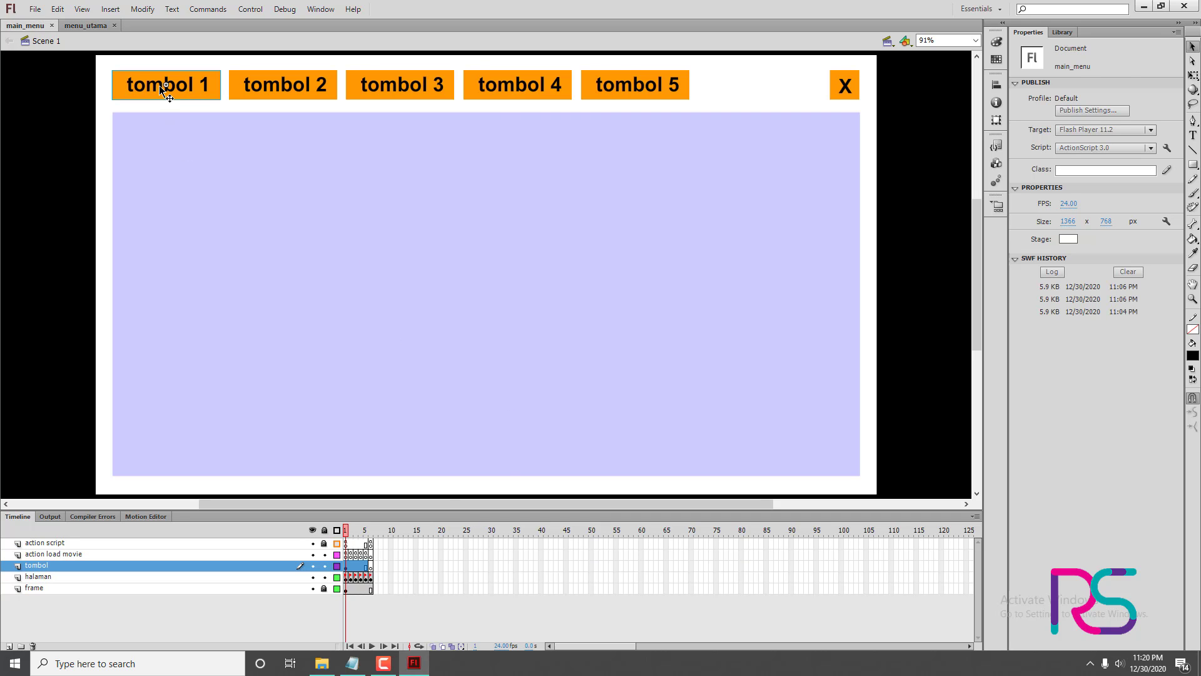
{"action": "left_click", "coordinate": [284, 92], "text": "shift"}
{"action": "left_click", "coordinate": [402, 87], "text": "shift"}
{"action": "left_click", "coordinate": [552, 86], "text": "shift"}
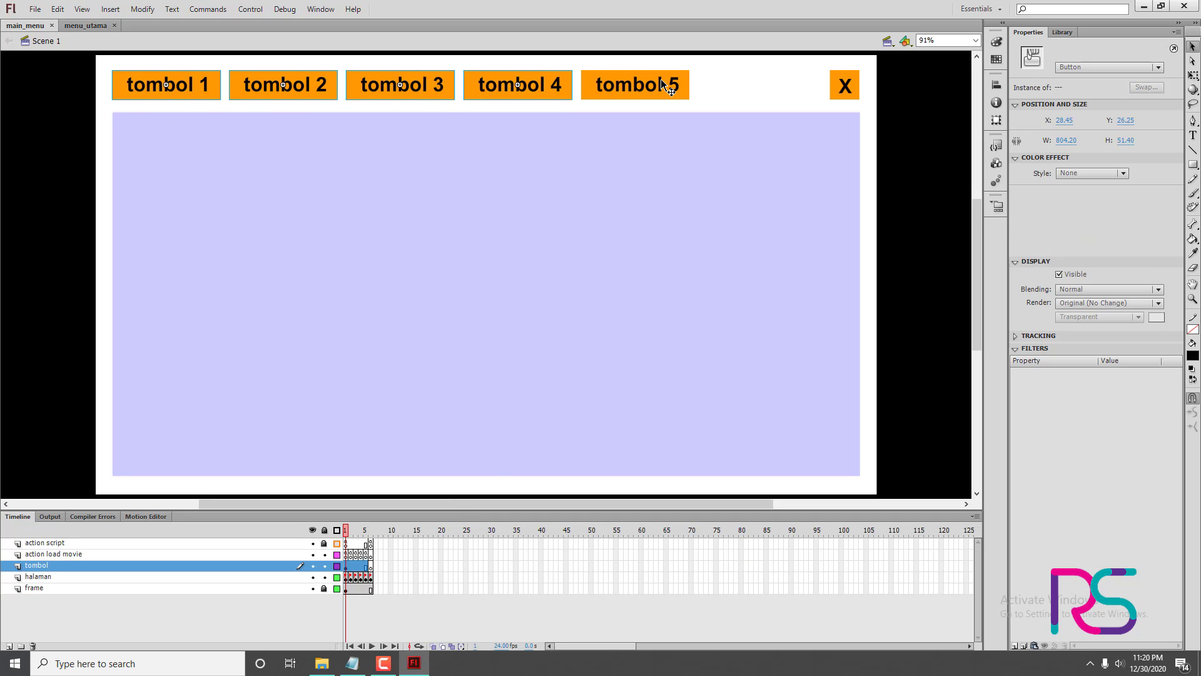
{"action": "left_click", "coordinate": [668, 87], "text": "shift"}
{"action": "left_click", "coordinate": [846, 93], "text": "shift"}
{"action": "left_click", "coordinate": [836, 166], "text": "shift"}
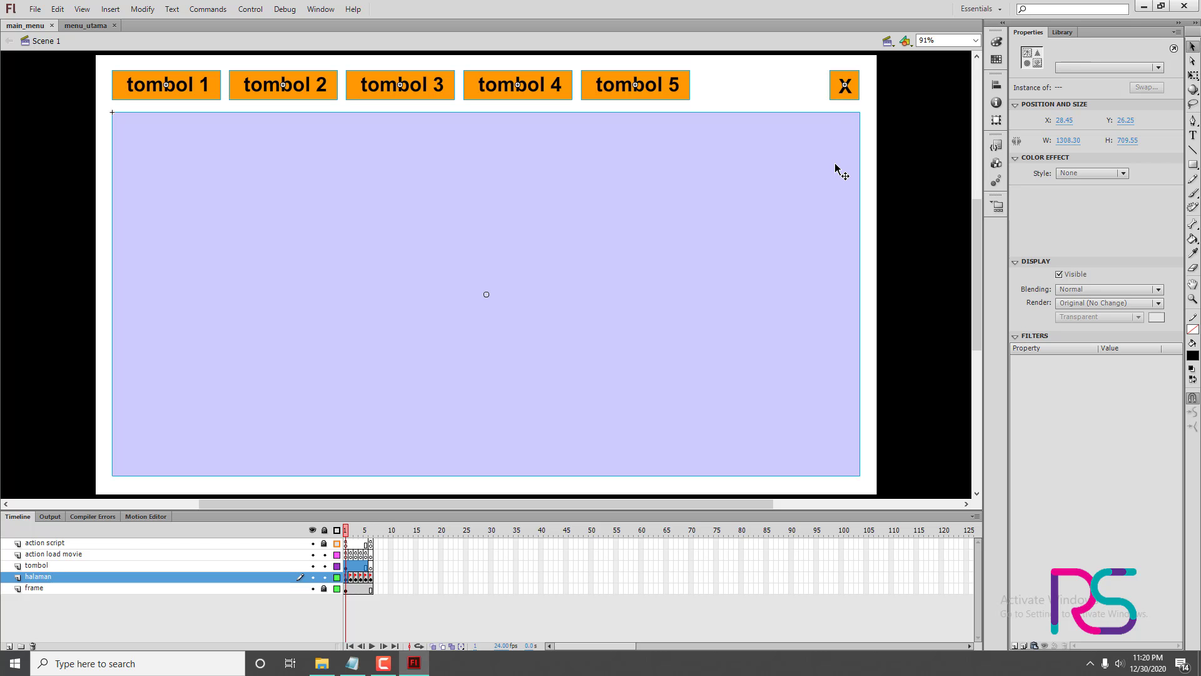
- Paste the copied buttons and page area into frame 1 of Layer 1 in menu_utama
{"action": "left_click", "coordinate": [81, 26]}
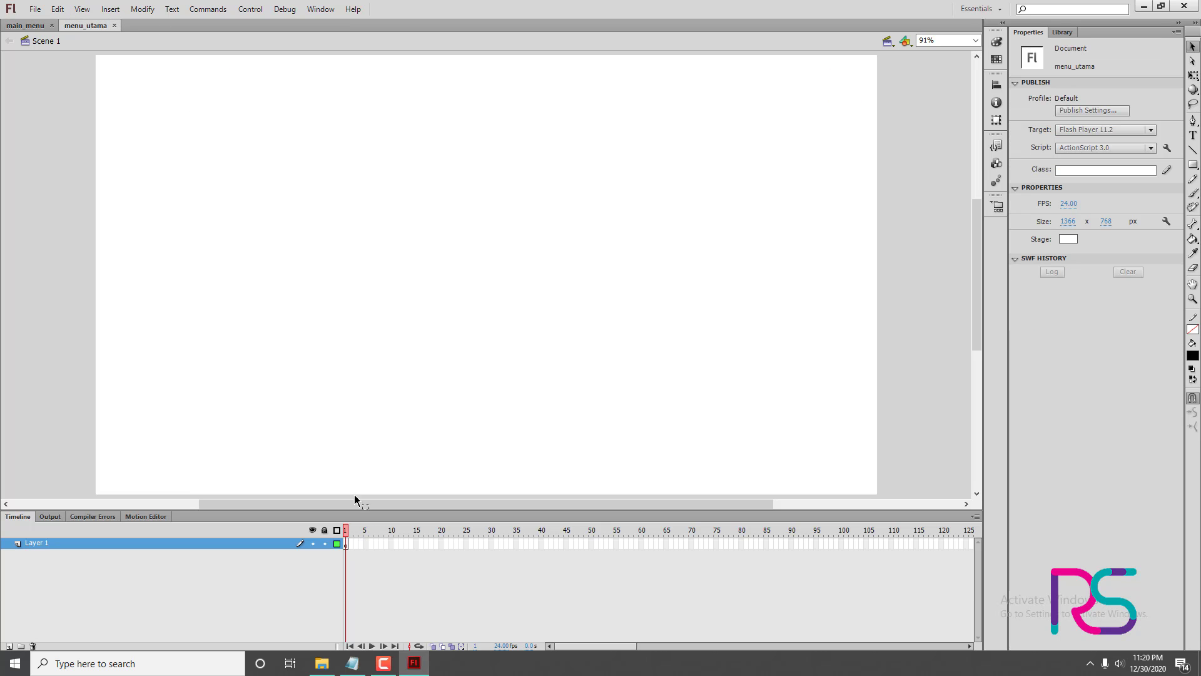
{"action": "left_click", "coordinate": [347, 546]}
{"action": "key", "text": "ctrl+shift+v"}
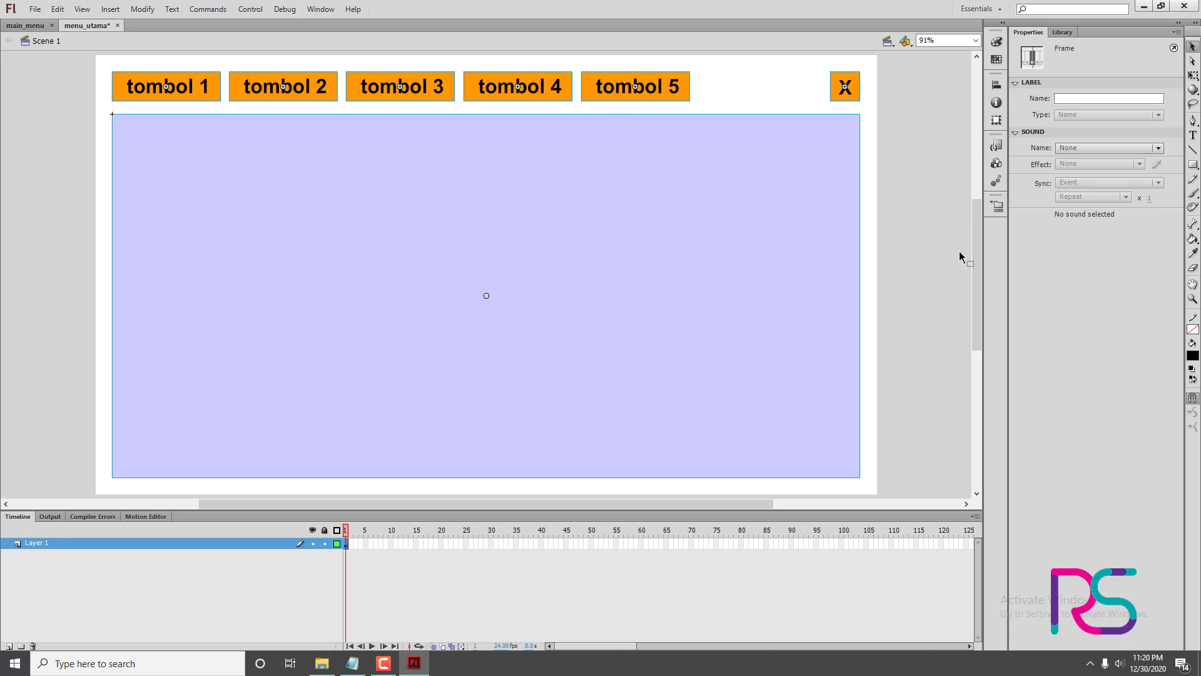
{"action": "left_click", "coordinate": [925, 207]}
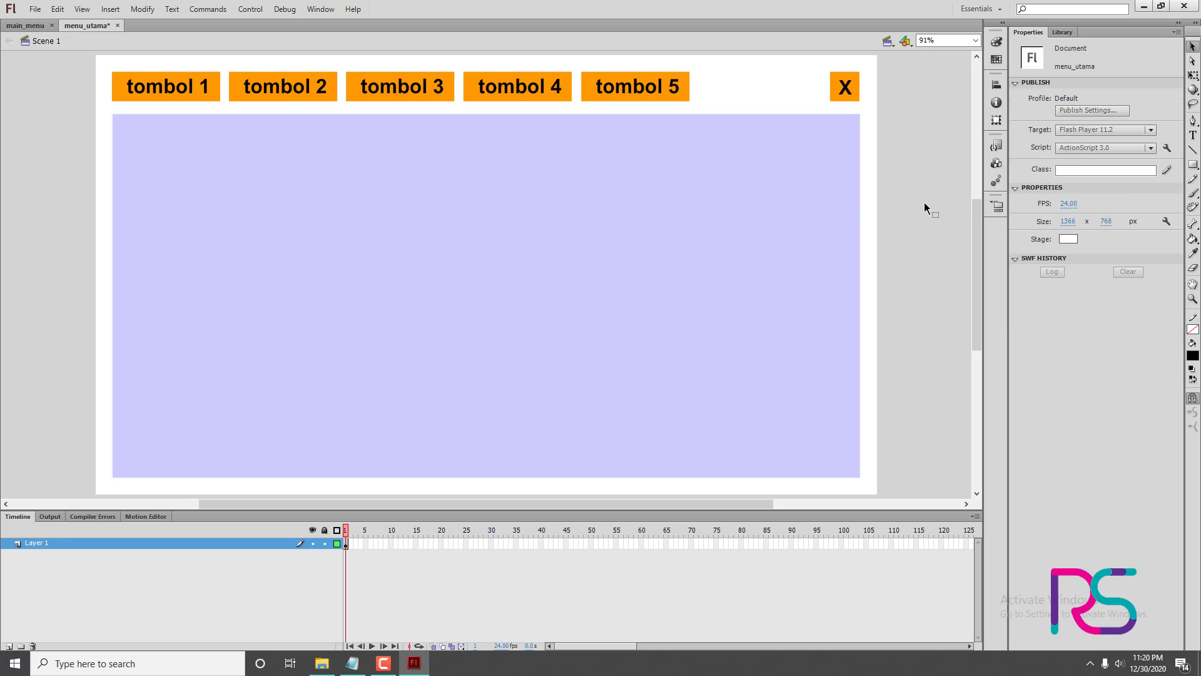
- Check the instance names of the pasted buttons tombol 1 to tombol 5 one by one
{"action": "left_click", "coordinate": [164, 92]}
{"action": "left_click", "coordinate": [269, 88]}
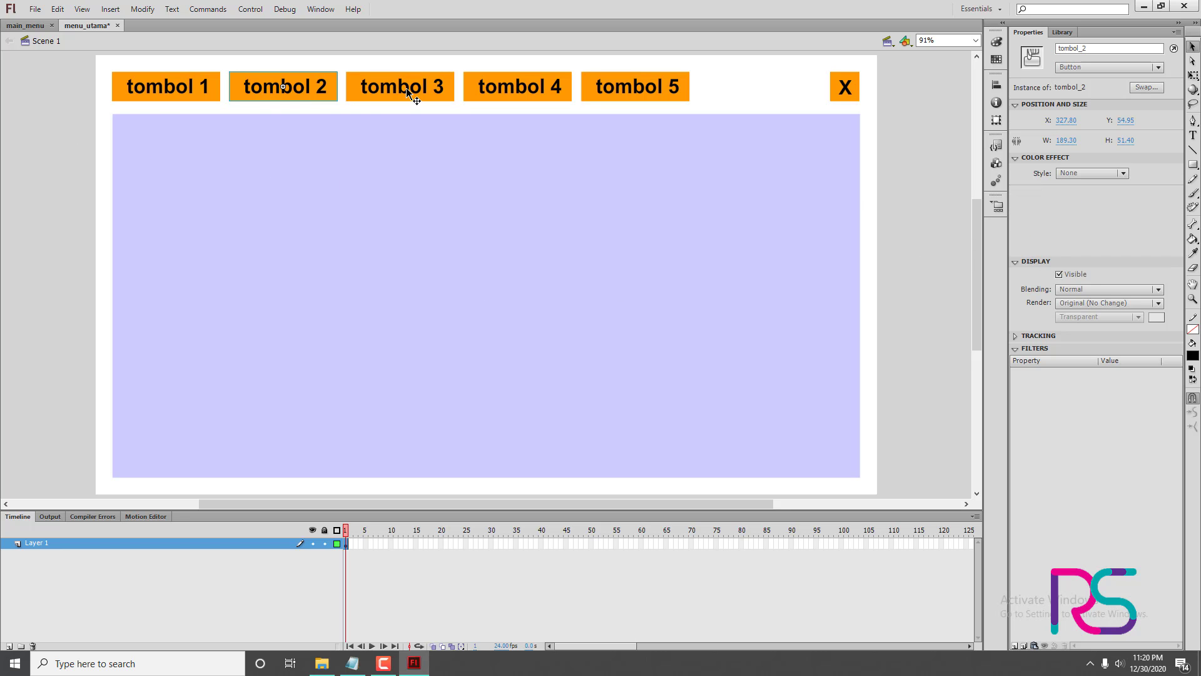
{"action": "left_click", "coordinate": [406, 88]}
{"action": "left_click", "coordinate": [531, 89]}
{"action": "left_click", "coordinate": [648, 90]}
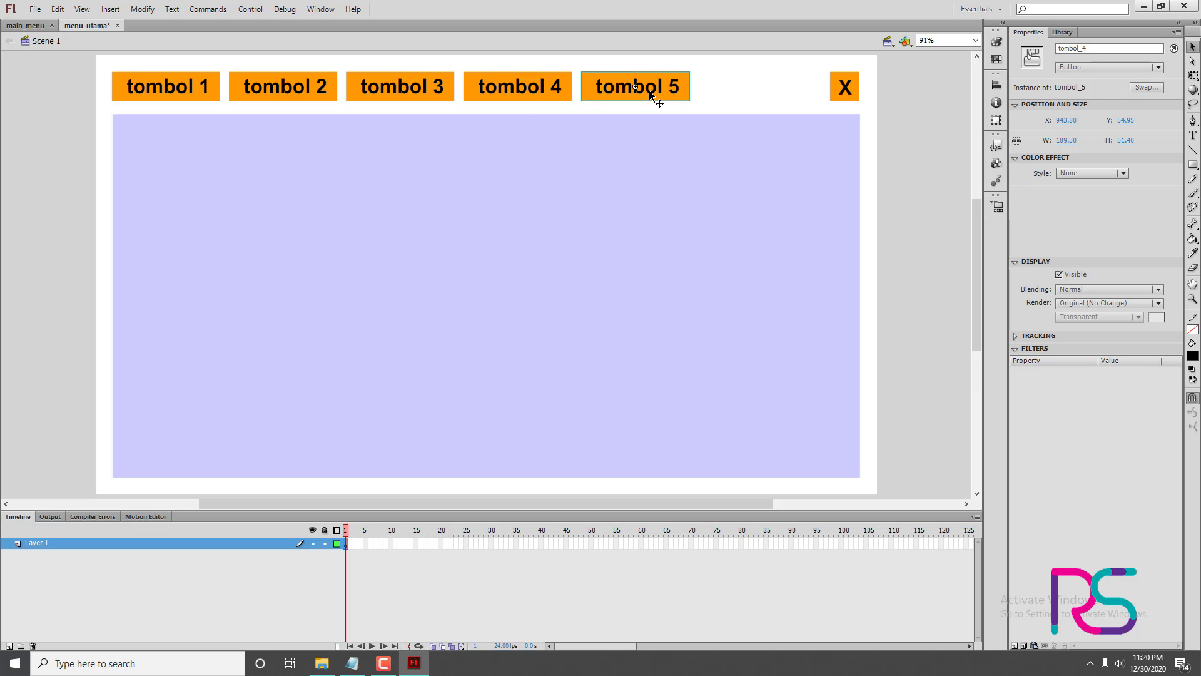
- Set the X button's instance name to tombol_quit and check the instance name of the lavender page area
{"action": "left_click", "coordinate": [845, 94]}
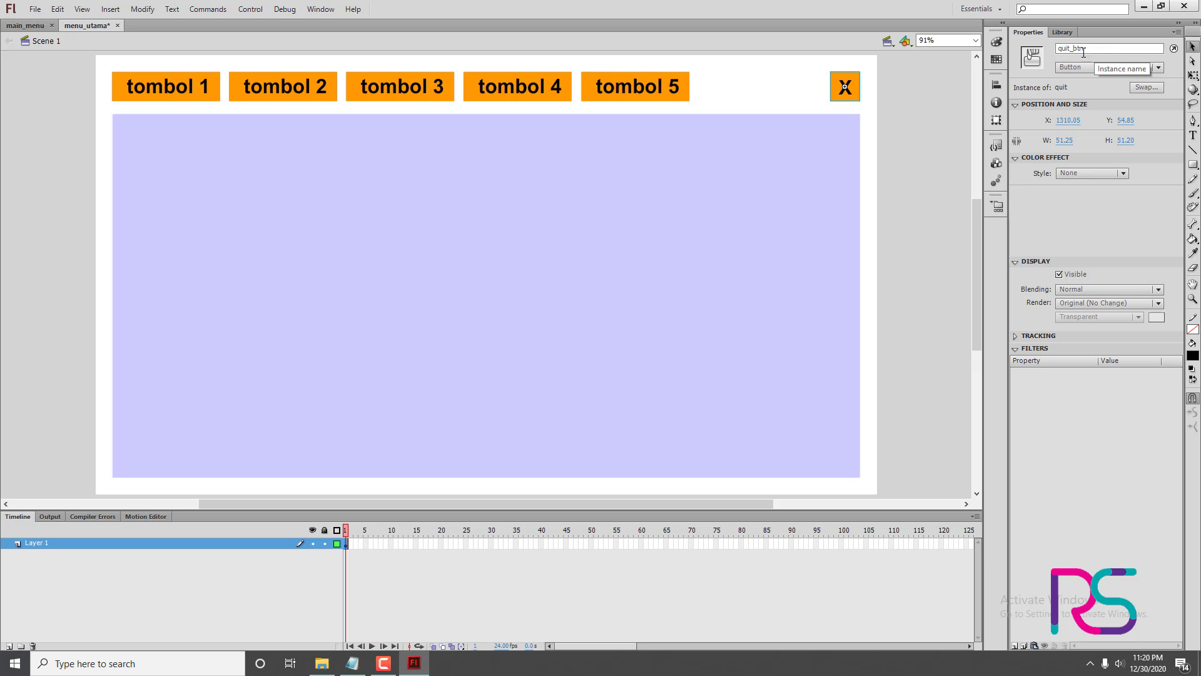
{"action": "left_click_drag", "start_coordinate": [1085, 49], "coordinate": [1057, 49]}
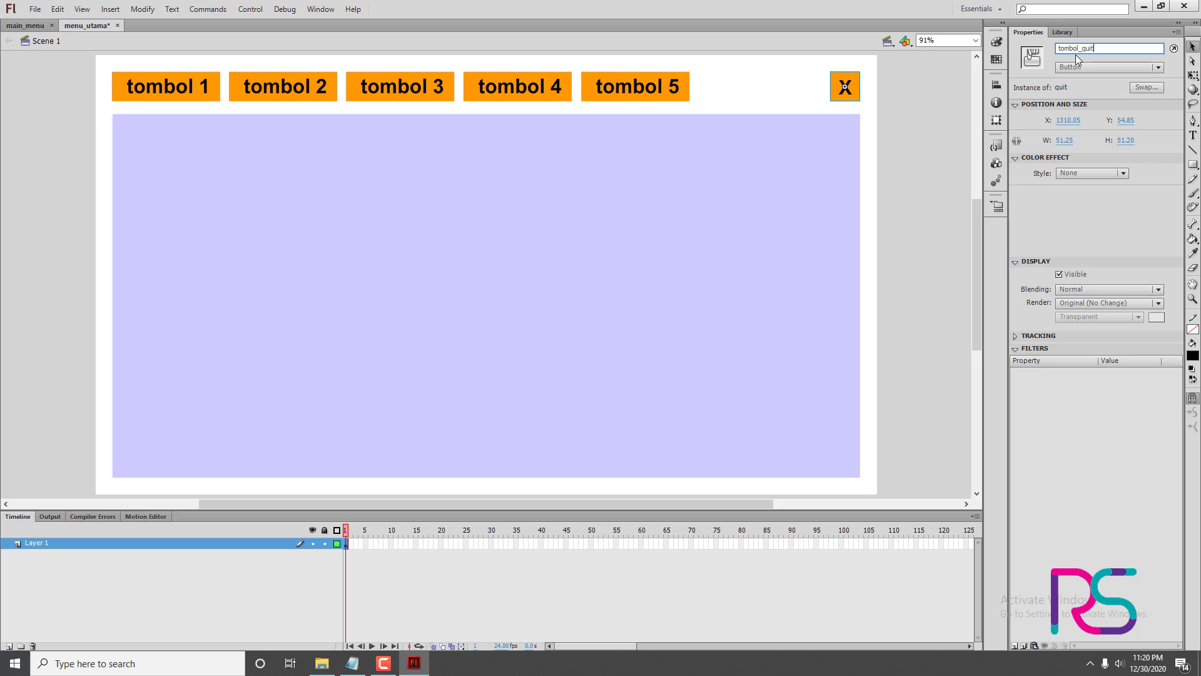
{"action": "left_click", "coordinate": [910, 314]}
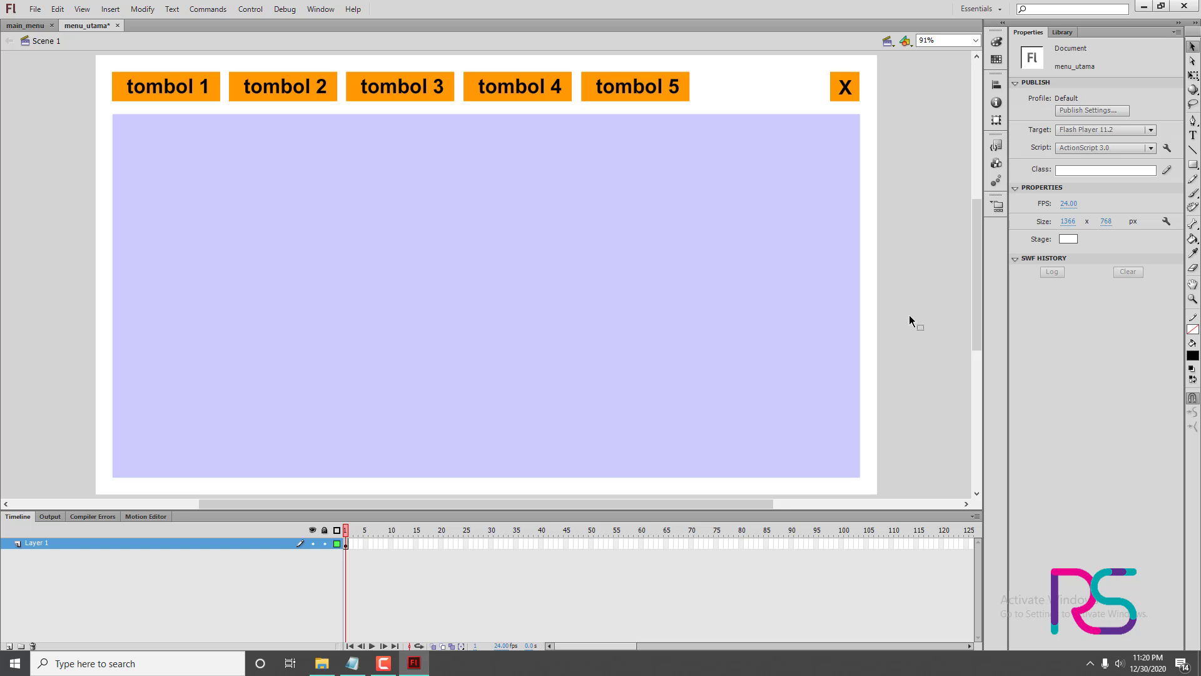
{"action": "left_click", "coordinate": [645, 294]}
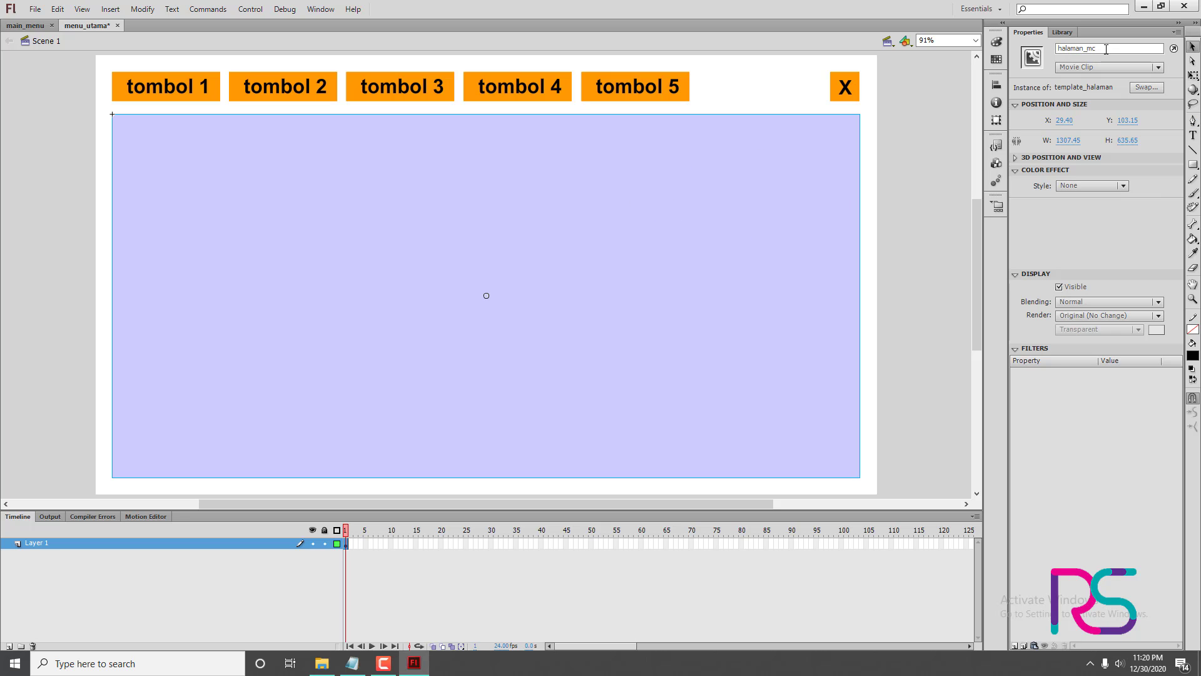
{"action": "left_click", "coordinate": [924, 182]}
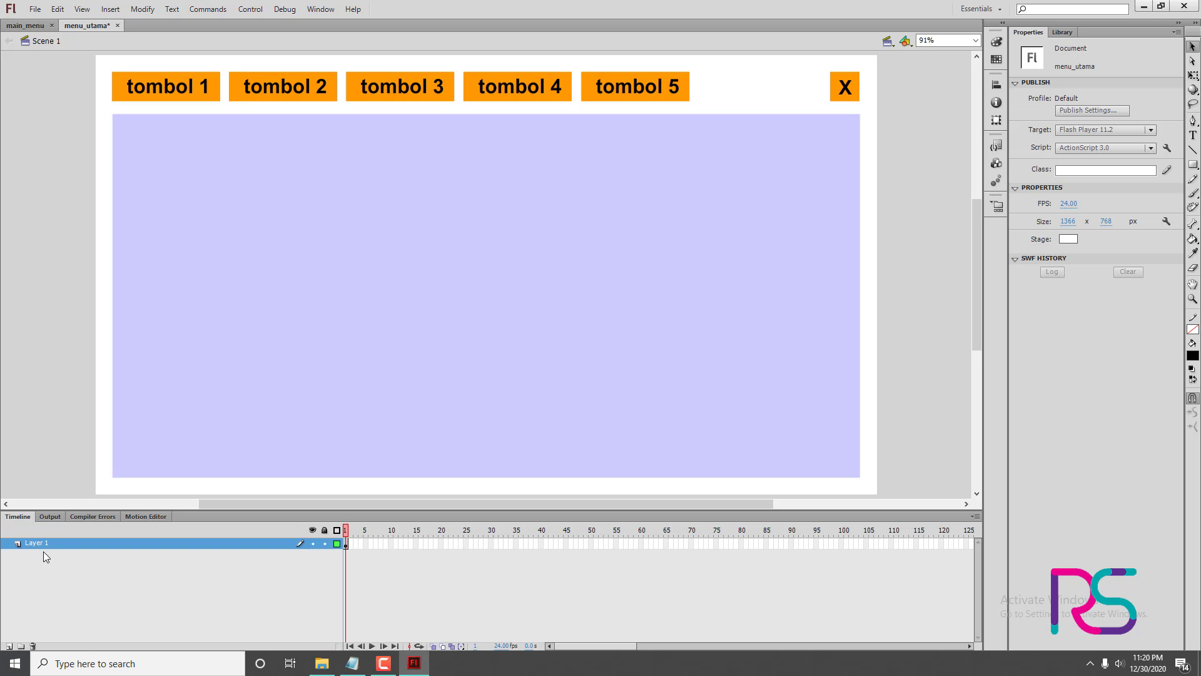
- Rename Layer 1, which holds the pasted buttons and page area, as tombol
{"action": "left_click", "coordinate": [118, 193]}
{"action": "left_click", "coordinate": [120, 559]}
{"action": "double_click", "coordinate": [43, 543]}
{"action": "type", "text": "tomb"}
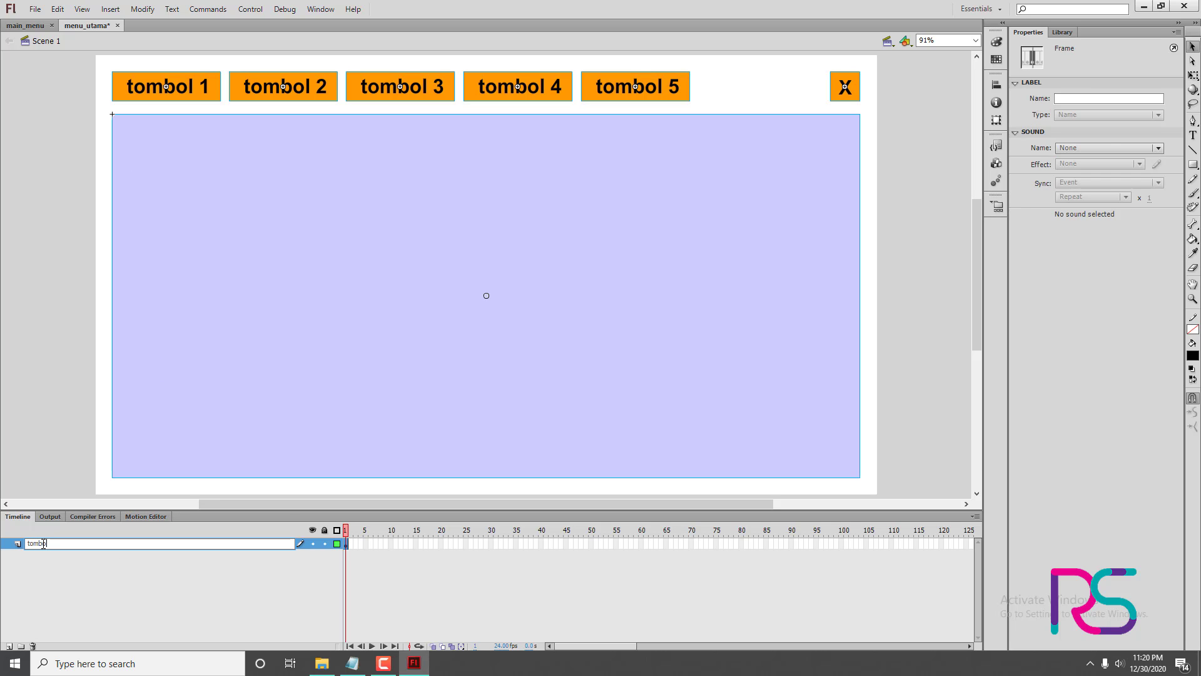
{"action": "type", "text": "ol"}
{"action": "key", "text": "Return"}
- Cut the lavender page area out of the tombol layer
{"action": "left_click", "coordinate": [536, 425]}
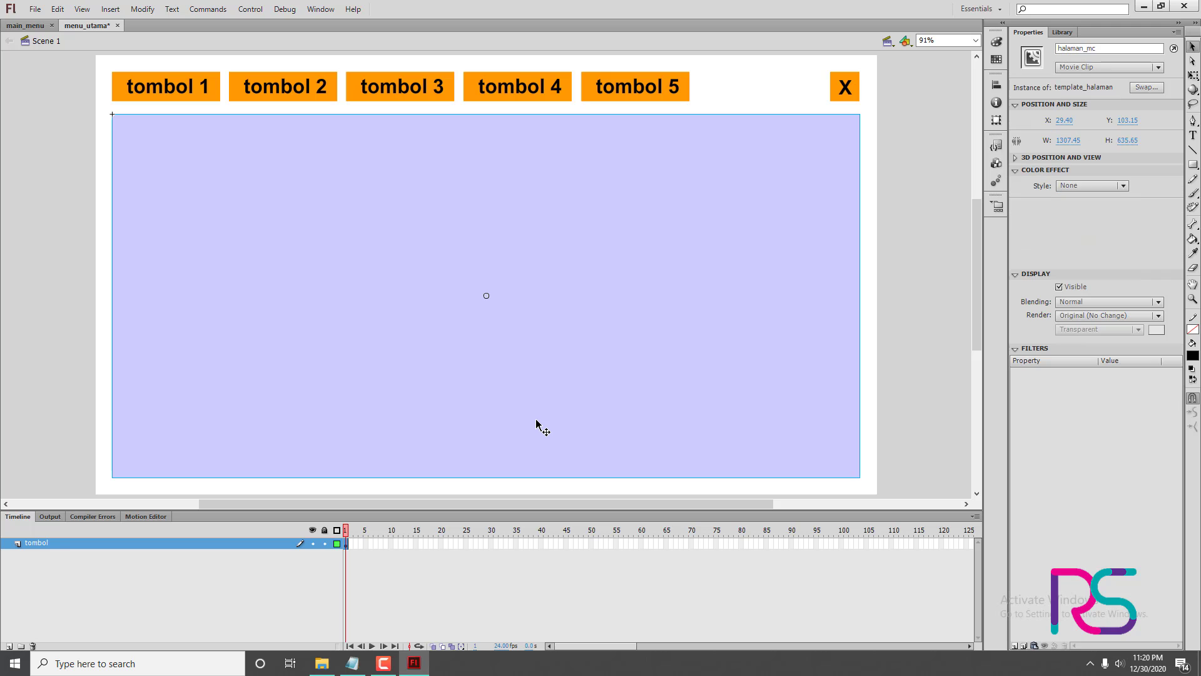
{"action": "right_click", "coordinate": [536, 425]}
{"action": "left_click", "coordinate": [495, 409]}
{"action": "key", "text": "Delete"}
- Paste the page area in place on a new layer named halaman and move that layer below tombol
{"action": "left_click", "coordinate": [8, 646]}
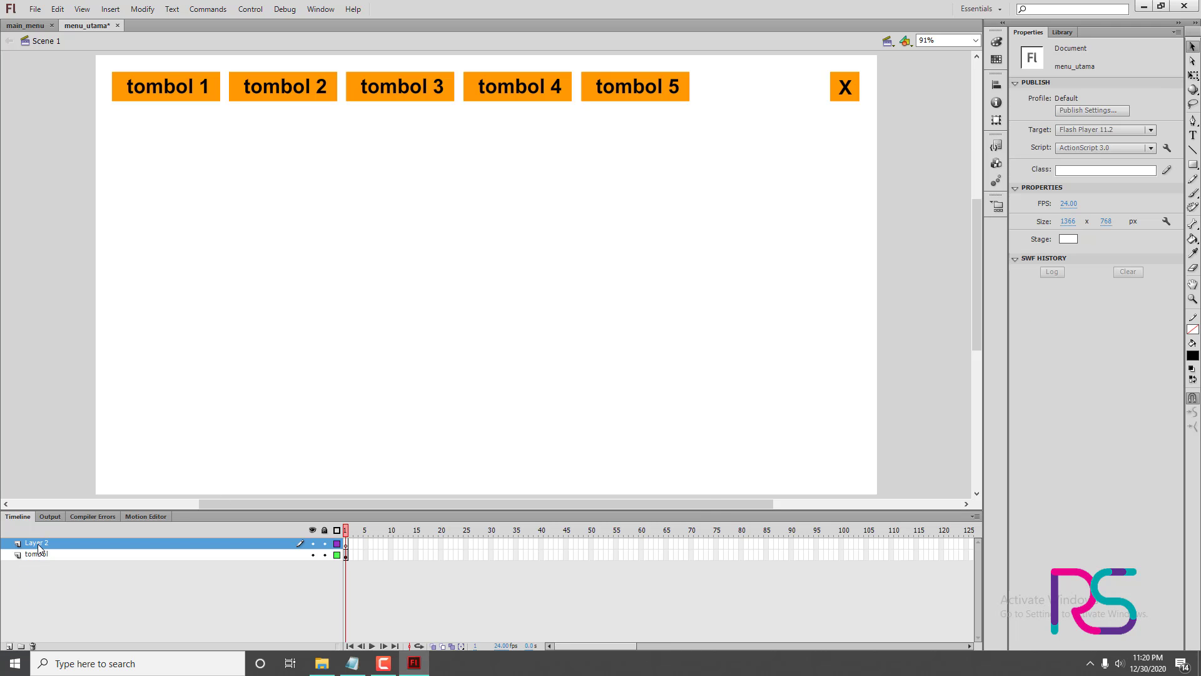
{"action": "double_click", "coordinate": [37, 543]}
{"action": "type", "text": "halaman"}
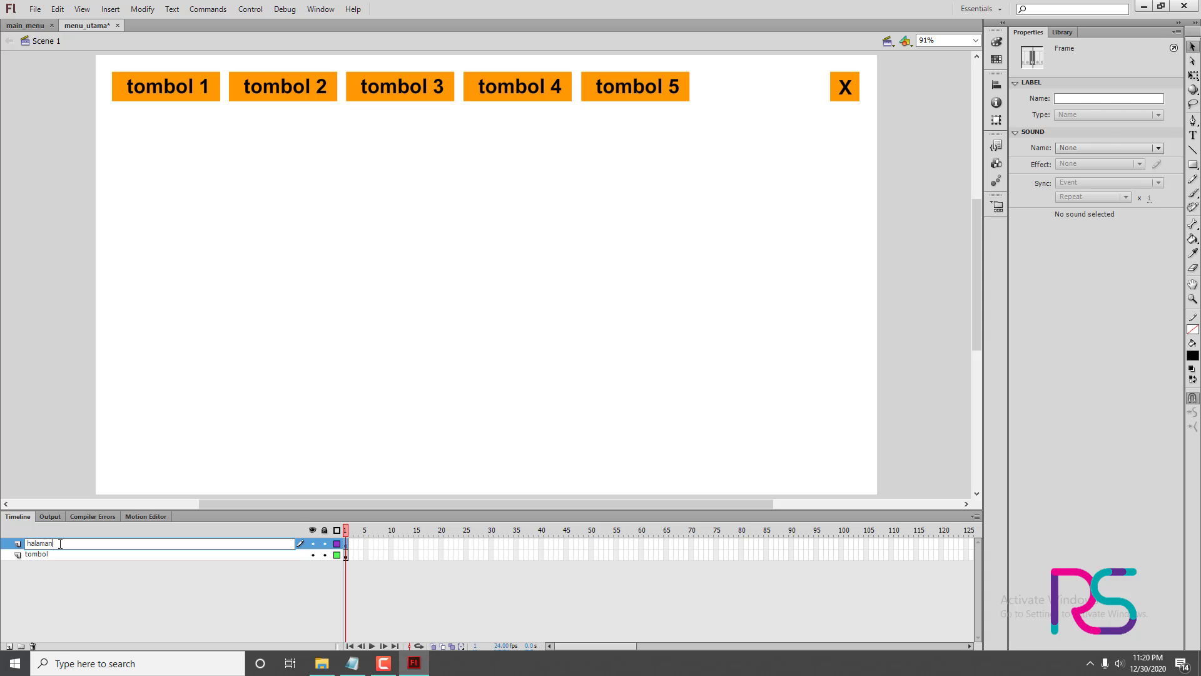
{"action": "key", "text": "Return"}
{"action": "key", "text": "ctrl+shift+v"}
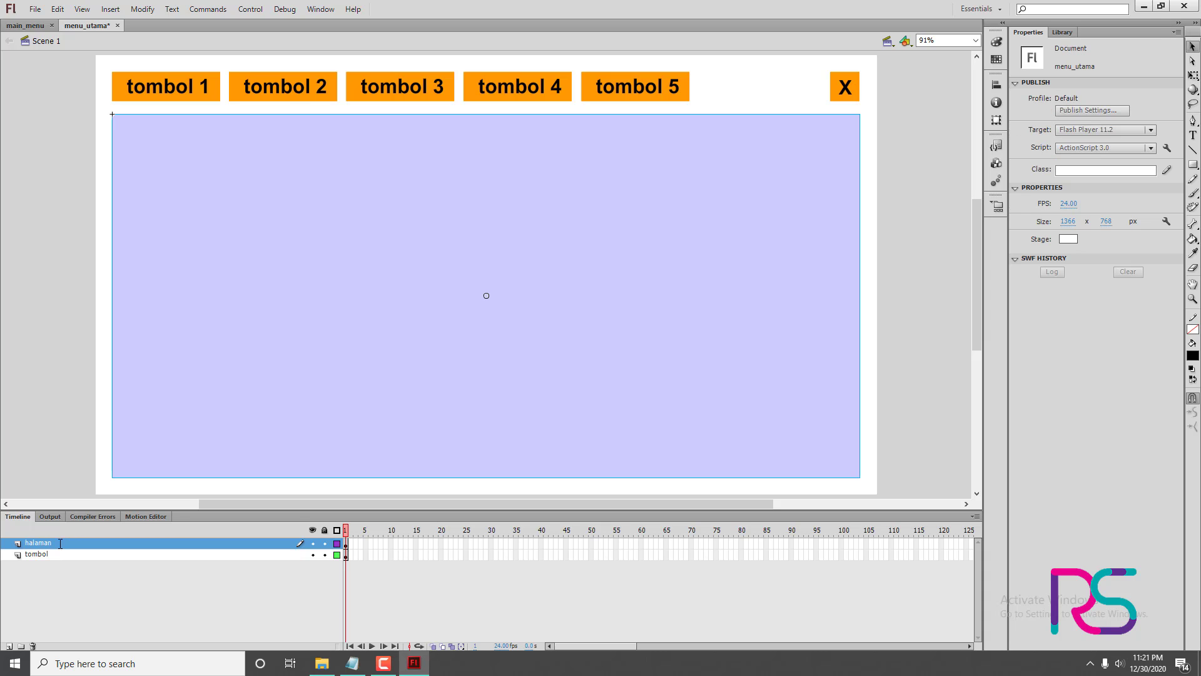
{"action": "left_click_drag", "start_coordinate": [31, 544], "coordinate": [36, 570]}
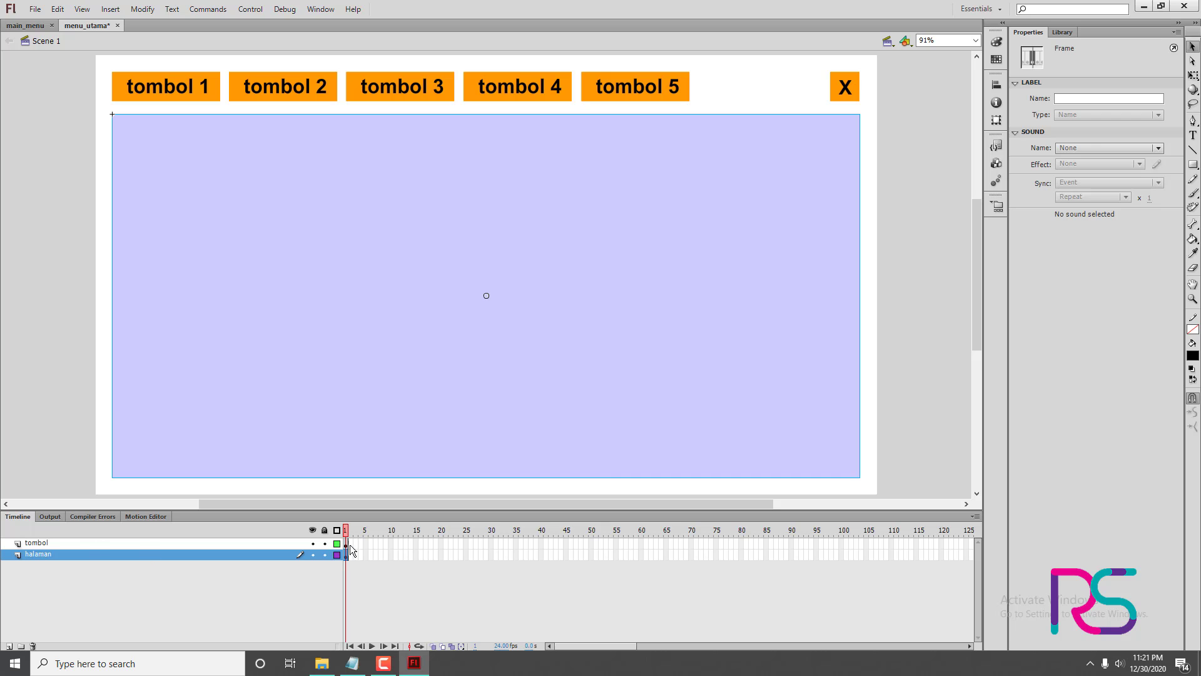
{"action": "left_click", "coordinate": [62, 380]}
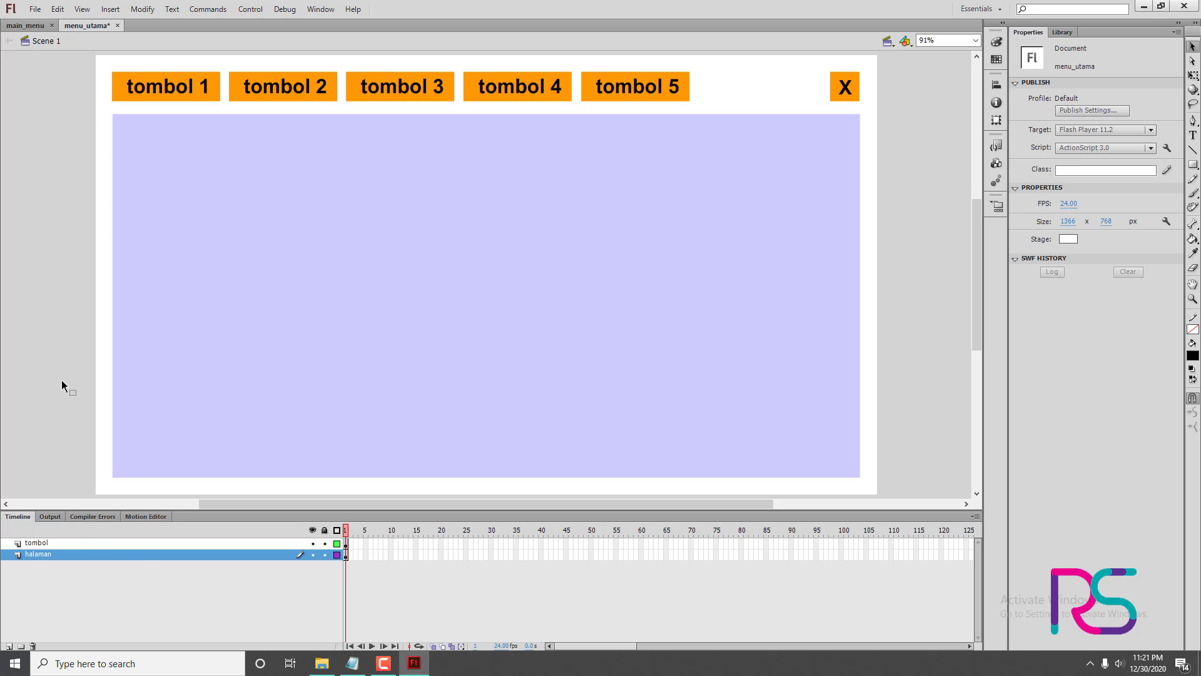
- Examine the tombol buttons on the stage and the button states inside the tombol 1 symbol
{"action": "left_click", "coordinate": [213, 85]}
{"action": "left_click", "coordinate": [274, 84]}
{"action": "left_click", "coordinate": [366, 86]}
{"action": "left_click", "coordinate": [103, 93]}
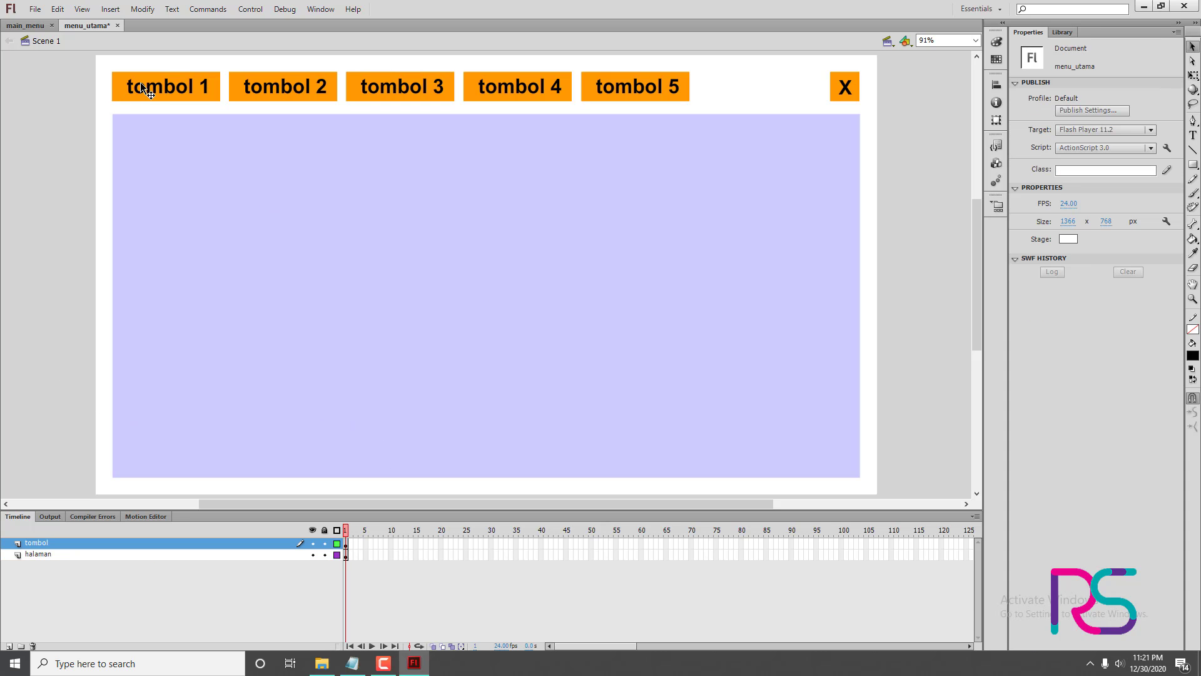
{"action": "left_click", "coordinate": [142, 85]}
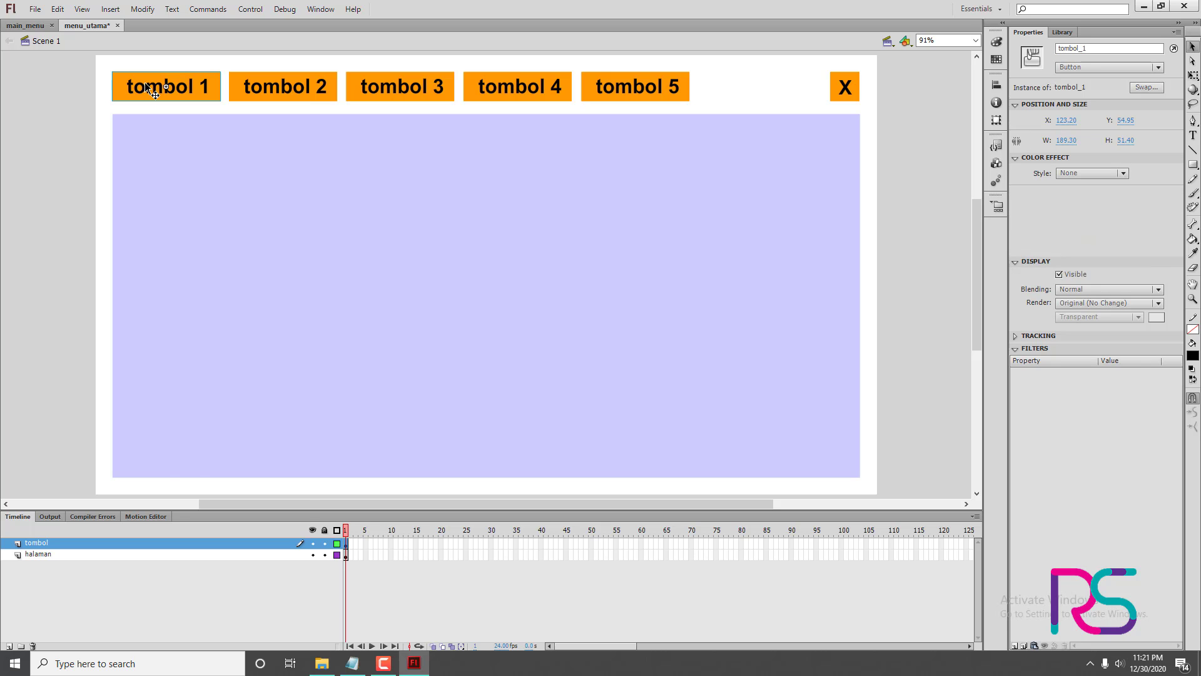
{"action": "right_click", "coordinate": [147, 88]}
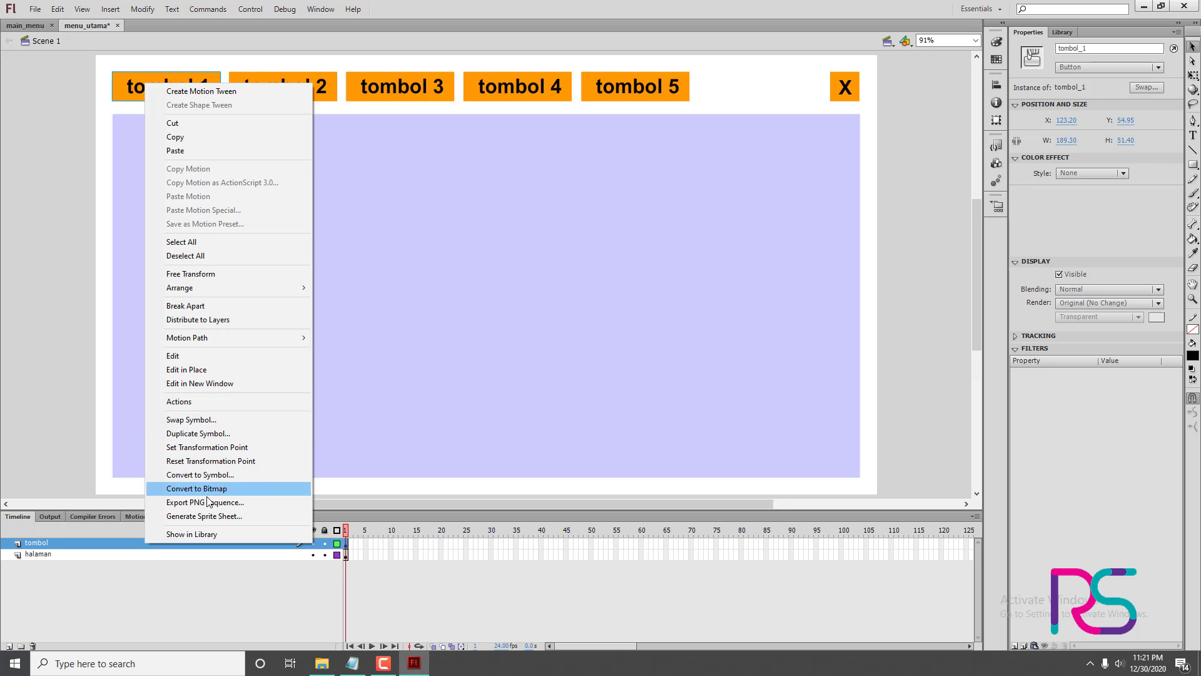
{"action": "left_click", "coordinate": [45, 229]}
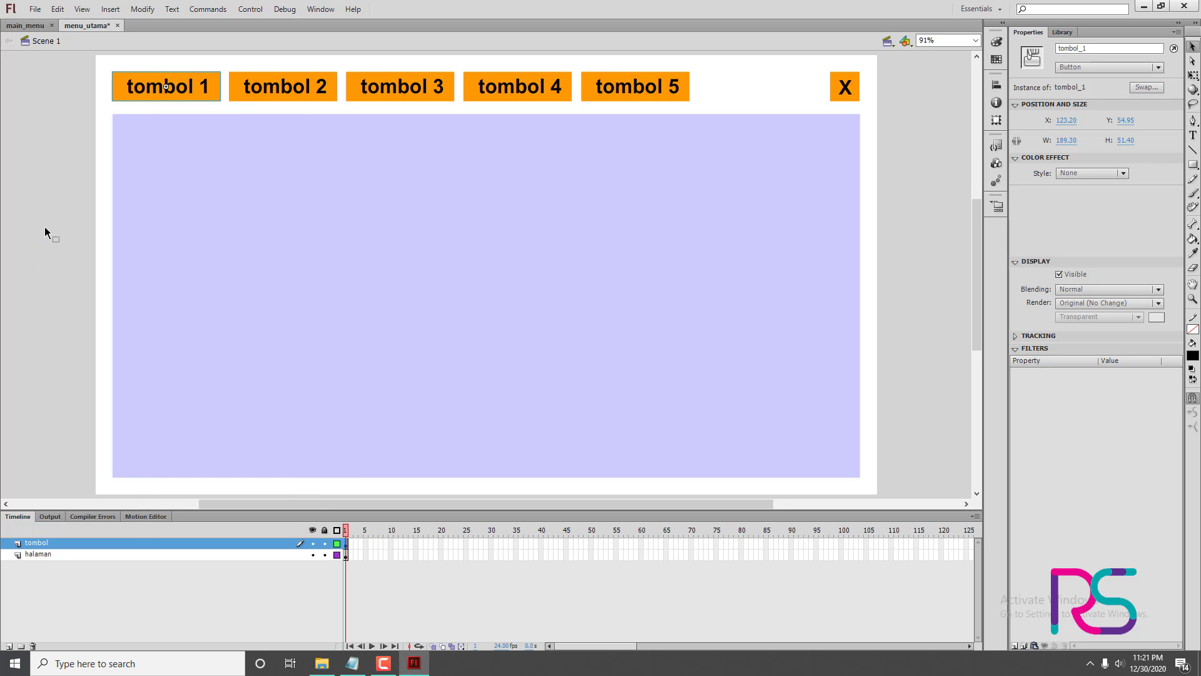
{"action": "double_click", "coordinate": [178, 97]}
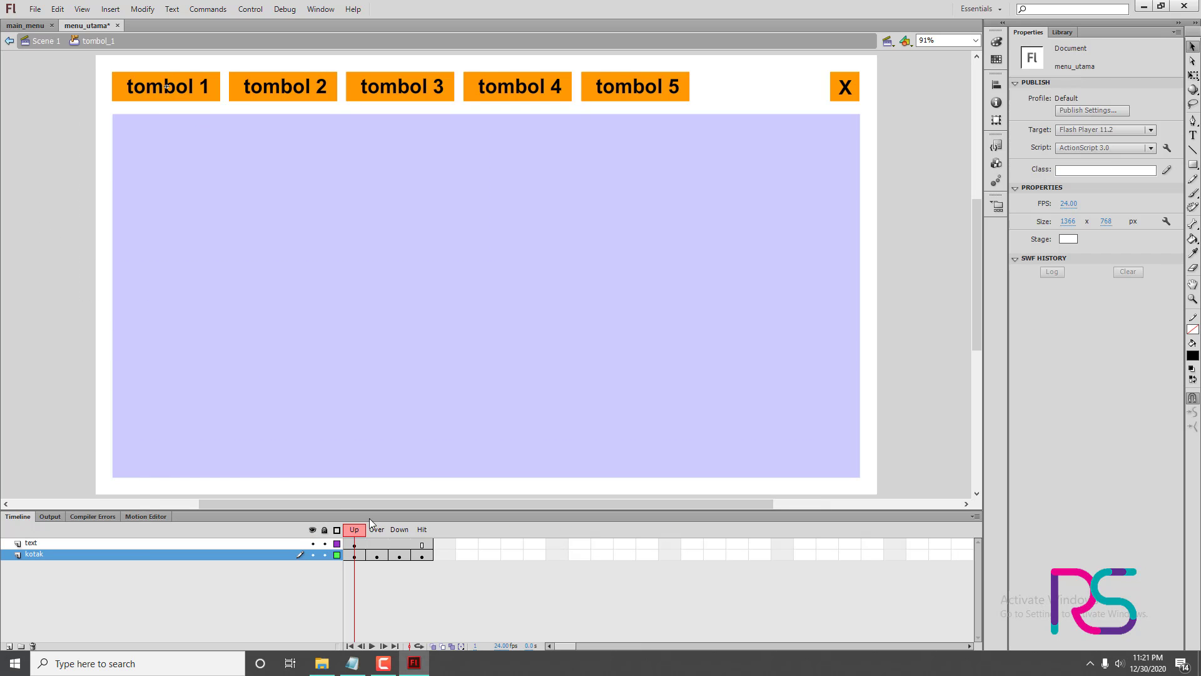
{"action": "mouse_move", "coordinate": [374, 531]}
{"action": "left_mouse_down"}
{"action": "mouse_move", "coordinate": [399, 531]}
{"action": "mouse_move", "coordinate": [354, 531]}
{"action": "left_mouse_up"}
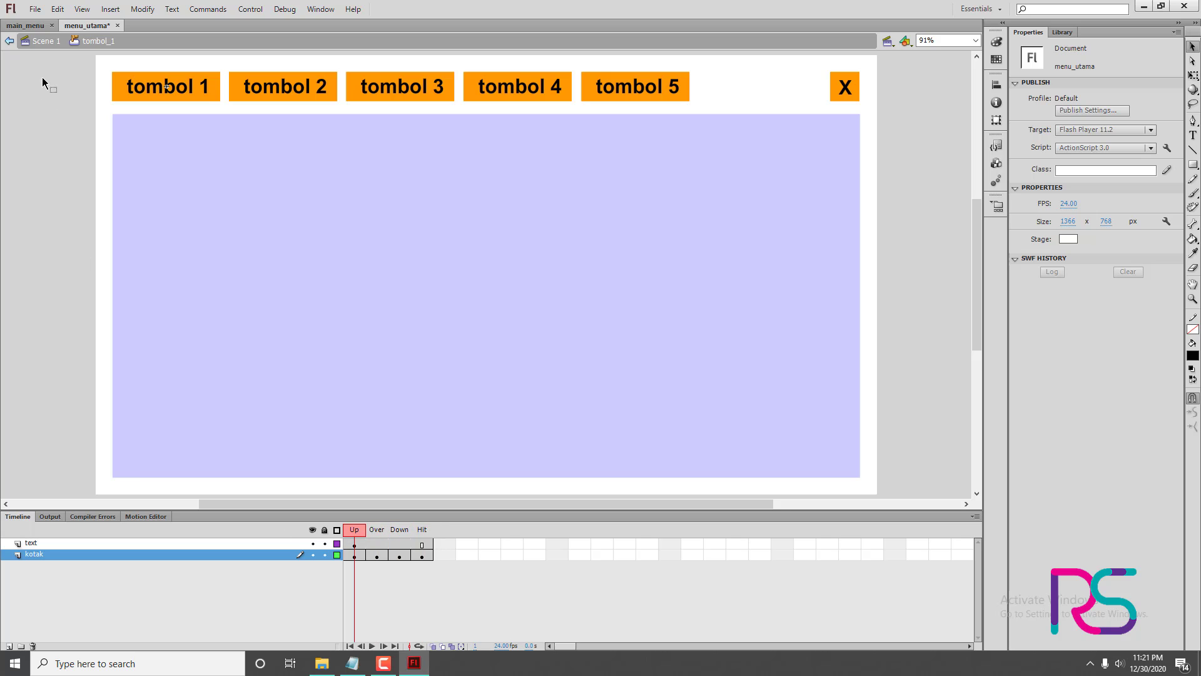
{"action": "left_click", "coordinate": [42, 41]}
- Check the instance names of the lavender page area and the X button
{"action": "left_click", "coordinate": [309, 197]}
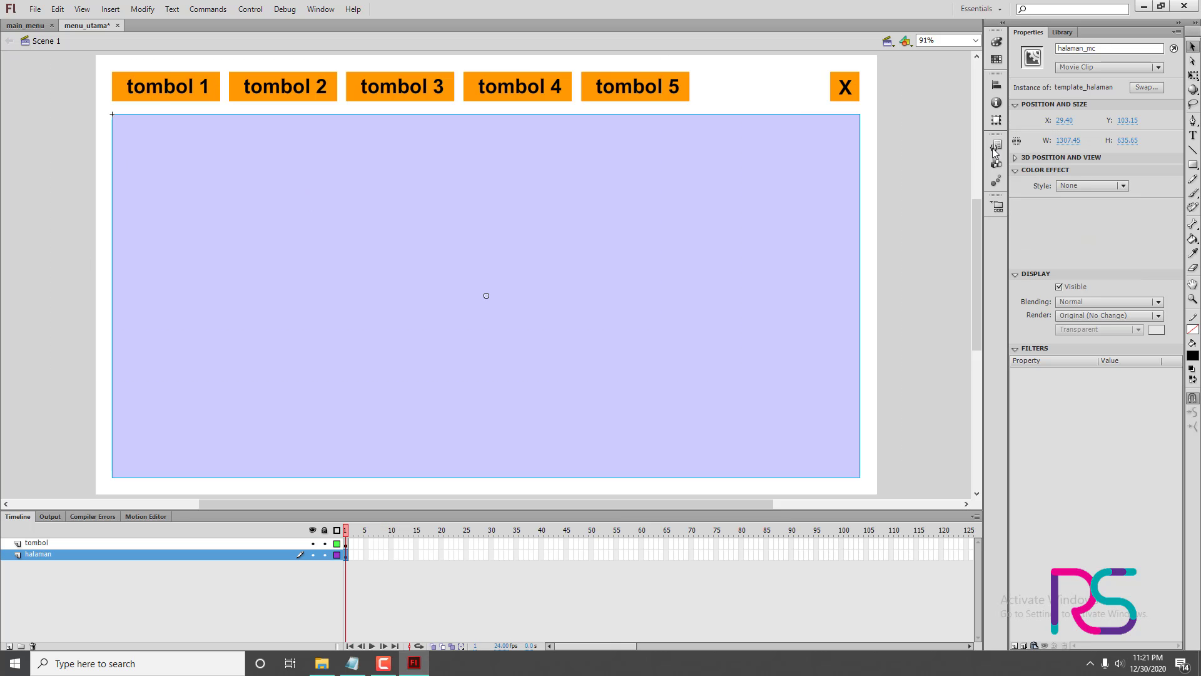
{"action": "left_click", "coordinate": [930, 158]}
{"action": "left_click", "coordinate": [841, 81]}
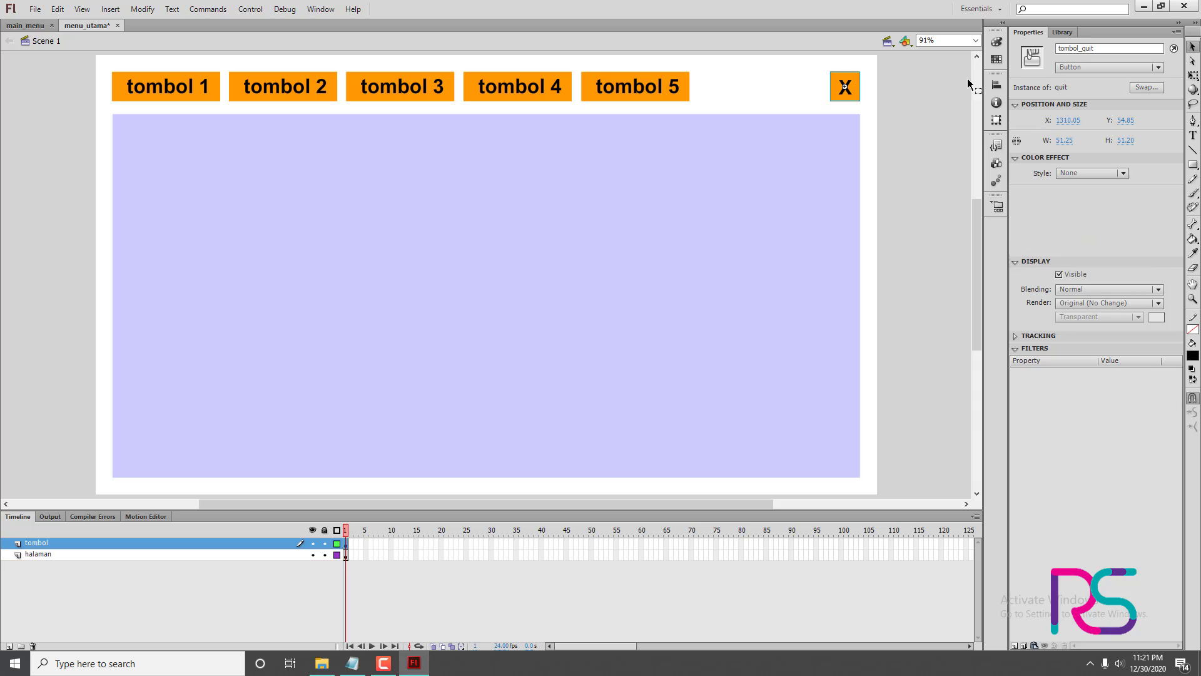
{"action": "left_click", "coordinate": [913, 120]}
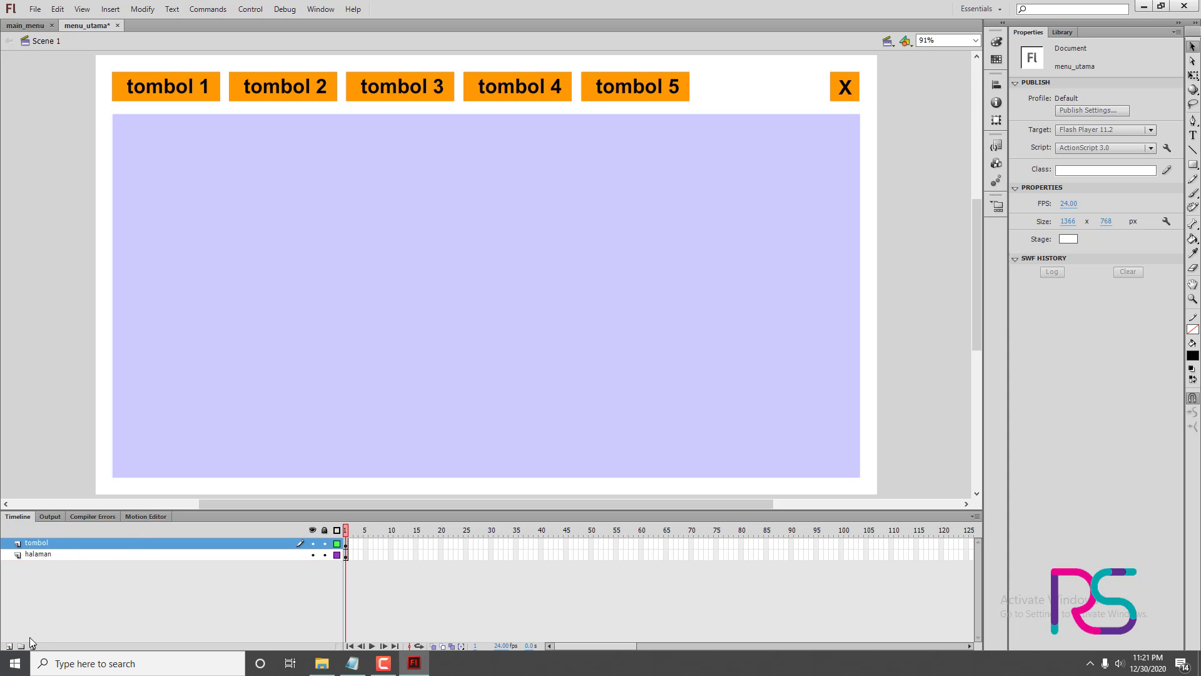
- Add a new layer above tombol and name it action script
{"action": "left_click", "coordinate": [9, 645]}
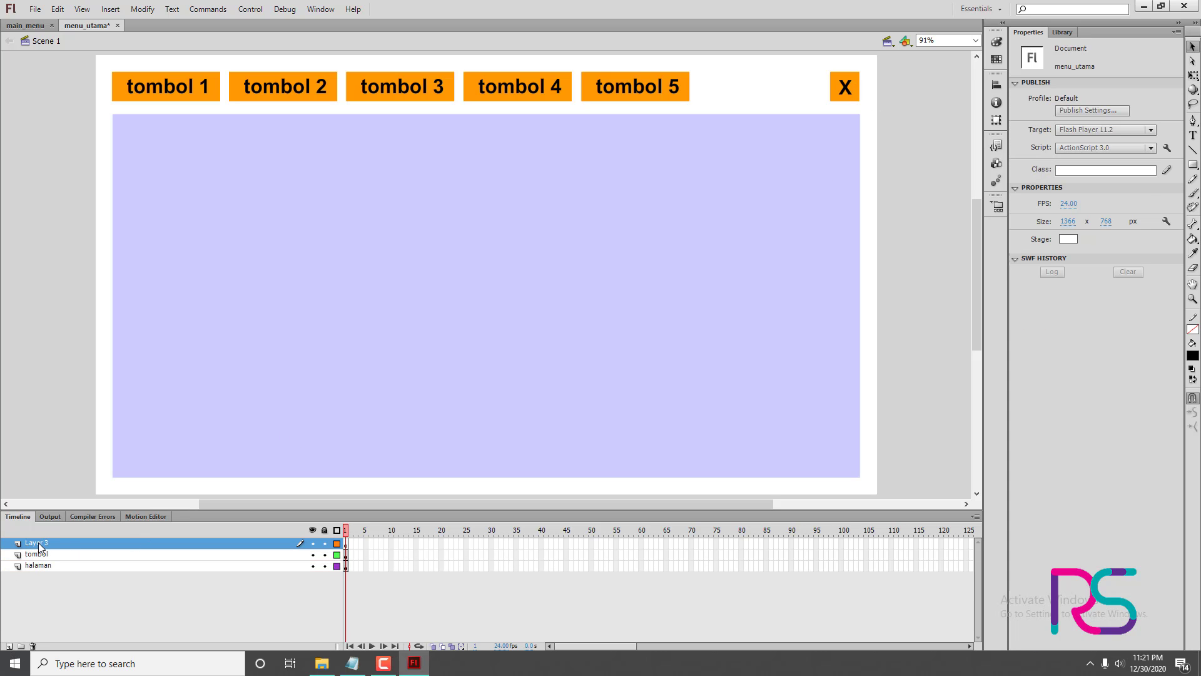
{"action": "double_click", "coordinate": [39, 543]}
{"action": "type", "text": "action"}
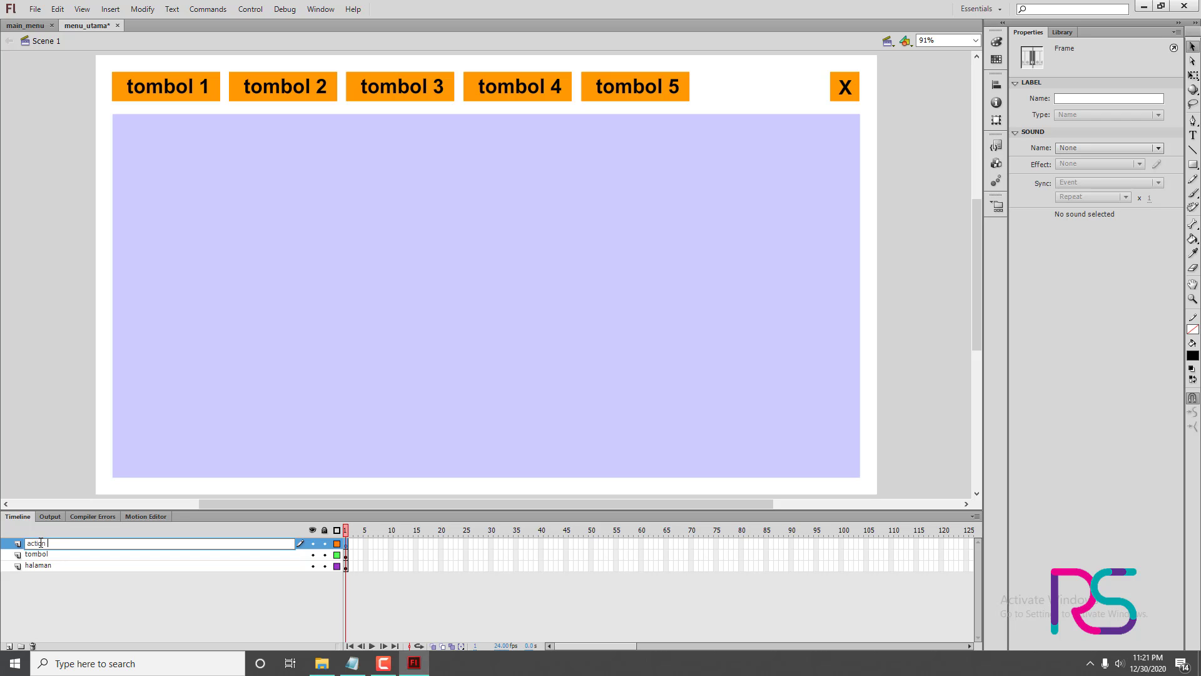
{"action": "key", "text": "BackSpace"}
{"action": "key", "text": "BackSpace"}
{"action": "key", "text": "BackSpace"}
{"action": "type", "text": "ipt"}
{"action": "key", "text": "Return"}
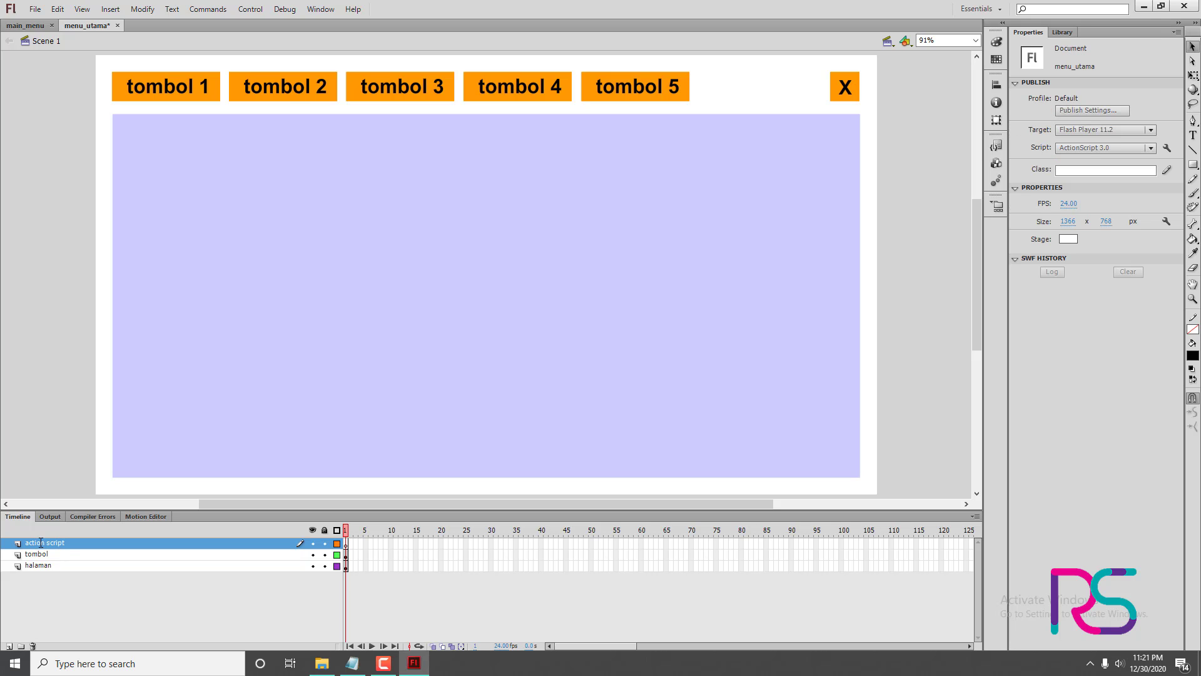
- Add another layer above action script and name it load swf
{"action": "left_click", "coordinate": [9, 645]}
{"action": "double_click", "coordinate": [49, 546]}
{"action": "type", "text": "l"}
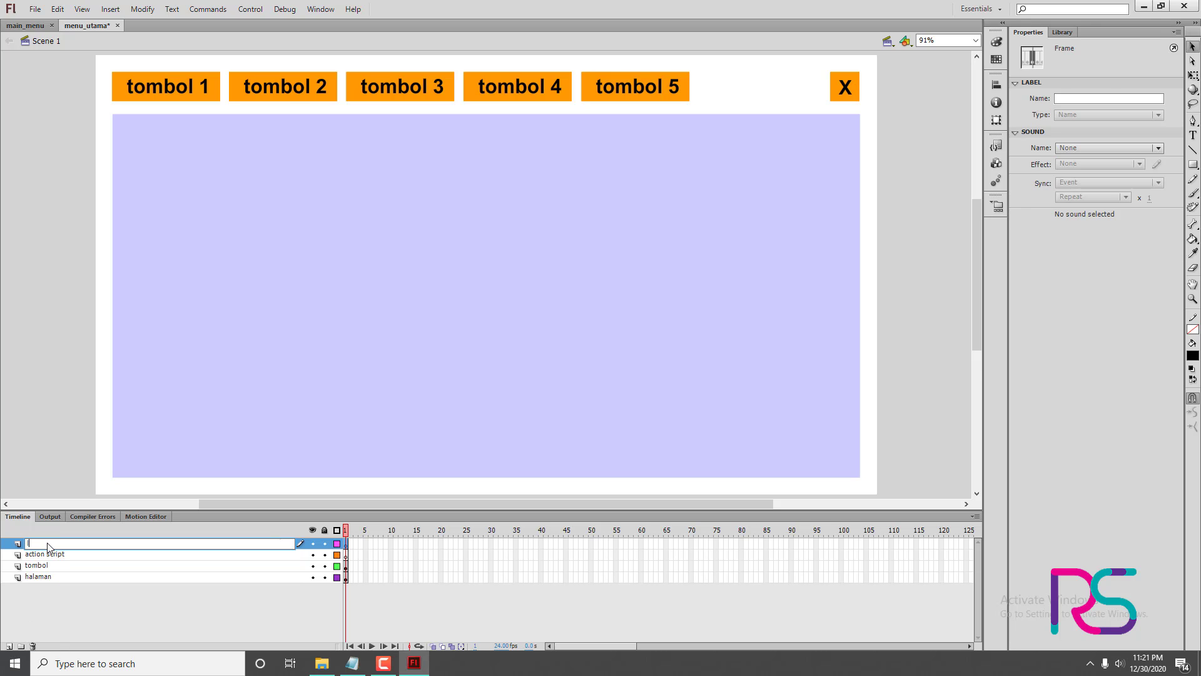
{"action": "type", "text": "oad swf"}
{"action": "key", "text": "Return"}
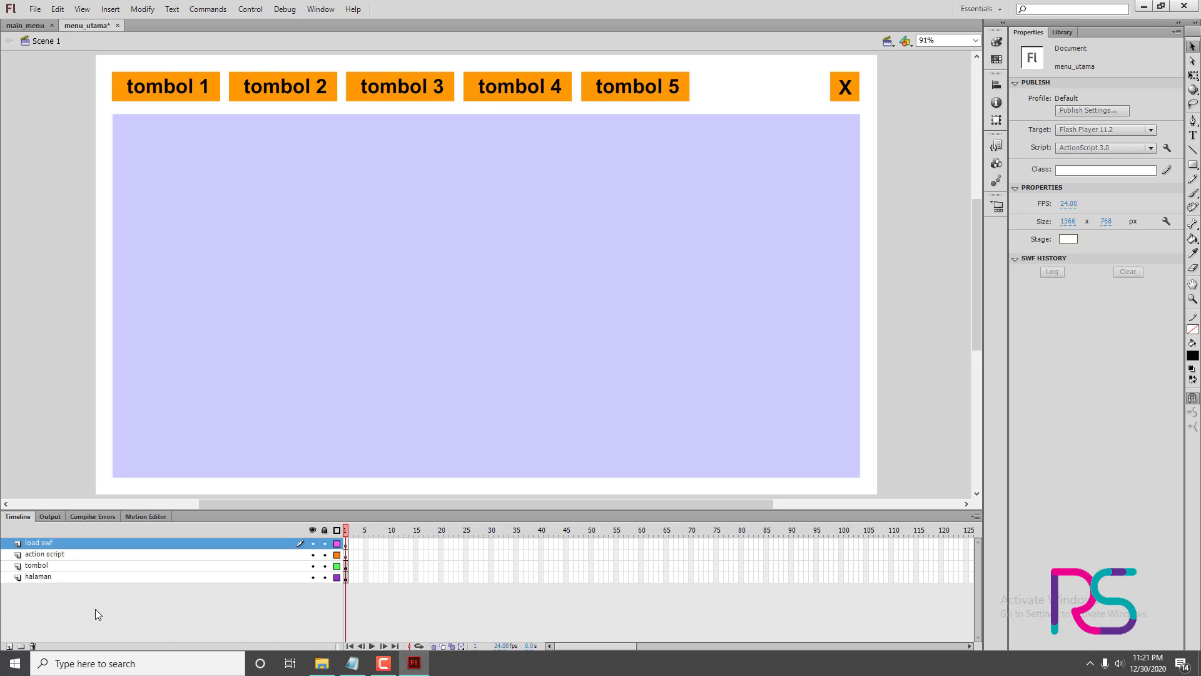
- Extend the action script, tombol and halaman layers to frame 5 by inserting frames
{"action": "left_click", "coordinate": [67, 556]}
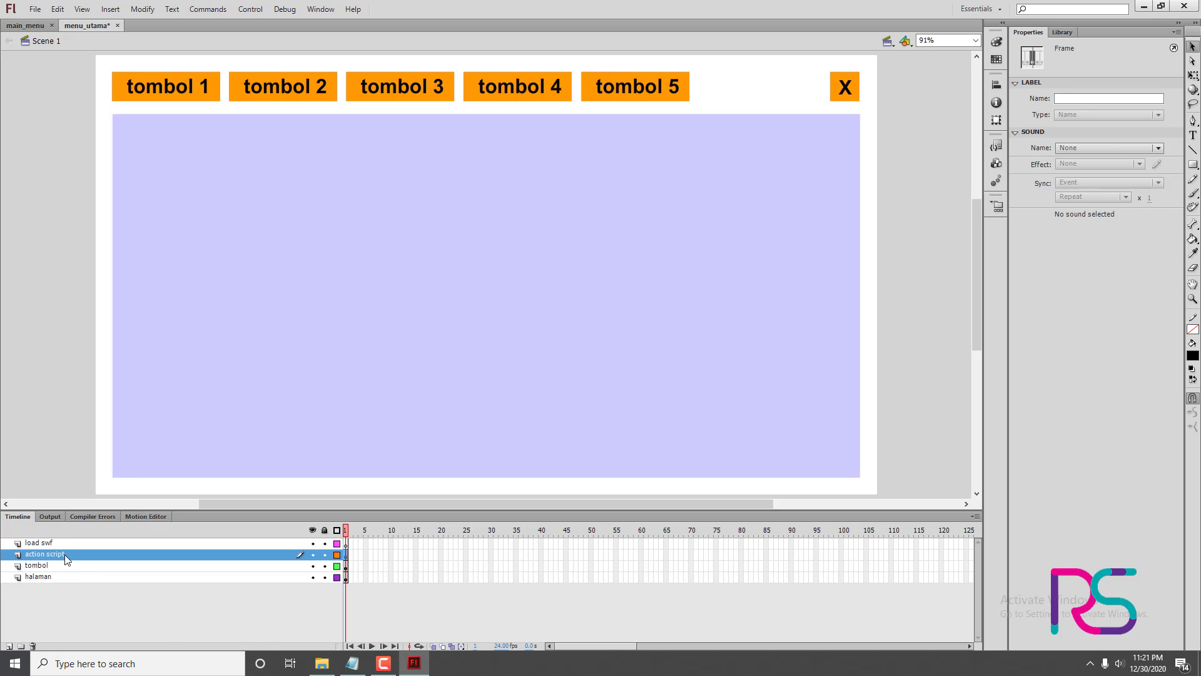
{"action": "left_click", "coordinate": [365, 555]}
{"action": "right_click", "coordinate": [365, 554]}
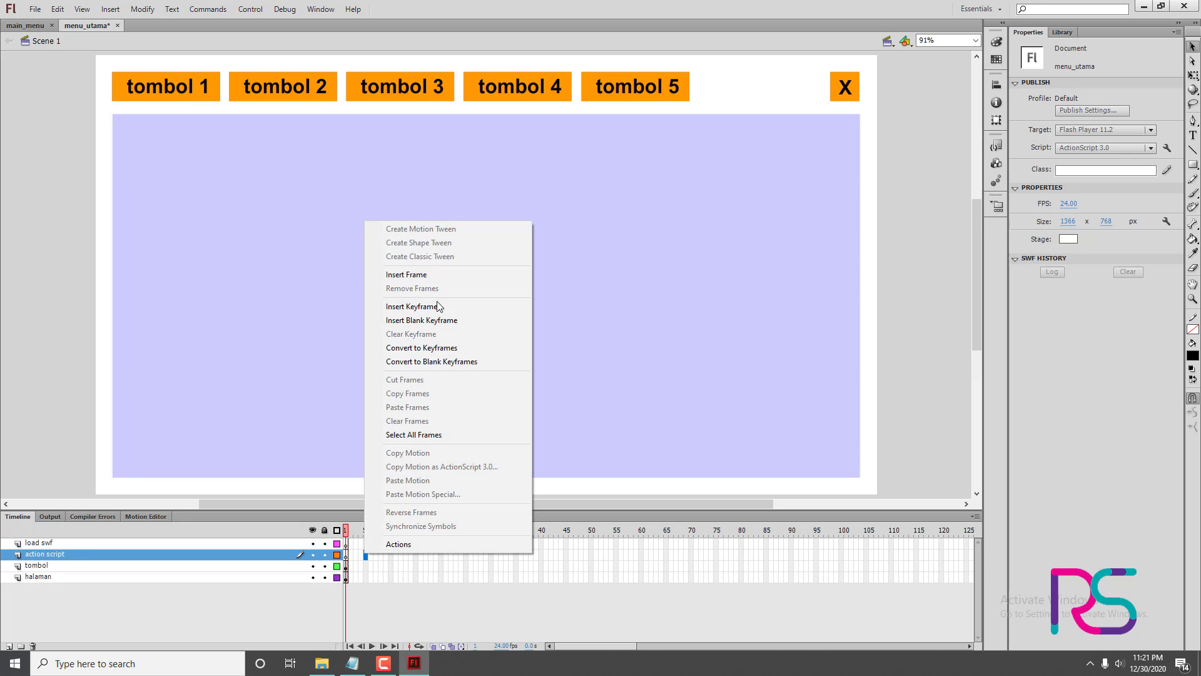
{"action": "left_click", "coordinate": [406, 275]}
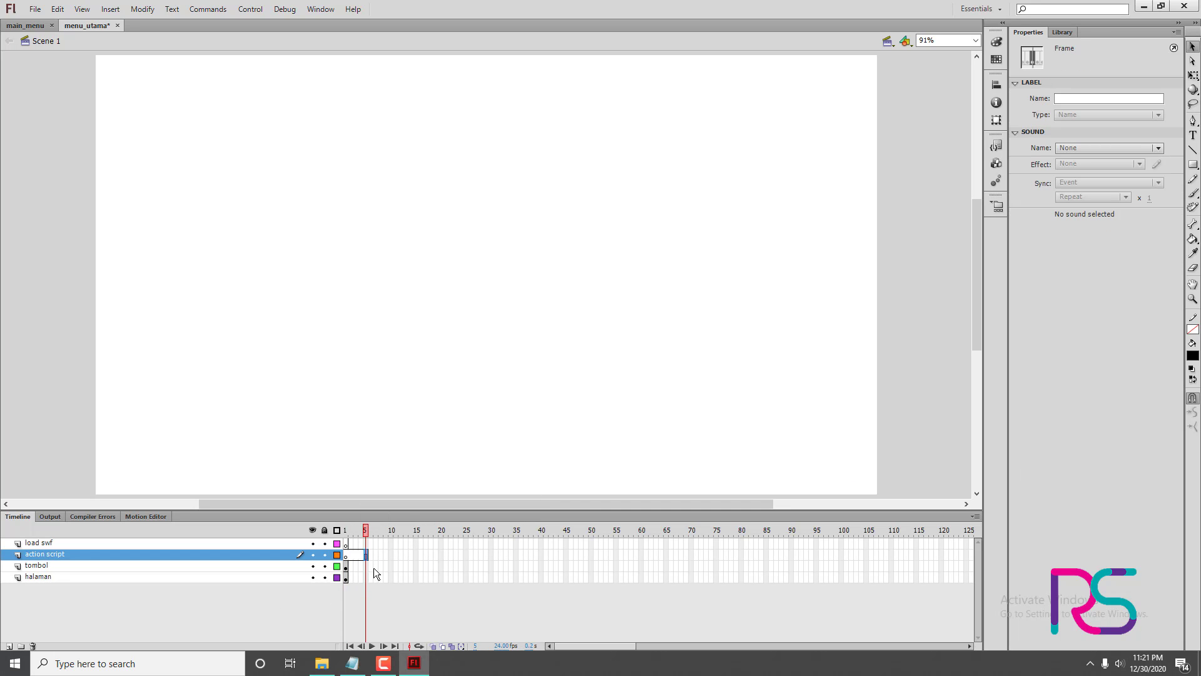
{"action": "right_click", "coordinate": [368, 565]}
{"action": "left_click", "coordinate": [406, 287]}
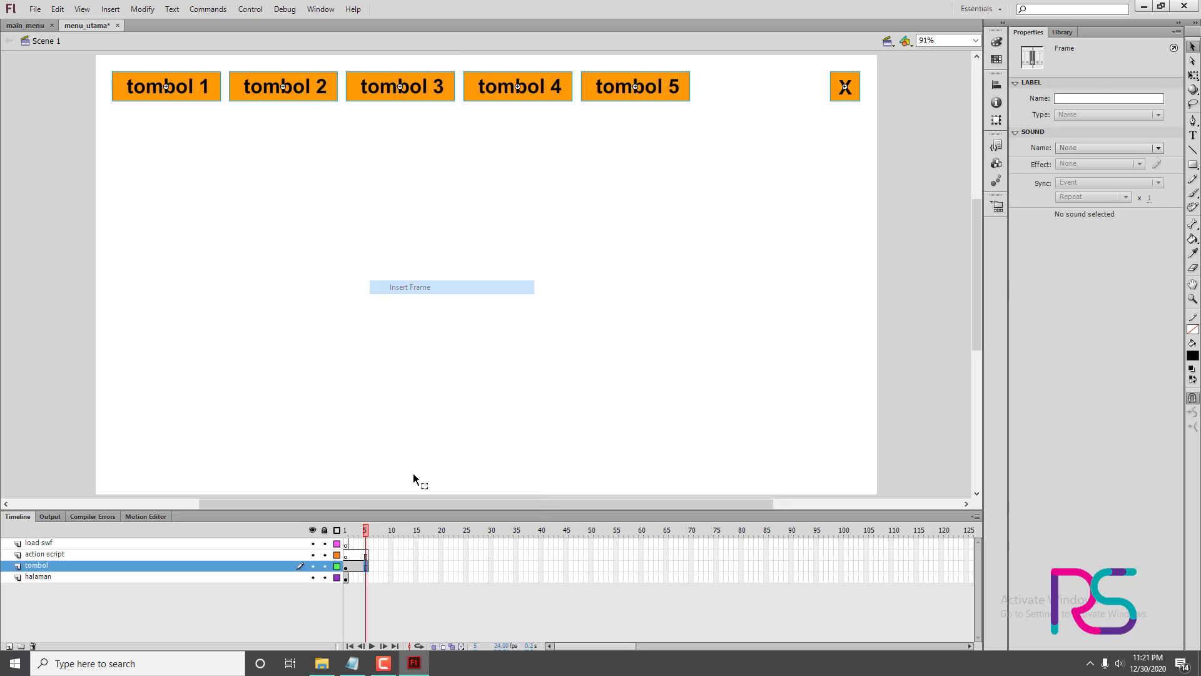
{"action": "left_click", "coordinate": [366, 576]}
{"action": "right_click", "coordinate": [366, 576]}
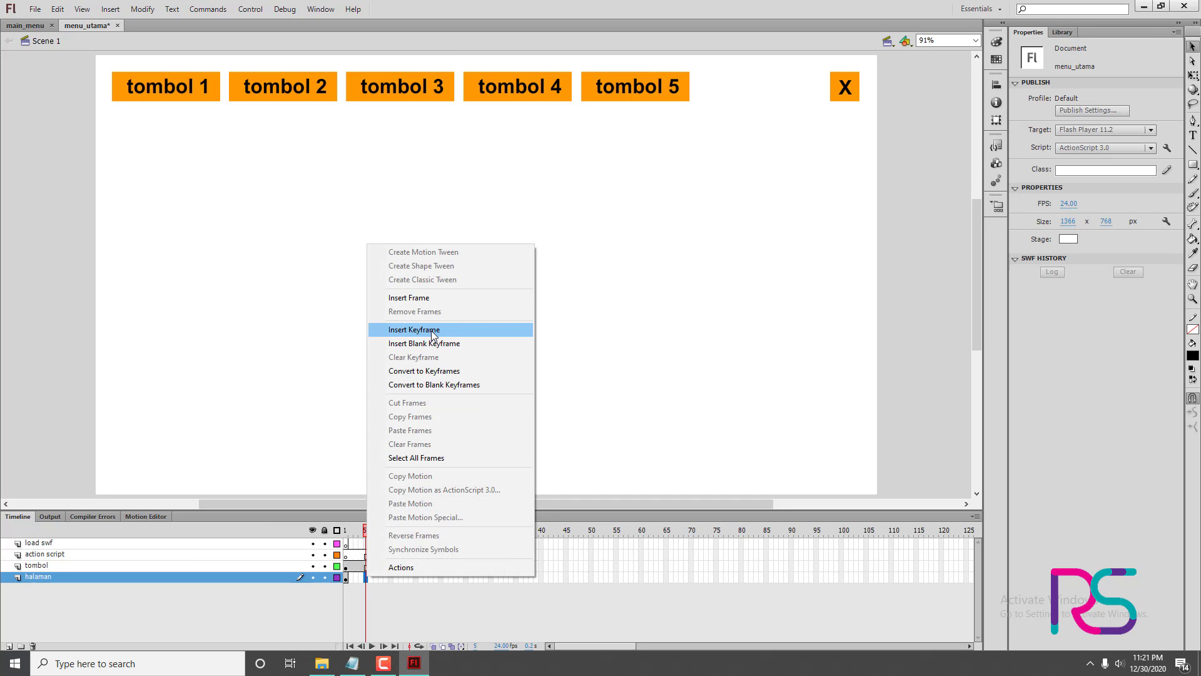
{"action": "left_click", "coordinate": [438, 298]}
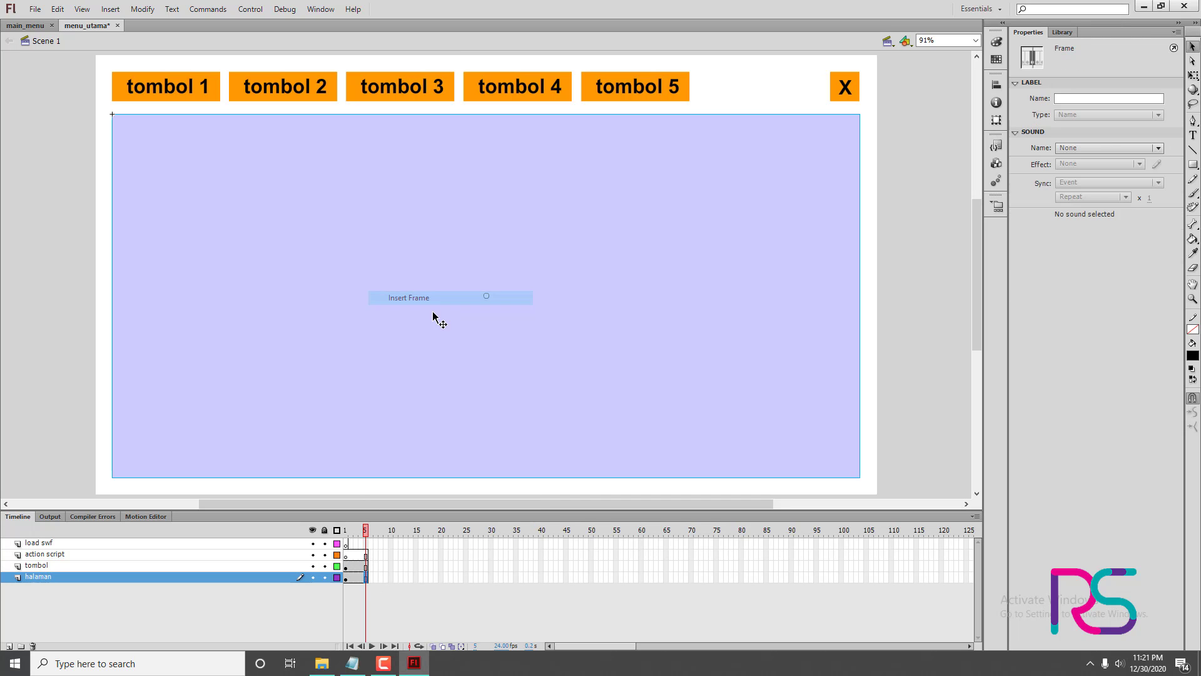
- Move the action script layer above load swf and select frame 1 of the load swf layer
{"action": "left_click", "coordinate": [42, 554]}
{"action": "left_click", "coordinate": [130, 566]}
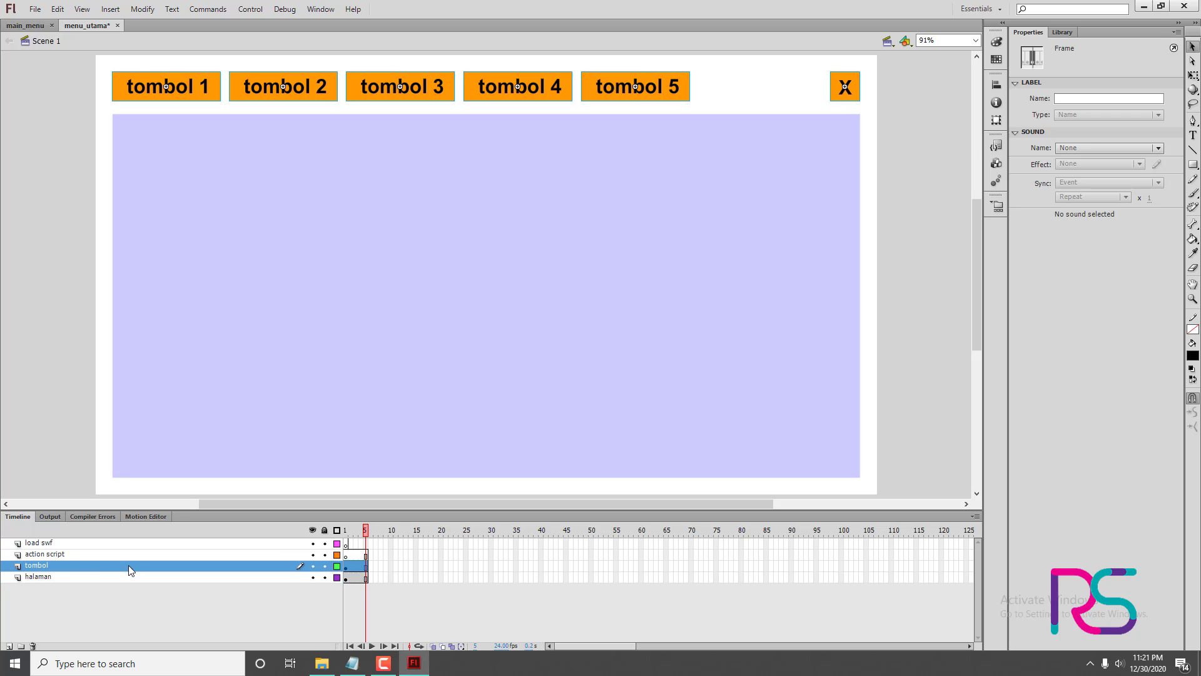
{"action": "left_click_drag", "start_coordinate": [77, 554], "coordinate": [108, 537]}
{"action": "left_click", "coordinate": [84, 555]}
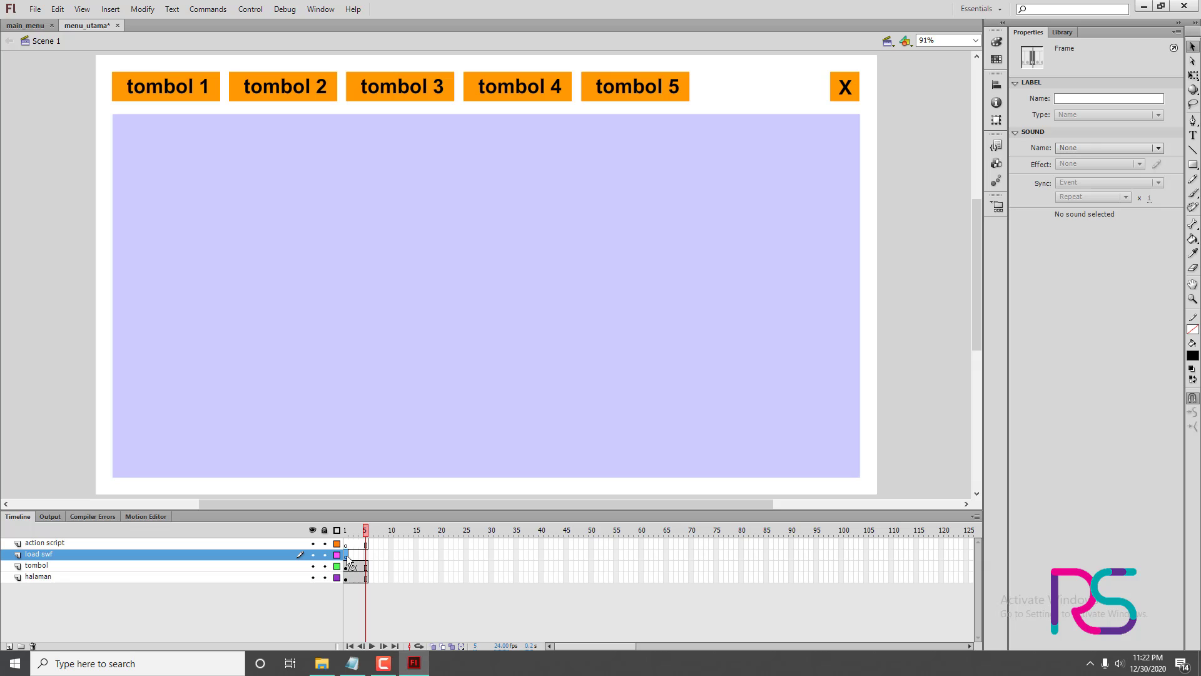
{"action": "left_click", "coordinate": [346, 554]}
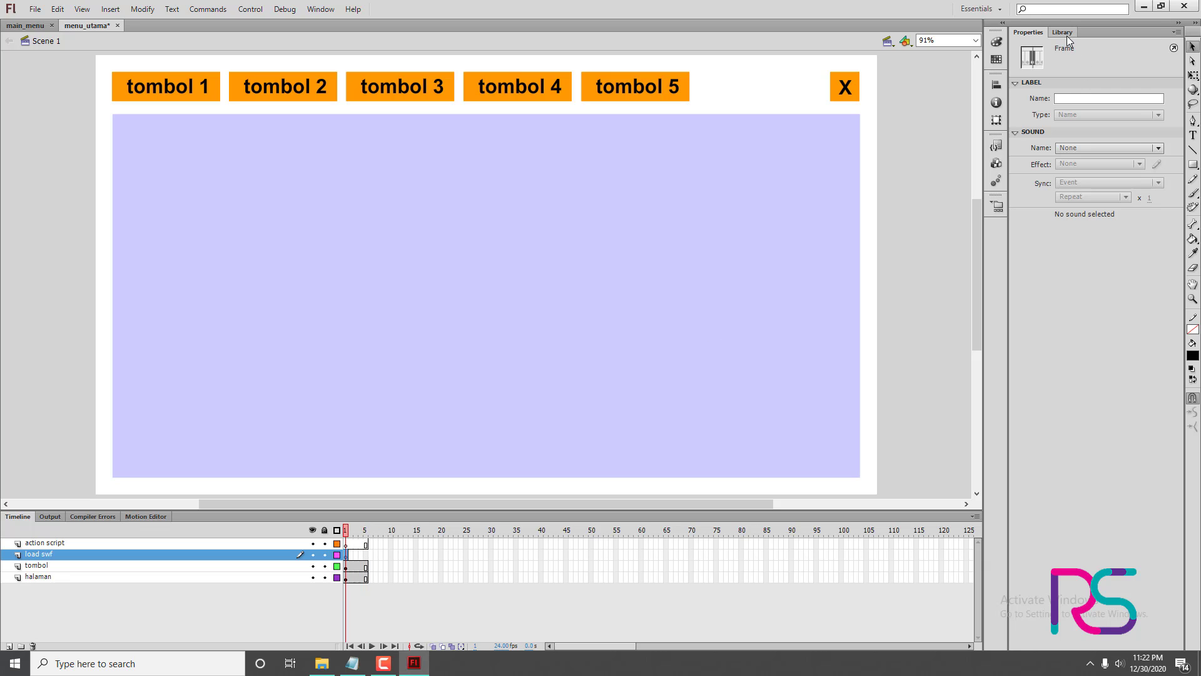
- Label frame 1 of the load swf layer as satu
{"action": "left_click", "coordinate": [929, 316]}
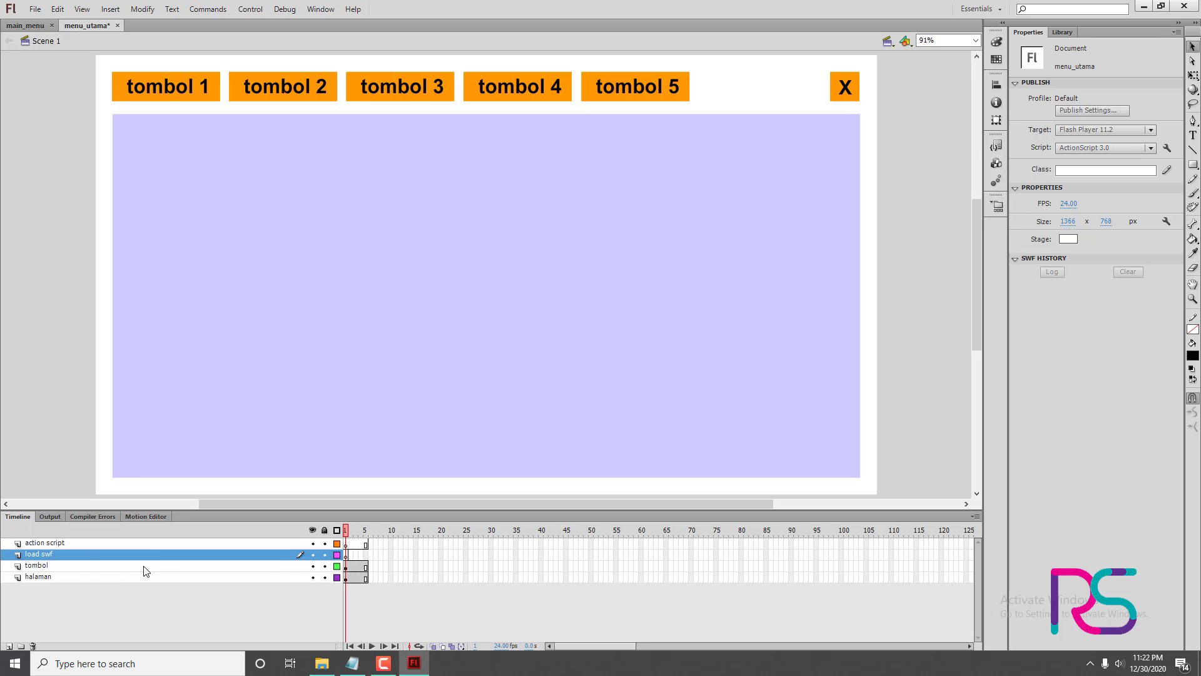
{"action": "left_click", "coordinate": [346, 554]}
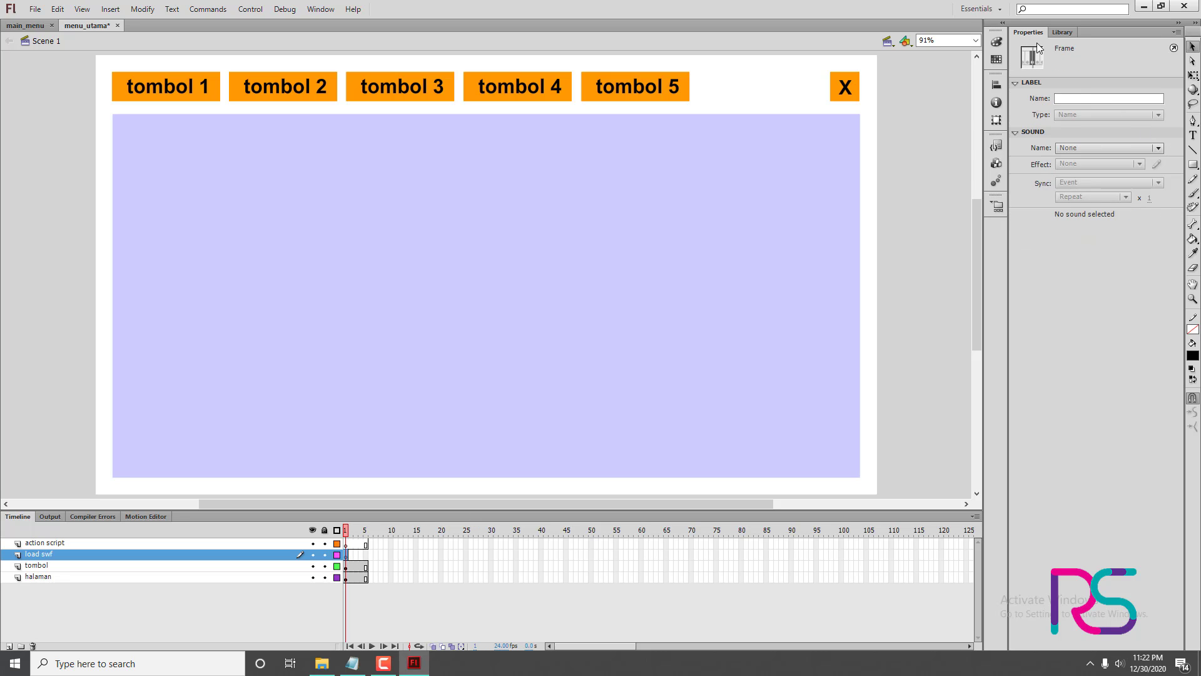
{"action": "left_click", "coordinate": [1076, 101]}
{"action": "type", "text": "hal"}
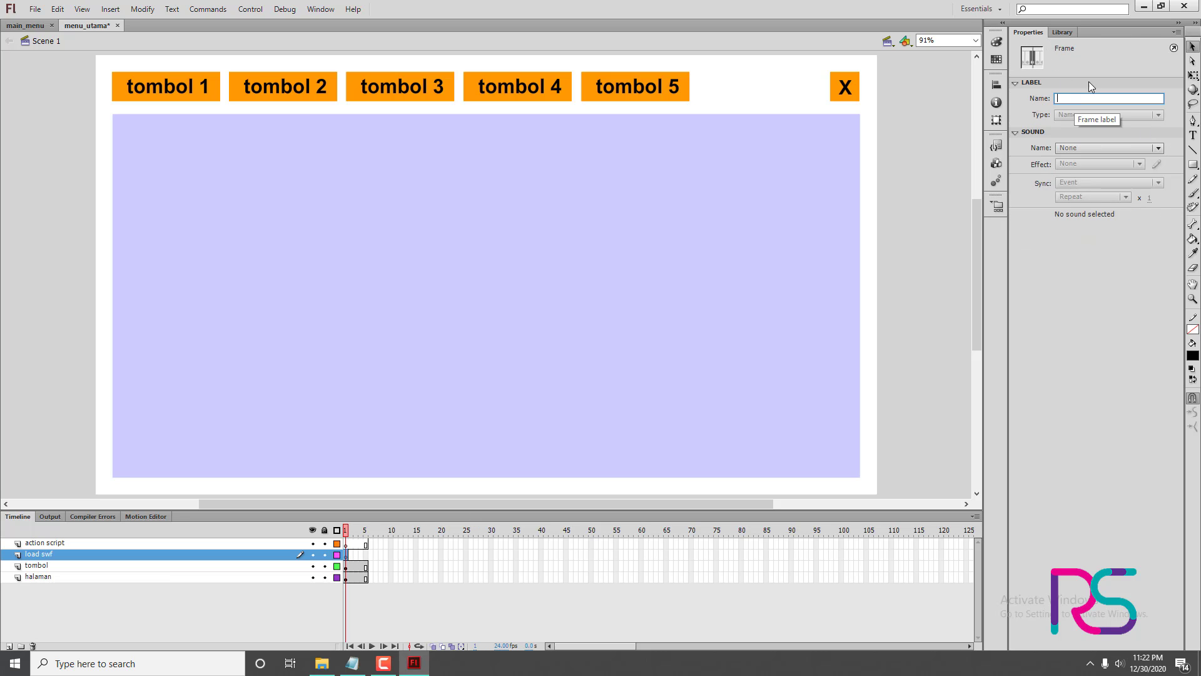
{"action": "type", "text": "ama"}
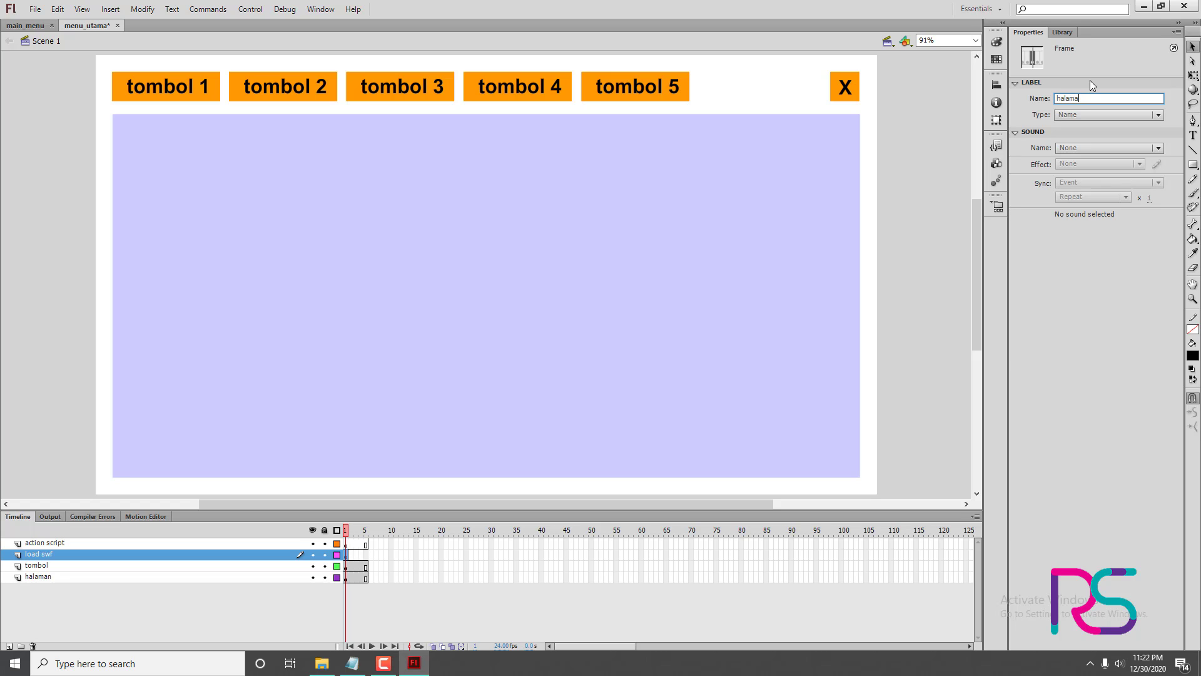
{"action": "key", "text": "BackSpace"}
{"action": "key", "text": "BackSpace"}
{"action": "key", "text": "BackSpace"}
{"action": "key", "text": "BackSpace"}
{"action": "key", "text": "BackSpace"}
{"action": "key", "text": "BackSpace"}
{"action": "type", "text": "sa"}
{"action": "left_click", "coordinate": [349, 554]}
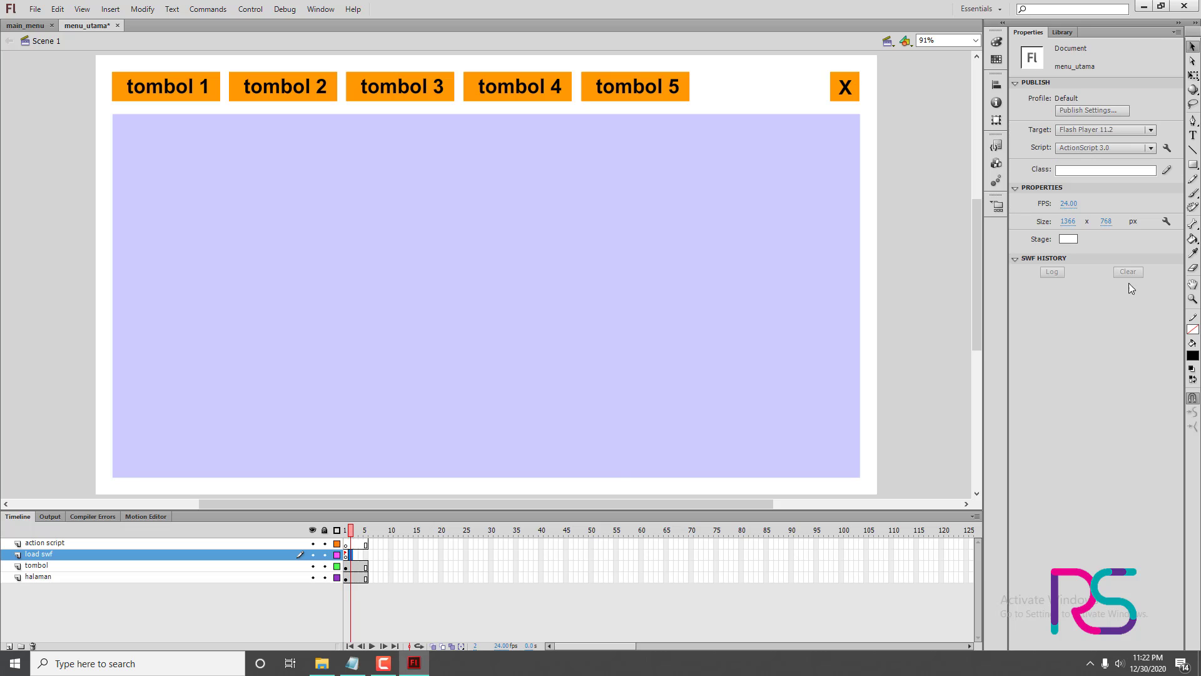
{"action": "left_click", "coordinate": [346, 555]}
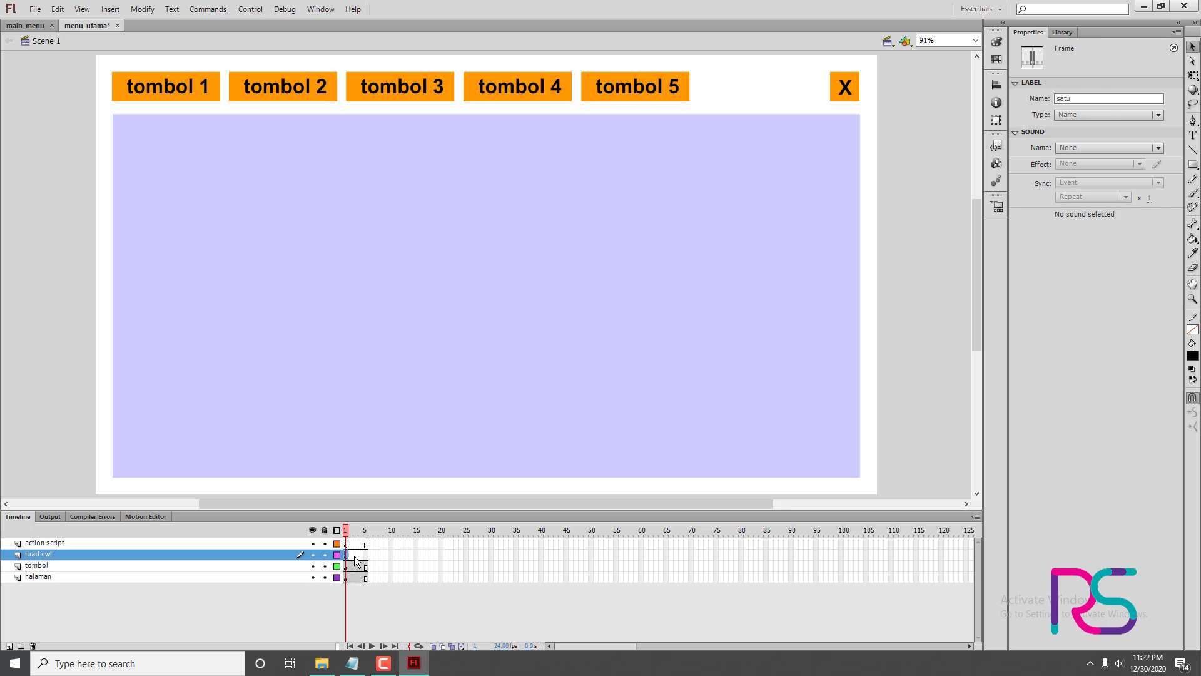
- Give frame 2 of the load swf layer its own blank keyframe labelled dua
{"action": "left_click", "coordinate": [351, 555]}
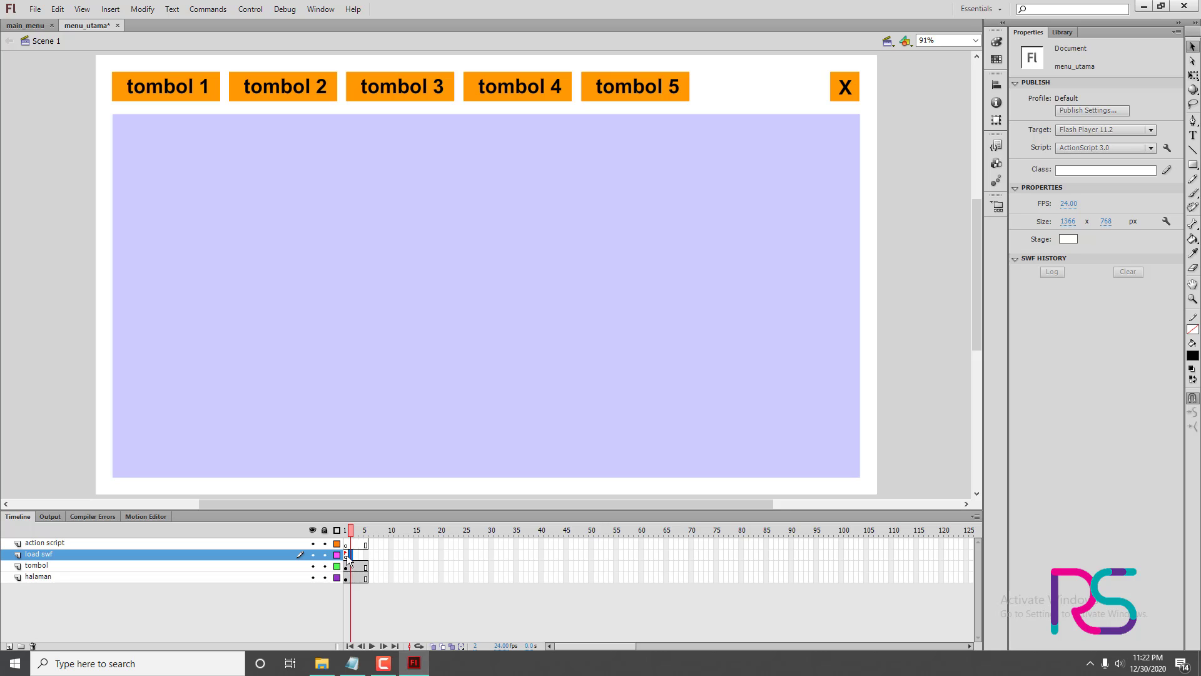
{"action": "left_click", "coordinate": [347, 554]}
{"action": "left_click", "coordinate": [351, 554]}
{"action": "left_click", "coordinate": [361, 556]}
{"action": "left_click", "coordinate": [1144, 97]}
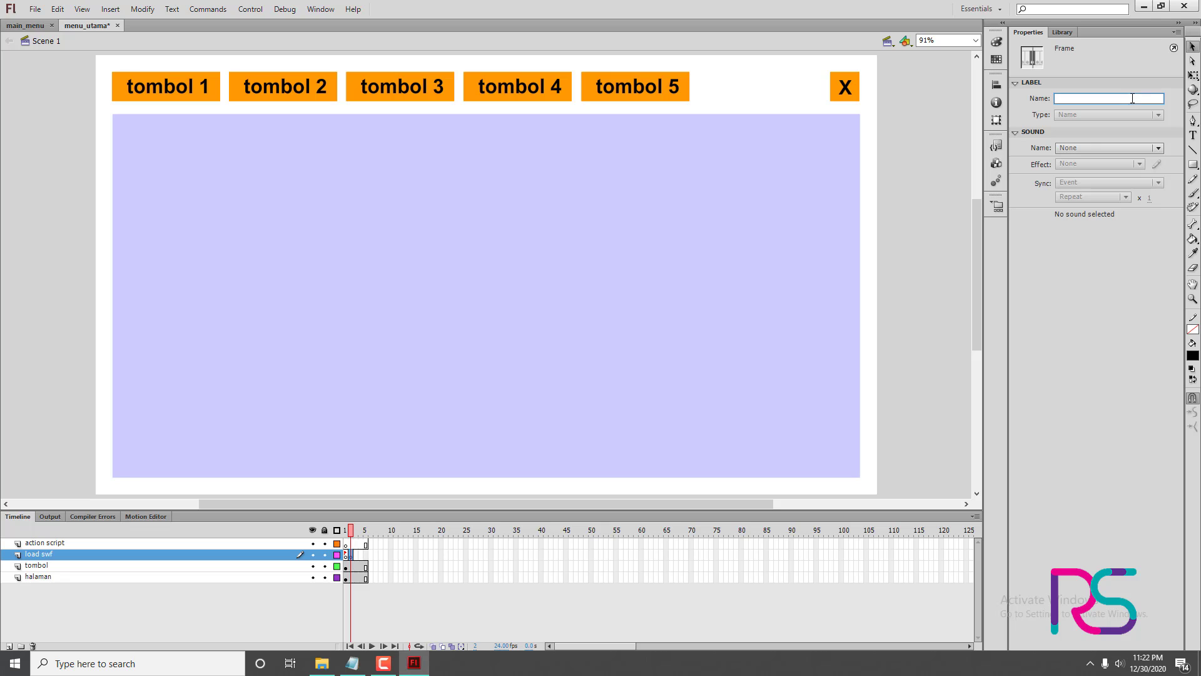
{"action": "type", "text": "dua"}
{"action": "left_click", "coordinate": [419, 609]}
- Insert a blank keyframe at frame 3 of the load swf layer and label it tiga
{"action": "key", "text": "F7"}
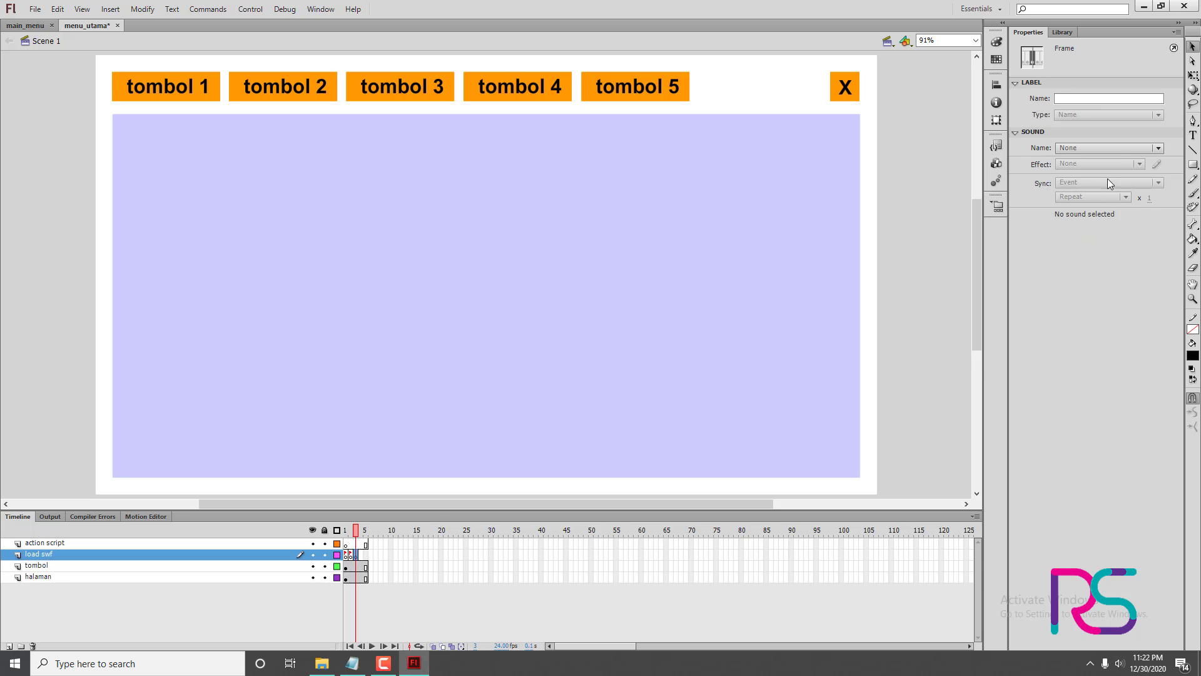
{"action": "left_click", "coordinate": [1091, 99]}
{"action": "type", "text": "t"}
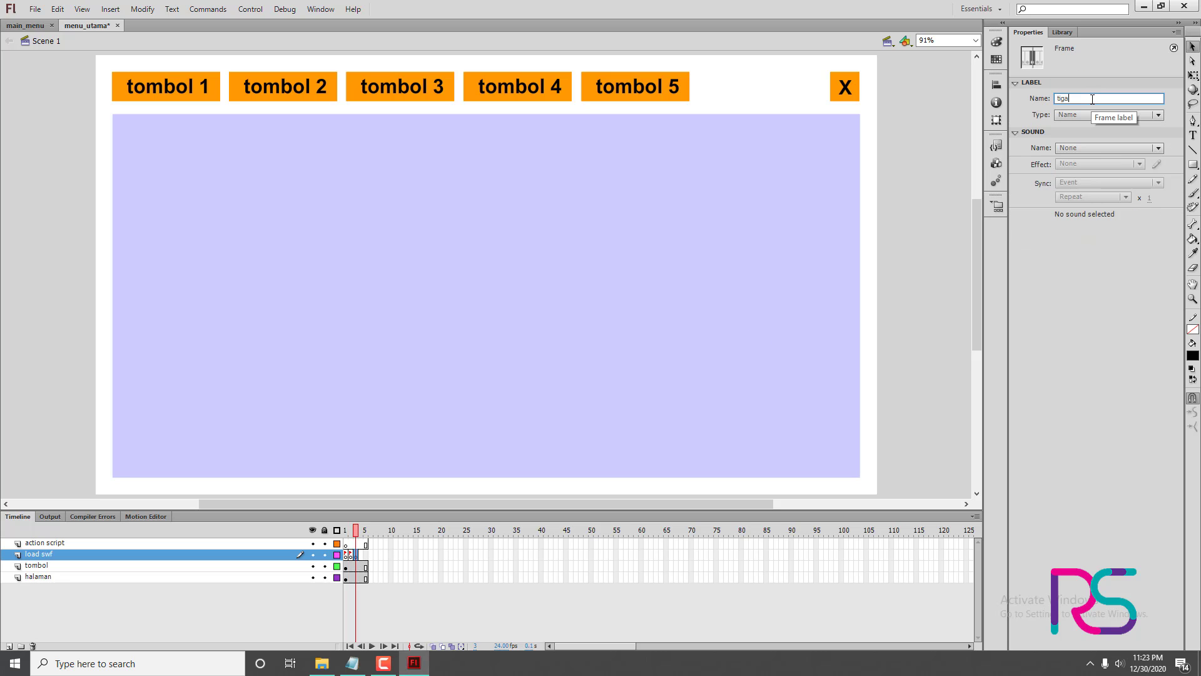
{"action": "type", "text": "iga"}
{"action": "left_click", "coordinate": [467, 604]}
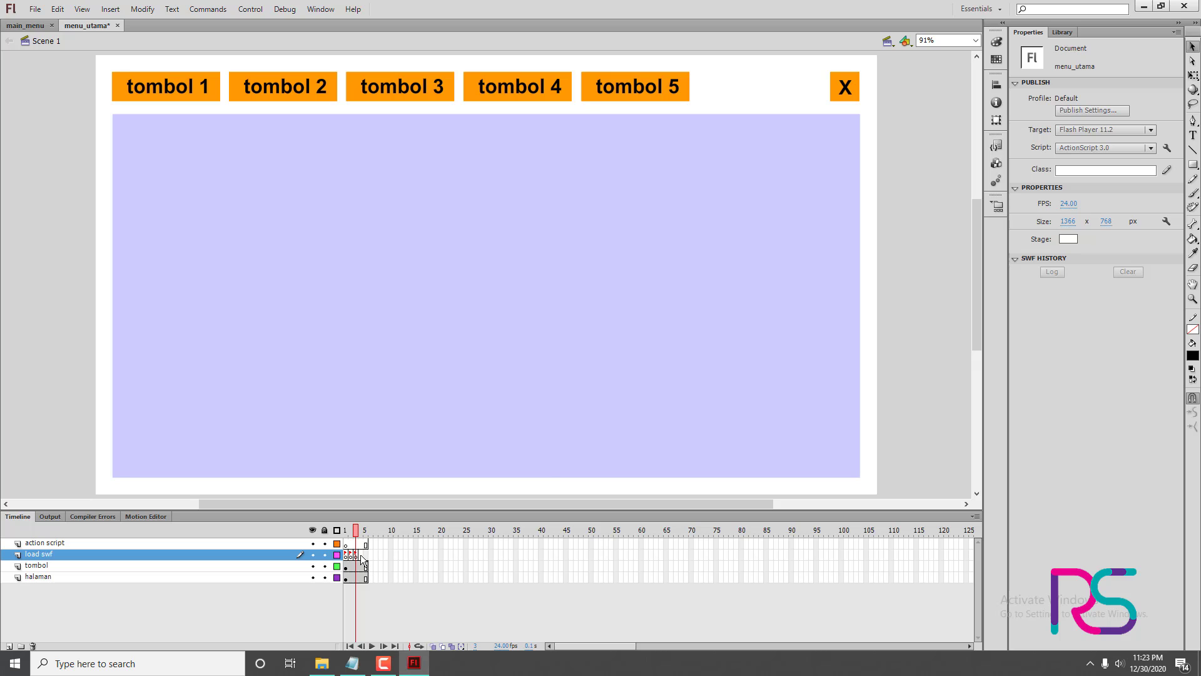
- Insert a blank keyframe at frame 4 of the load swf layer and label it empat
{"action": "left_click", "coordinate": [361, 555]}
{"action": "key", "text": "F7"}
{"action": "left_click", "coordinate": [1091, 99]}
{"action": "type", "text": "empat"}
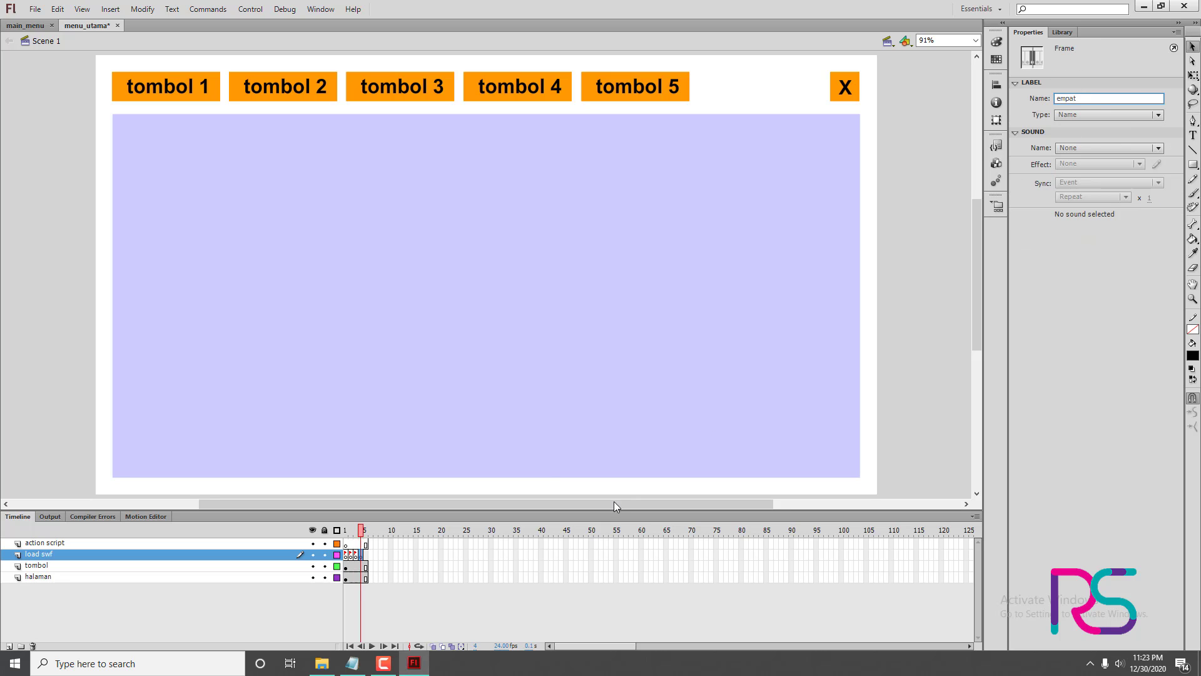
{"action": "left_click", "coordinate": [441, 598]}
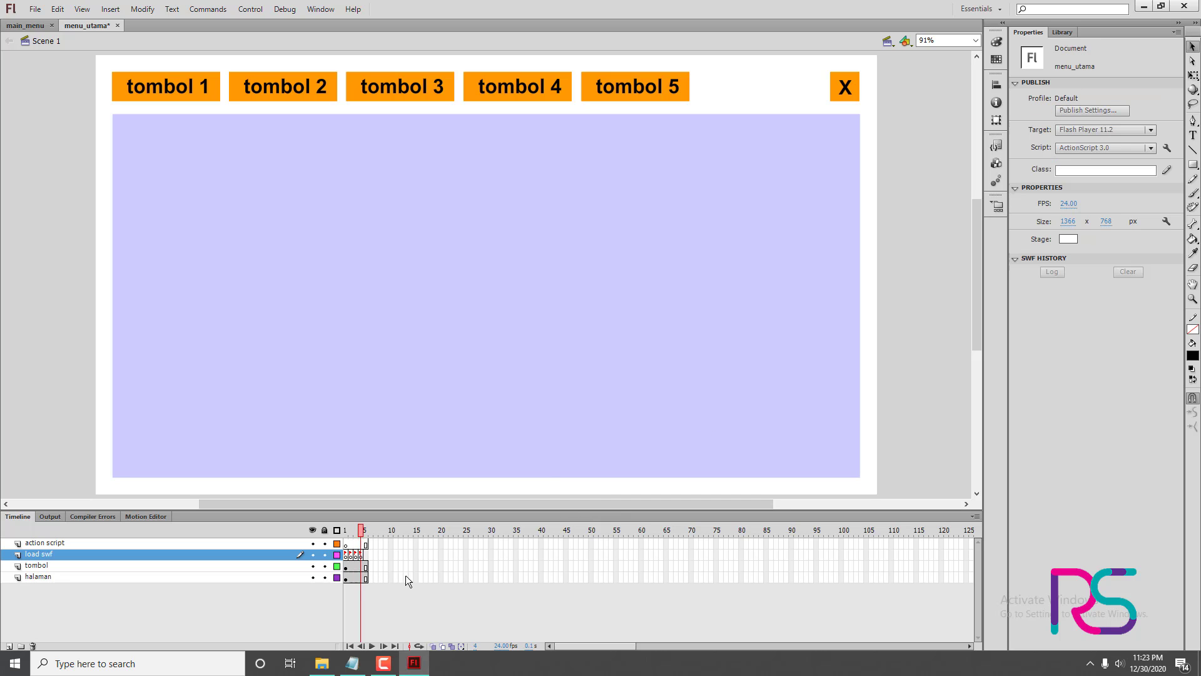
- Label frame 5 of the load swf layer as lima, on its own blank keyframe
{"action": "left_click", "coordinate": [367, 555]}
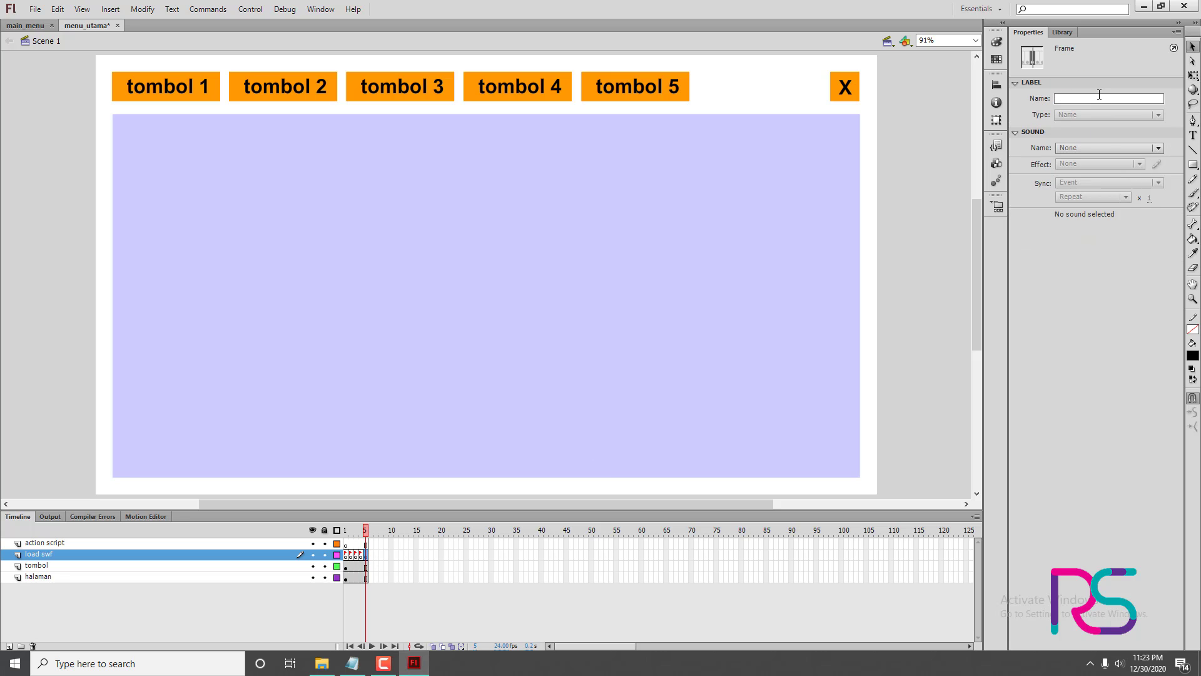
{"action": "left_click", "coordinate": [1099, 95]}
{"action": "type", "text": "lima"}
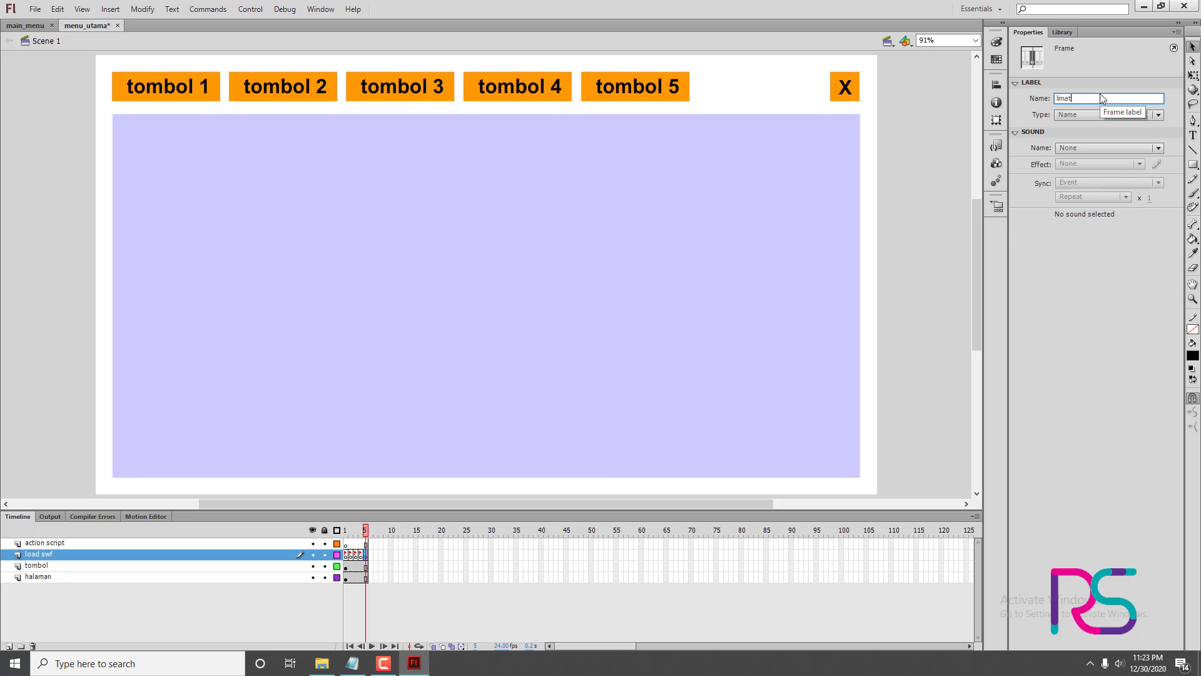
{"action": "left_click", "coordinate": [935, 327]}
- In the main_menu document, open the code on frame 1 of the action script layer and shrink the Actions window so the timeline stays accessible
{"action": "left_click", "coordinate": [346, 543]}
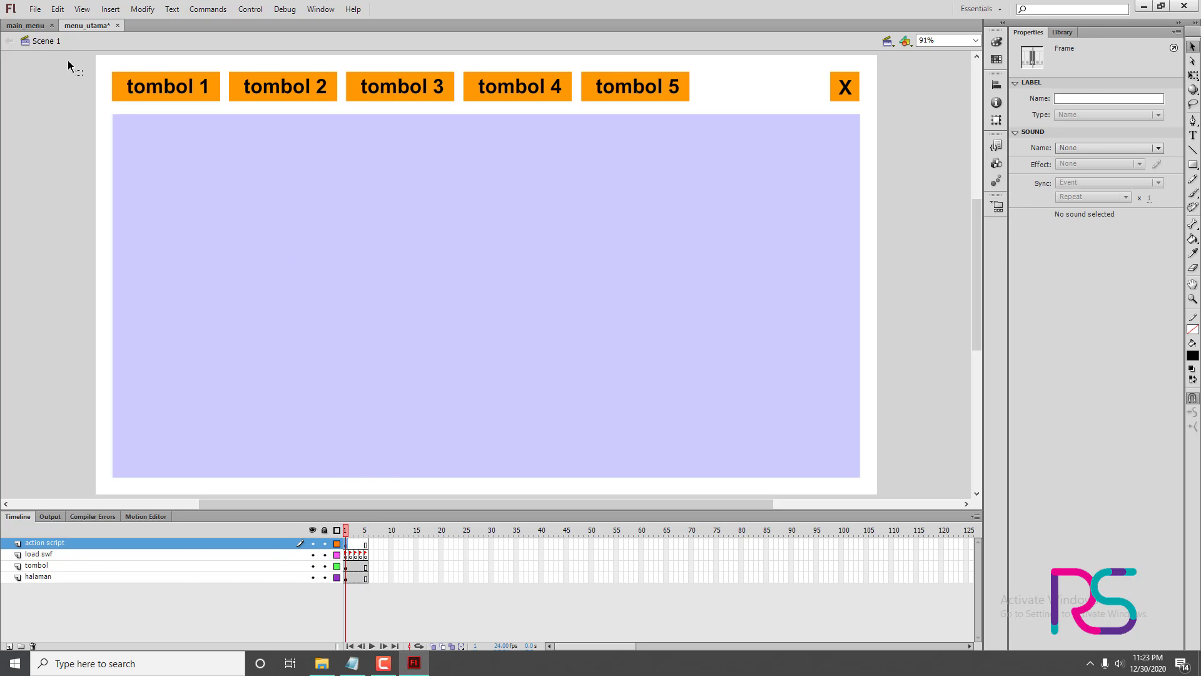
{"action": "left_click", "coordinate": [25, 26]}
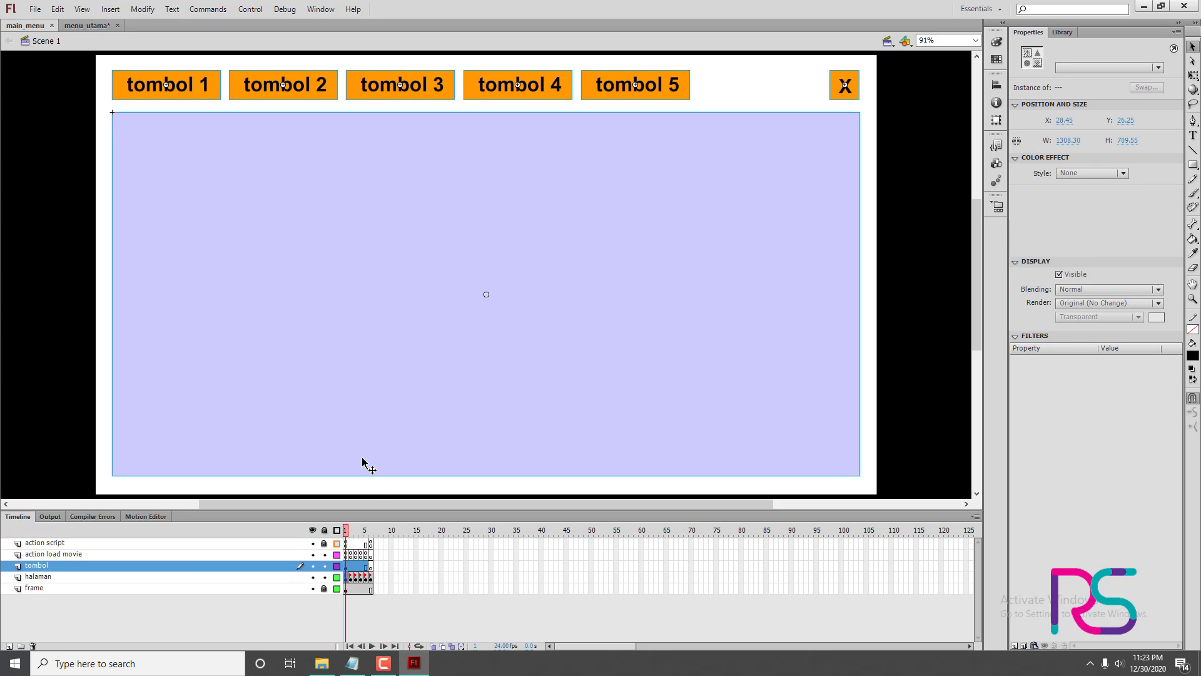
{"action": "left_click", "coordinate": [347, 543]}
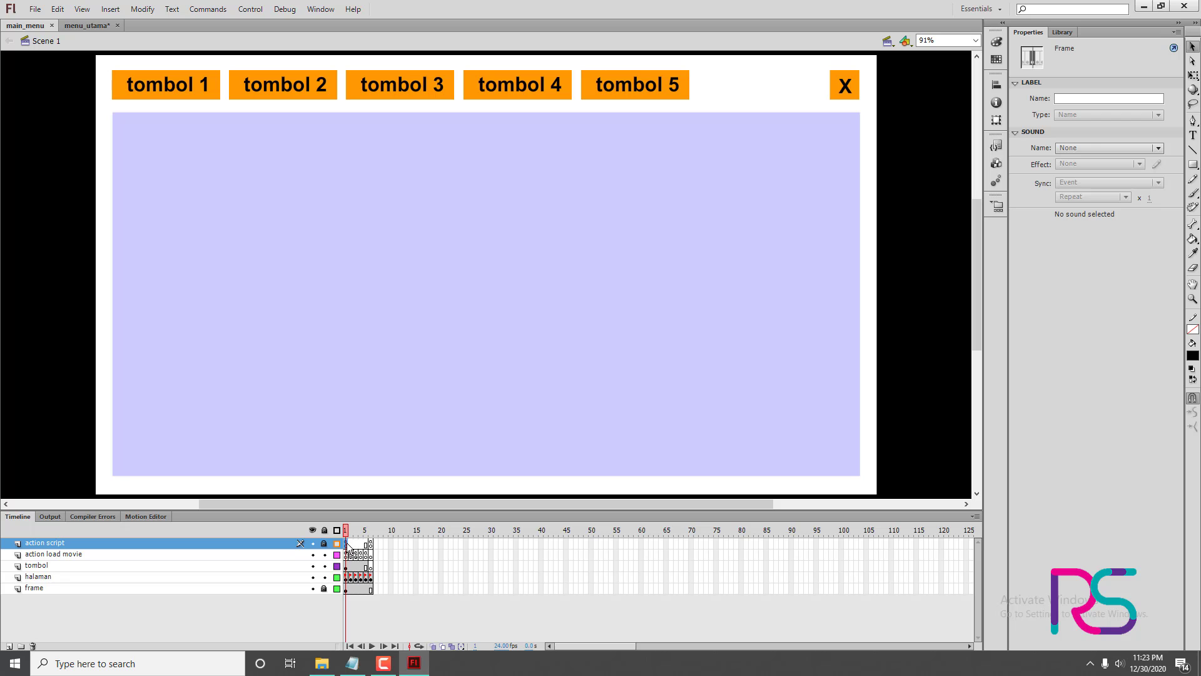
{"action": "left_click", "coordinate": [346, 577]}
{"action": "left_click", "coordinate": [346, 544]}
{"action": "left_click", "coordinate": [333, 10]}
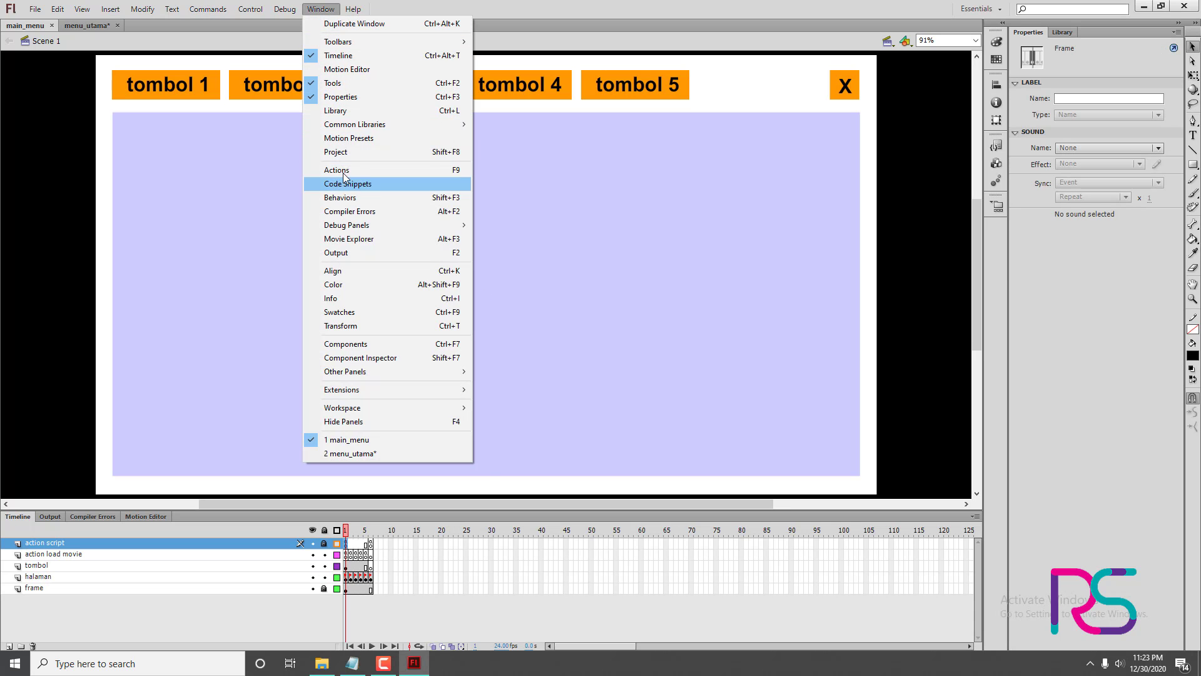
{"action": "left_click", "coordinate": [367, 168]}
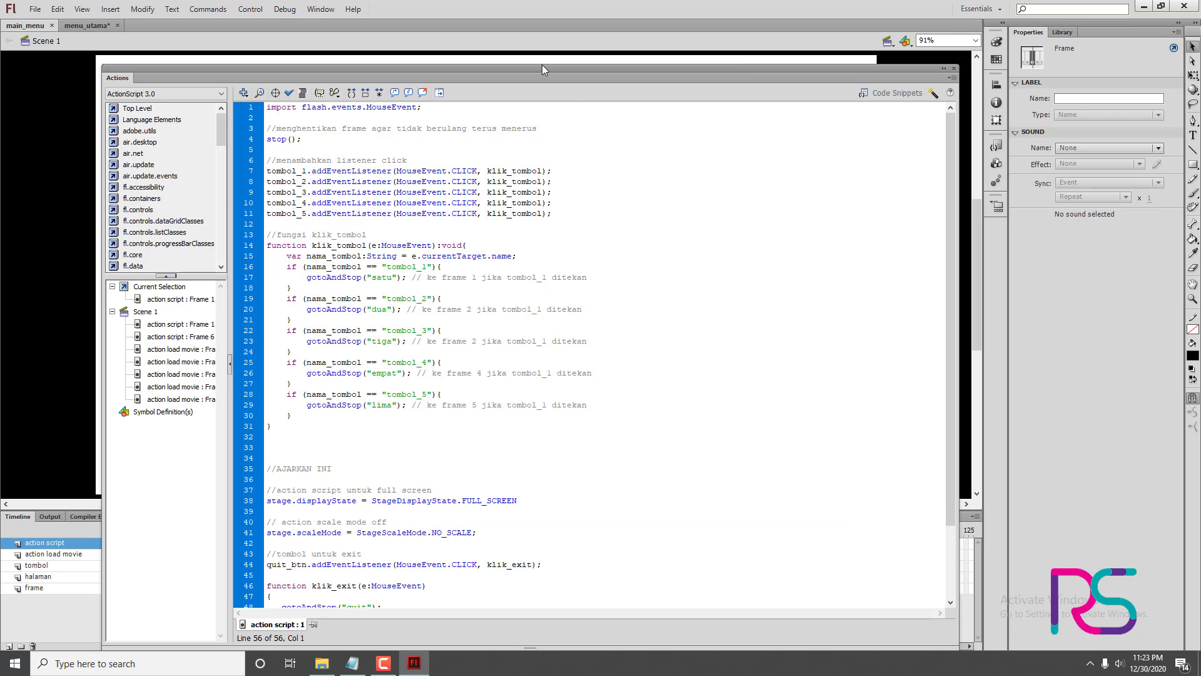
{"action": "left_click_drag", "start_coordinate": [542, 67], "coordinate": [581, 51]}
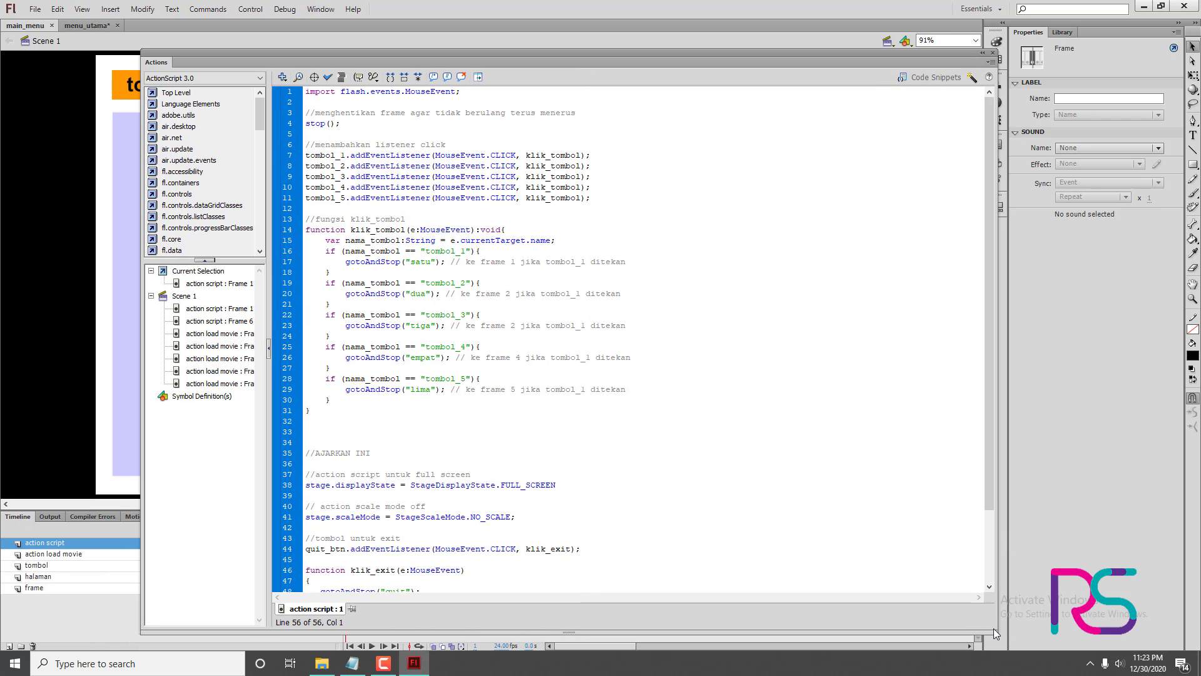
{"action": "left_click_drag", "start_coordinate": [989, 632], "coordinate": [987, 373]}
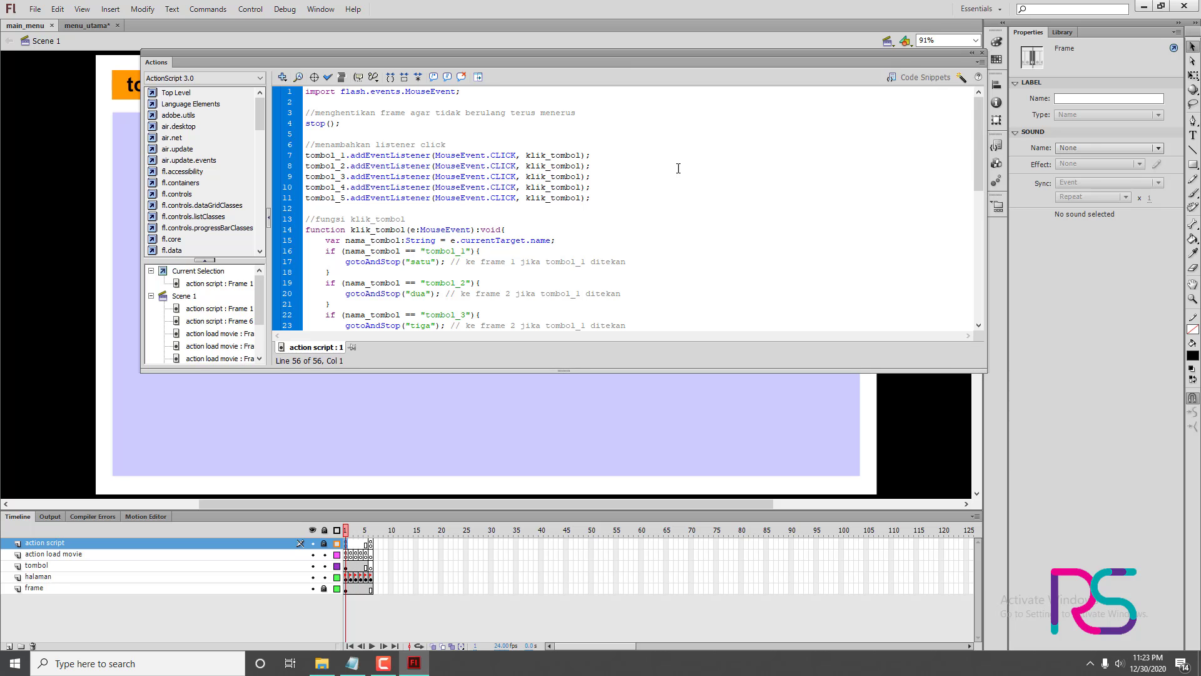
{"action": "left_click_drag", "start_coordinate": [669, 69], "coordinate": [661, 105]}
- Copy the entire frame 1 script of main_menu
{"action": "scroll", "coordinate": [575, 232], "scroll_direction": "down", "scroll_amount": 11}
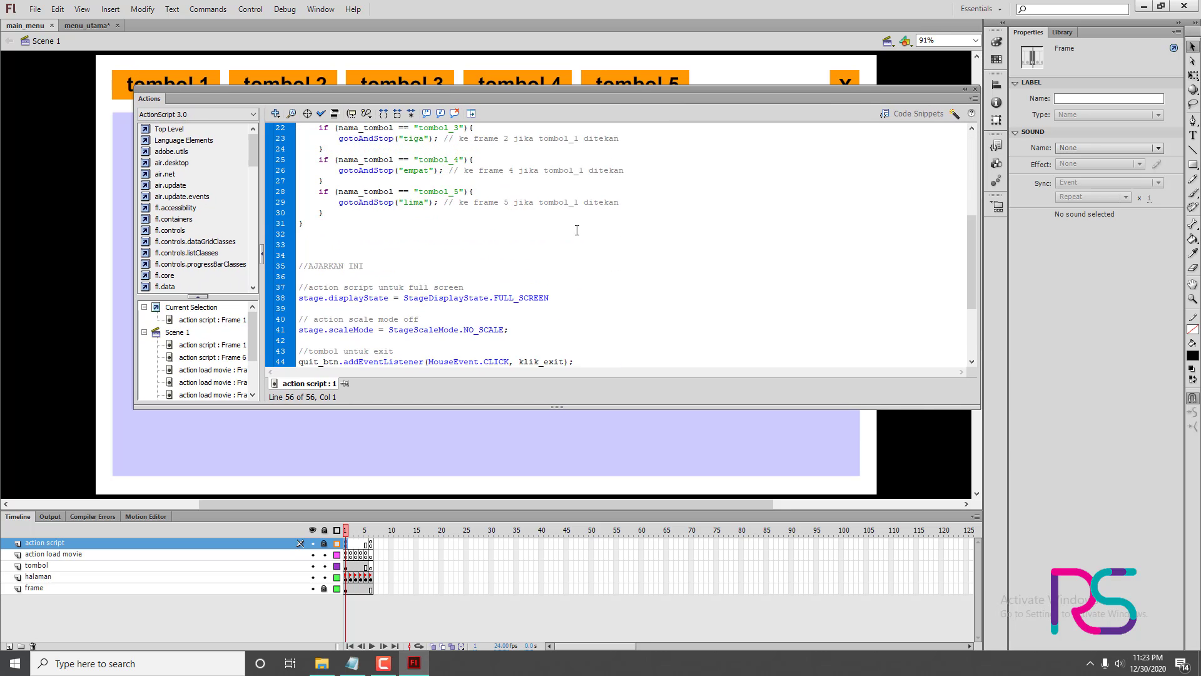
{"action": "scroll", "coordinate": [524, 250], "scroll_direction": "up", "scroll_amount": 5}
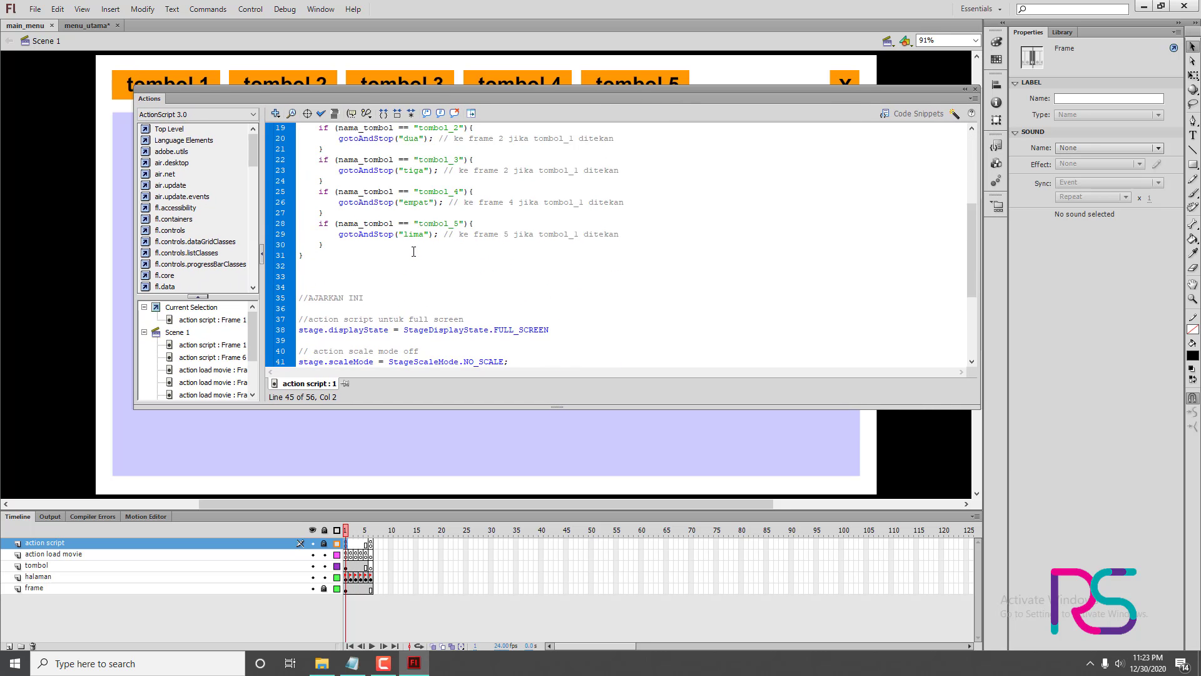
{"action": "key", "text": "ctrl+a"}
{"action": "key", "text": "ctrl+c"}
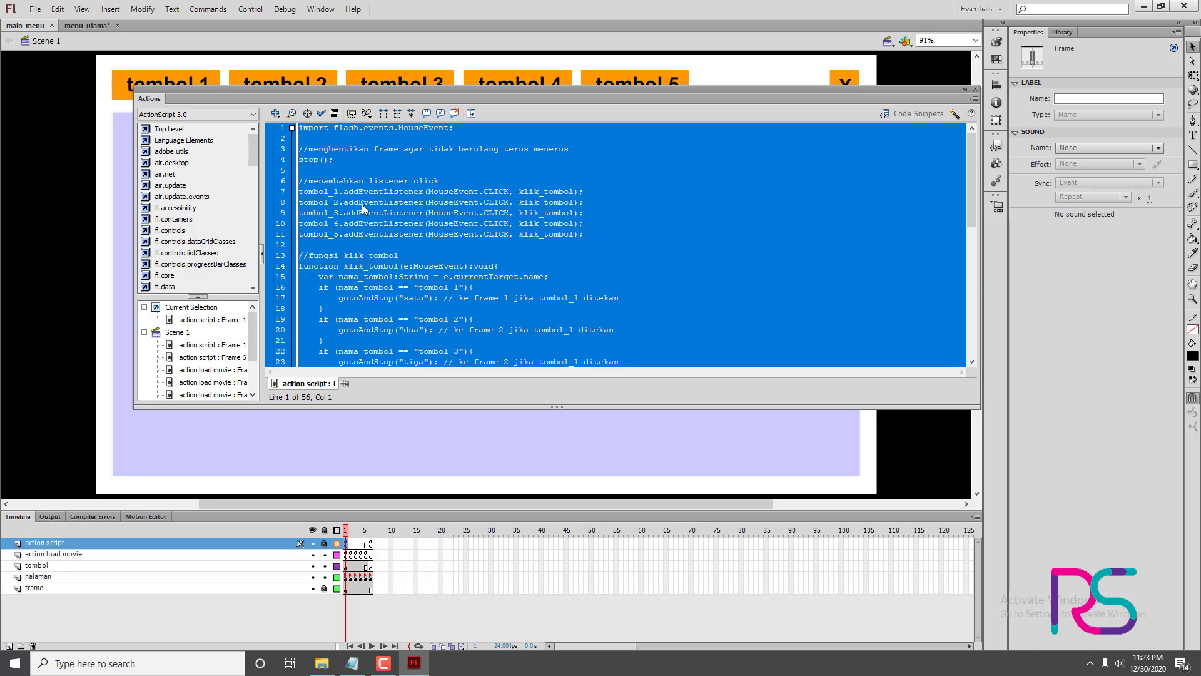
- Paste the copied script into frame 1 of the action script layer in menu_utama
{"action": "left_click", "coordinate": [86, 25]}
{"action": "left_click", "coordinate": [348, 543]}
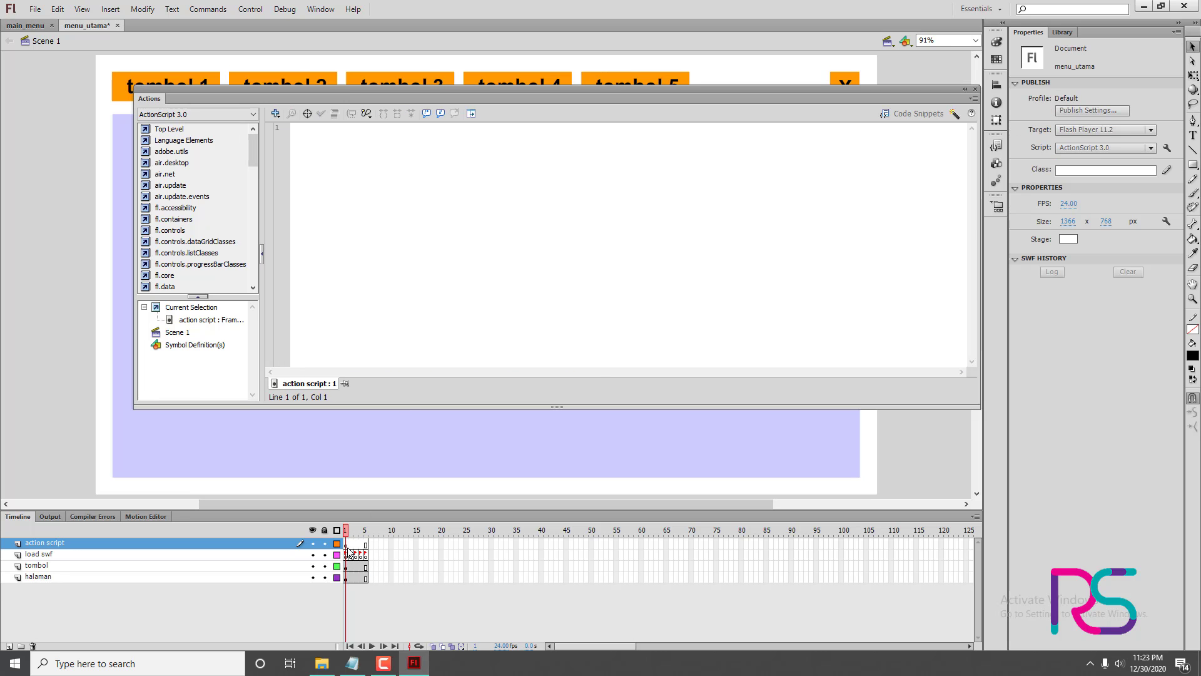
{"action": "left_click", "coordinate": [368, 287]}
{"action": "key", "text": "ctrl+v"}
{"action": "scroll", "coordinate": [351, 251], "scroll_direction": "up", "scroll_amount": 10}
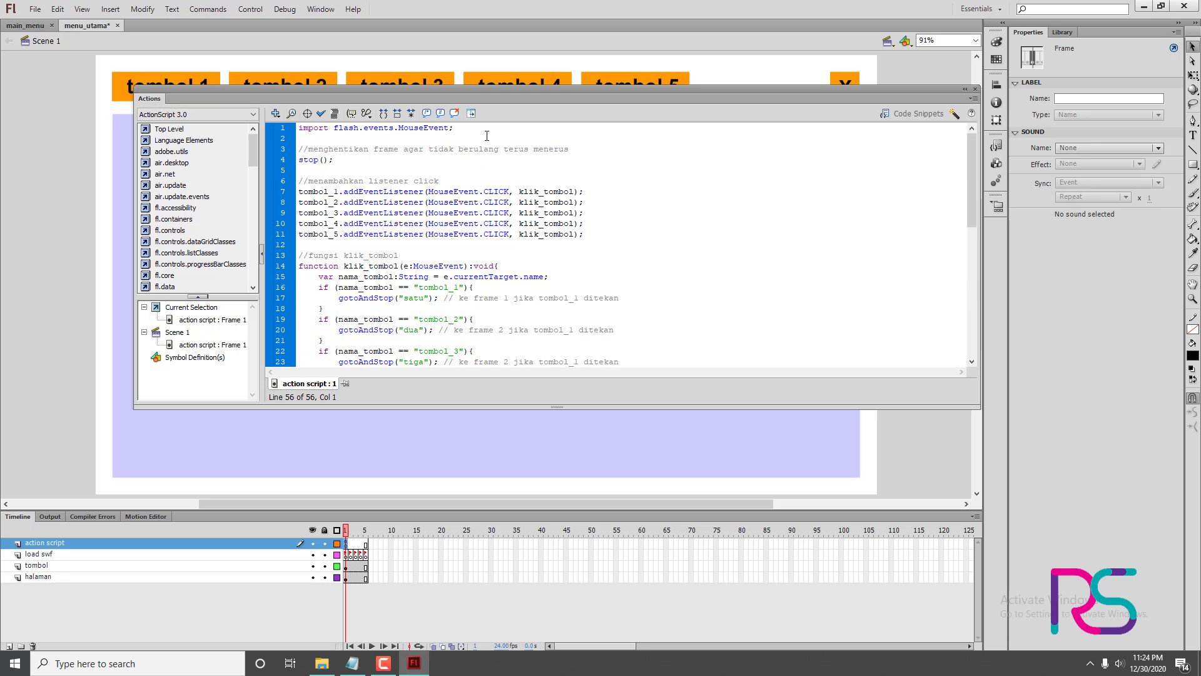
- Review the pasted script's MouseEvent import, stop() call, click listeners for the five tombol buttons, and the klik_tombol function
{"action": "left_click_drag", "start_coordinate": [476, 130], "coordinate": [293, 130]}
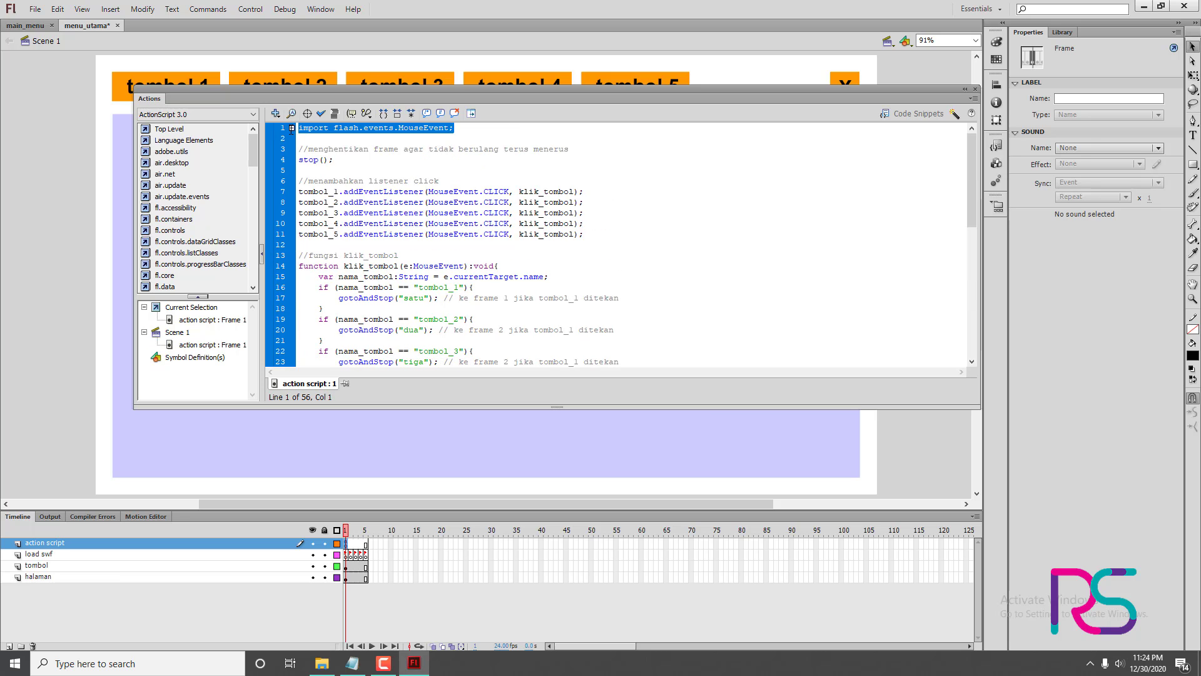
{"action": "left_click", "coordinate": [514, 129]}
{"action": "left_click_drag", "start_coordinate": [513, 130], "coordinate": [347, 135]}
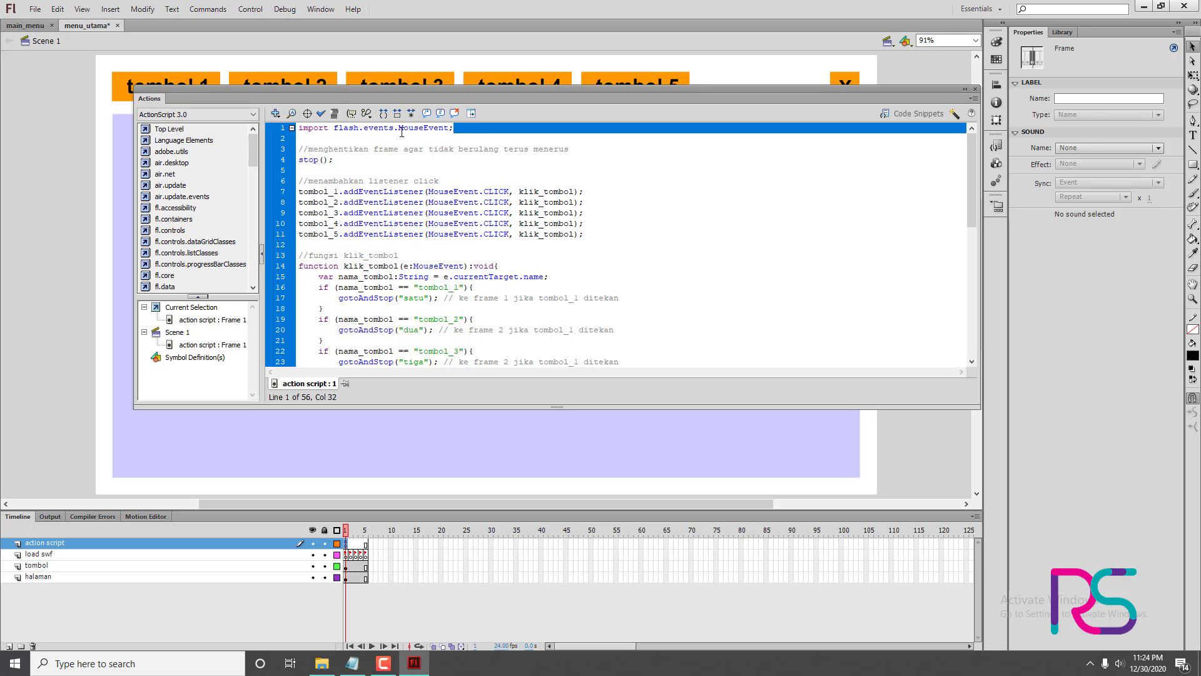
{"action": "left_click", "coordinate": [466, 135]}
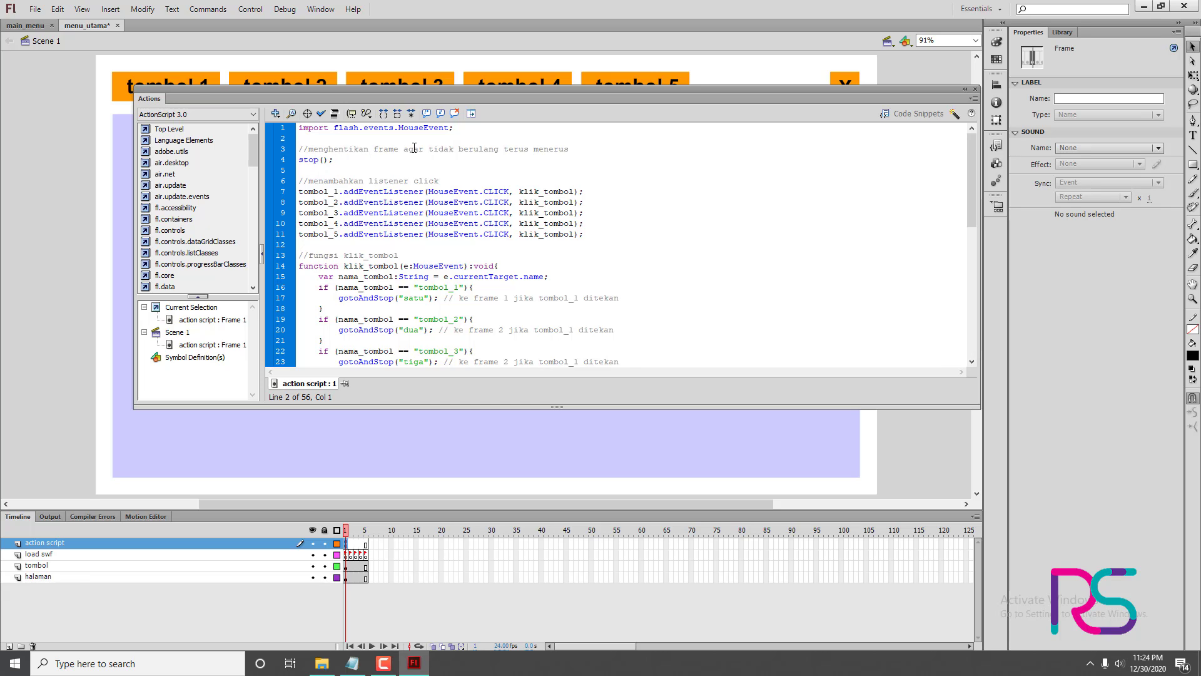
{"action": "left_click_drag", "start_coordinate": [362, 165], "coordinate": [306, 150]}
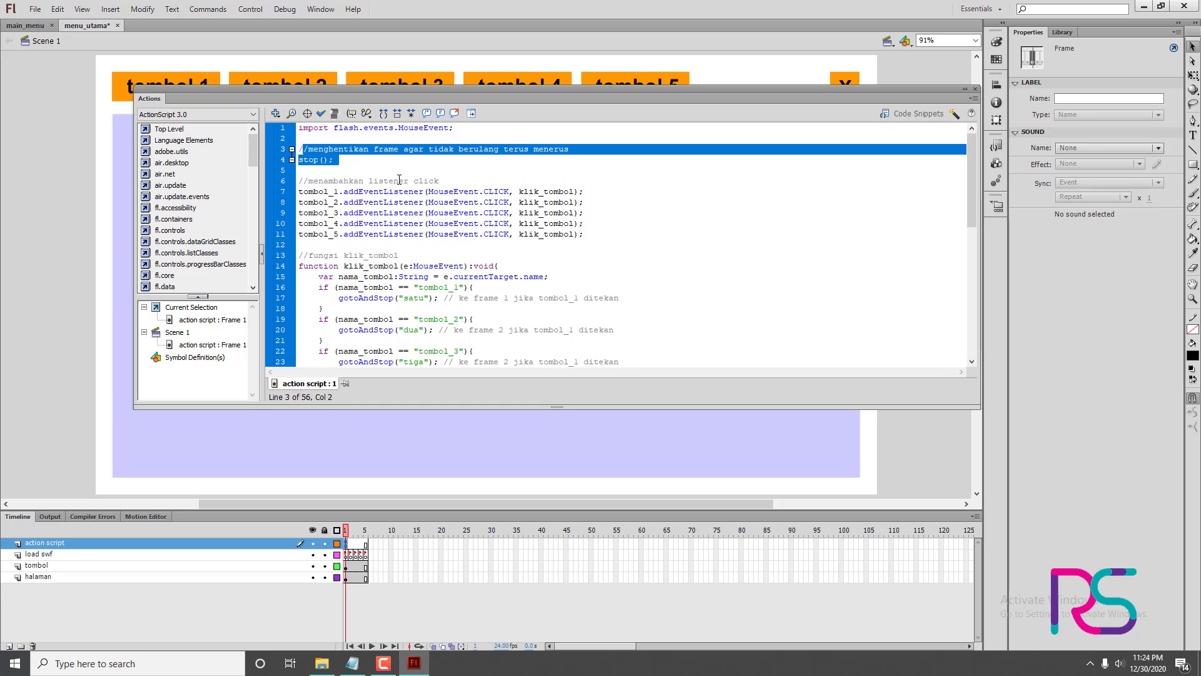
{"action": "left_click", "coordinate": [394, 183]}
{"action": "left_click_drag", "start_coordinate": [520, 221], "coordinate": [301, 181]}
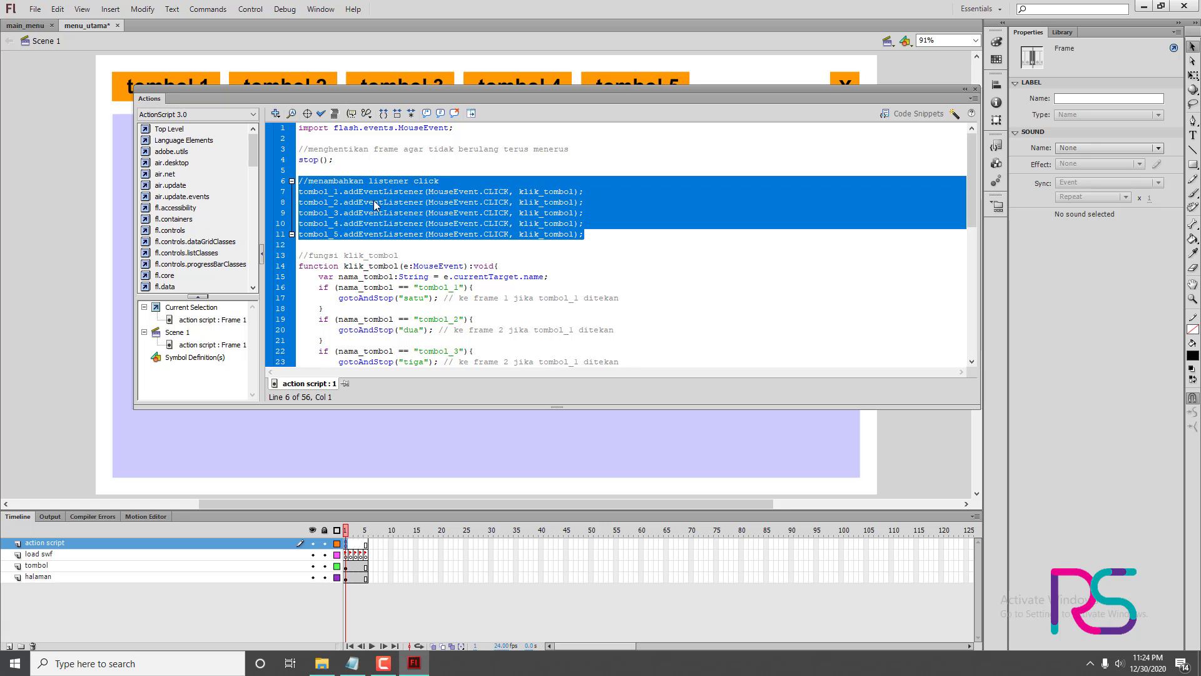
{"action": "scroll", "coordinate": [392, 247], "scroll_direction": "down", "scroll_amount": 1}
{"action": "scroll", "coordinate": [391, 247], "scroll_direction": "down", "scroll_amount": 1}
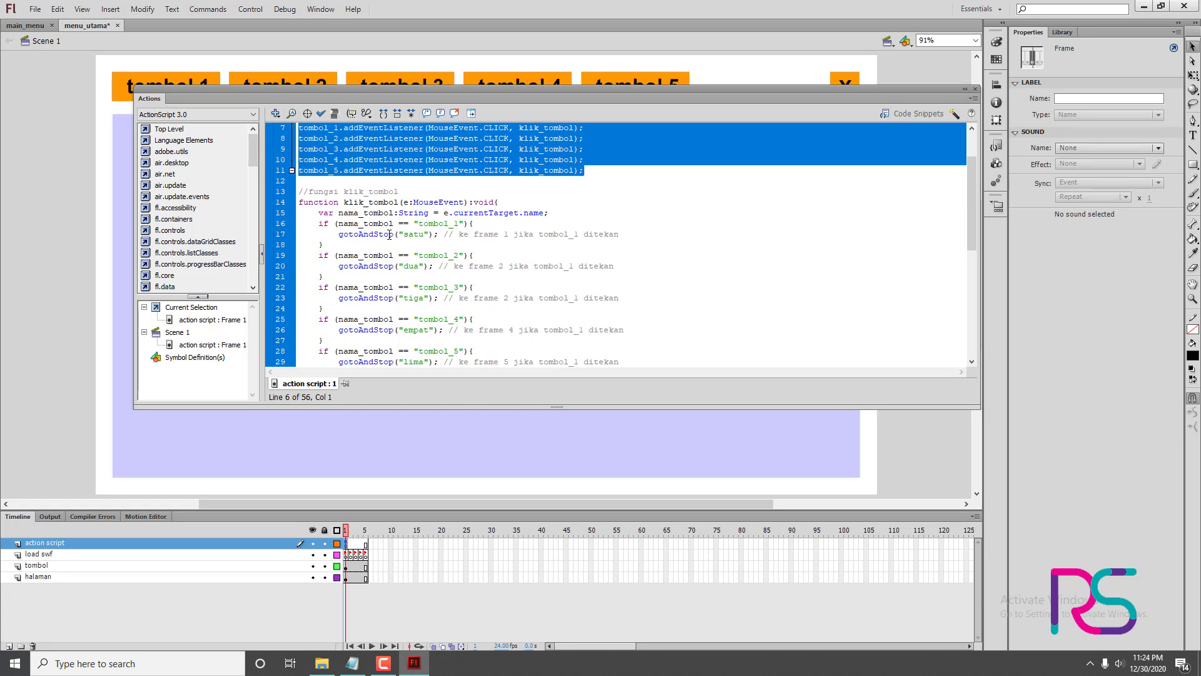
{"action": "scroll", "coordinate": [392, 236], "scroll_direction": "down", "scroll_amount": 1}
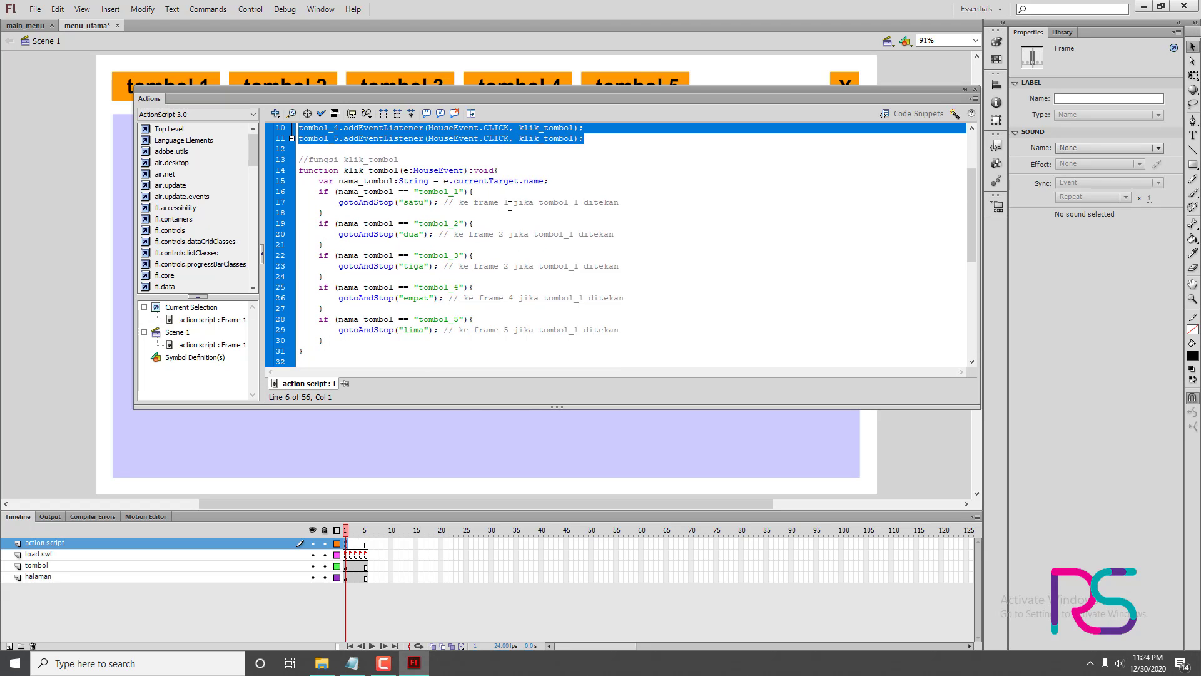
- Try frame number 1 as the target of the tombol_1 gotoAndStop call, and restore the label "satu"
{"action": "left_click", "coordinate": [417, 200]}
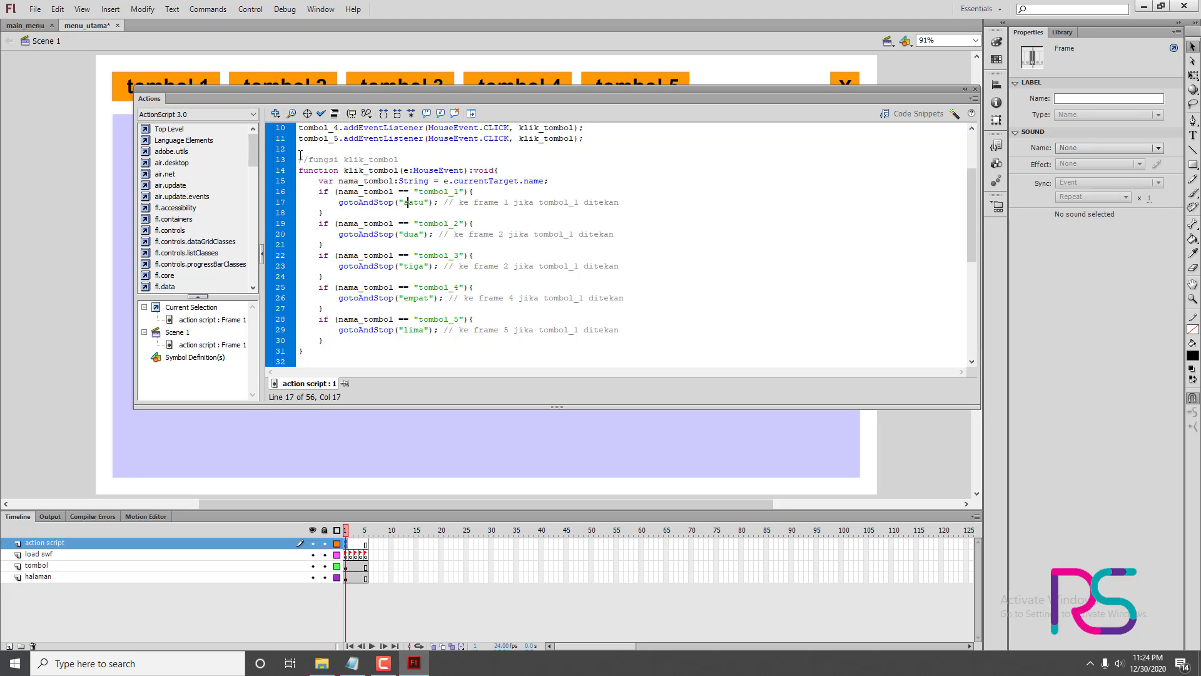
{"action": "left_click_drag", "start_coordinate": [430, 202], "coordinate": [399, 202]}
{"action": "type", "text": "1"}
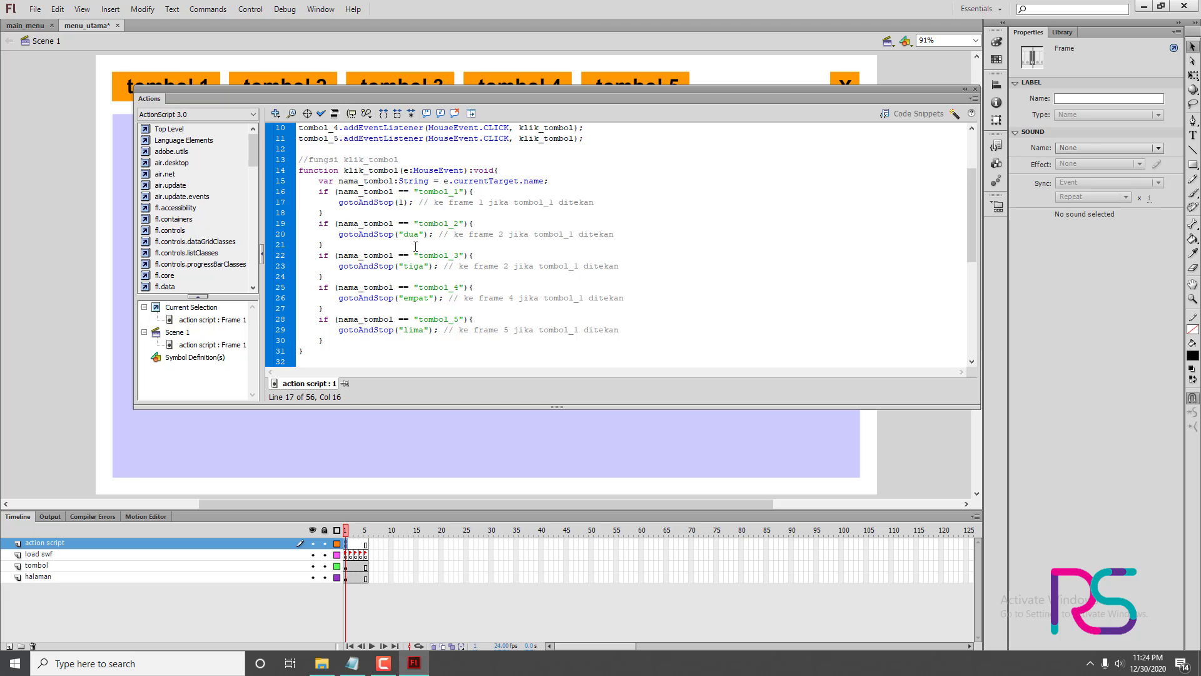
{"action": "double_click", "coordinate": [401, 202]}
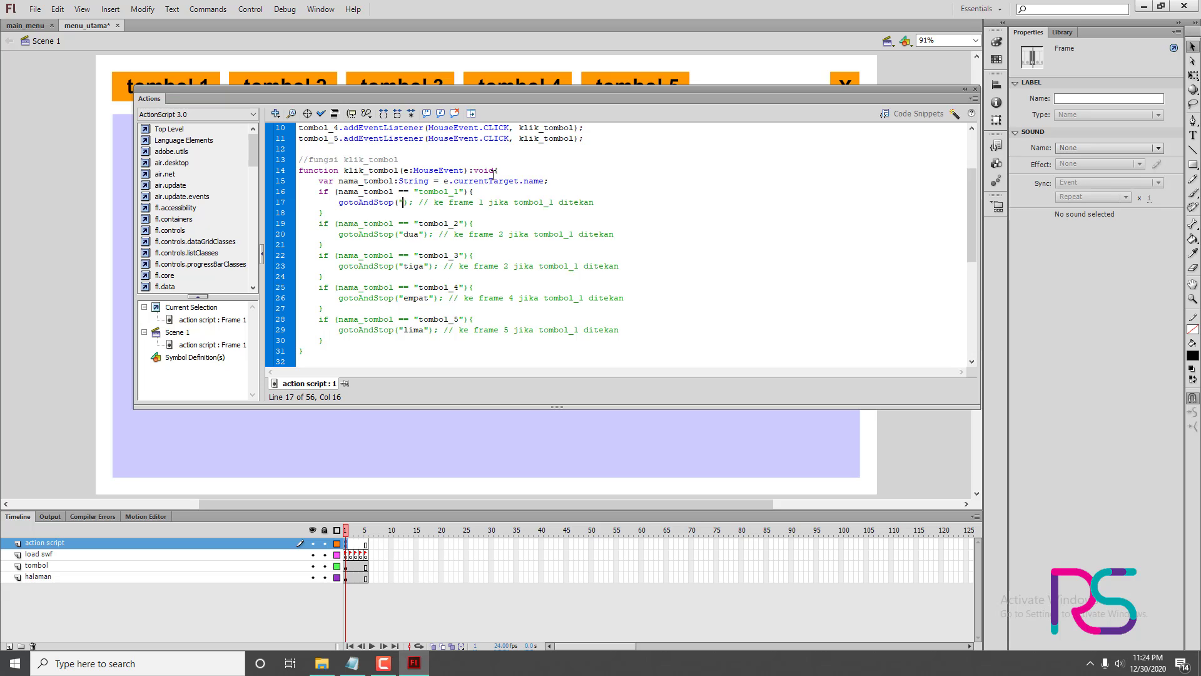
{"action": "type", "text": "\"\""}
{"action": "type", "text": "satu"}
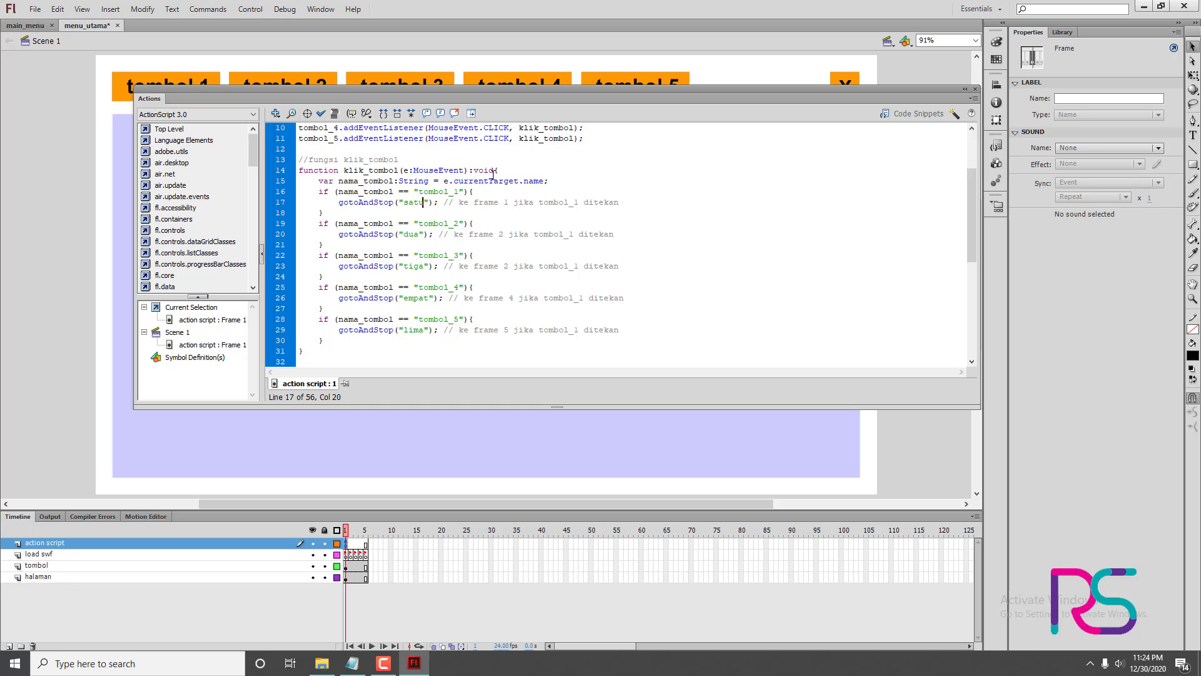
- Compare the frame labels on the load swf layer with the gotoAndStop targets in the klik_tombol function on frame 1
{"action": "left_click", "coordinate": [412, 234]}
{"action": "left_click", "coordinate": [415, 266]}
{"action": "left_click_drag", "start_coordinate": [595, 99], "coordinate": [800, 132]}
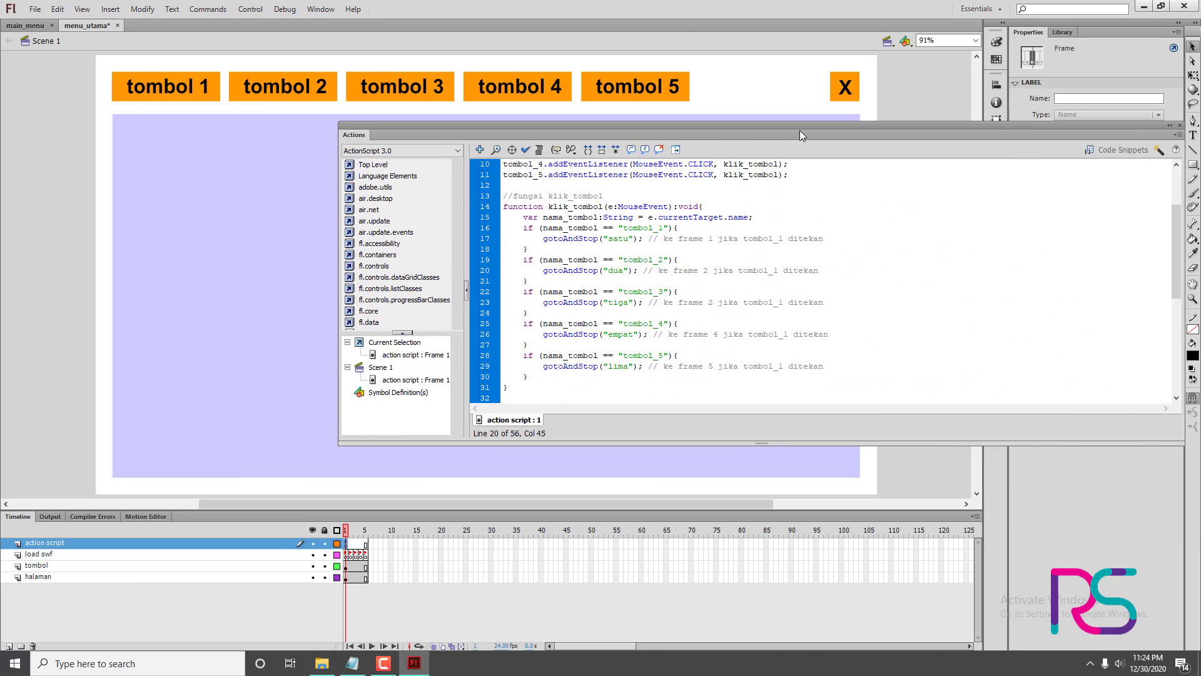
{"action": "left_click", "coordinate": [354, 555]}
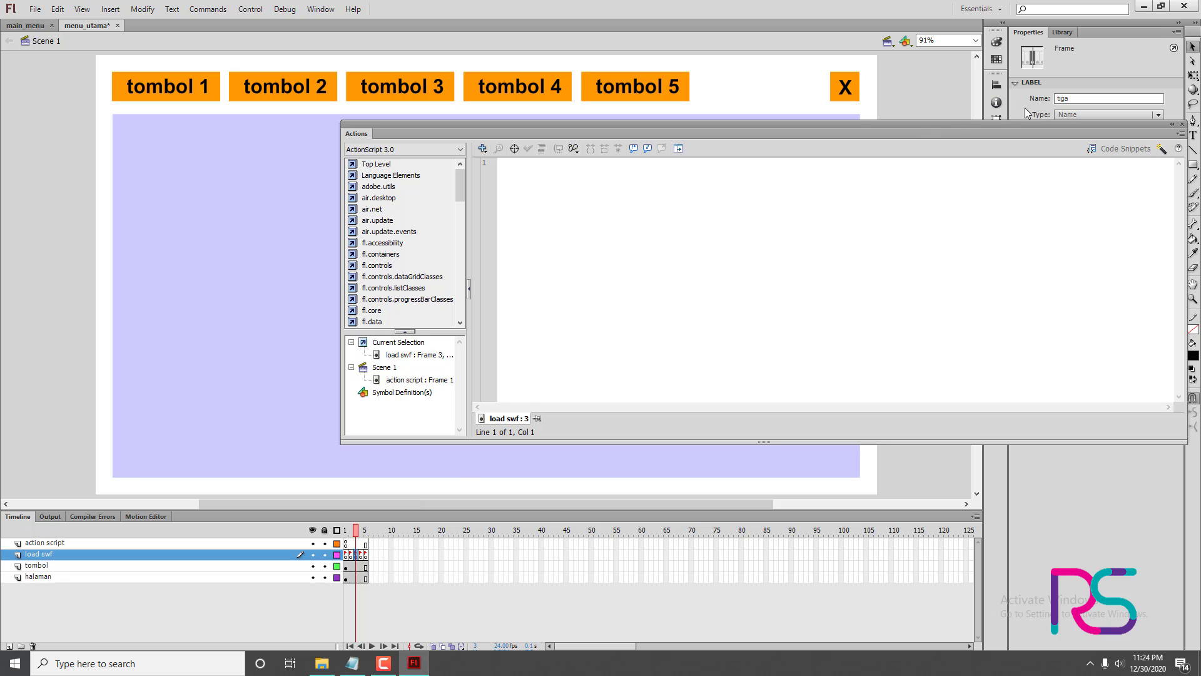
{"action": "left_click", "coordinate": [366, 555]}
{"action": "left_click", "coordinate": [345, 543]}
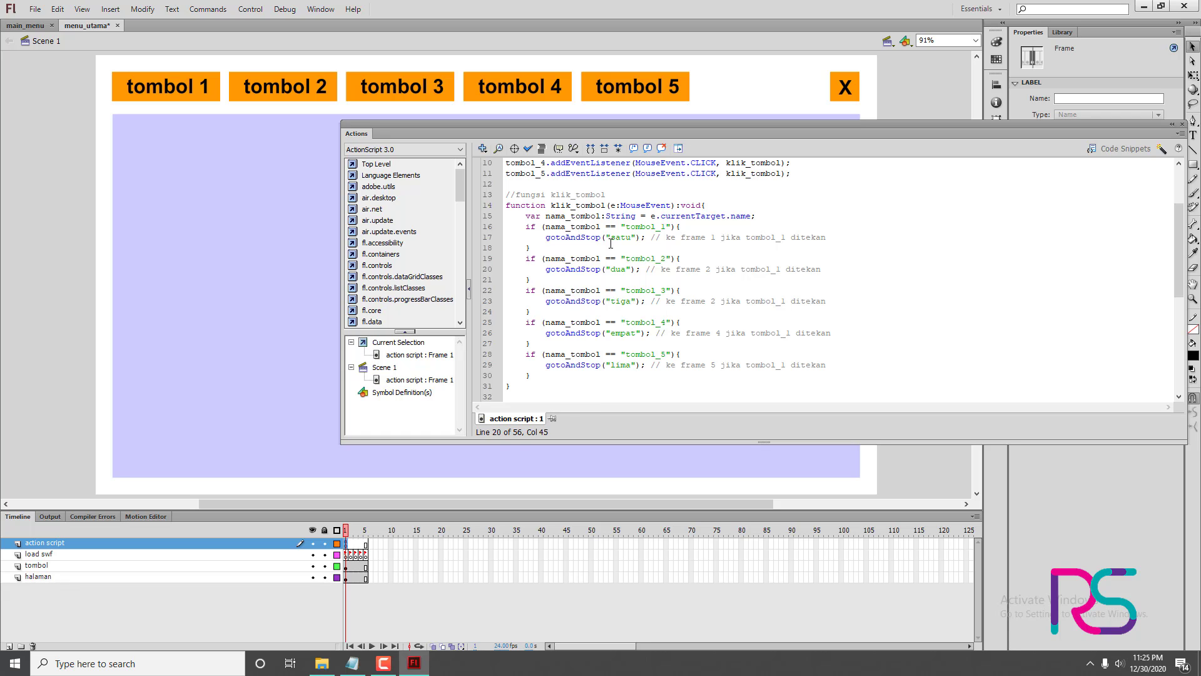
{"action": "left_click", "coordinate": [622, 240]}
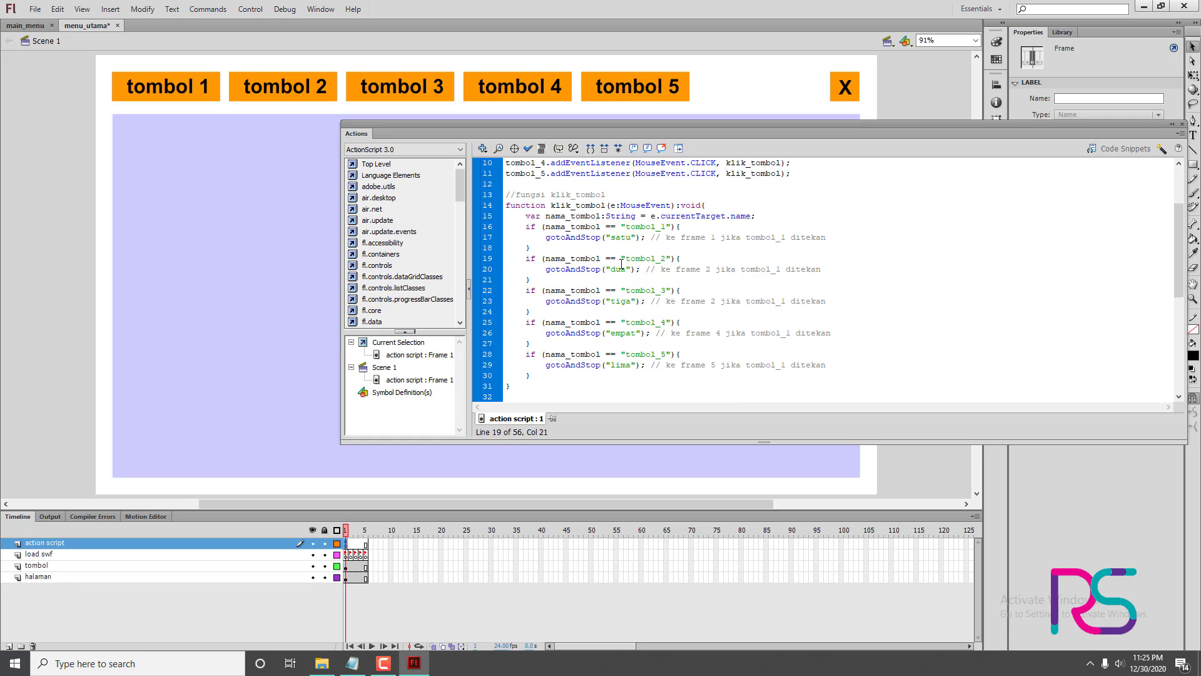
{"action": "left_click", "coordinate": [628, 333]}
{"action": "left_click_drag", "start_coordinate": [548, 383], "coordinate": [506, 205]}
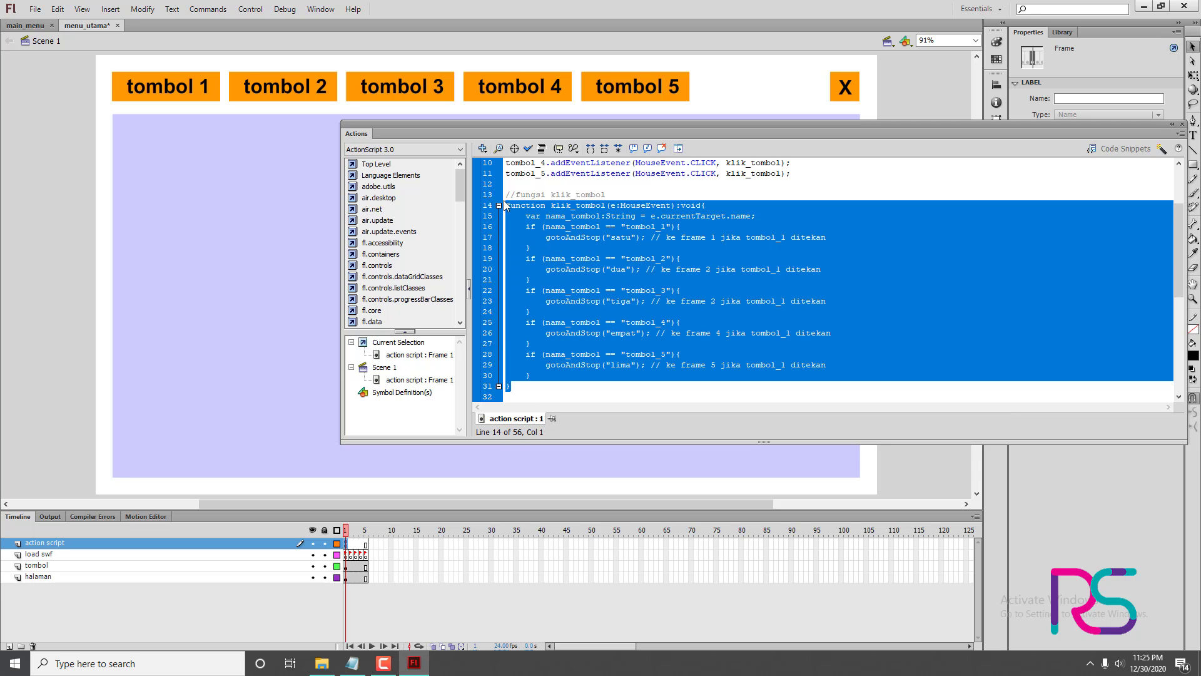
- Delete the //AJARKAN INI comment and the surplus blank lines above the full screen code
{"action": "scroll", "coordinate": [567, 204], "scroll_direction": "down", "scroll_amount": 5}
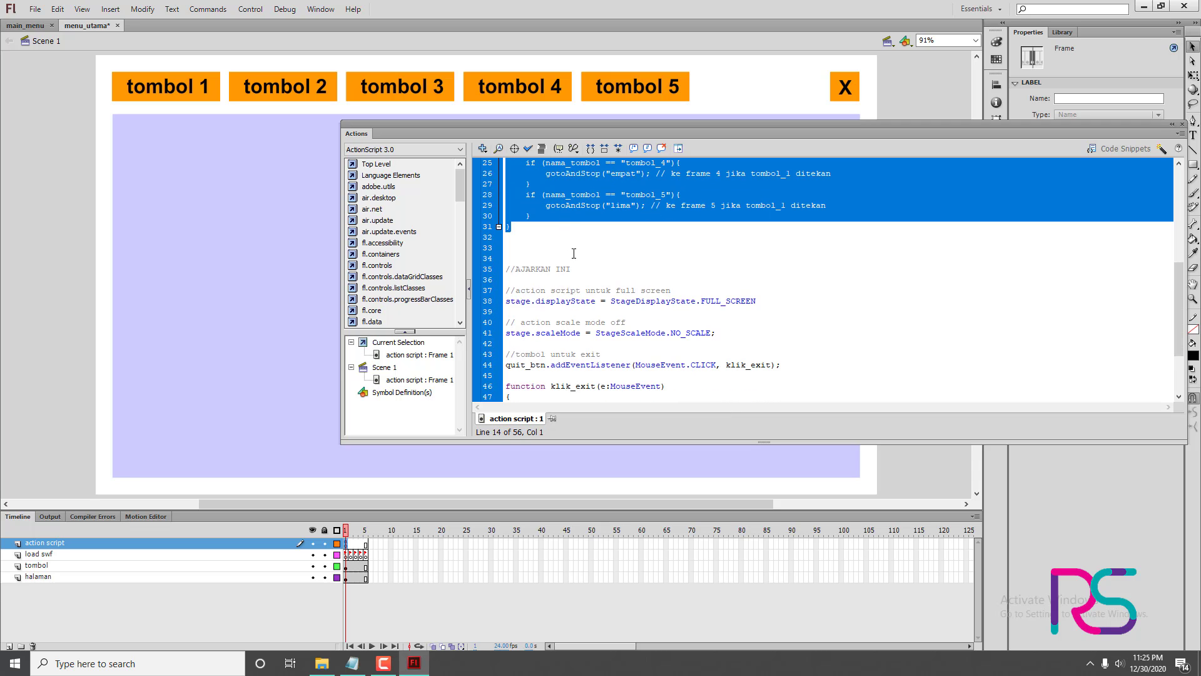
{"action": "left_click_drag", "start_coordinate": [573, 269], "coordinate": [505, 269]}
{"action": "key", "text": "BackSpace"}
{"action": "key", "text": "Delete"}
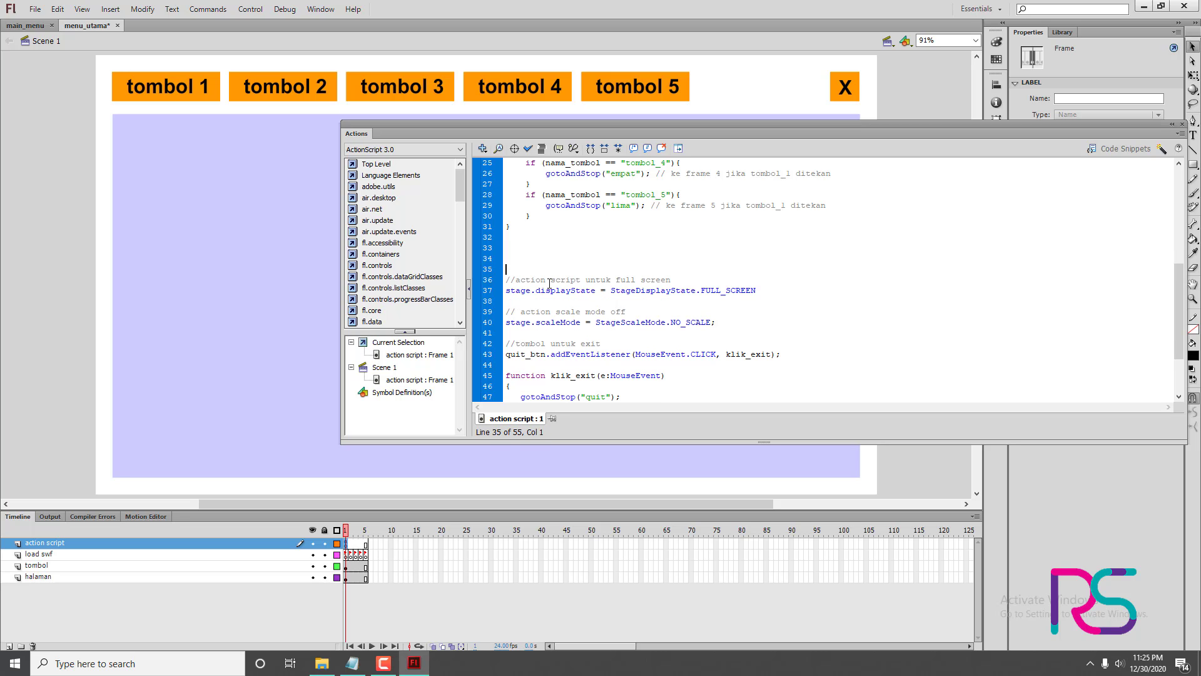
{"action": "key", "text": "Delete"}
{"action": "key", "text": "Delete"}
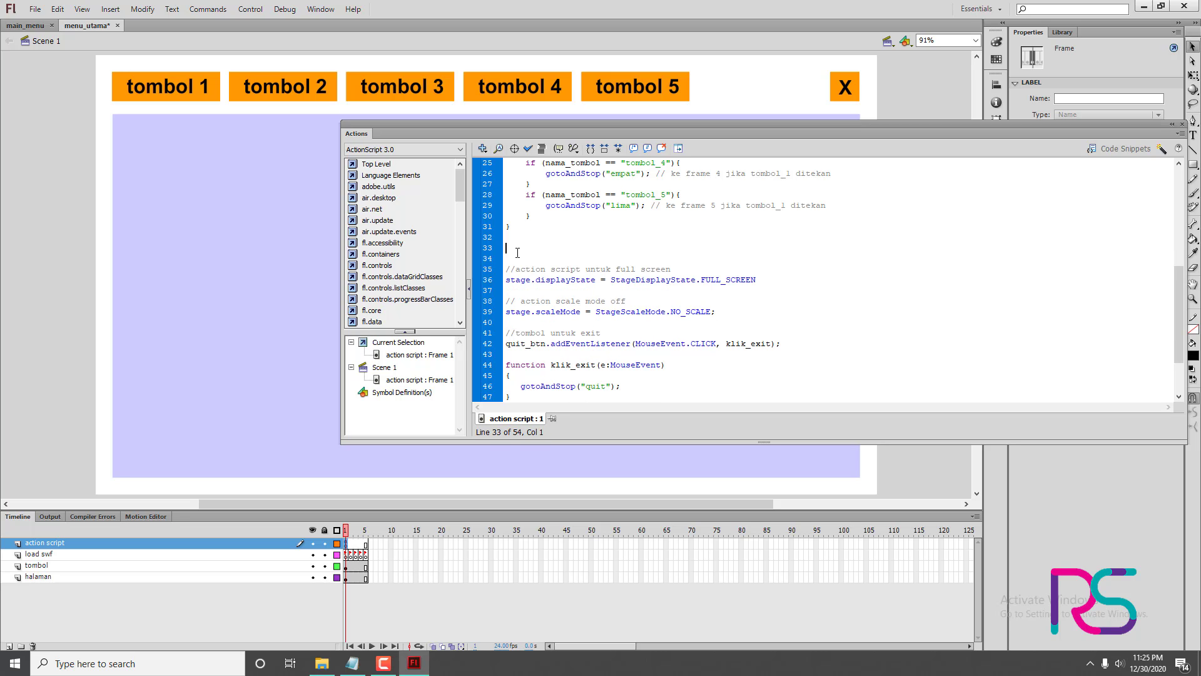
- Review the full screen line and append "(optional)" to the "action scale mode off" comment
{"action": "left_click", "coordinate": [768, 260]}
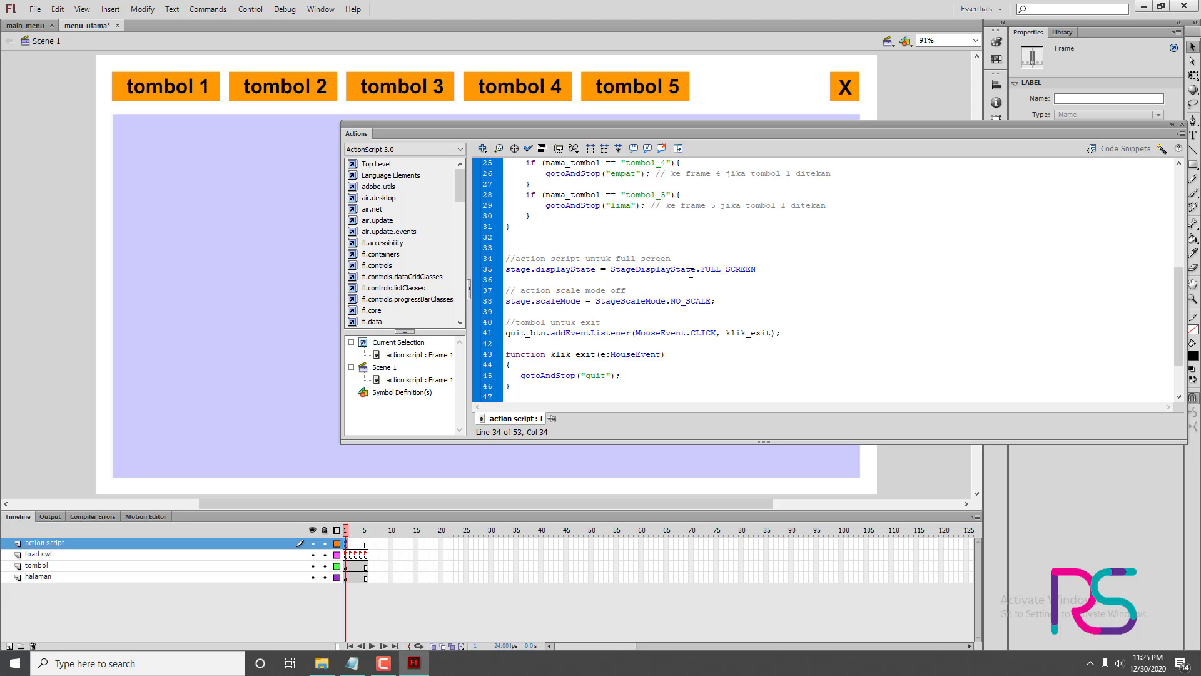
{"action": "left_click_drag", "start_coordinate": [757, 270], "coordinate": [504, 270]}
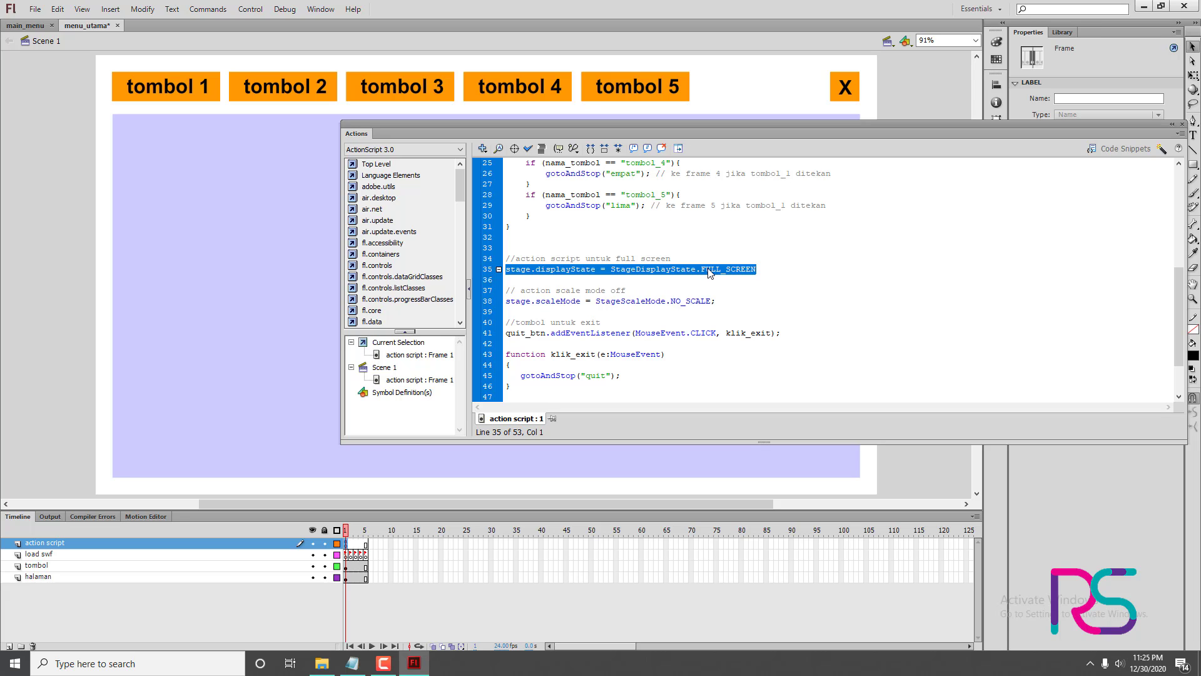
{"action": "left_click", "coordinate": [549, 290]}
{"action": "left_click", "coordinate": [634, 290]}
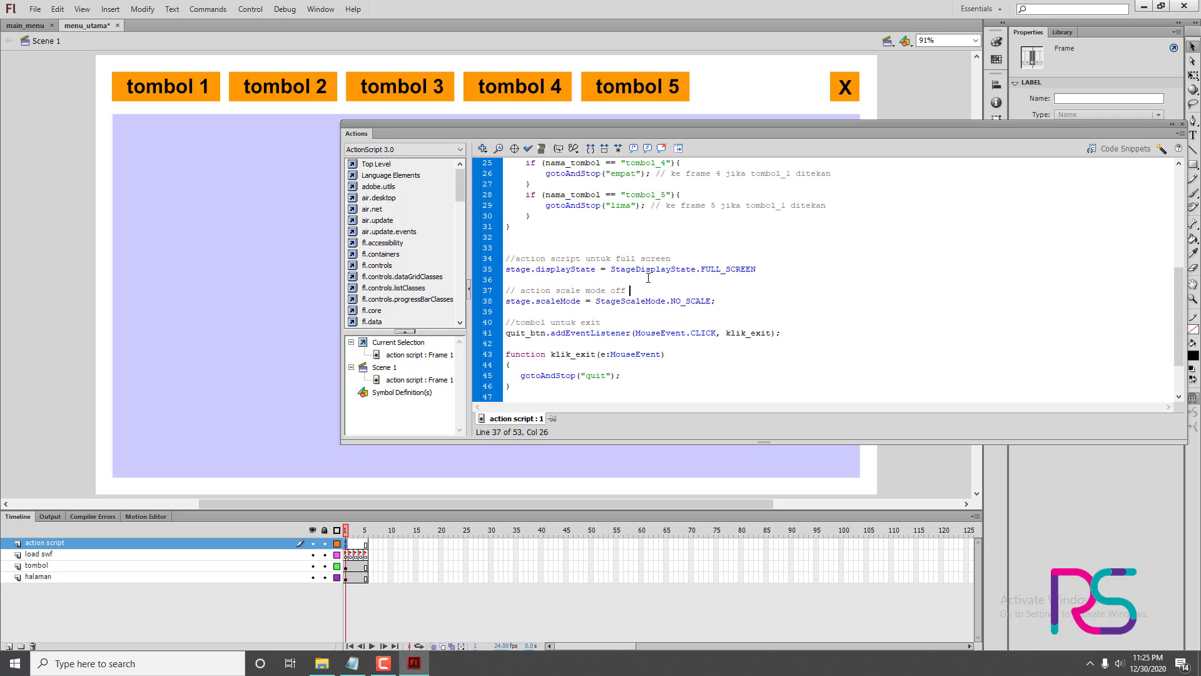
{"action": "type", "text": "(optional"}
- Play the main_menu SWF from its folder to check the full screen display, and return to Flash to examine the NO_SCALE line
{"action": "left_click", "coordinate": [321, 663]}
{"action": "double_click", "coordinate": [219, 226]}
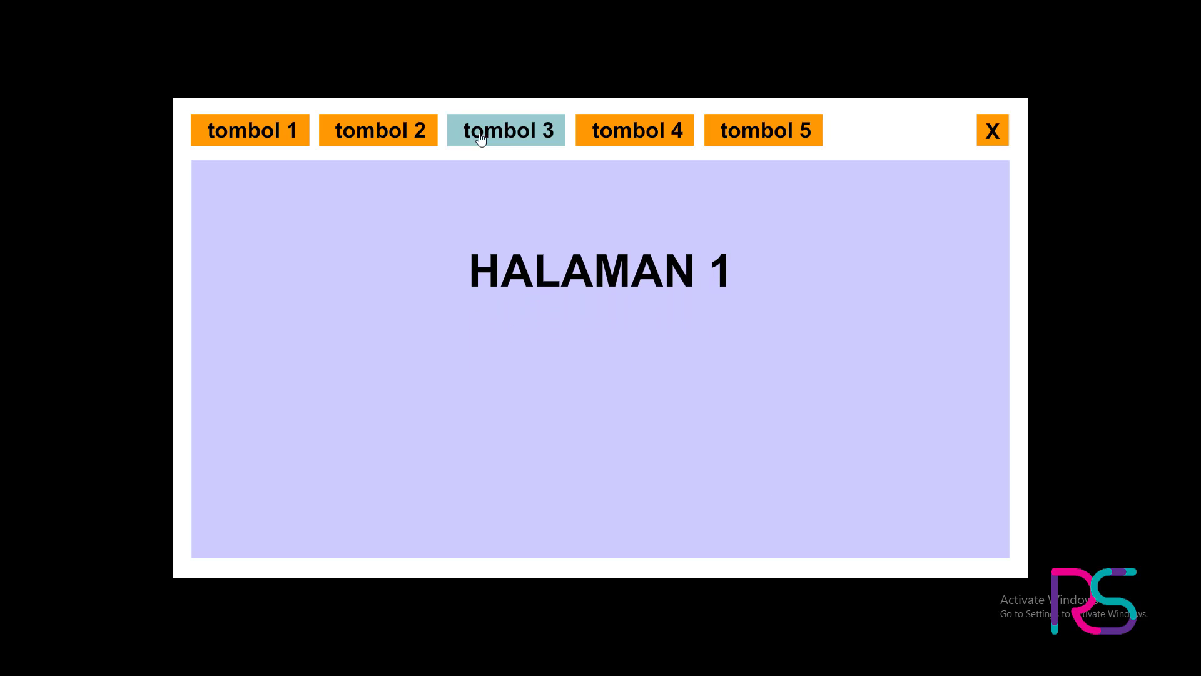
{"action": "key", "text": "Escape"}
{"action": "left_click", "coordinate": [877, 43]}
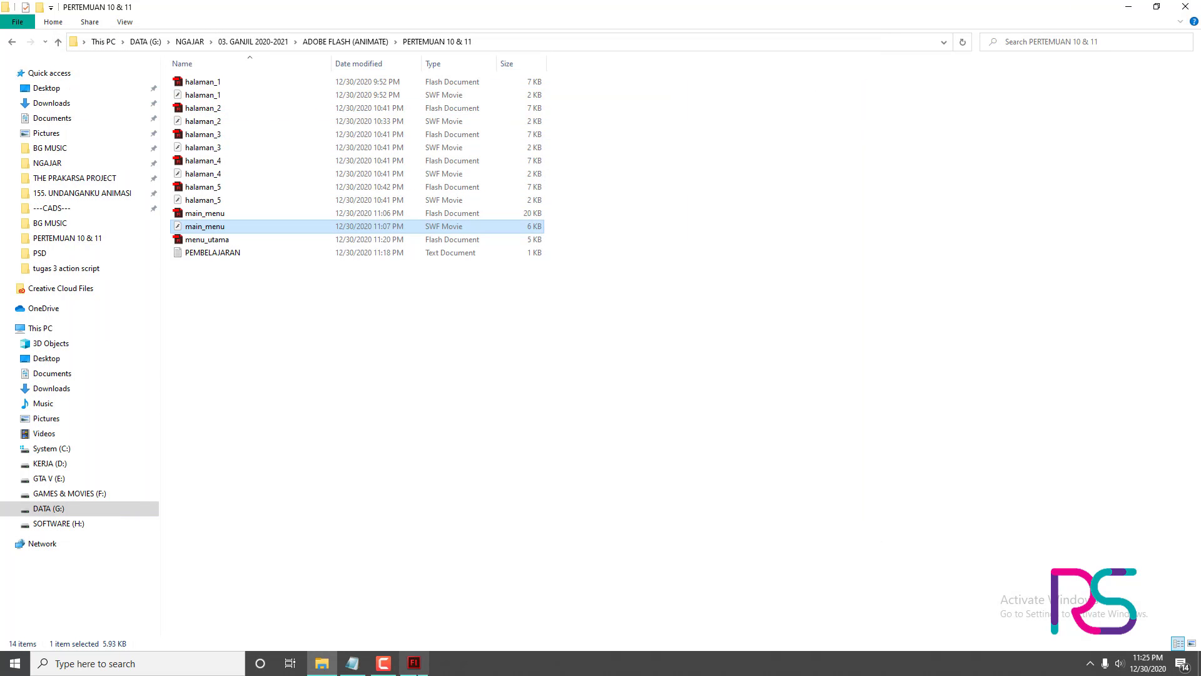
{"action": "left_click", "coordinate": [413, 663]}
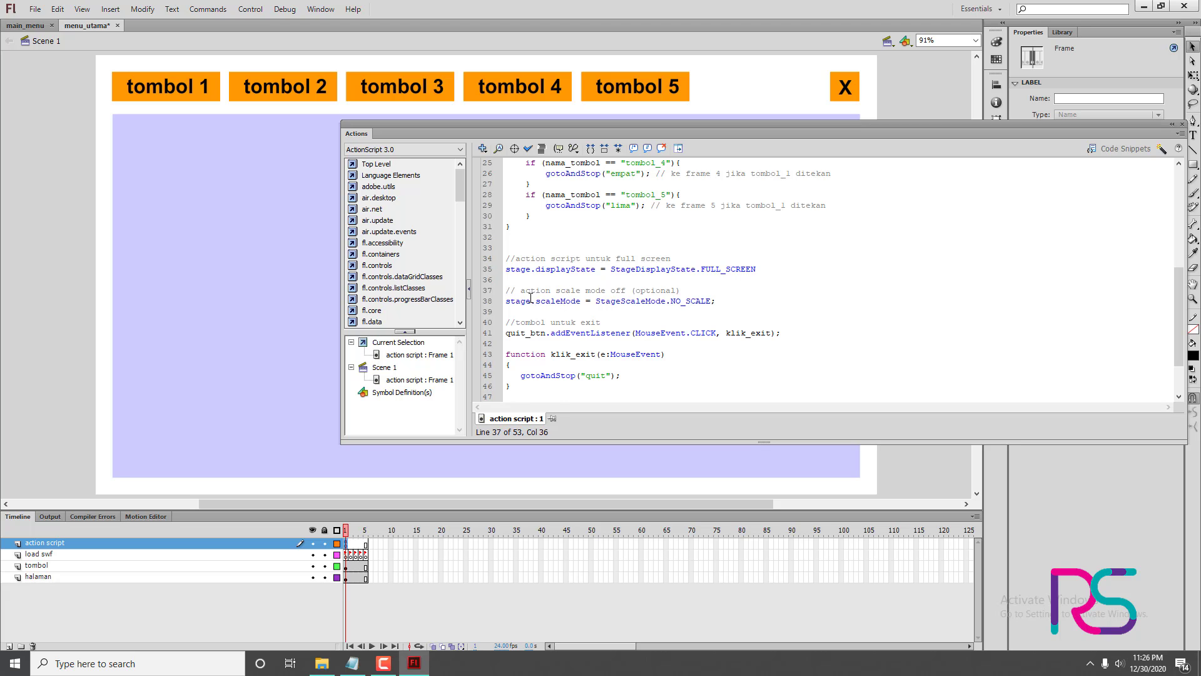
{"action": "left_click_drag", "start_coordinate": [514, 301], "coordinate": [677, 302]}
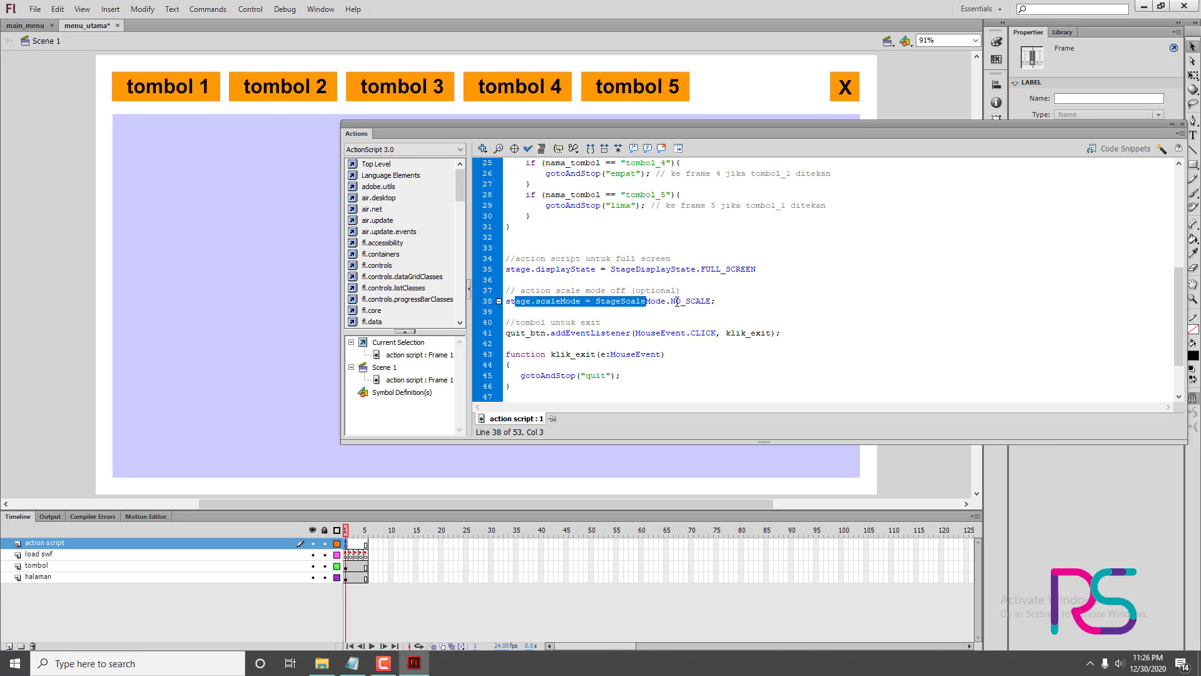
{"action": "left_click", "coordinate": [723, 304]}
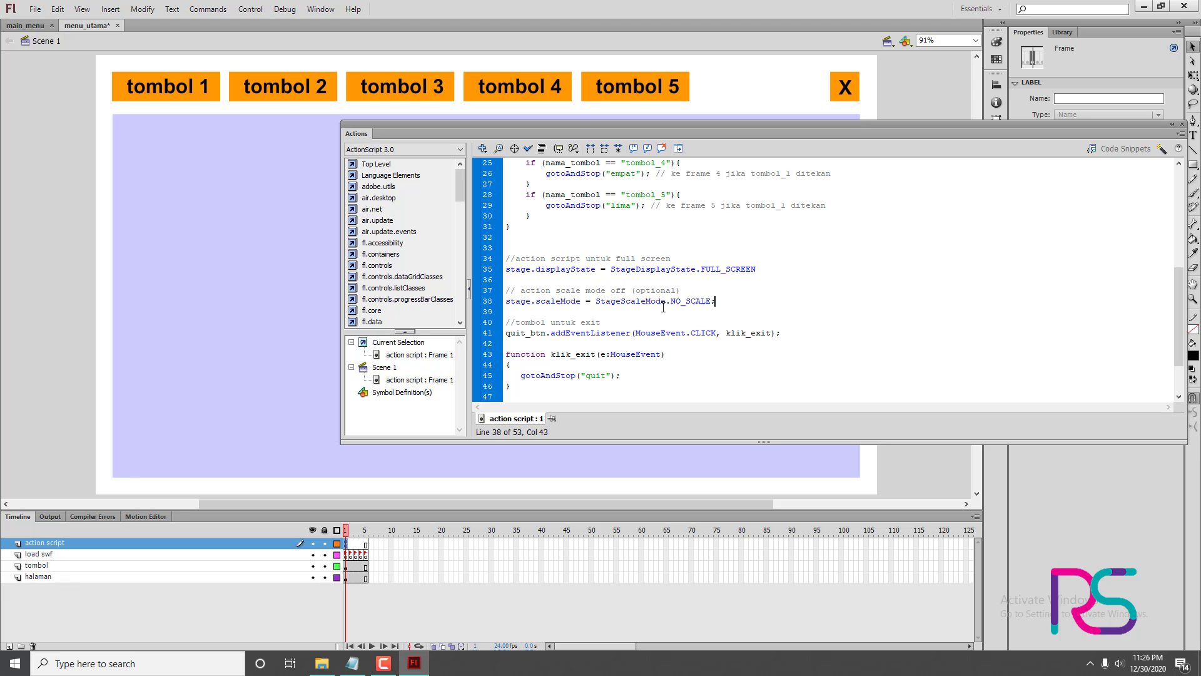
{"action": "left_click_drag", "start_coordinate": [720, 303], "coordinate": [505, 302]}
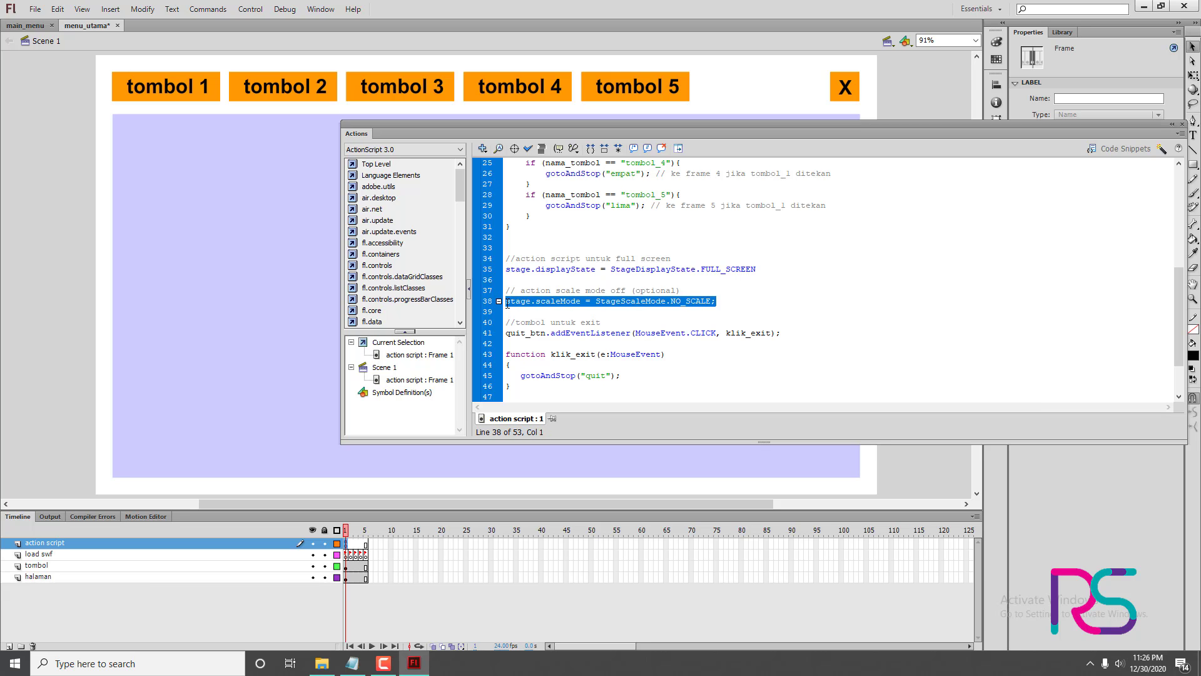
{"action": "scroll", "coordinate": [596, 300], "scroll_direction": "down", "scroll_amount": 1}
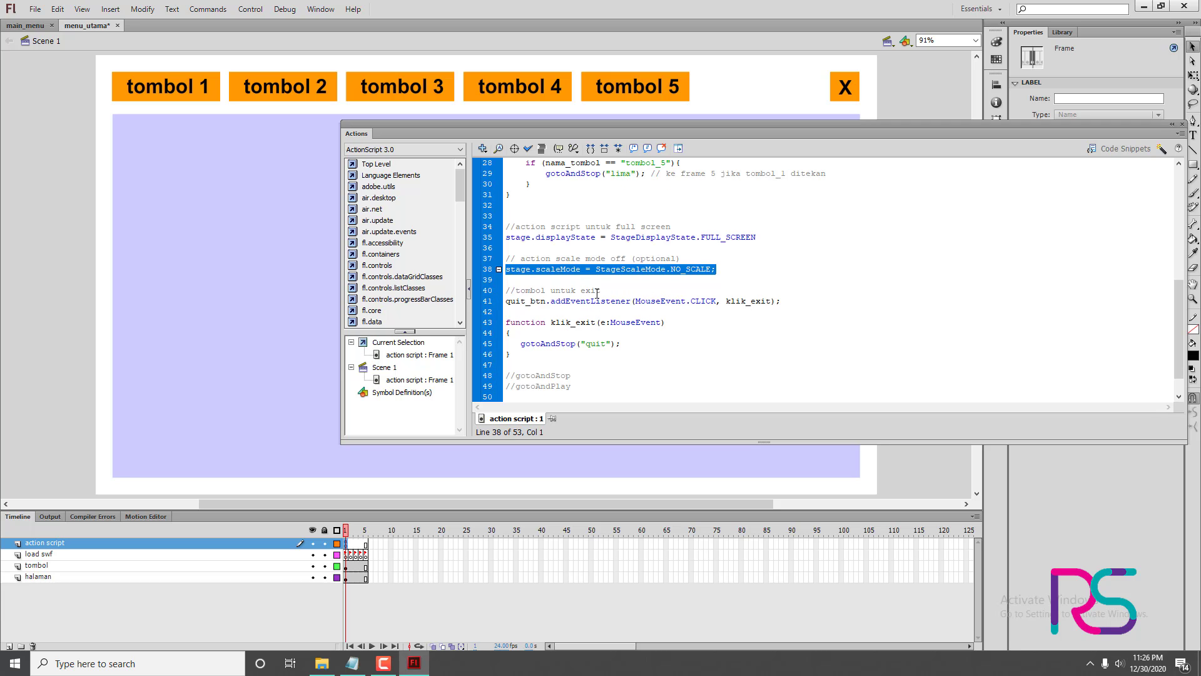
- In the main_menu document, examine the X exit button, the frame 6 exit confirmation with its ya button, and frame 6's action script
{"action": "left_click_drag", "start_coordinate": [599, 290], "coordinate": [536, 290]}
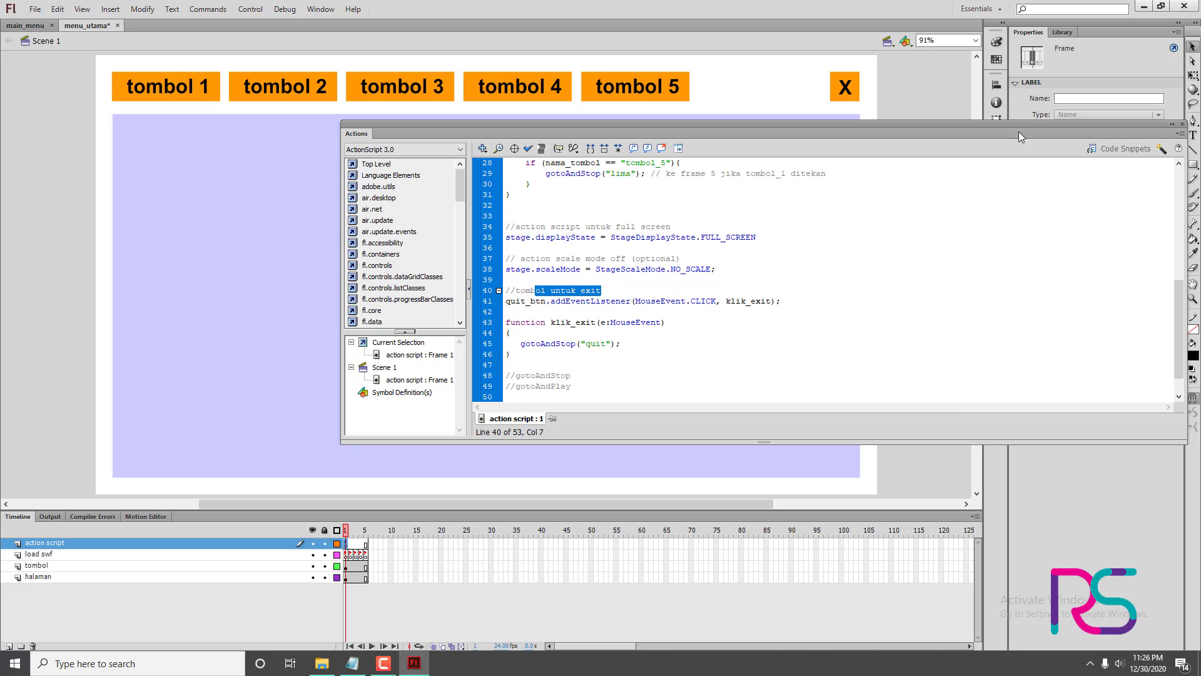
{"action": "left_click_drag", "start_coordinate": [1104, 129], "coordinate": [811, 130]}
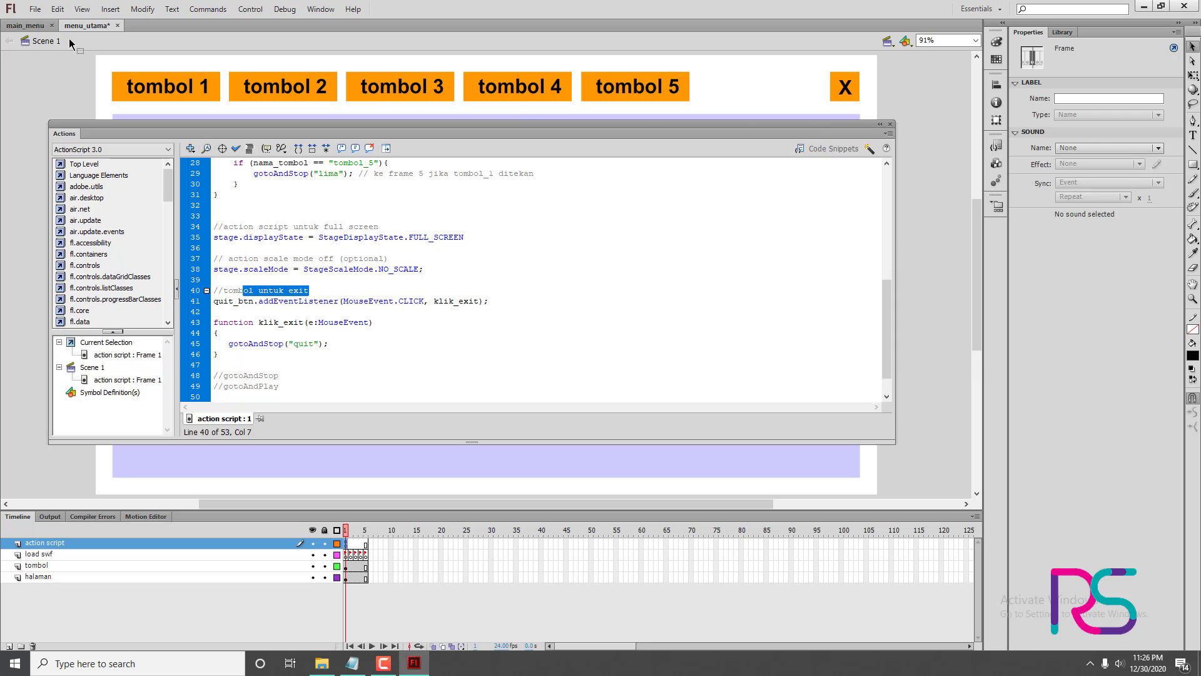
{"action": "left_click", "coordinate": [25, 26]}
{"action": "left_click_drag", "start_coordinate": [674, 130], "coordinate": [1156, 180]}
{"action": "left_click", "coordinate": [845, 85]}
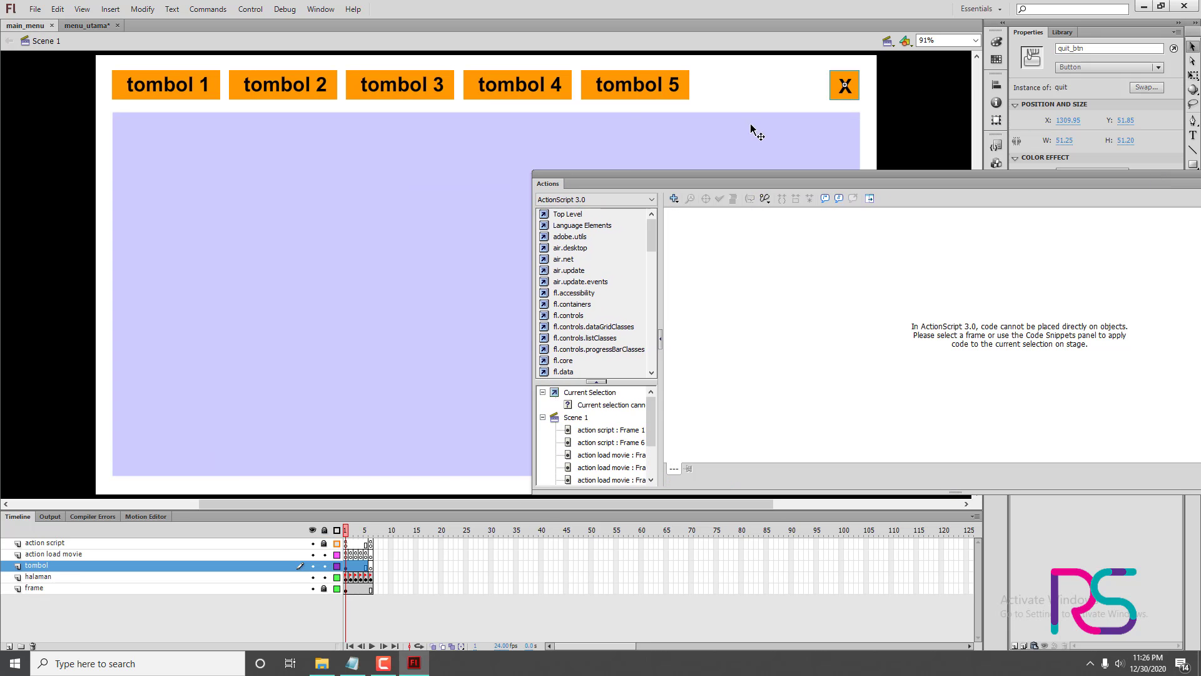
{"action": "left_click_drag", "start_coordinate": [346, 531], "coordinate": [373, 536]}
{"action": "left_click_drag", "start_coordinate": [769, 173], "coordinate": [918, 162]}
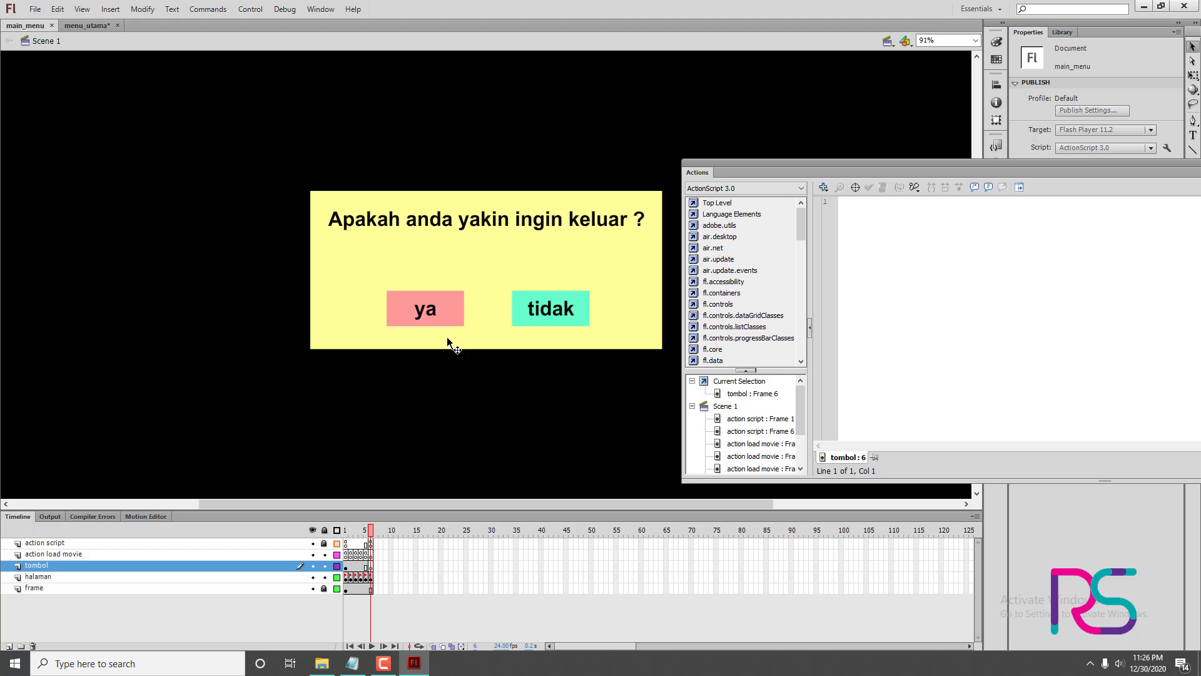
{"action": "left_click", "coordinate": [420, 318]}
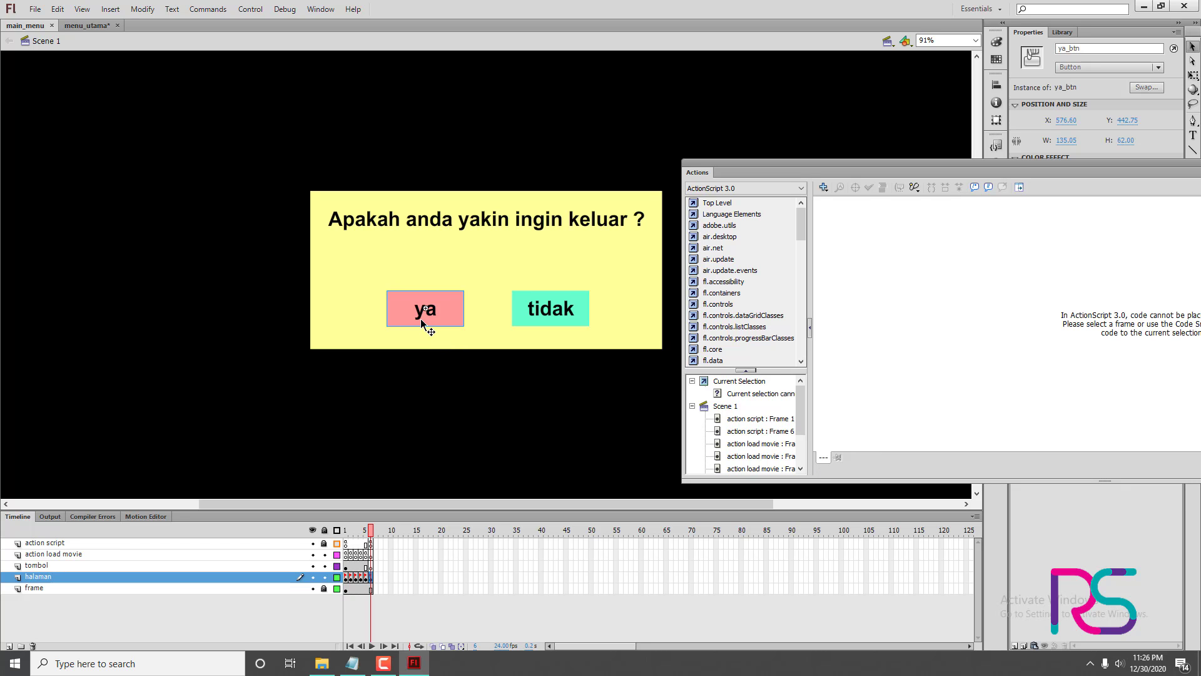
{"action": "left_click", "coordinate": [370, 543]}
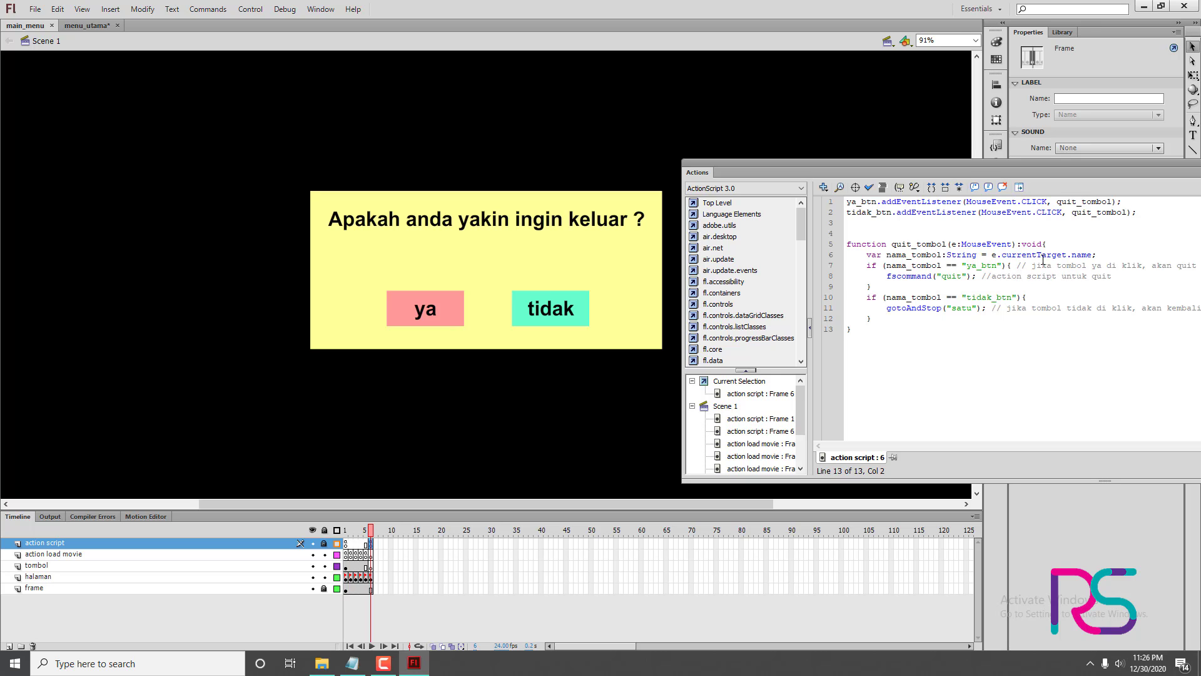
- Return to the menu_utama document and examine the quit_btn name in the exit listener together with the X button on the stage
{"action": "left_click", "coordinate": [1090, 307]}
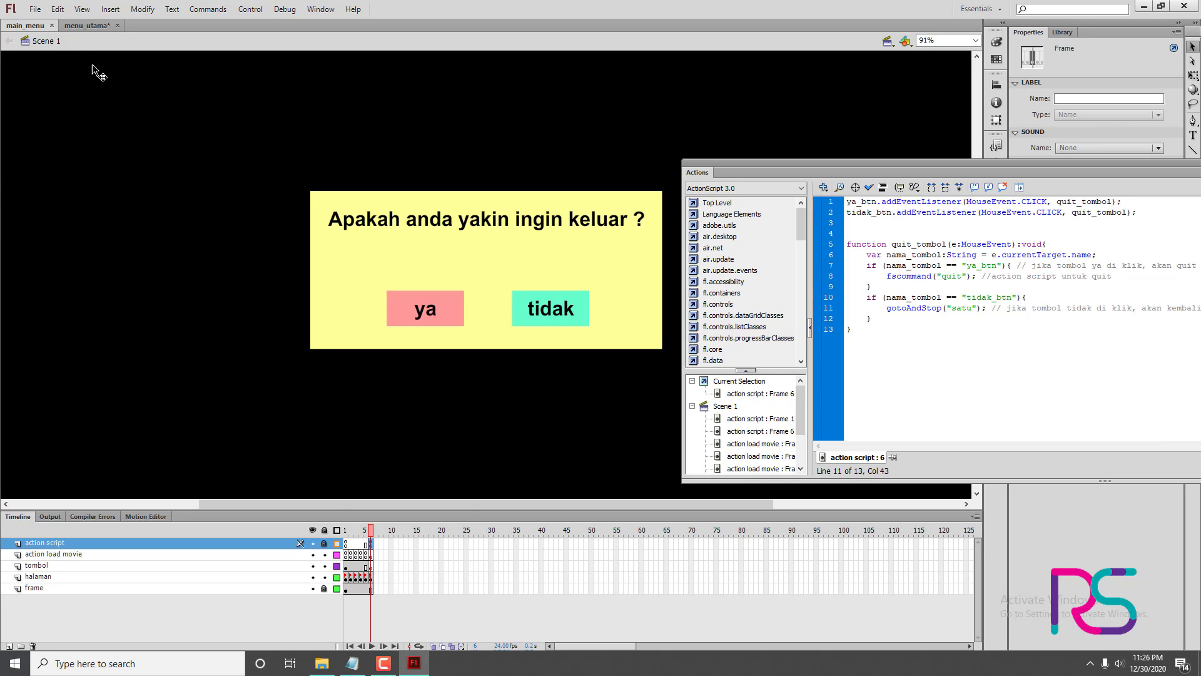
{"action": "left_click", "coordinate": [74, 26]}
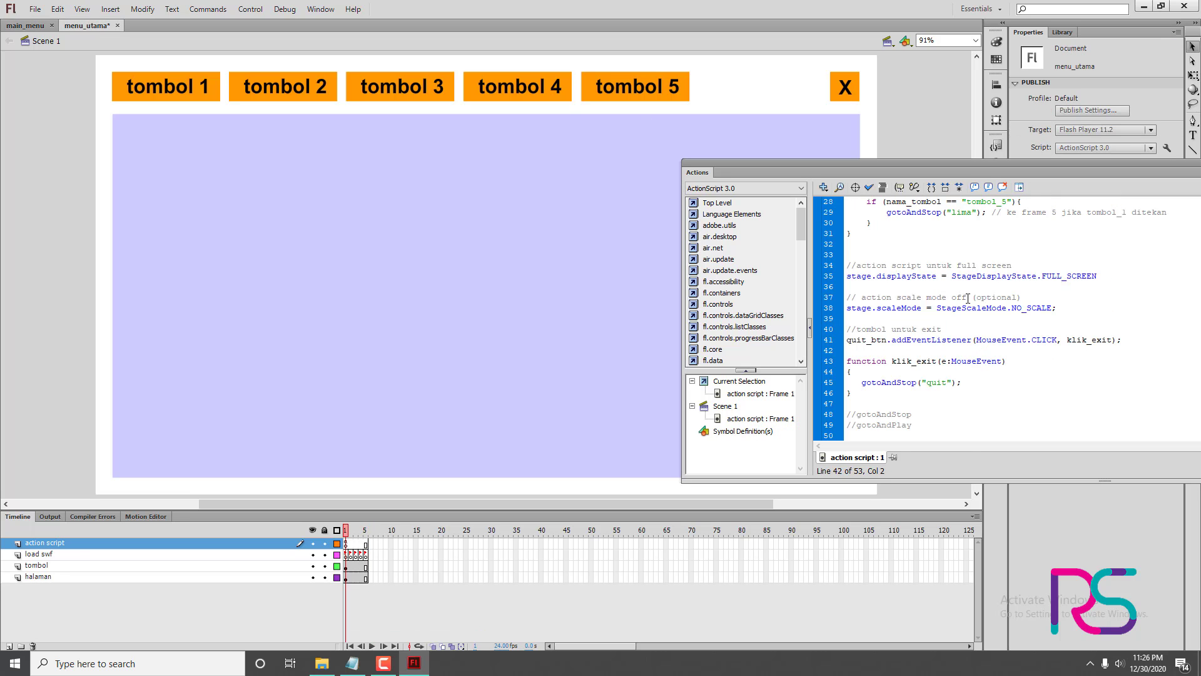
{"action": "left_click_drag", "start_coordinate": [820, 166], "coordinate": [479, 124]}
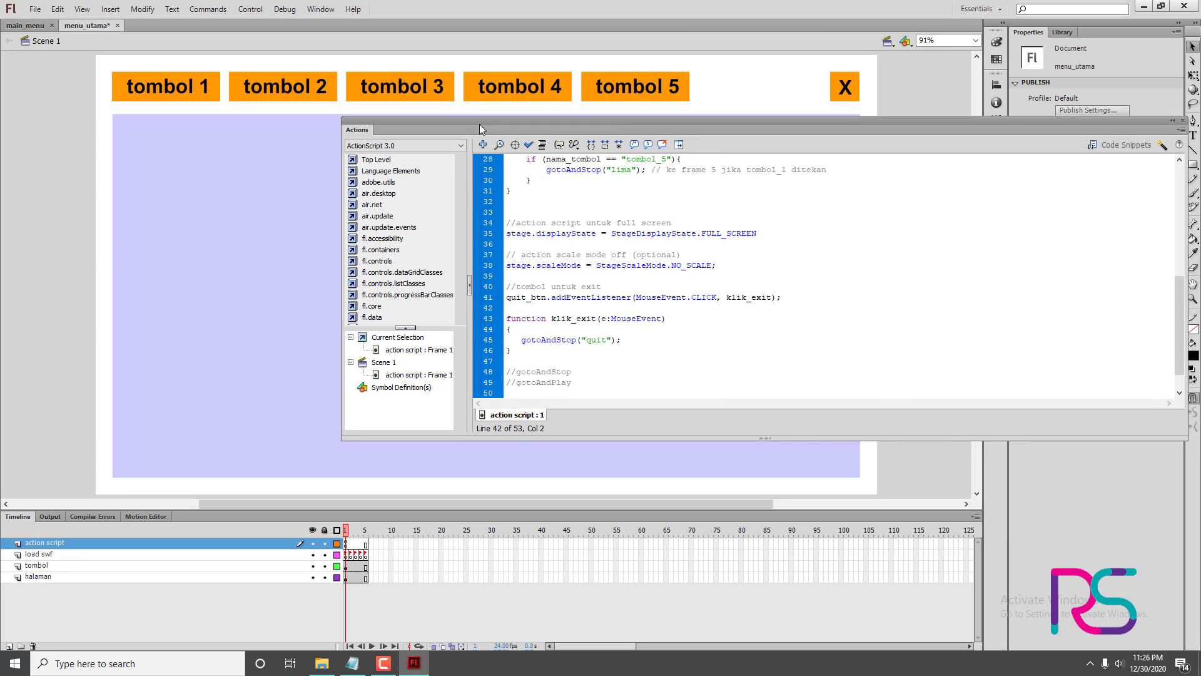
{"action": "scroll", "coordinate": [571, 302], "scroll_direction": "down", "scroll_amount": 1}
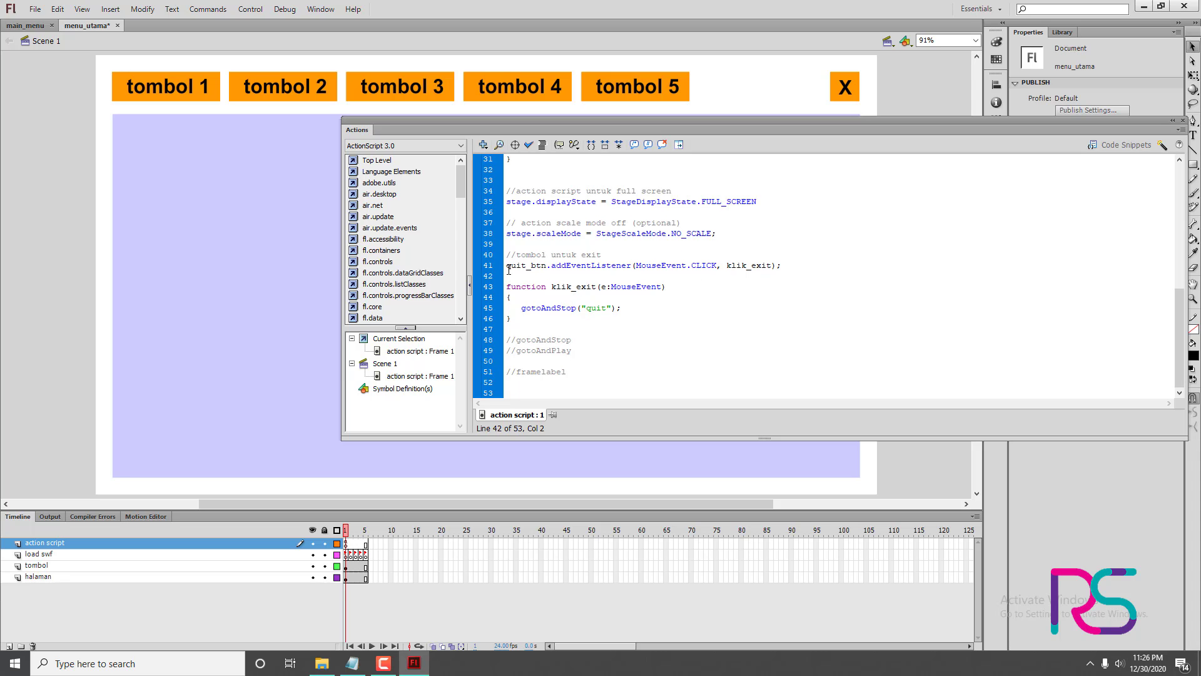
{"action": "left_click_drag", "start_coordinate": [547, 265], "coordinate": [510, 265]}
{"action": "left_click", "coordinate": [521, 267]}
{"action": "left_click_drag", "start_coordinate": [548, 266], "coordinate": [510, 265]}
{"action": "left_click", "coordinate": [844, 87]}
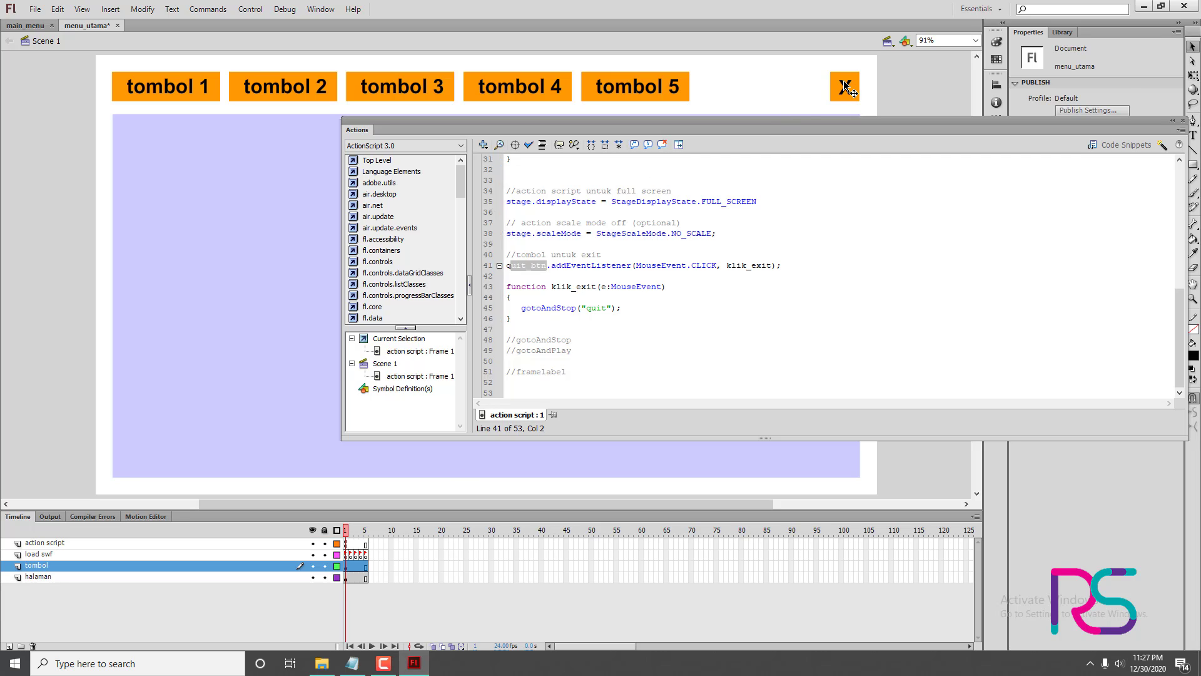
- In frame 1's action script, replace quit_btn with tombol_quit in the exit listener line and review the script's button and exit functions
{"action": "left_click", "coordinate": [346, 542]}
{"action": "left_click", "coordinate": [530, 269]}
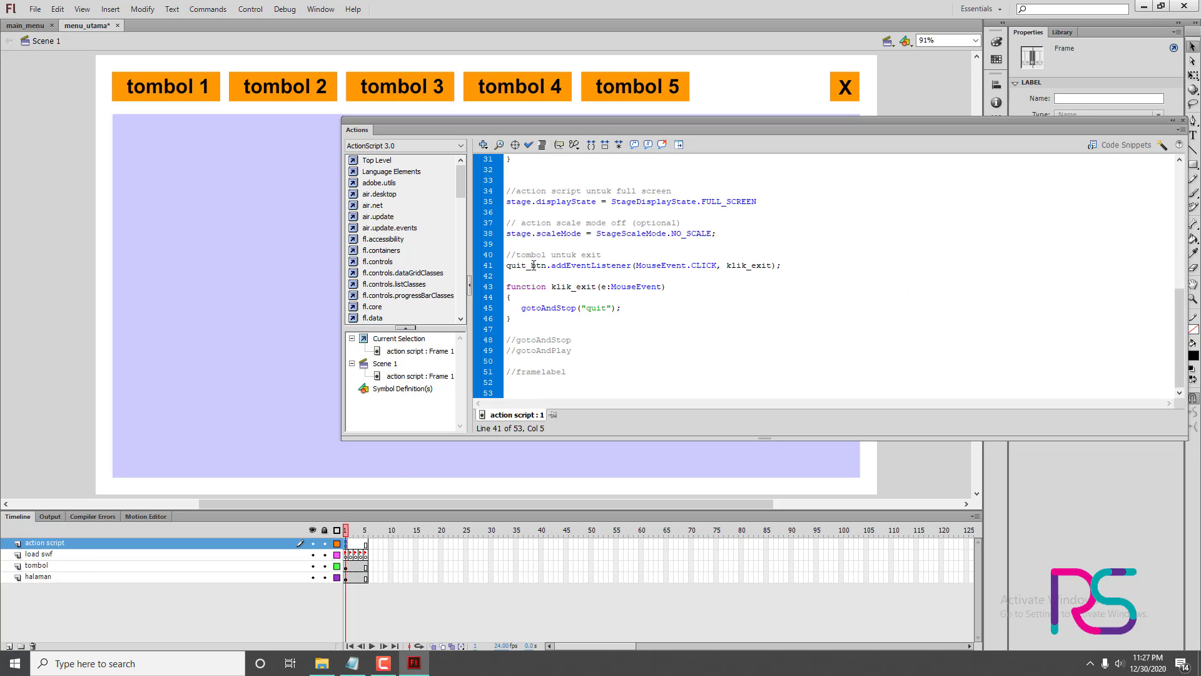
{"action": "left_click_drag", "start_coordinate": [547, 265], "coordinate": [505, 264]}
{"action": "type", "text": "tombol"}
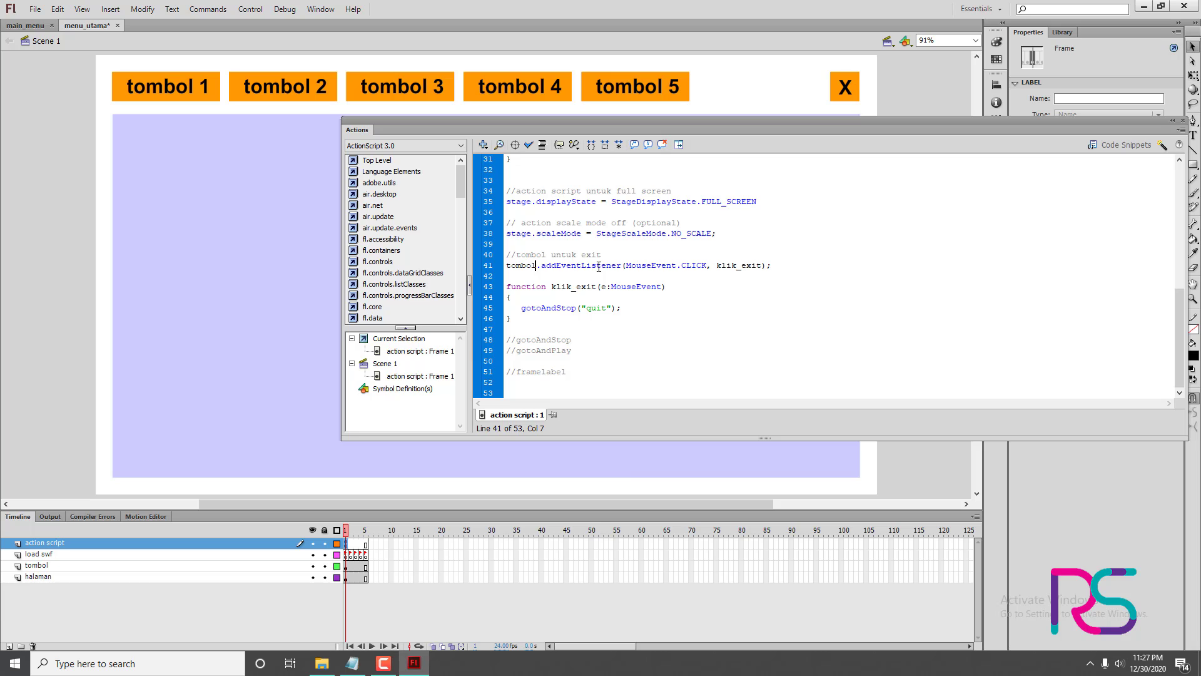
{"action": "type", "text": "_quit"}
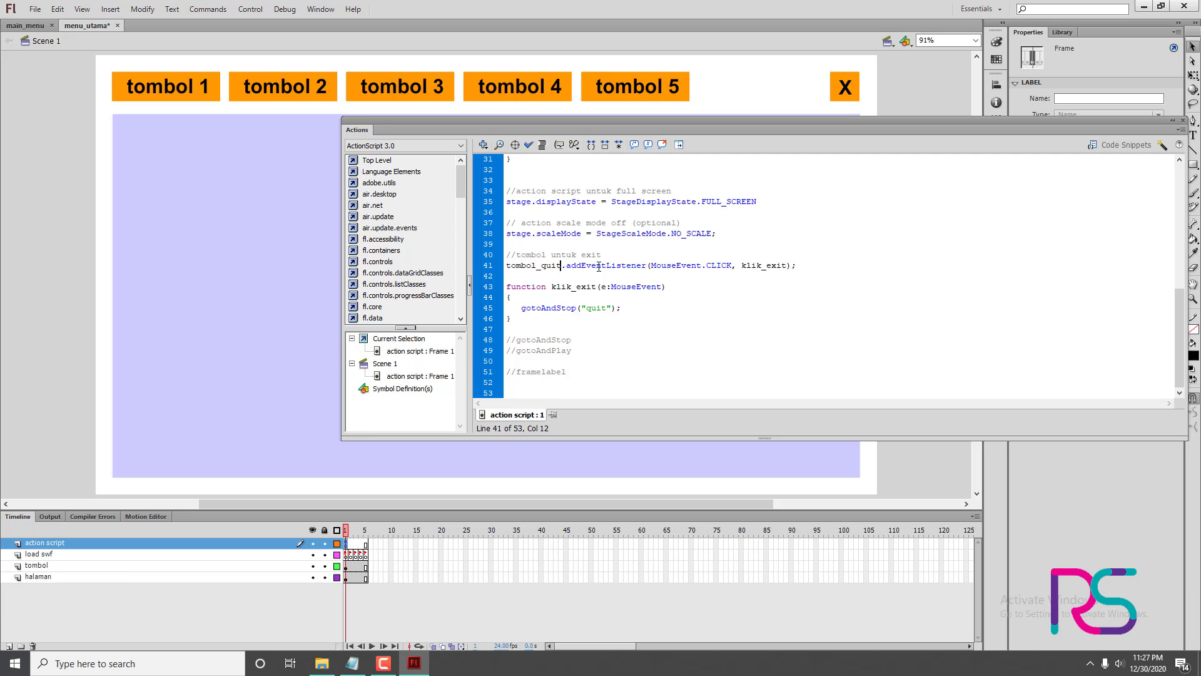
{"action": "scroll", "coordinate": [594, 303], "scroll_direction": "up", "scroll_amount": 7}
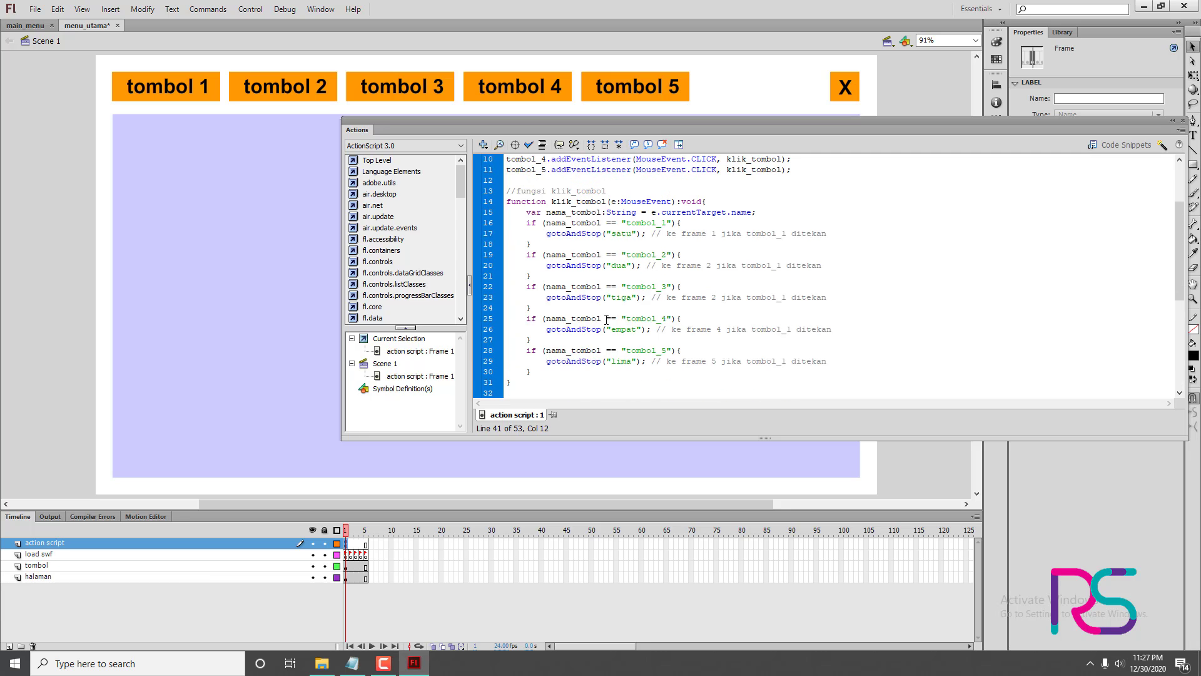
{"action": "scroll", "coordinate": [588, 251], "scroll_direction": "down", "scroll_amount": 6}
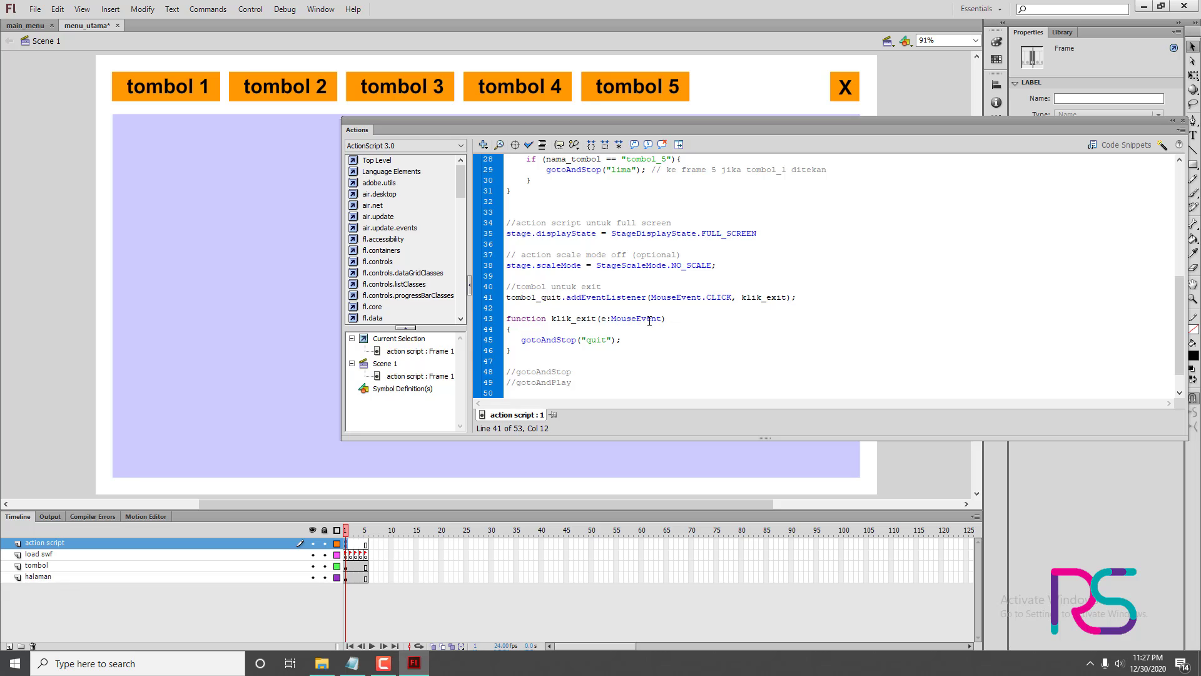
{"action": "left_click", "coordinate": [621, 350]}
- Compare menu_utama's load swf layer with frames 5 and 6 of main_menu's halaman layer, and return to menu_utama
{"action": "left_click", "coordinate": [93, 556]}
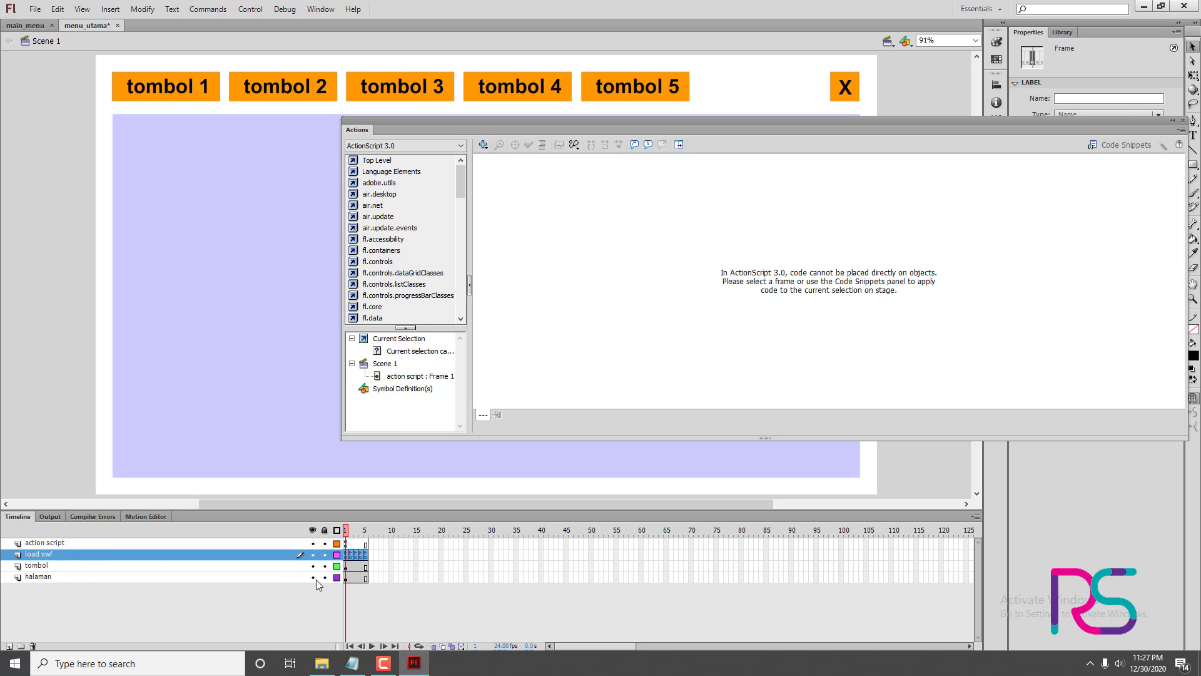
{"action": "left_click", "coordinate": [392, 614]}
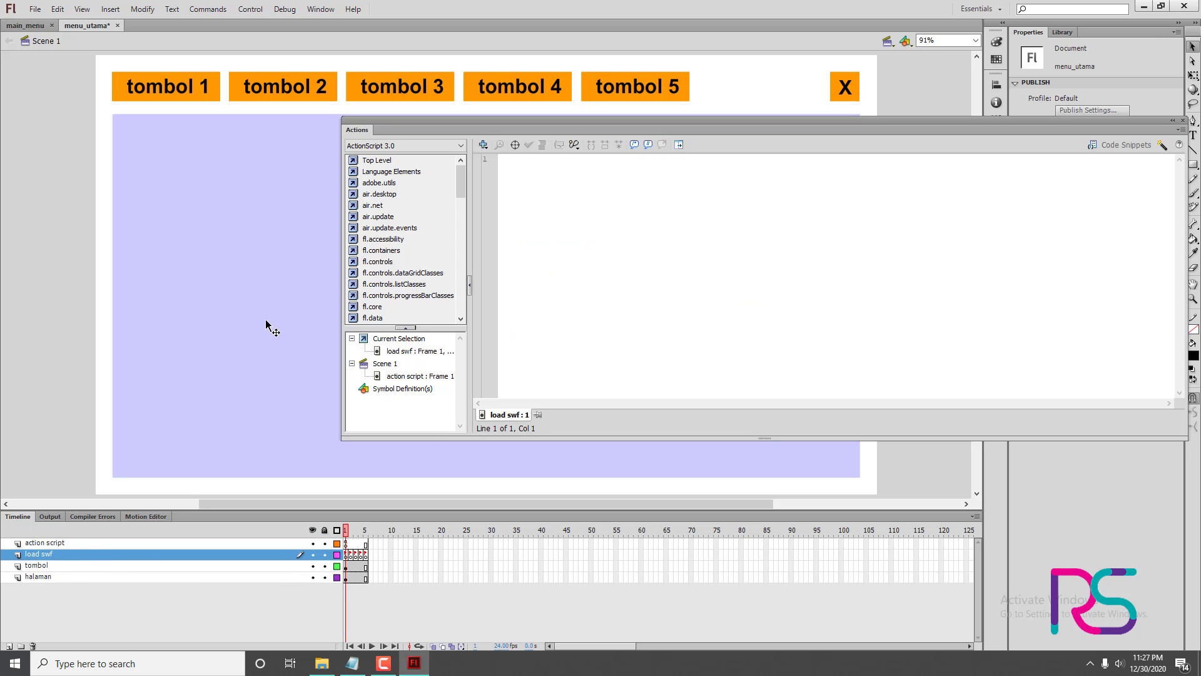
{"action": "left_click", "coordinate": [34, 28]}
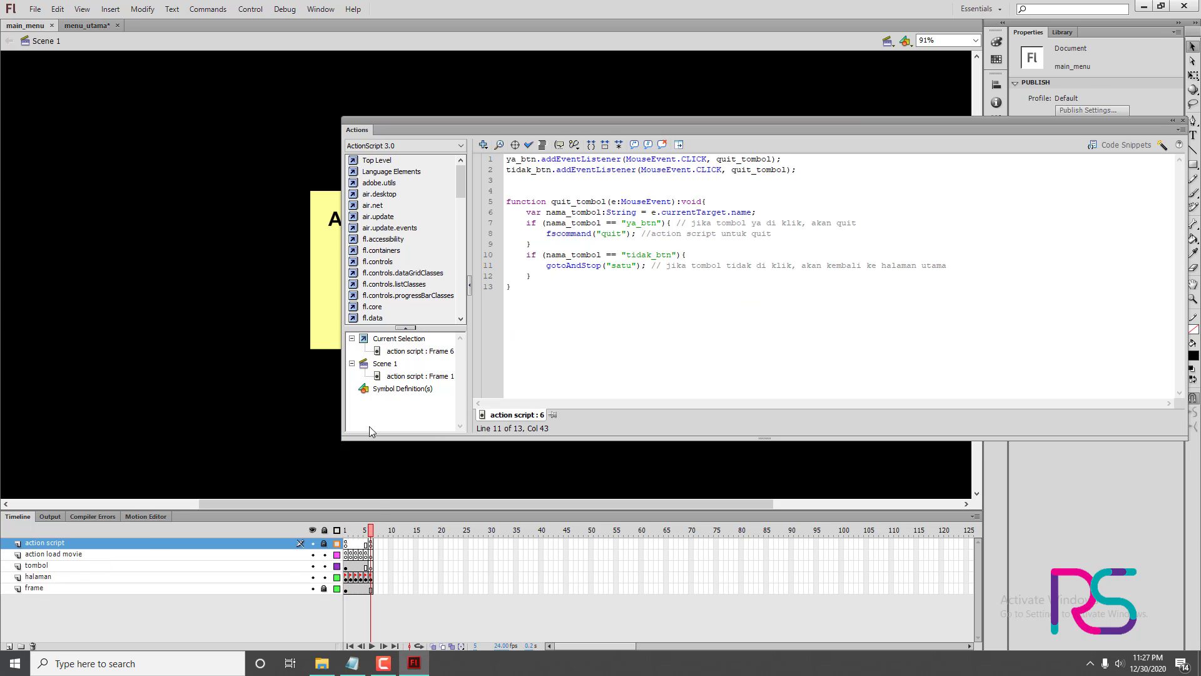
{"action": "left_click", "coordinate": [370, 576]}
{"action": "left_click", "coordinate": [366, 577]}
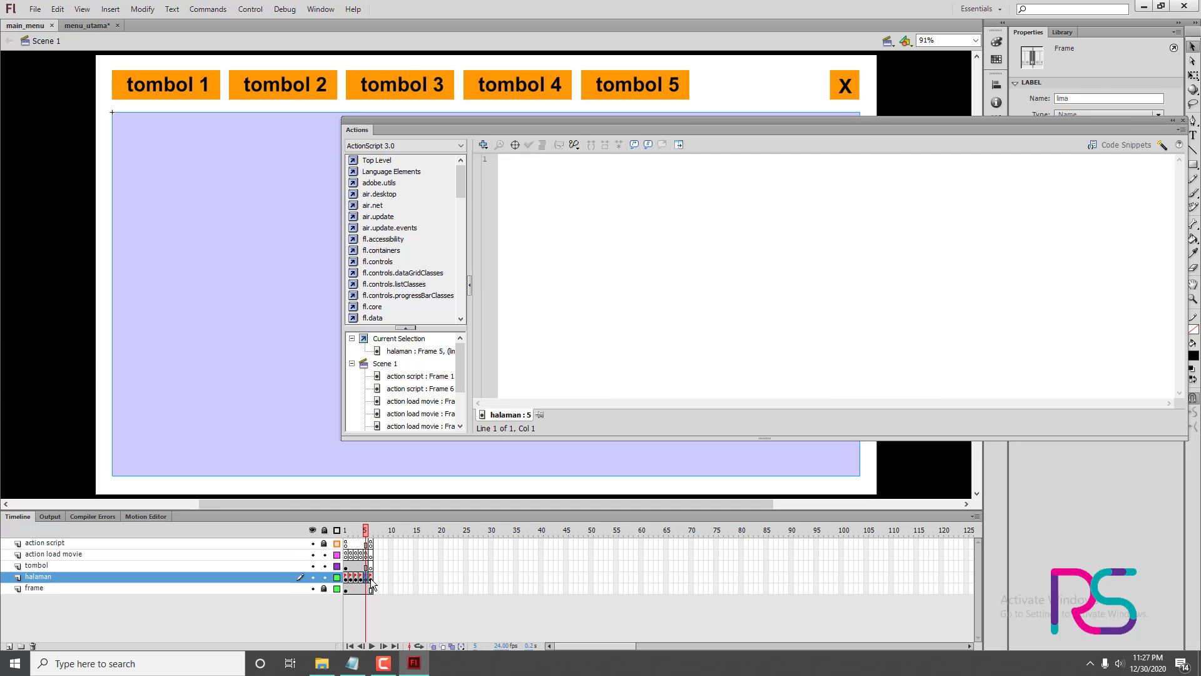
{"action": "left_click", "coordinate": [95, 26]}
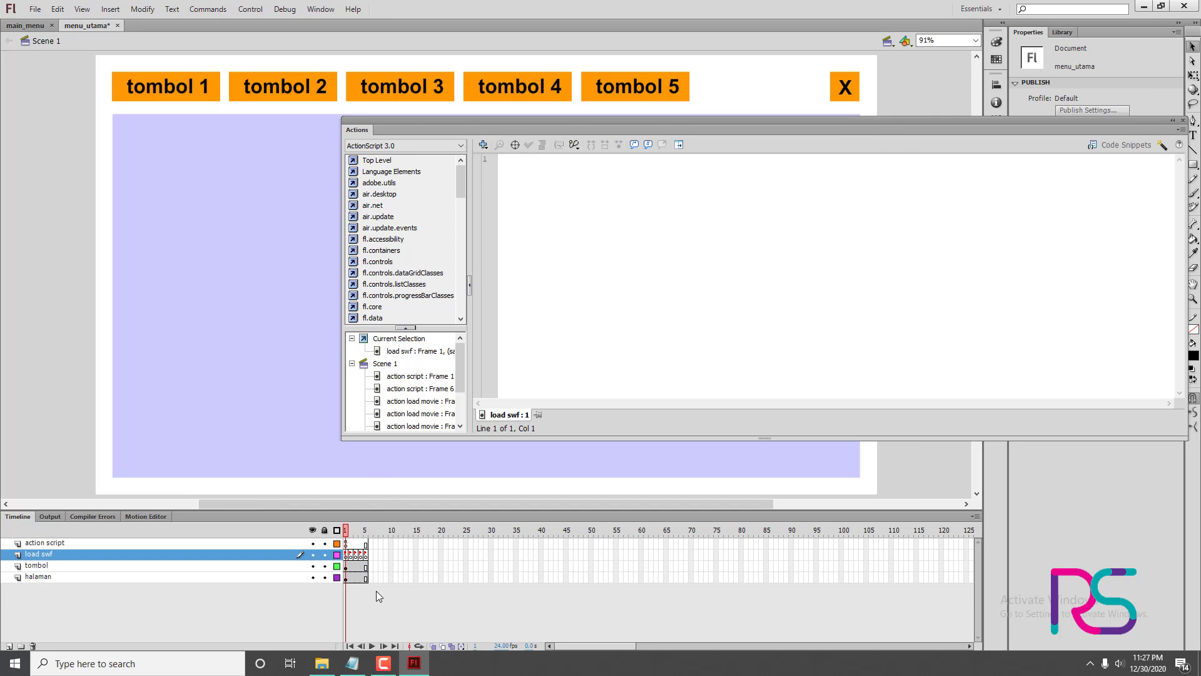
- Insert a keyframe at frame 6 of the load swf layer and label it "quit"
{"action": "left_click", "coordinate": [365, 554]}
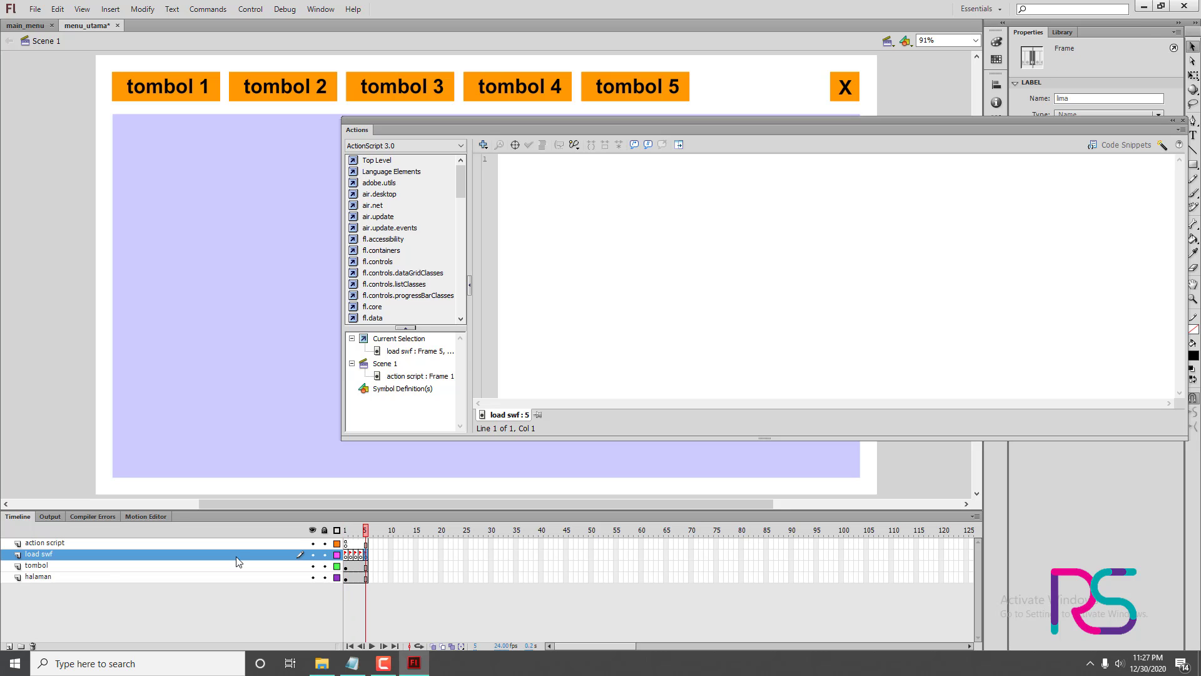
{"action": "key", "text": "F6"}
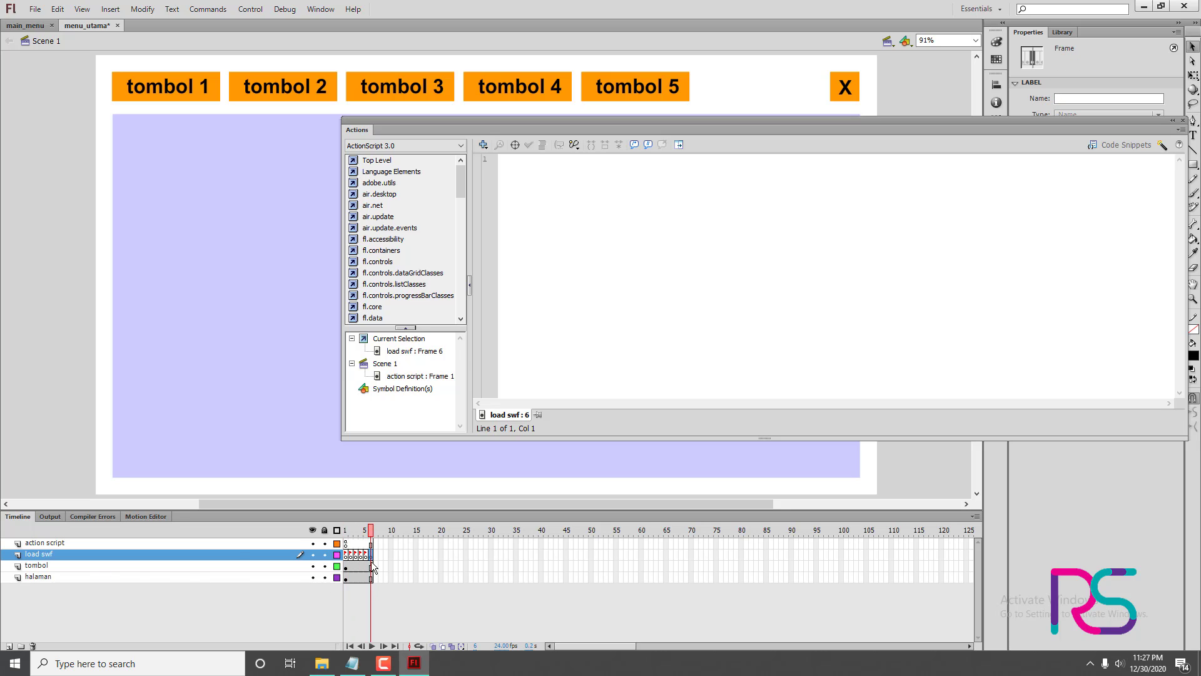
{"action": "left_click", "coordinate": [370, 556]}
{"action": "type", "text": "quit"}
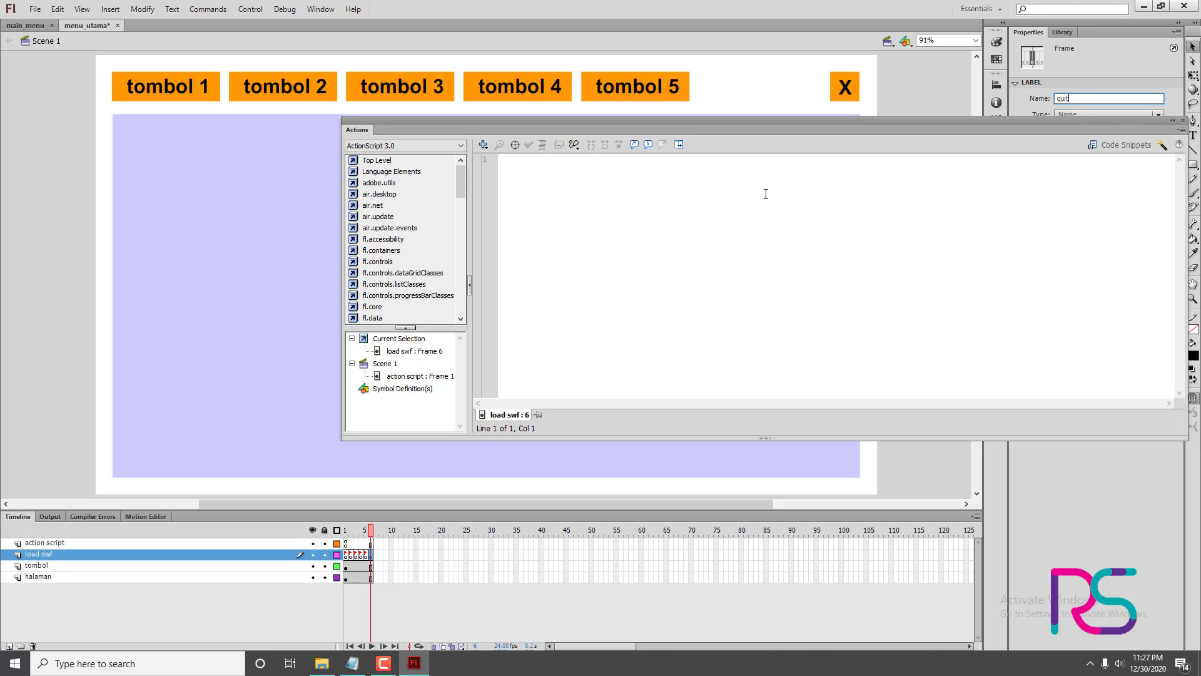
- Insert blank keyframes at frame 6 of the tombol and halaman layers, and return the playhead to frame 1
{"action": "left_click", "coordinate": [375, 583]}
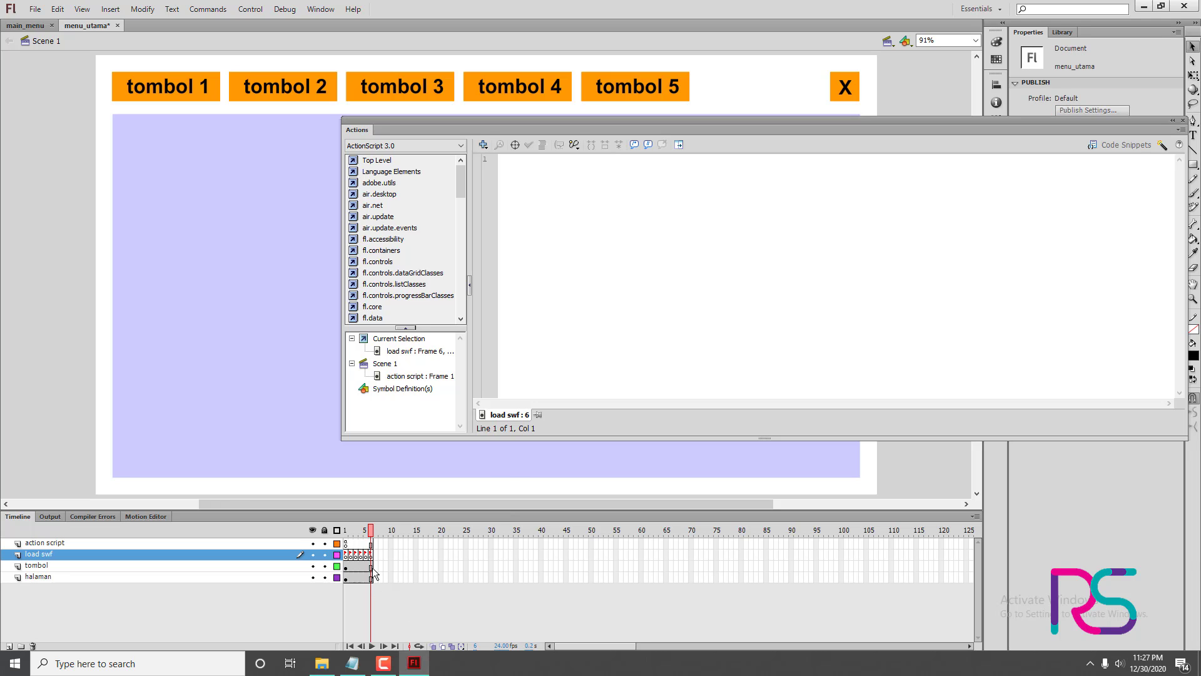
{"action": "left_click", "coordinate": [370, 565]}
{"action": "key", "text": "F7"}
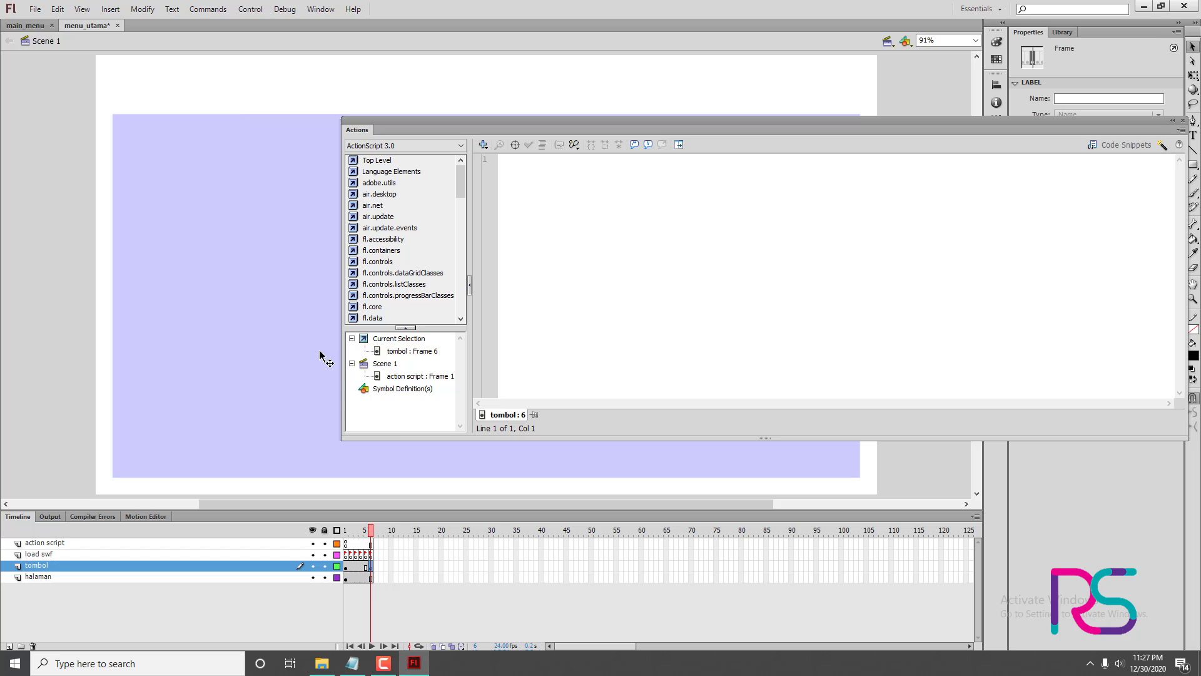
{"action": "left_click", "coordinate": [369, 576]}
{"action": "key", "text": "F7"}
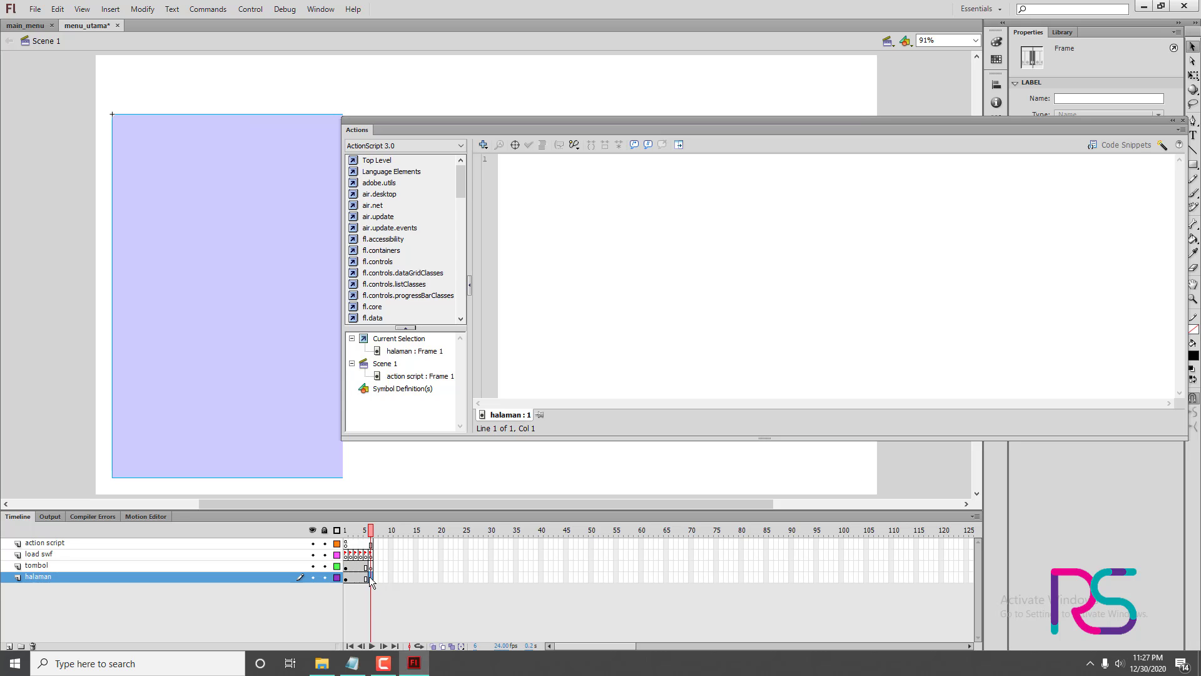
{"action": "key", "text": "Return"}
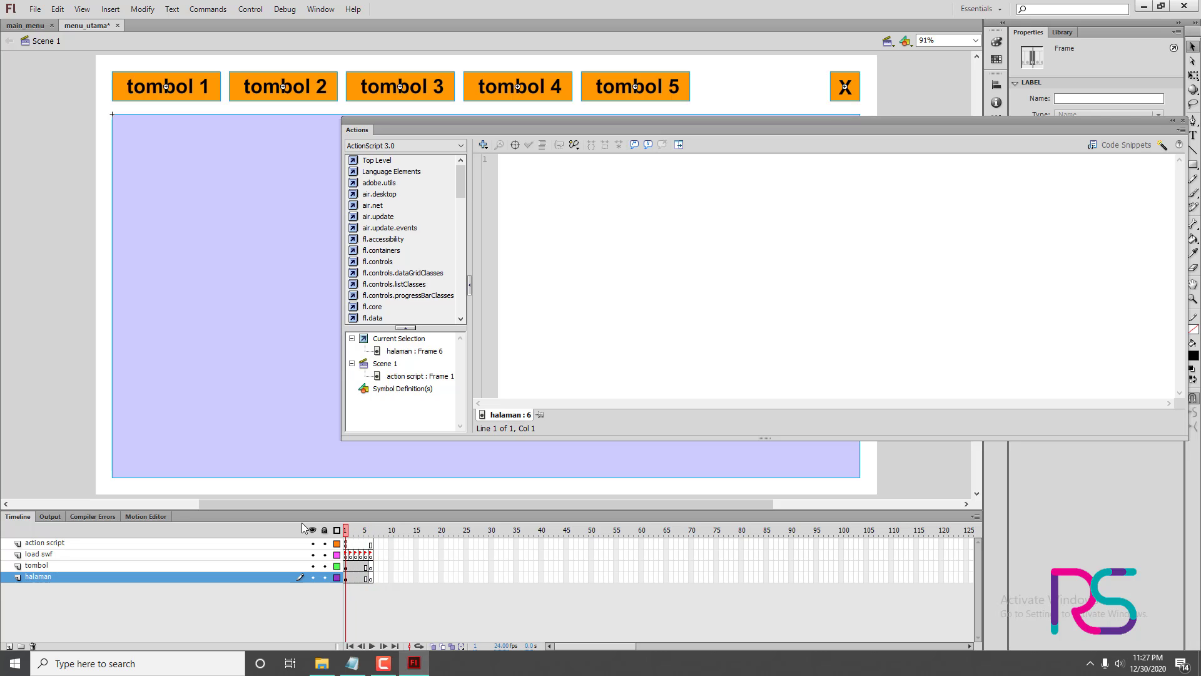
- Check frame 1 of the load swf layer and the page files in the PERTEMUAN 10 & 11 folder, and return to Flash
{"action": "left_click_drag", "start_coordinate": [646, 104], "coordinate": [812, 150]}
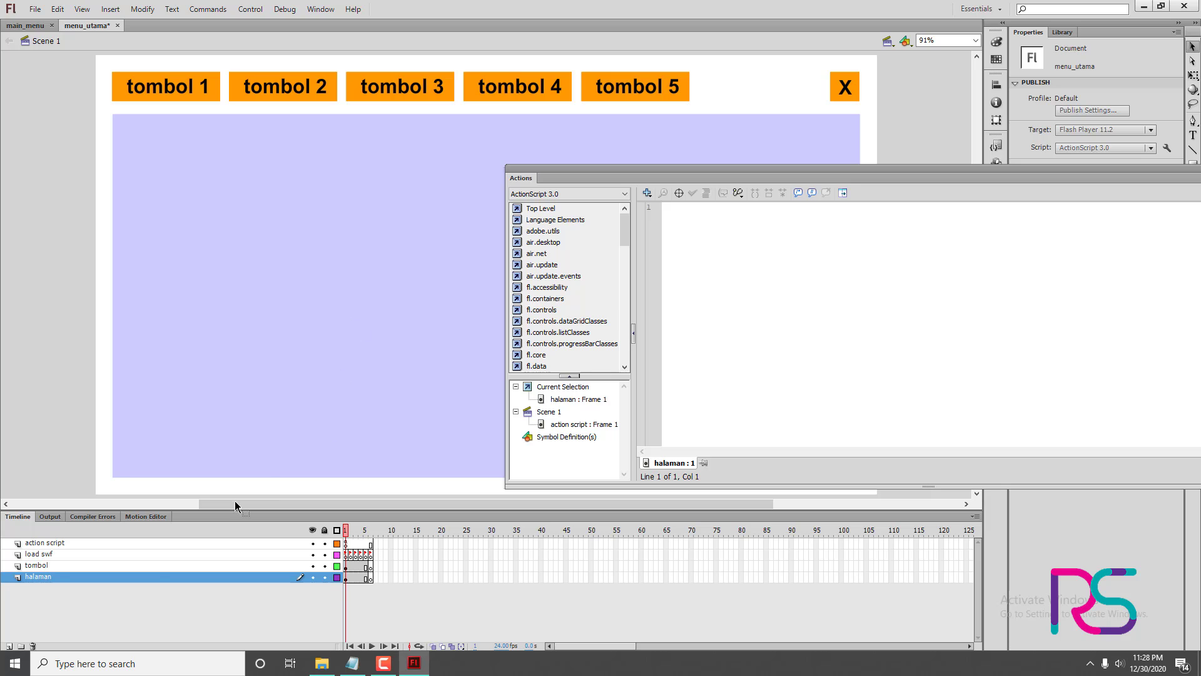
{"action": "left_click", "coordinate": [55, 553]}
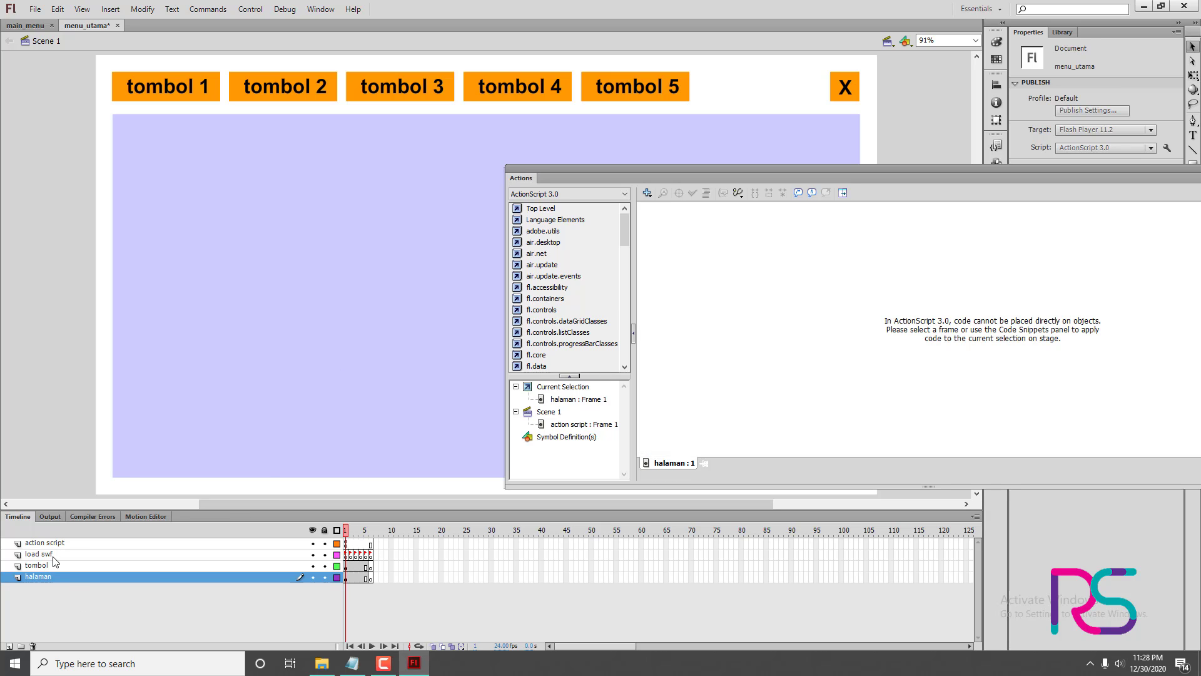
{"action": "left_click", "coordinate": [345, 555]}
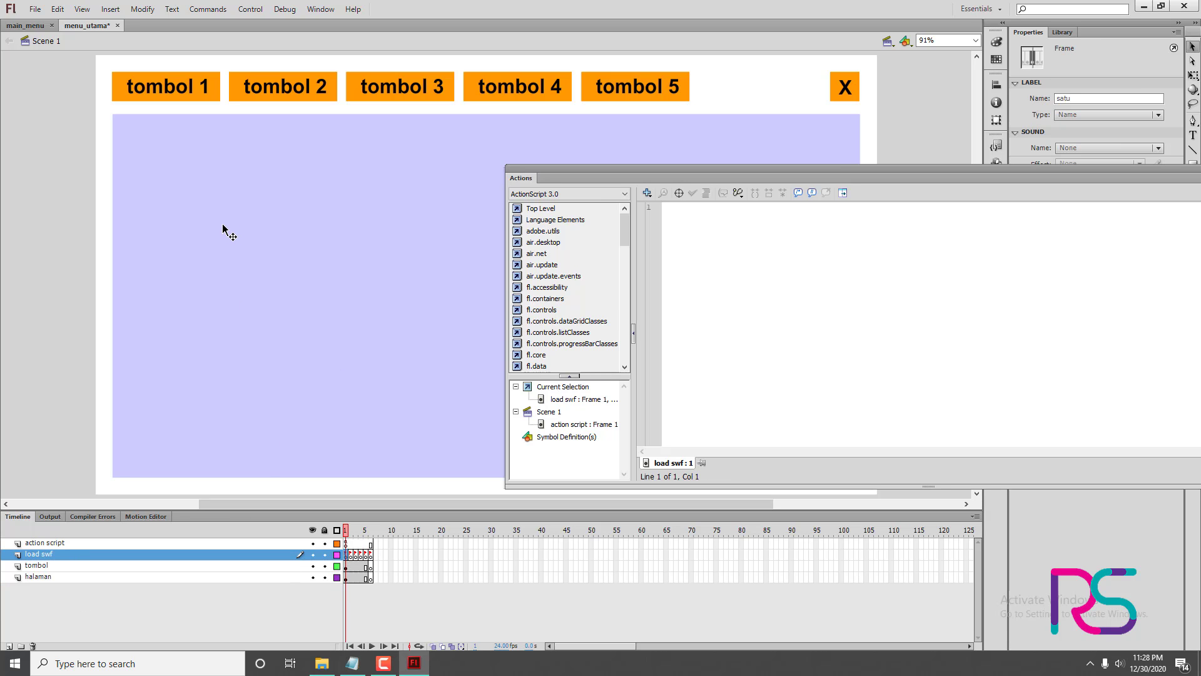
{"action": "left_click", "coordinate": [322, 665]}
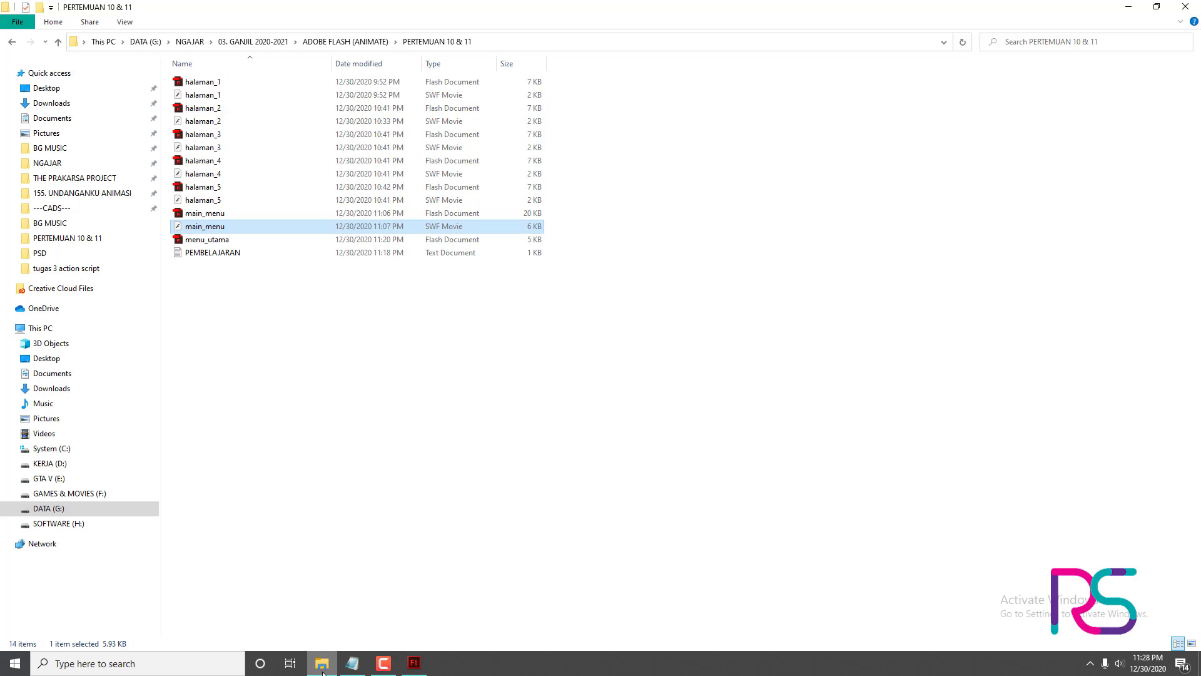
{"action": "left_click", "coordinate": [321, 665]}
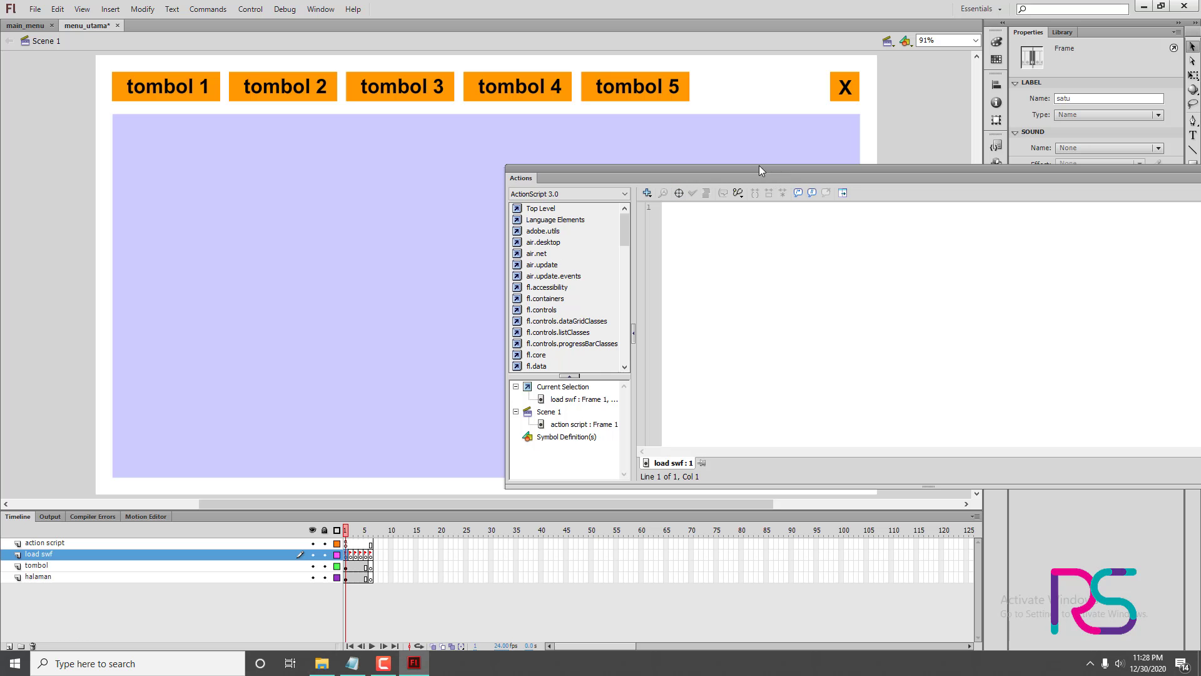
- Dock the floating Actions panel beside the Properties panel and collapse it to an icon so the stage is clear
{"action": "left_click_drag", "start_coordinate": [760, 167], "coordinate": [265, 124]}
{"action": "left_click_drag", "start_coordinate": [797, 136], "coordinate": [808, 147]}
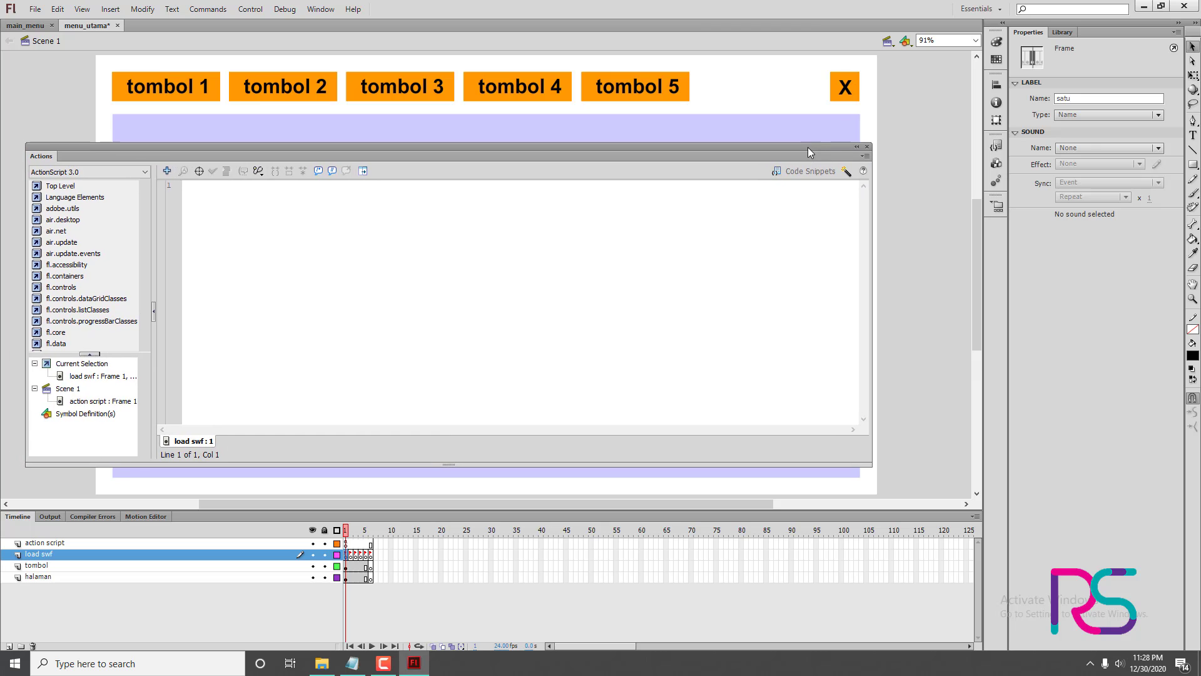
{"action": "left_click", "coordinate": [899, 195]}
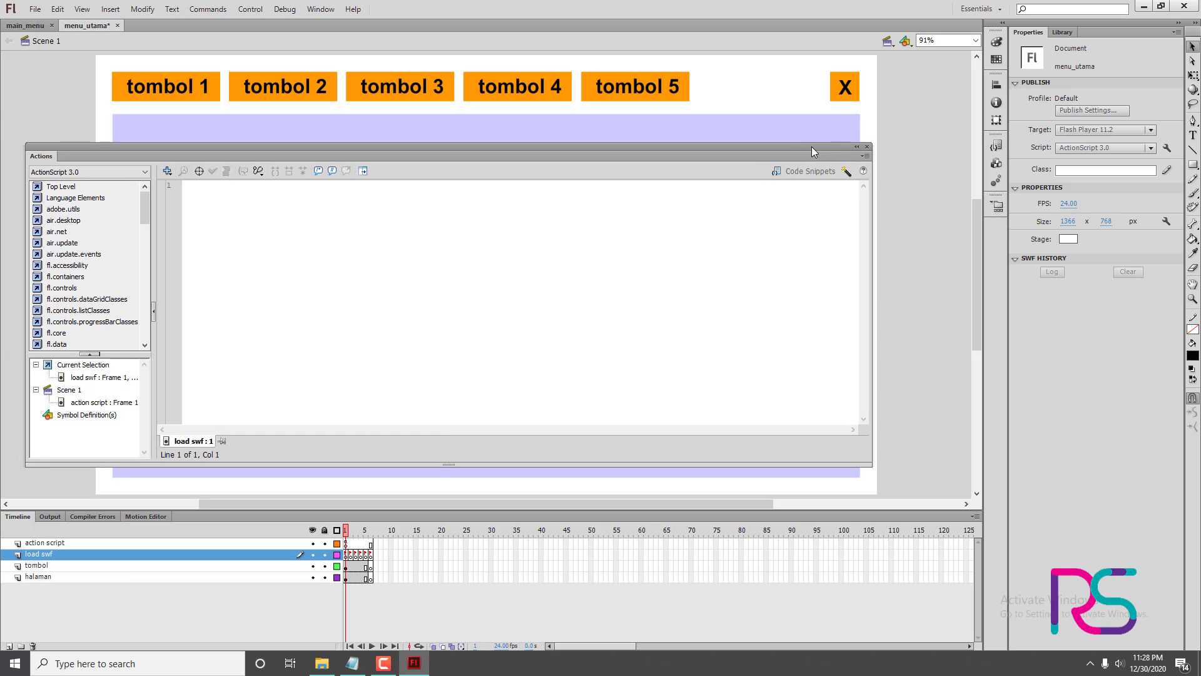
{"action": "left_click_drag", "start_coordinate": [38, 157], "coordinate": [1005, 37]}
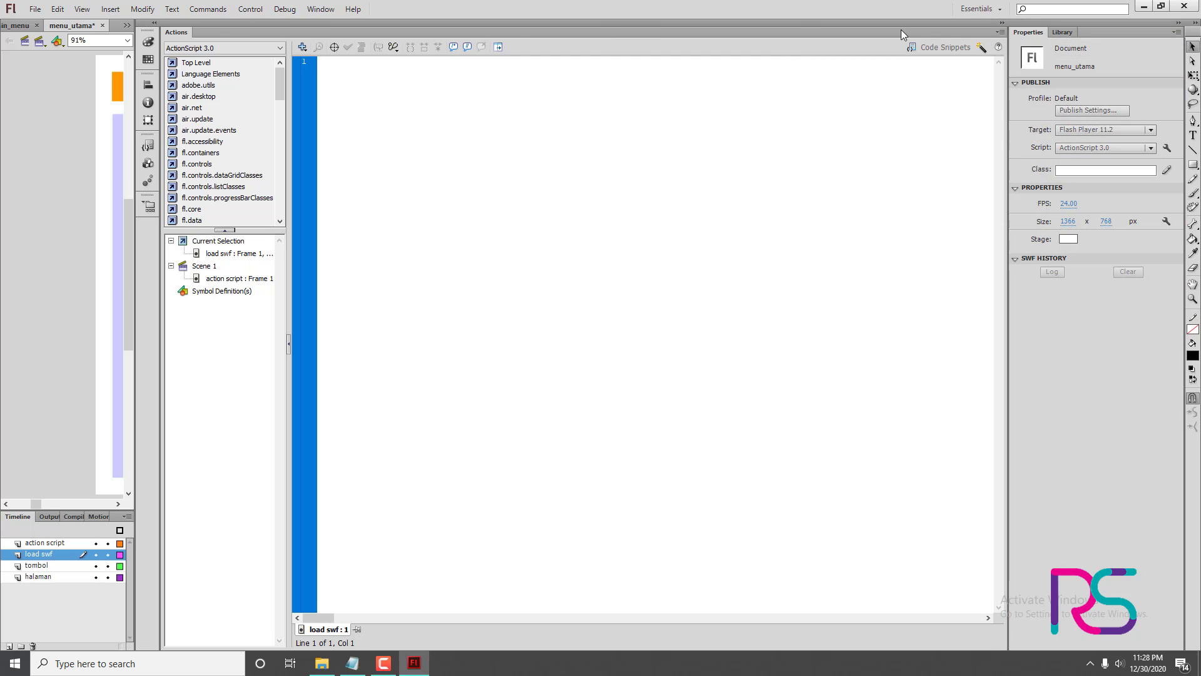
{"action": "left_click", "coordinate": [1002, 24]}
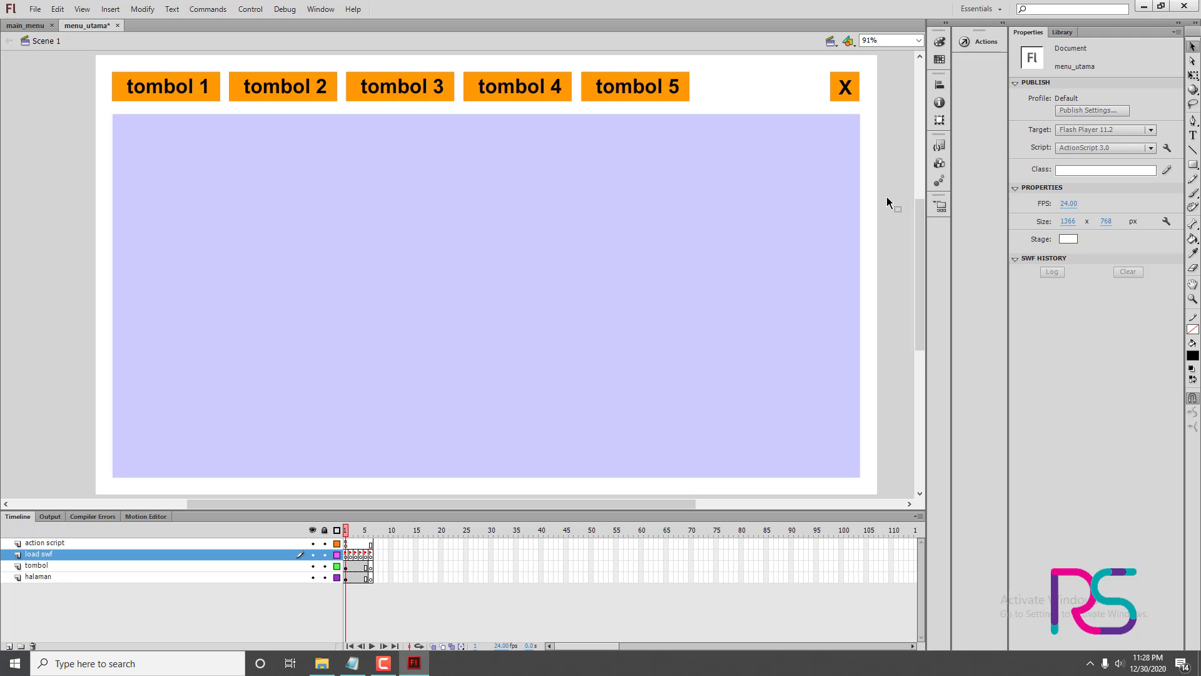
- Create a new ActionScript 3.0 document 1366 px wide and 768 px high
{"action": "left_click", "coordinate": [738, 238]}
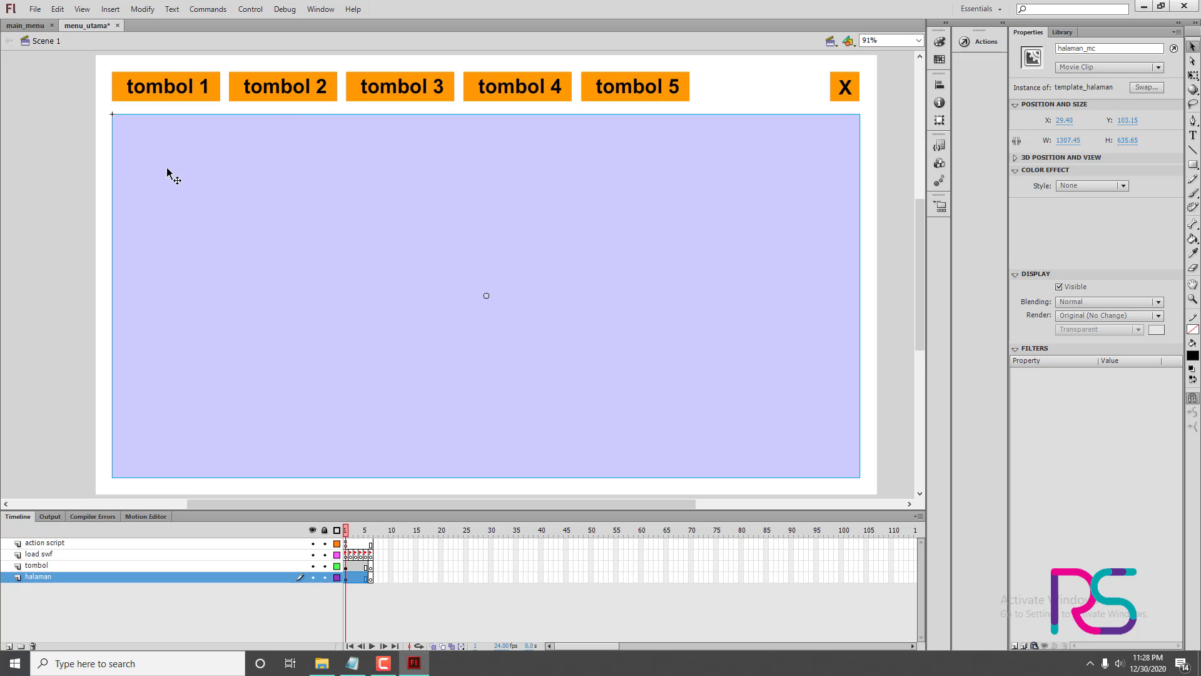
{"action": "left_click", "coordinate": [36, 9]}
{"action": "left_click", "coordinate": [56, 24]}
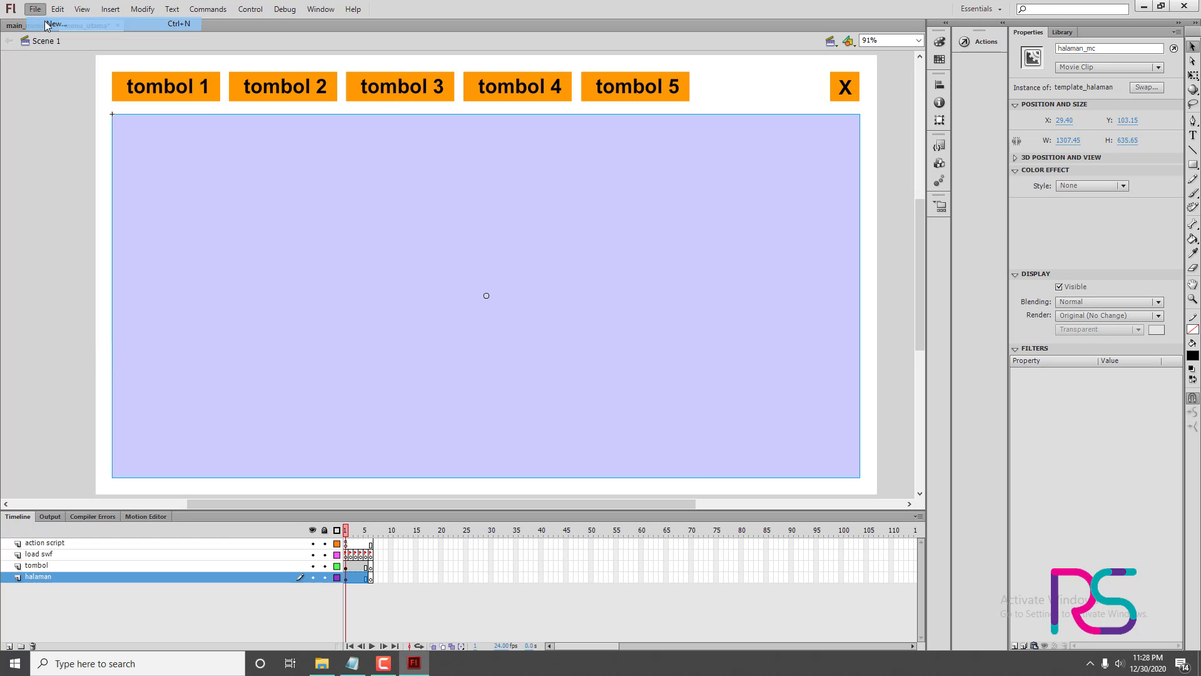
{"action": "left_click_drag", "start_coordinate": [468, 171], "coordinate": [571, 146]}
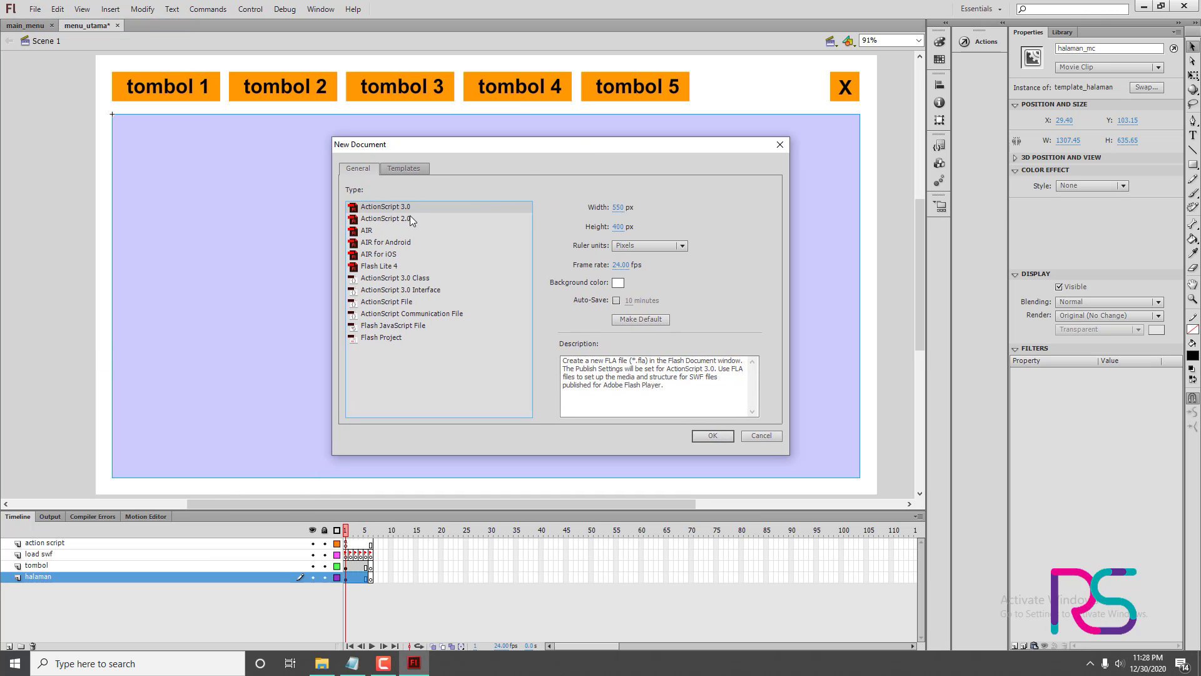
{"action": "left_click", "coordinate": [619, 207]}
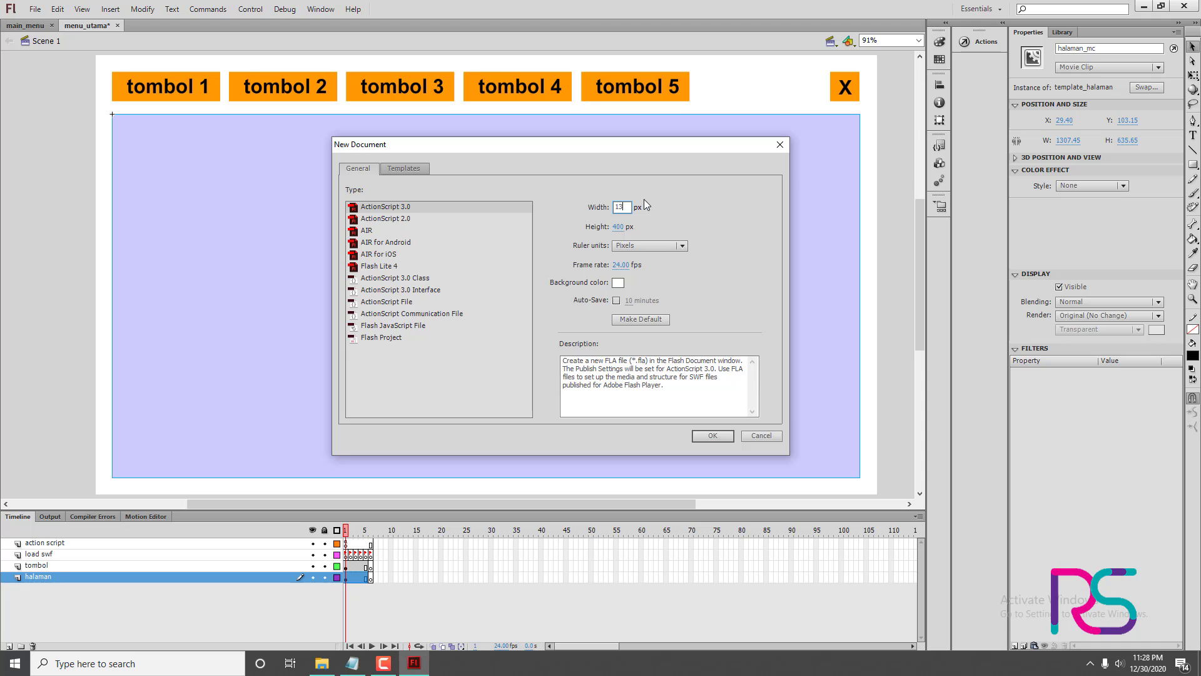
{"action": "left_click", "coordinate": [616, 226]}
{"action": "left_click", "coordinate": [713, 435]}
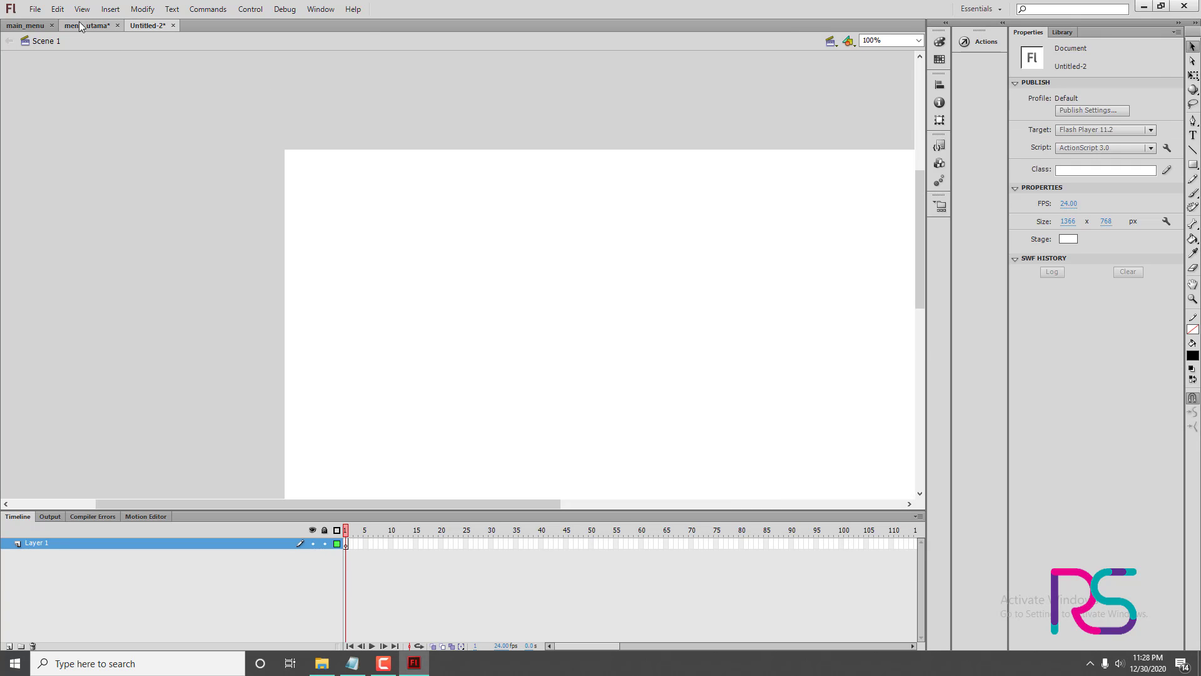
- Compare menu_utama's stage size with the new document, save menu_utama, and return to the new document
{"action": "left_click", "coordinate": [80, 26]}
{"action": "left_click", "coordinate": [58, 110]}
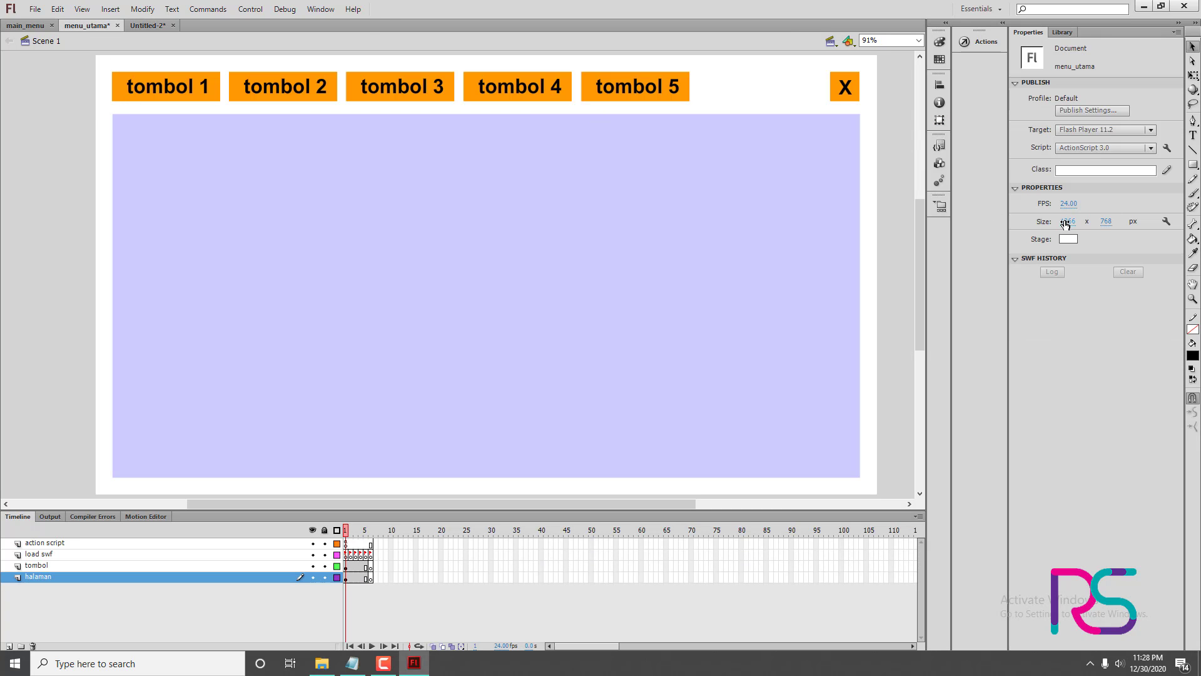
{"action": "left_click", "coordinate": [152, 27]}
{"action": "left_click", "coordinate": [104, 28]}
{"action": "left_click", "coordinate": [668, 370]}
{"action": "left_click", "coordinate": [145, 26]}
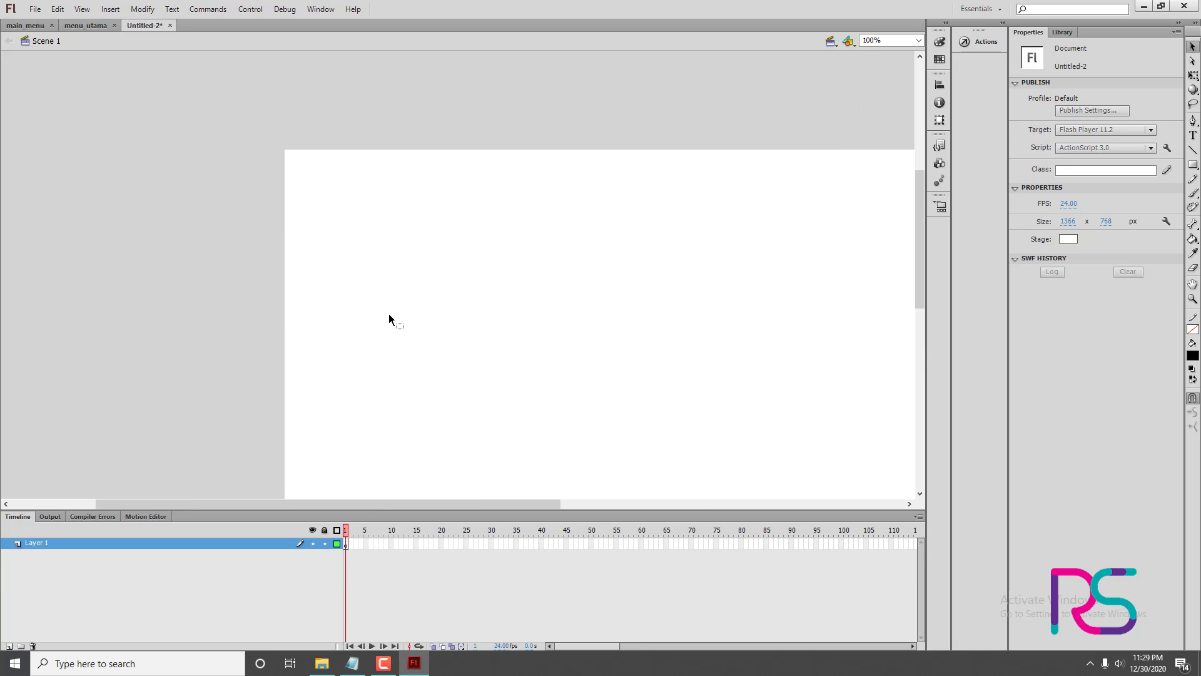
- Copy the halaman_mc page area from menu_utama and paste it in place in the new document
{"action": "key", "text": "ctrl+2"}
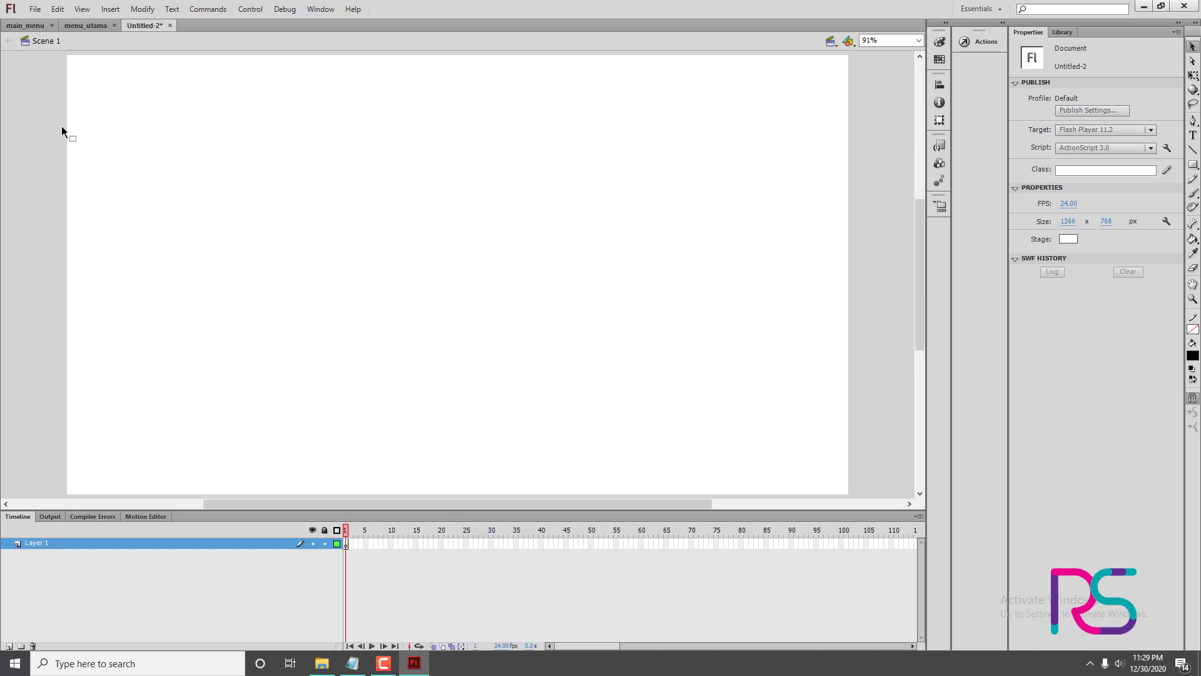
{"action": "left_click", "coordinate": [79, 26]}
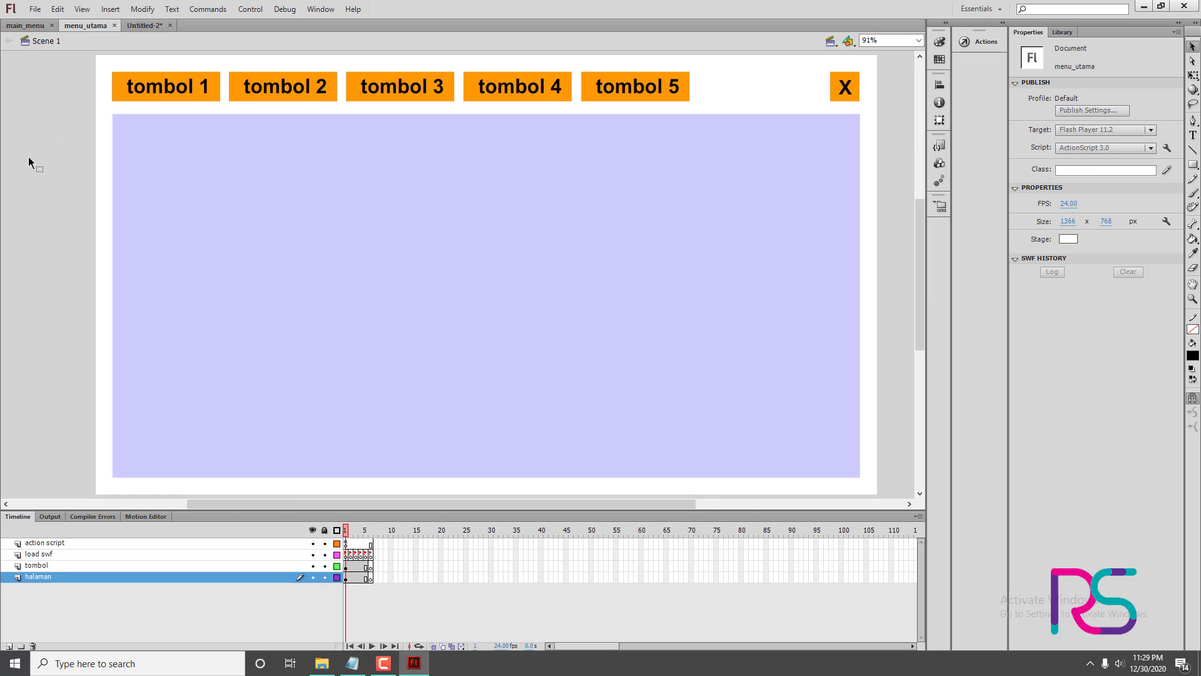
{"action": "left_click", "coordinate": [401, 215]}
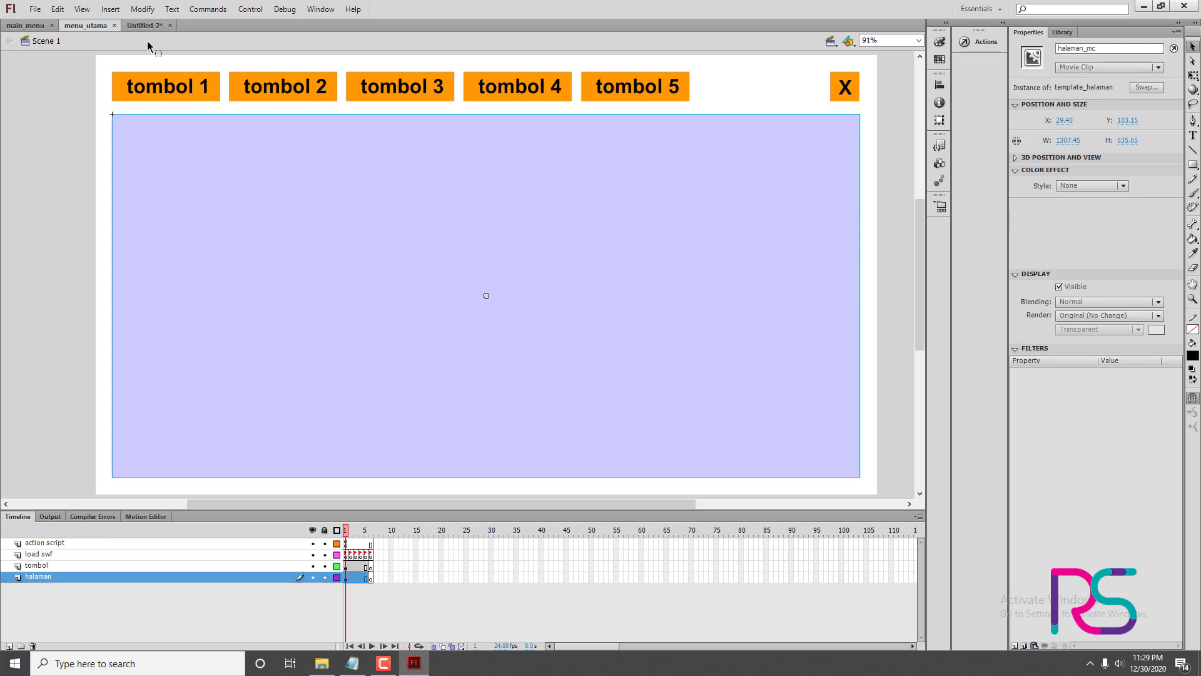
{"action": "left_click", "coordinate": [138, 25]}
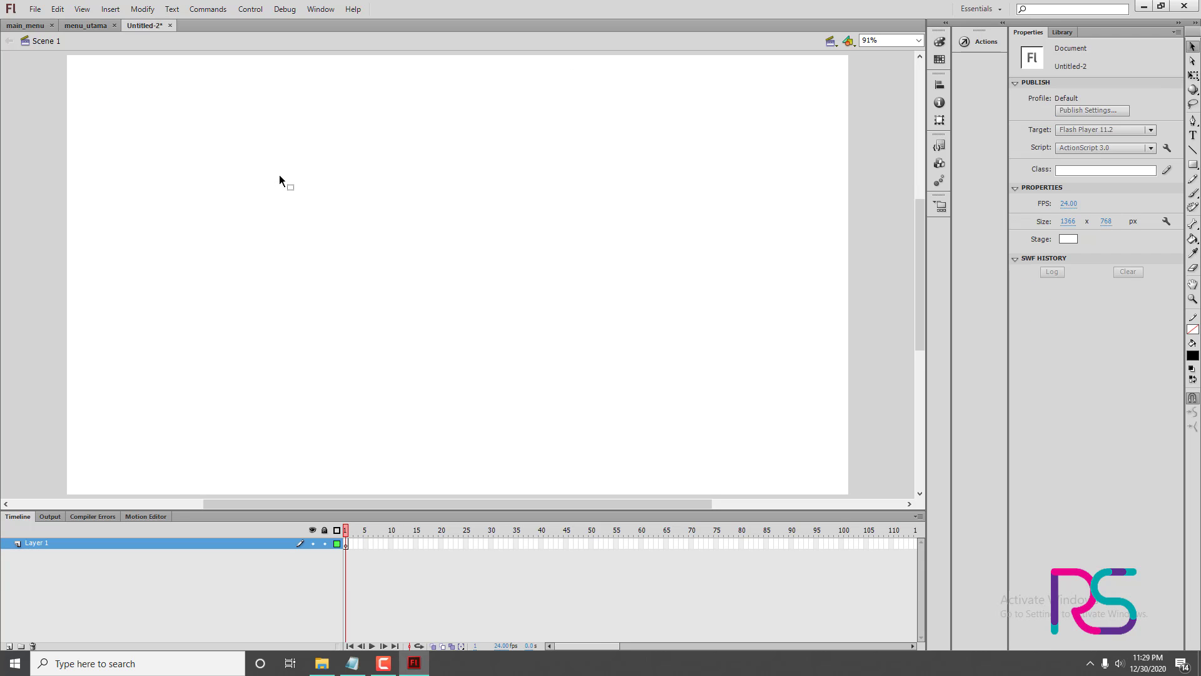
{"action": "key", "text": "ctrl+shift+v"}
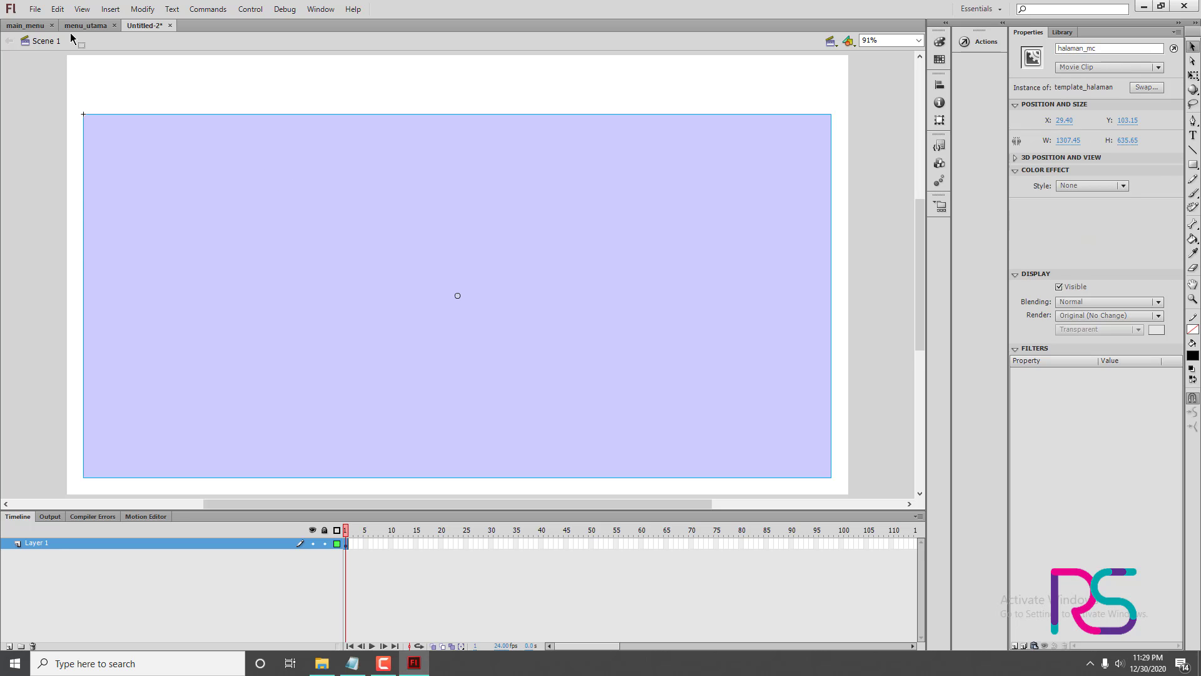
{"action": "key", "text": "ctrl+z"}
{"action": "left_click", "coordinate": [57, 8]}
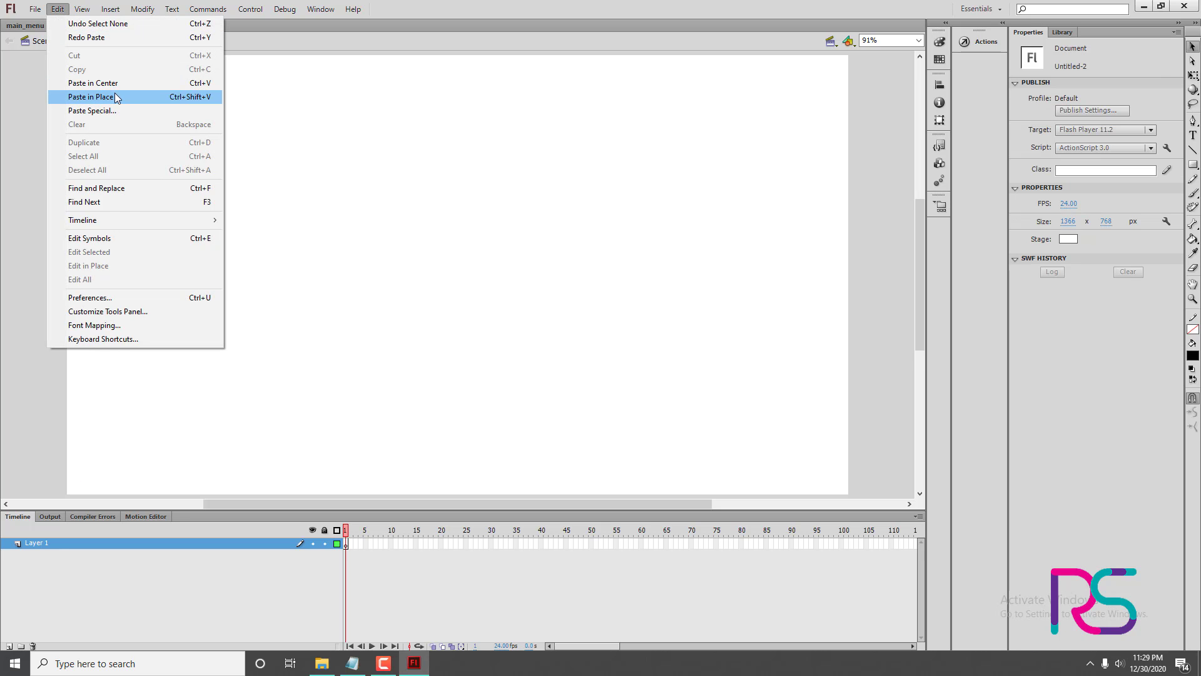
{"action": "left_click", "coordinate": [117, 97]}
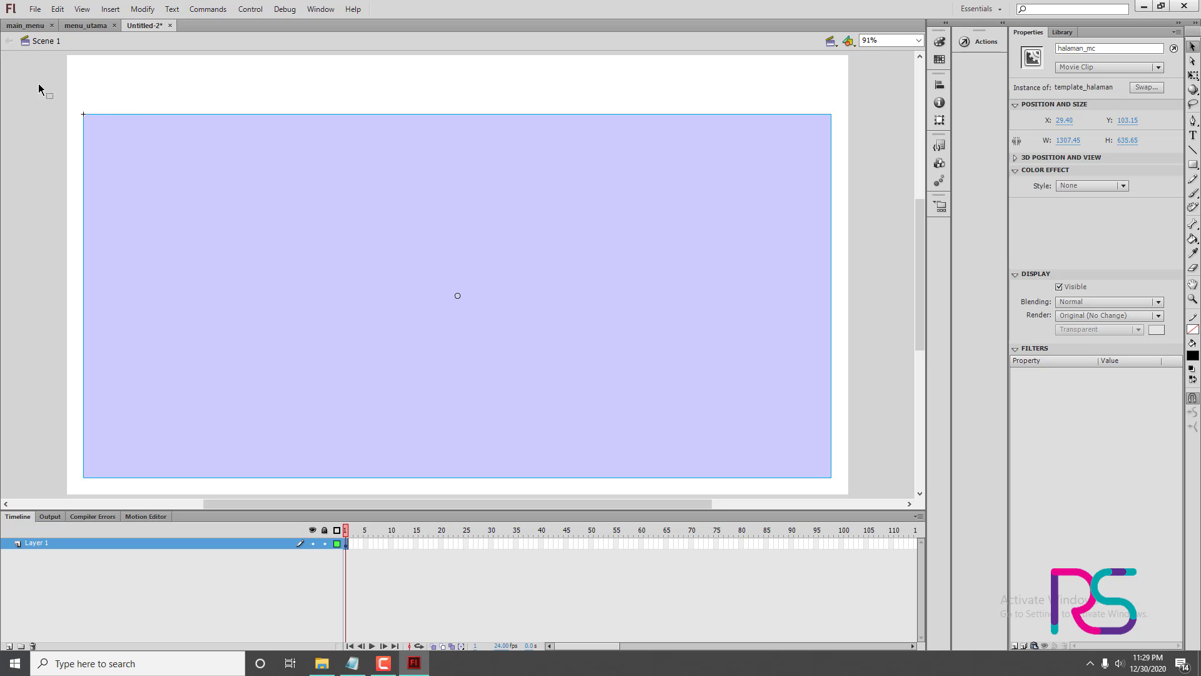
{"action": "left_click", "coordinate": [856, 340]}
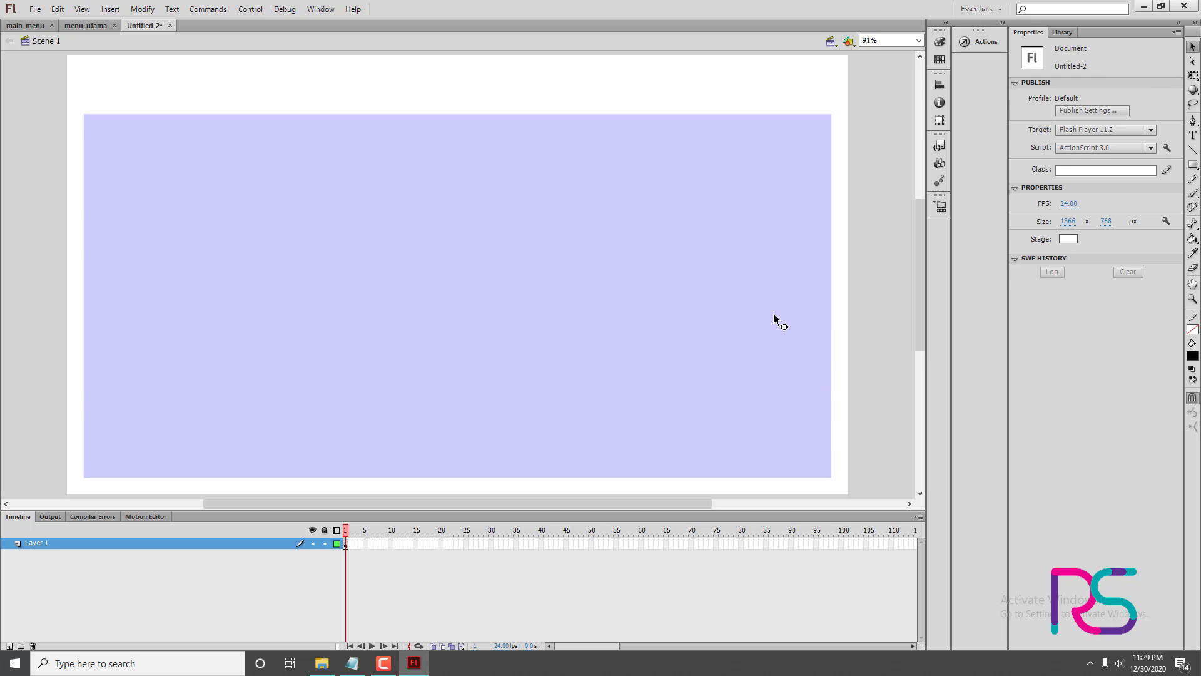
{"action": "left_click", "coordinate": [774, 322]}
{"action": "left_click", "coordinate": [877, 335]}
{"action": "left_click", "coordinate": [756, 321]}
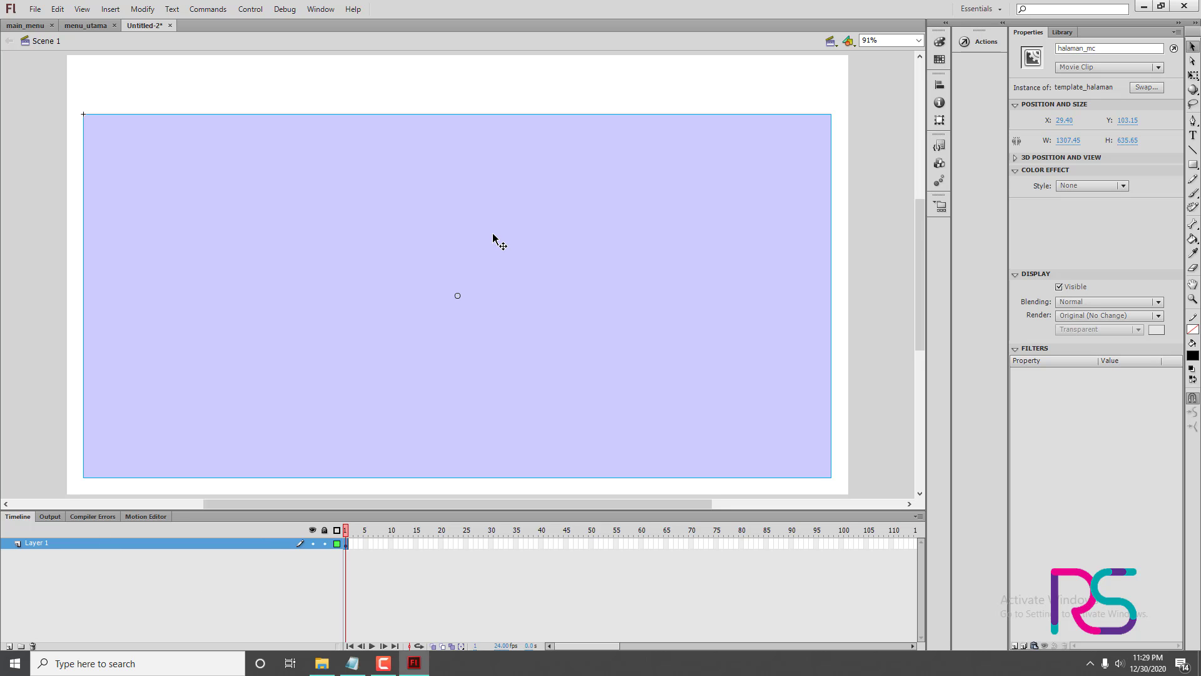
{"action": "left_click", "coordinate": [875, 198]}
{"action": "left_click", "coordinate": [697, 200]}
{"action": "left_click", "coordinate": [872, 253]}
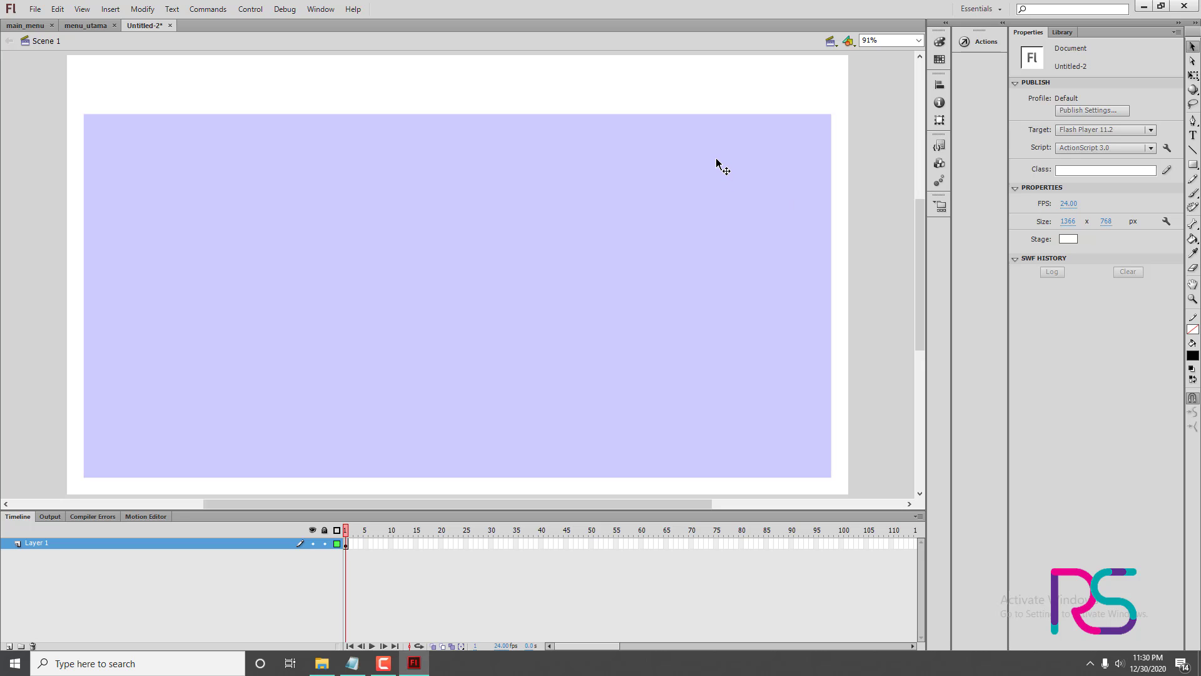
{"action": "left_click", "coordinate": [614, 268]}
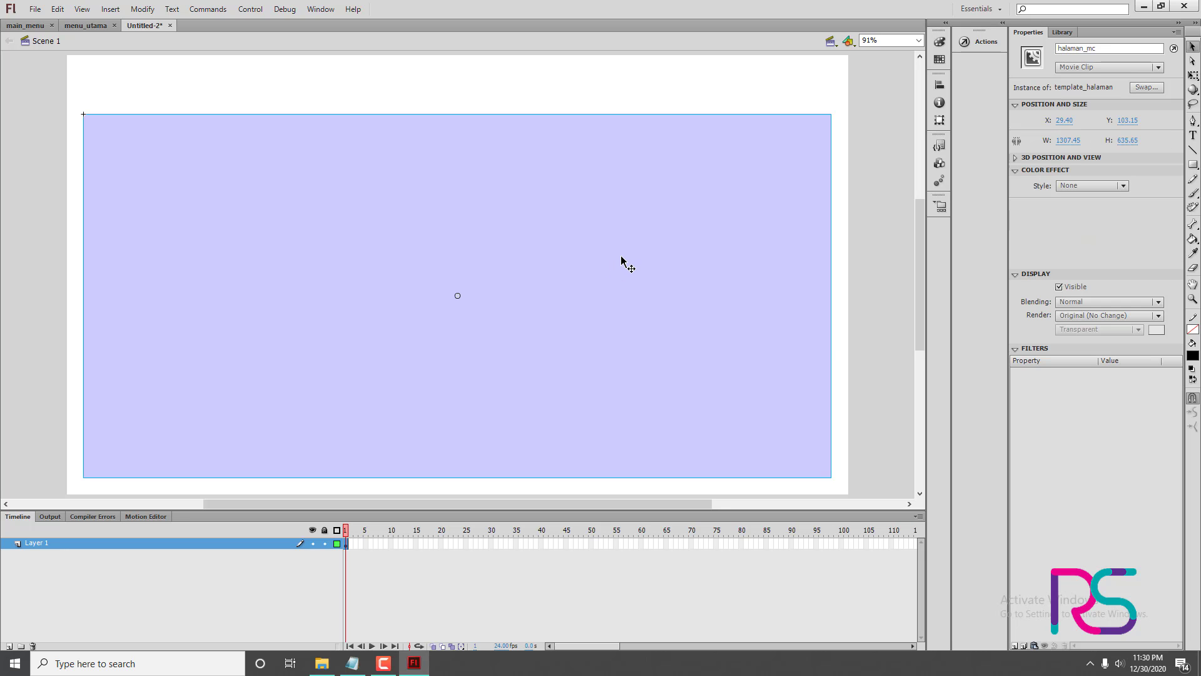
- Add the text "ANIMASI TEXT BERGERAK" and move it into the page area's upper-left corner, at about X 49, Y 133
{"action": "left_click", "coordinate": [1193, 136]}
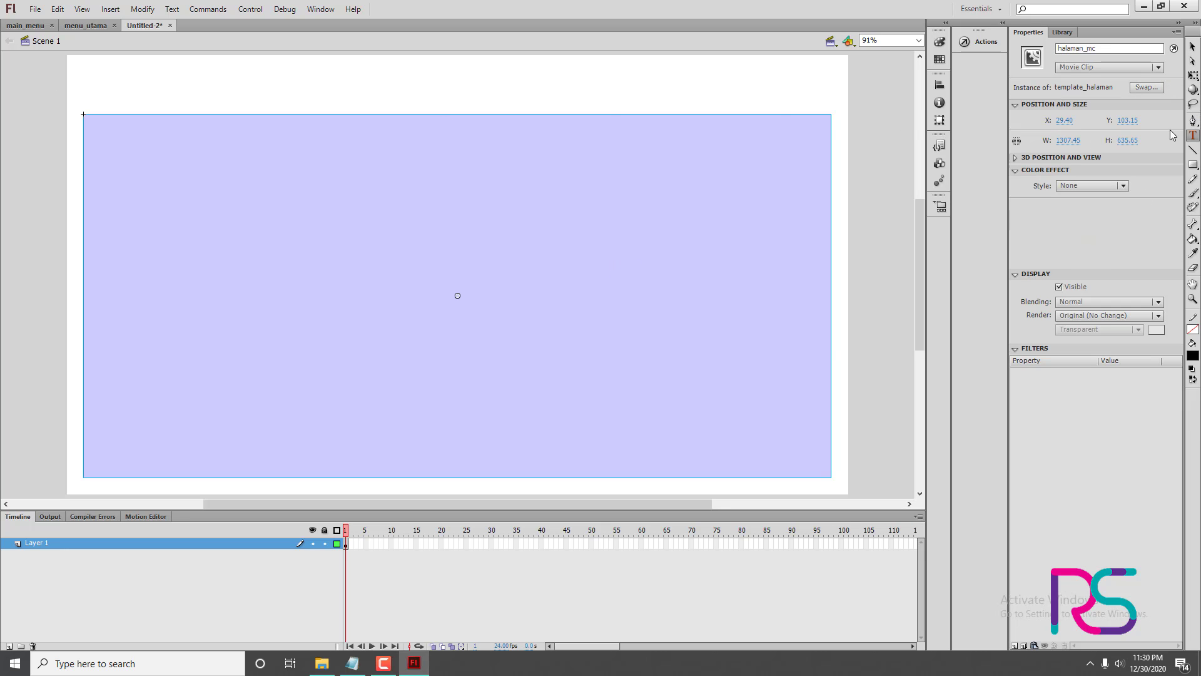
{"action": "left_click", "coordinate": [306, 236]}
{"action": "type", "text": "AN"}
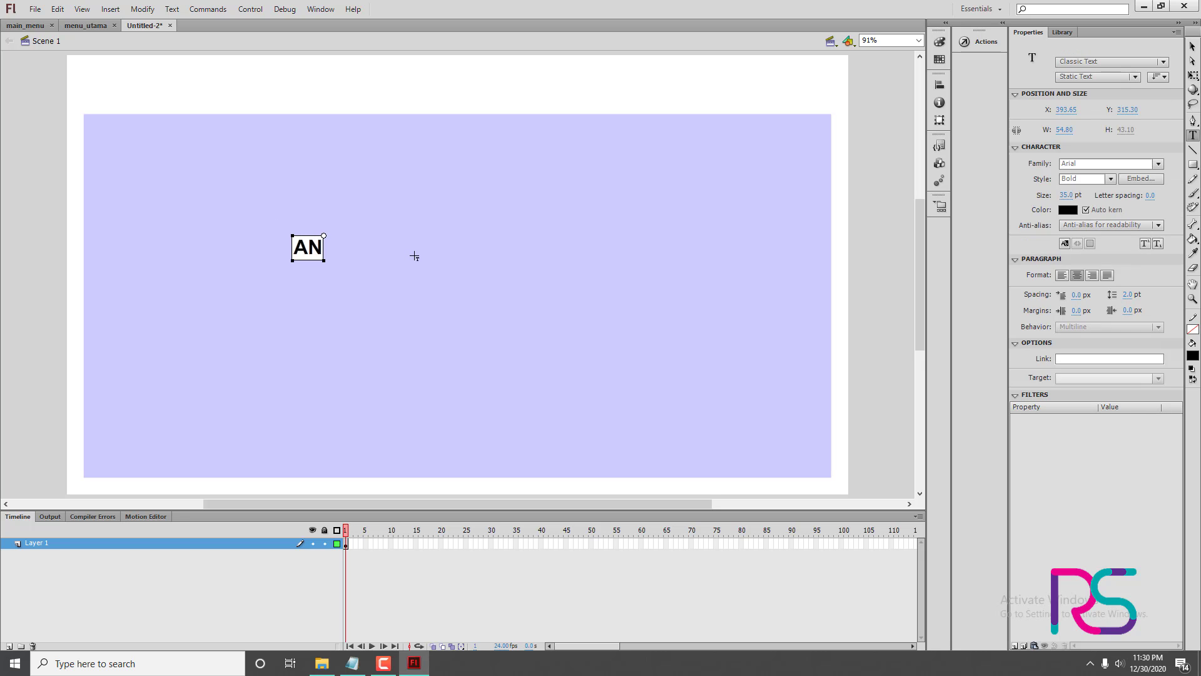
{"action": "type", "text": "M"}
{"action": "key", "text": "BackSpace"}
{"action": "type", "text": "IMASI"}
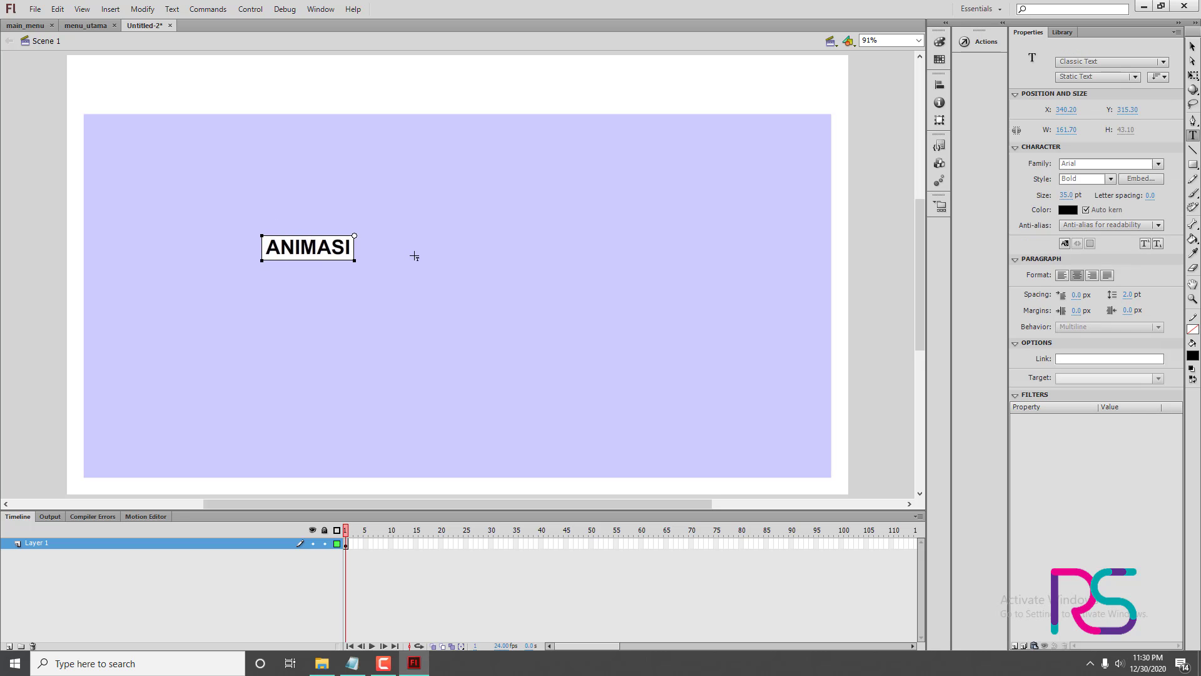
{"action": "type", "text": " TEXT BERGERAK"}
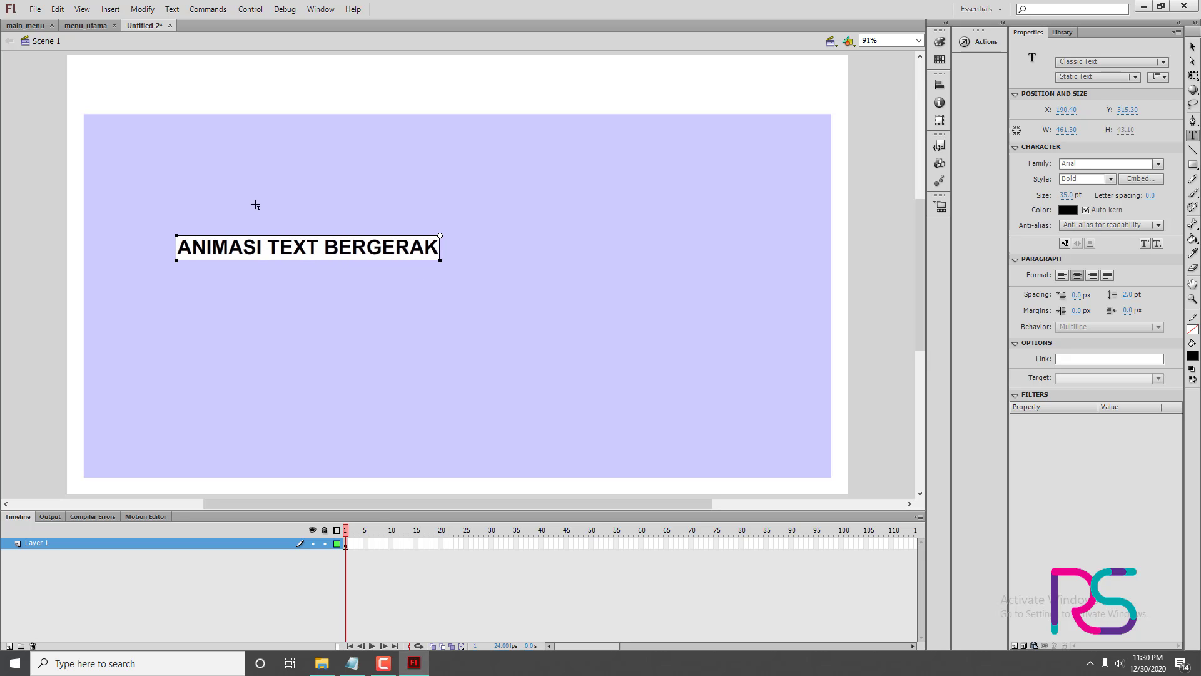
{"action": "left_click", "coordinate": [1192, 46]}
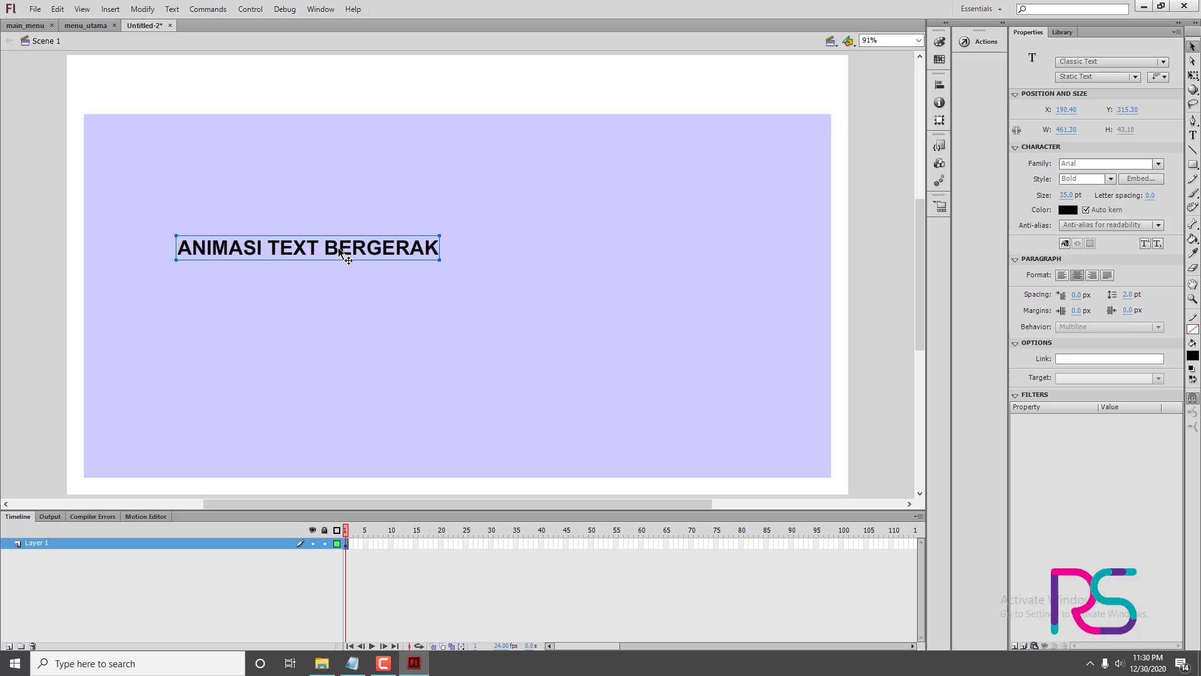
{"action": "left_click_drag", "start_coordinate": [338, 251], "coordinate": [258, 146]}
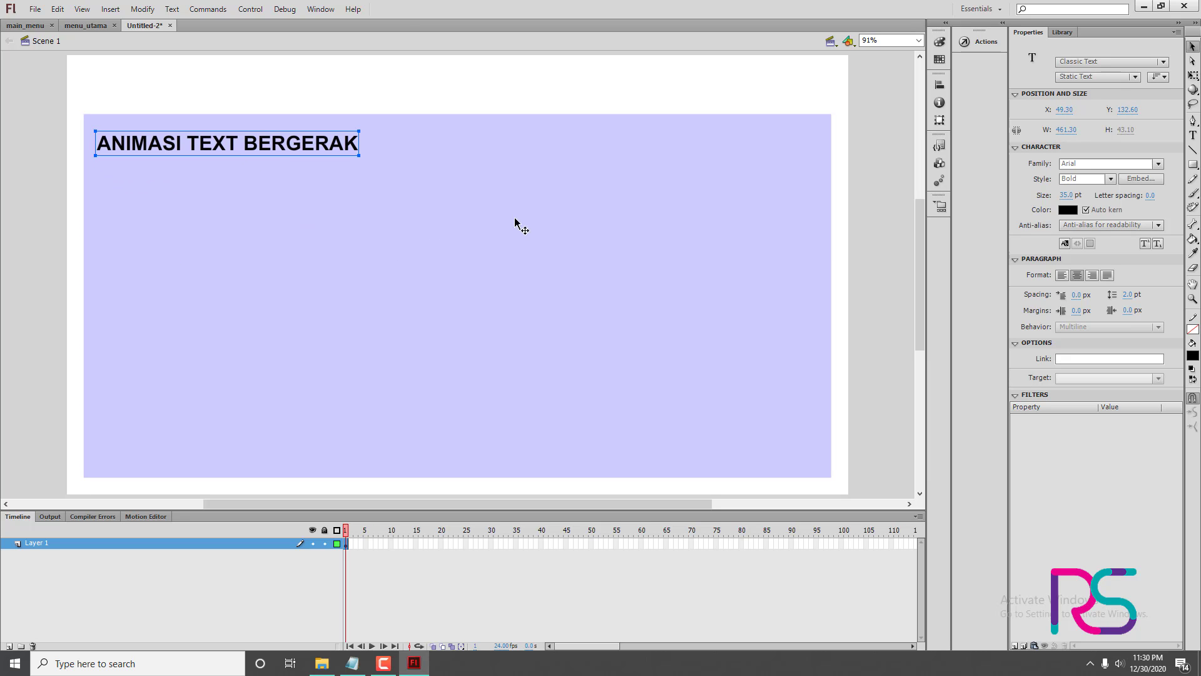
- Add a layer named "masking" above Layer 1 with an in-place copy of the page area, and lock and hide it
{"action": "left_click", "coordinate": [619, 231]}
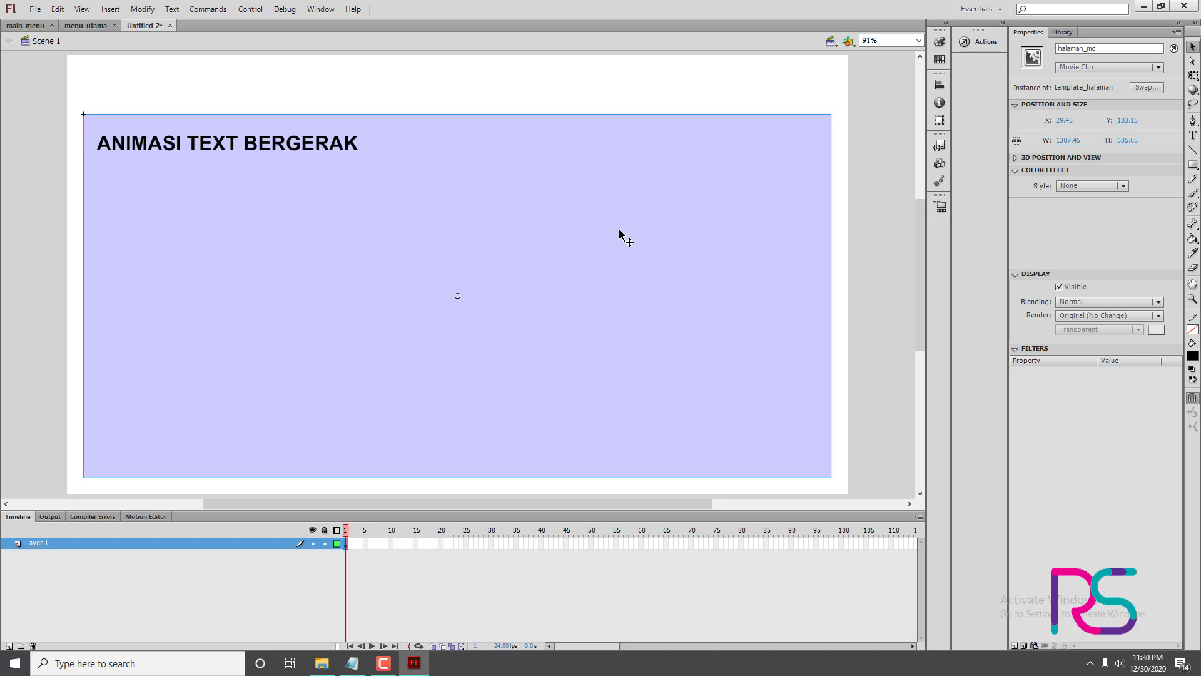
{"action": "left_click", "coordinate": [9, 646]}
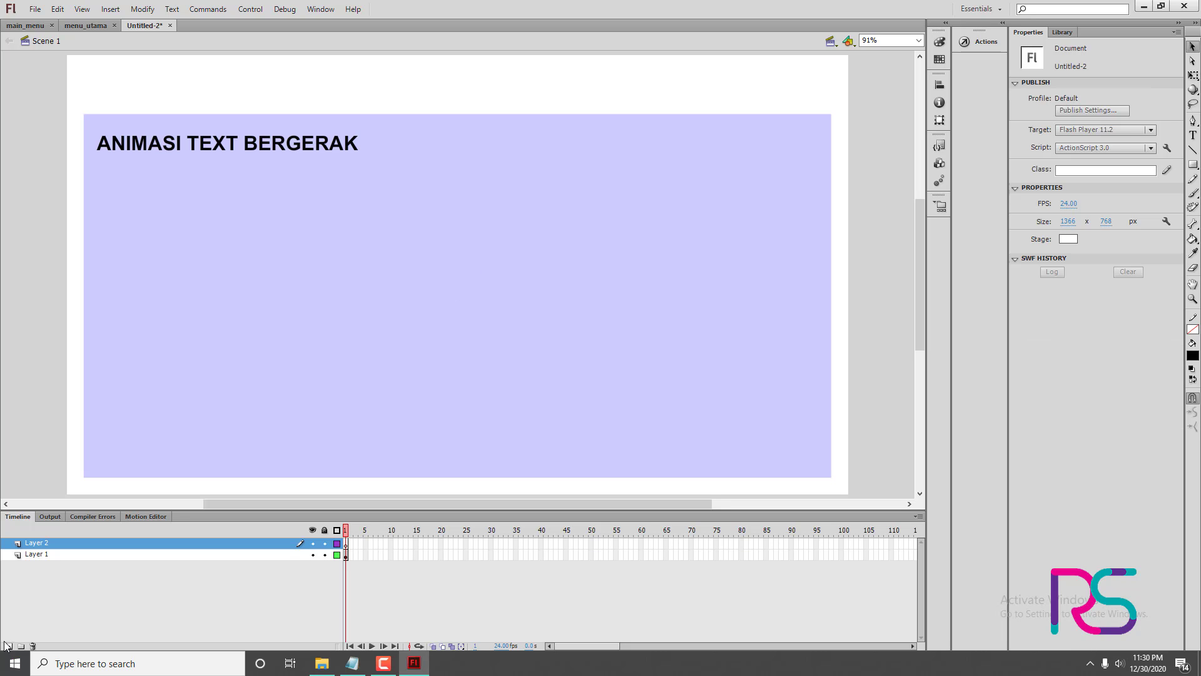
{"action": "double_click", "coordinate": [48, 544]}
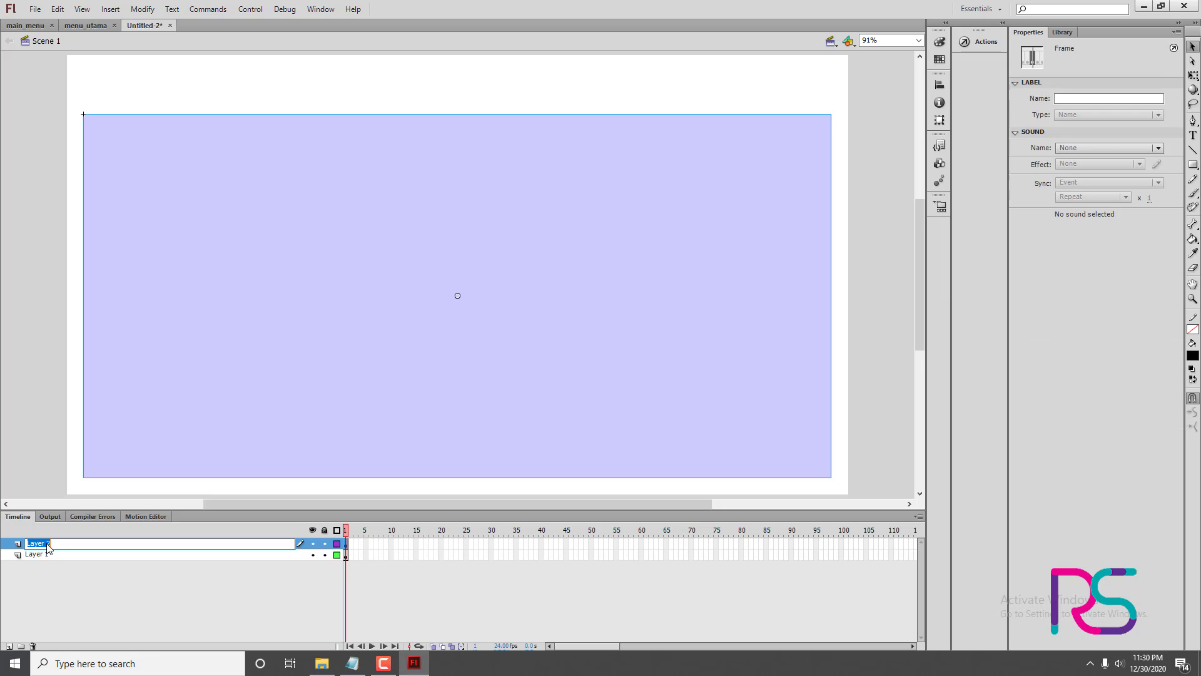
{"action": "type", "text": "masklin"}
{"action": "key", "text": "BackSpace"}
{"action": "key", "text": "BackSpace"}
{"action": "type", "text": "ng"}
{"action": "key", "text": "Return"}
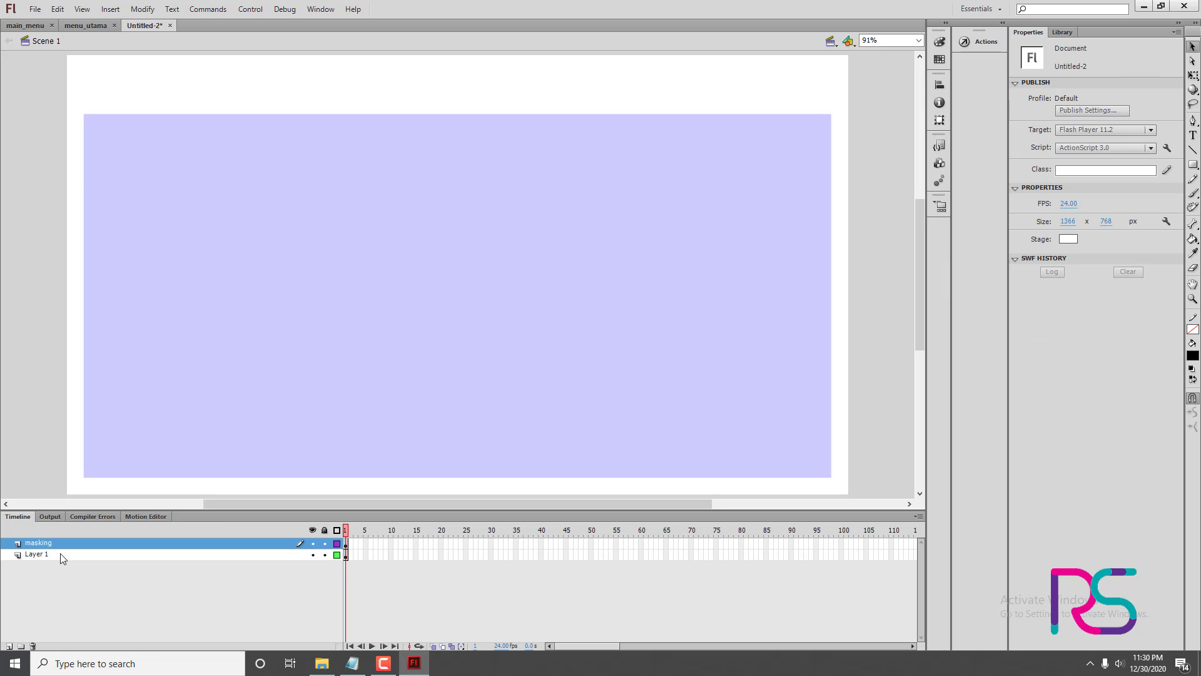
{"action": "left_click", "coordinate": [324, 543]}
{"action": "left_click", "coordinate": [312, 543]}
- Move the "ANIMASI TEXT BERGERAK" text up to about Y 123 and convert it to a graphic symbol named "text_animasi"
{"action": "left_click", "coordinate": [234, 141]}
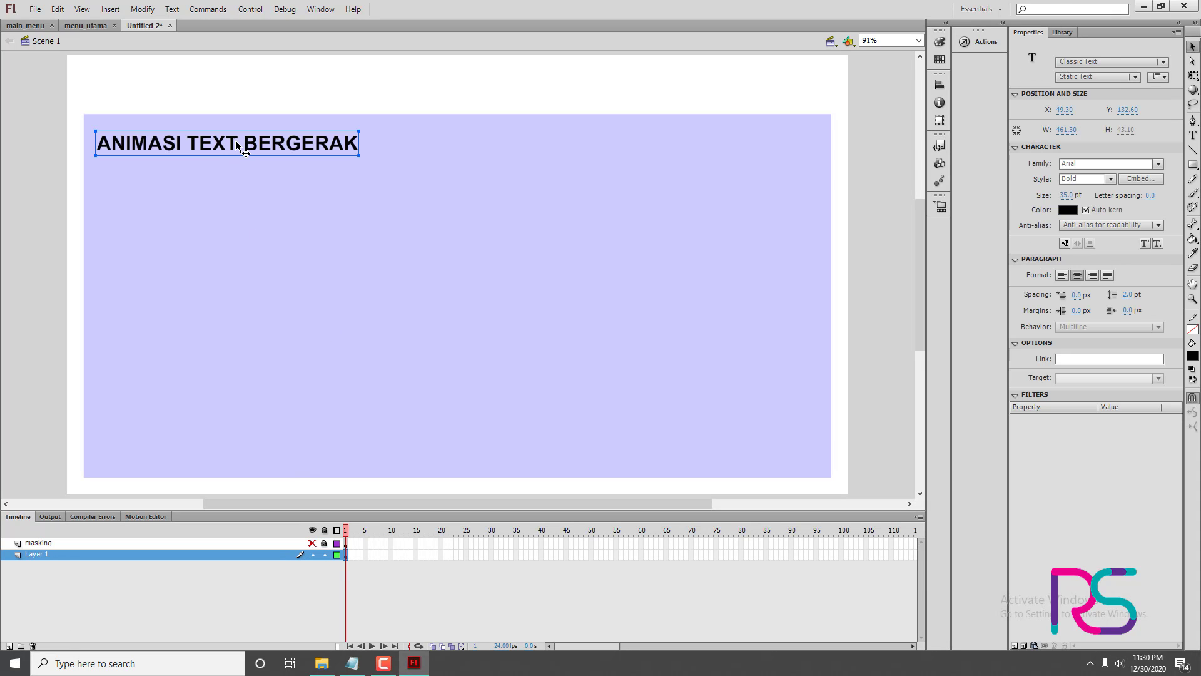
{"action": "left_click_drag", "start_coordinate": [235, 140], "coordinate": [232, 132]}
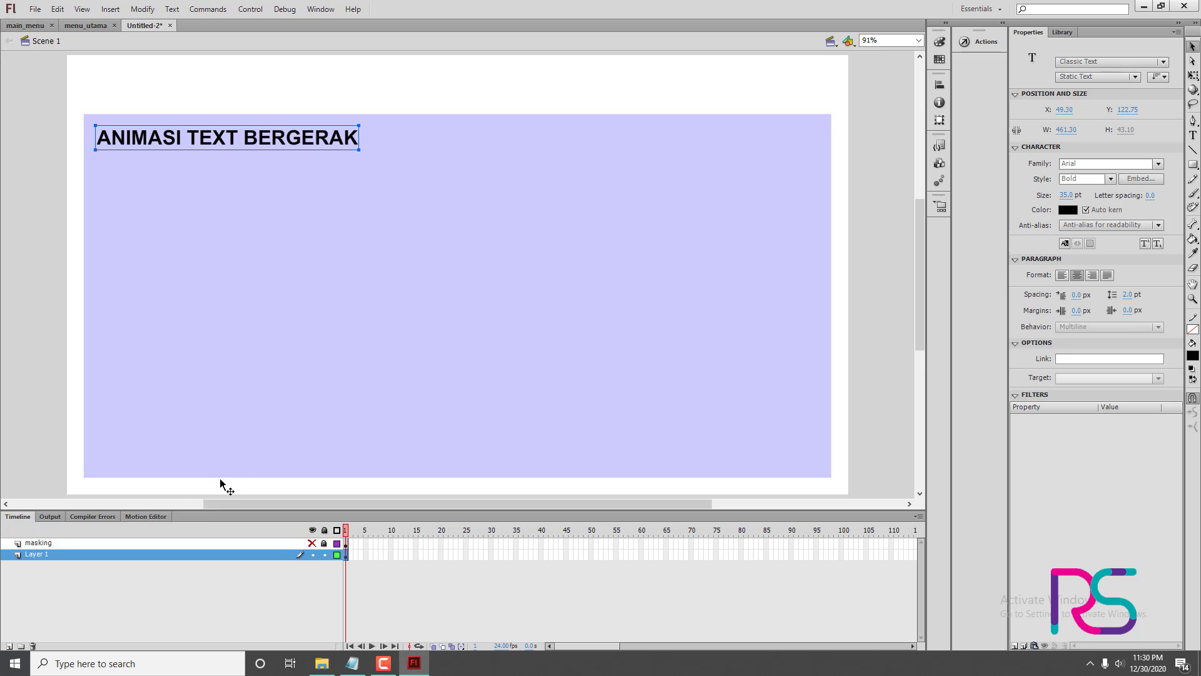
{"action": "key", "text": "F8"}
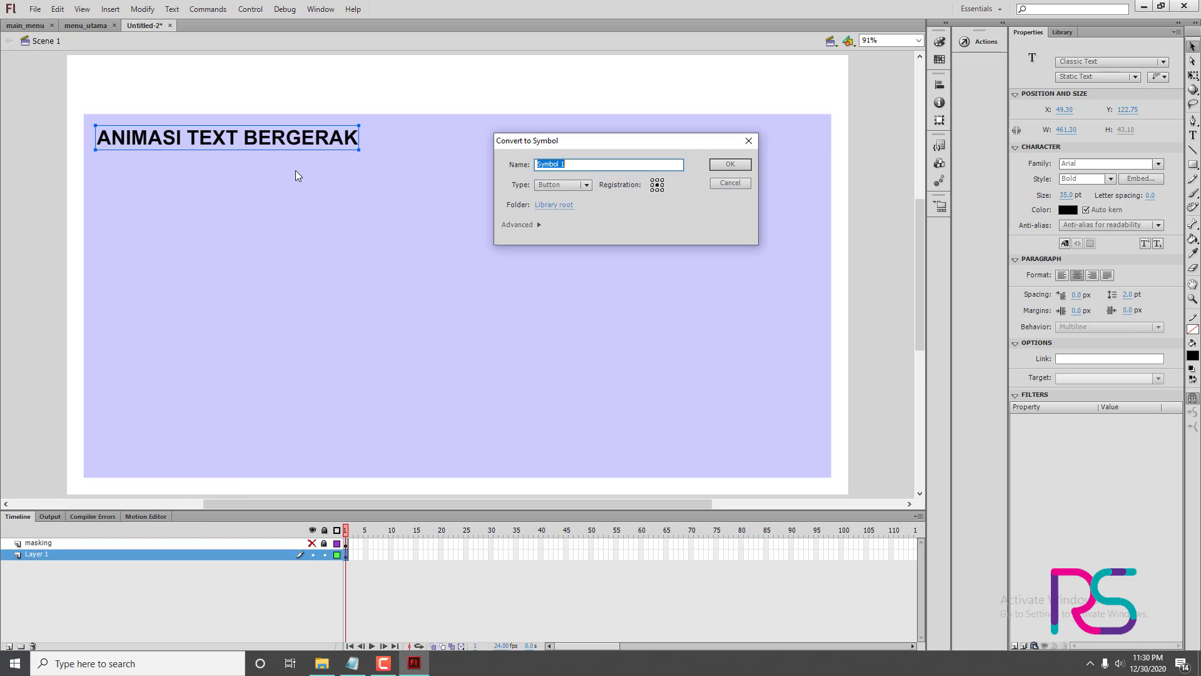
{"action": "type", "text": "rt"}
{"action": "left_click", "coordinate": [575, 190]}
{"action": "left_click", "coordinate": [576, 227]}
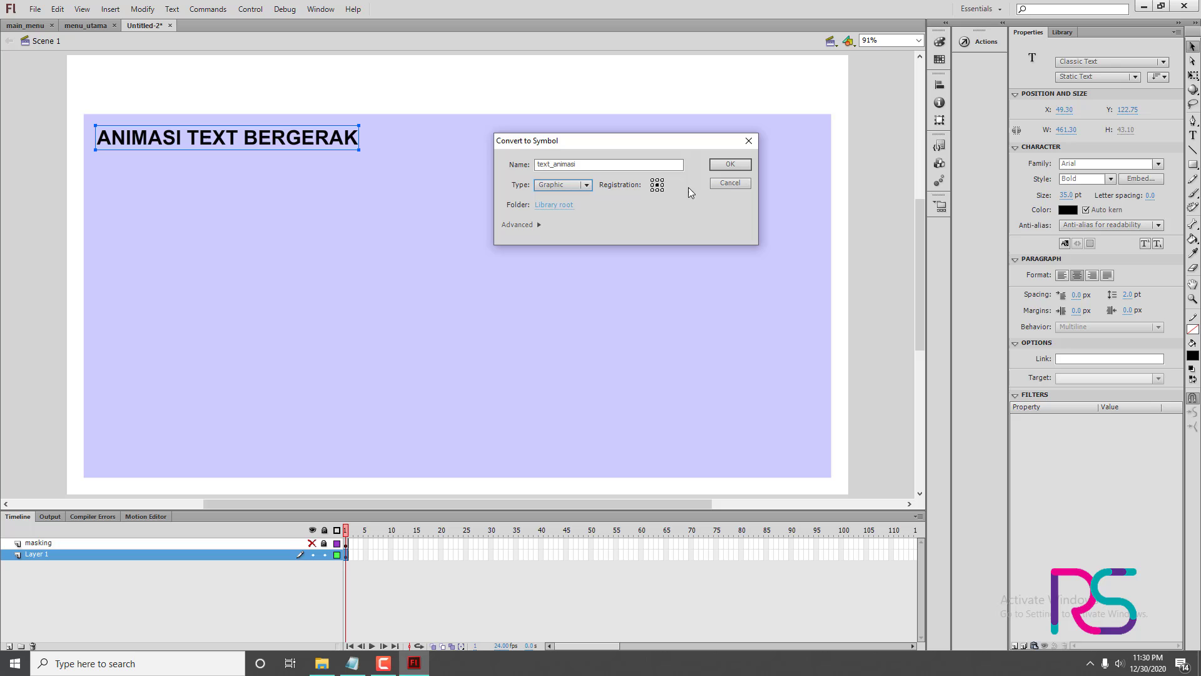
{"action": "left_click", "coordinate": [728, 166]}
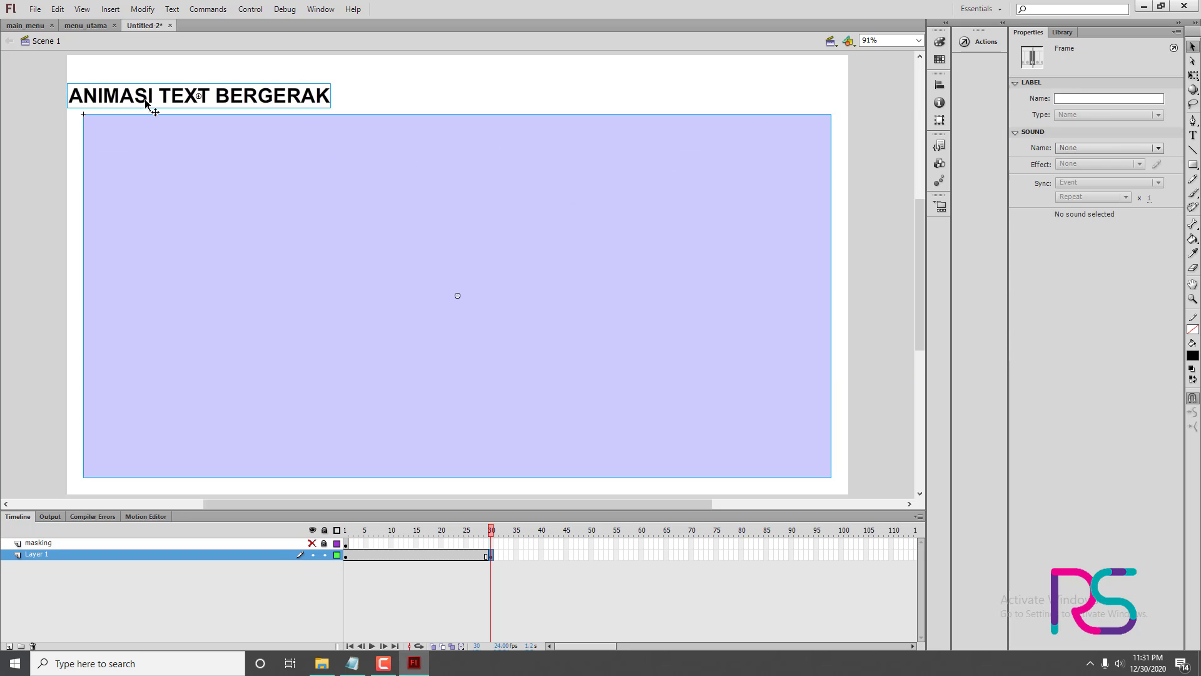
- Insert a keyframe at frame 35 of the txt layer for the animated text
{"action": "left_click", "coordinate": [479, 568]}
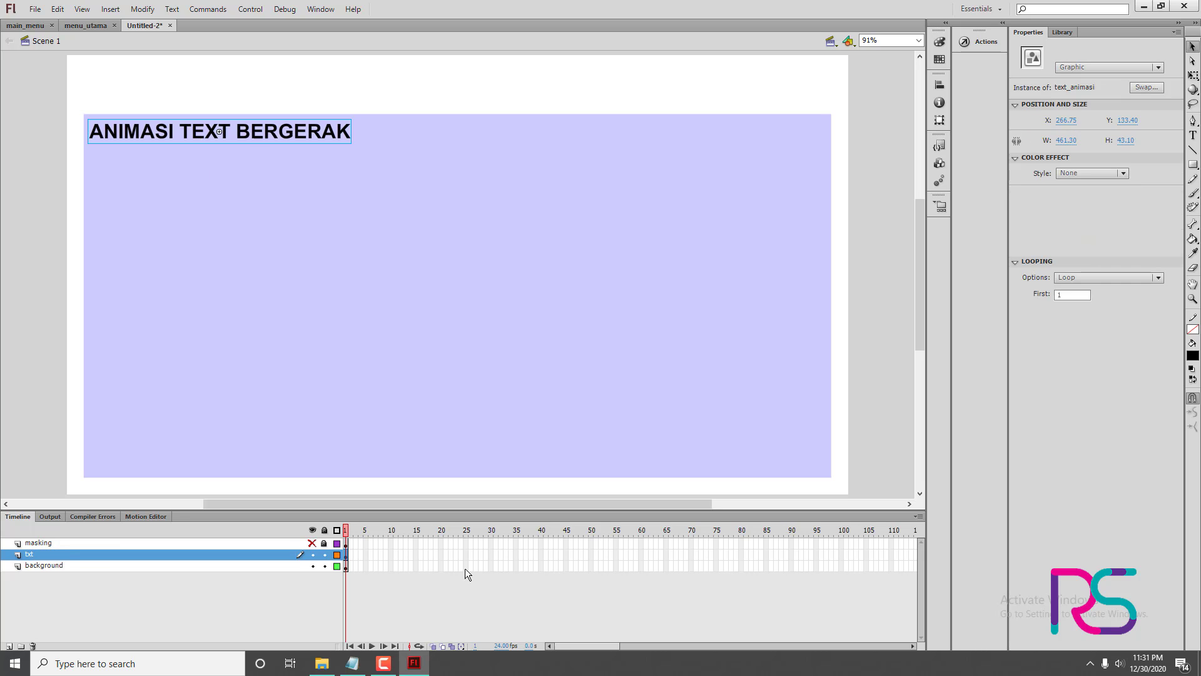
{"action": "left_click", "coordinate": [516, 555]}
{"action": "key", "text": "F6"}
{"action": "scroll", "coordinate": [628, 567], "scroll_direction": "down", "scroll_amount": 8}
{"action": "key", "text": "F4"}
{"action": "key", "text": "F4"}
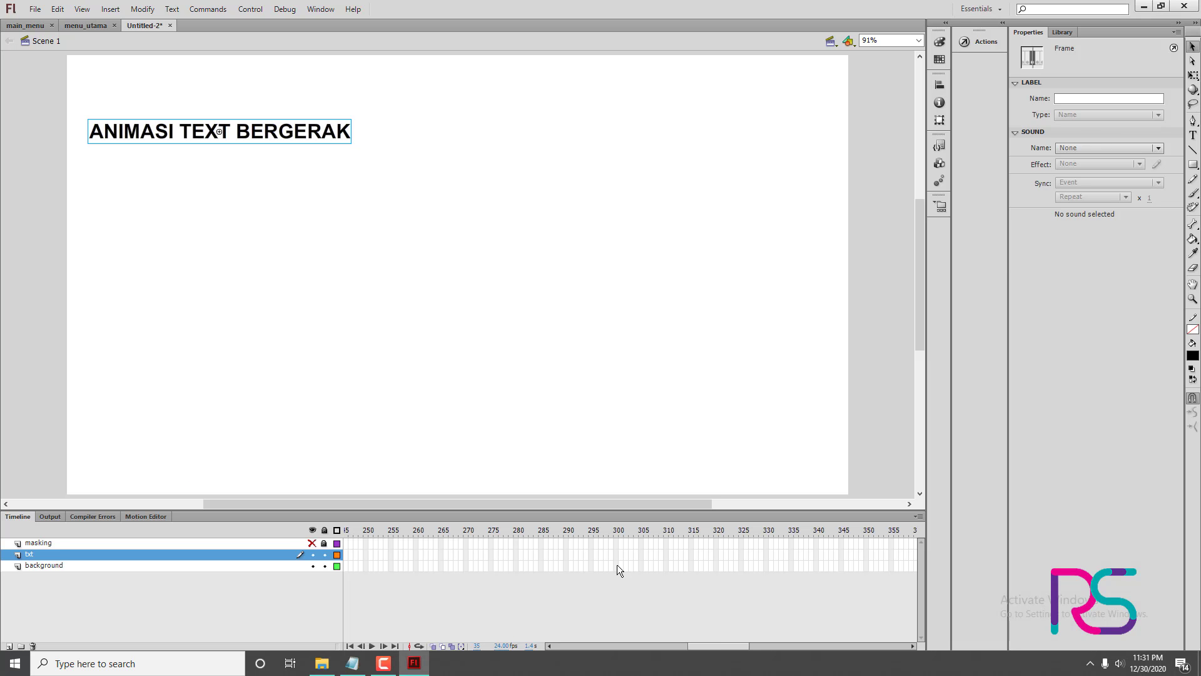
- Extend the background, txt and masking layers to frame 300
{"action": "left_click", "coordinate": [617, 564]}
{"action": "key", "text": "F6"}
{"action": "left_click", "coordinate": [617, 554]}
{"action": "key", "text": "F5"}
{"action": "left_click", "coordinate": [616, 544]}
{"action": "key", "text": "F5"}
{"action": "right_click", "coordinate": [617, 569]}
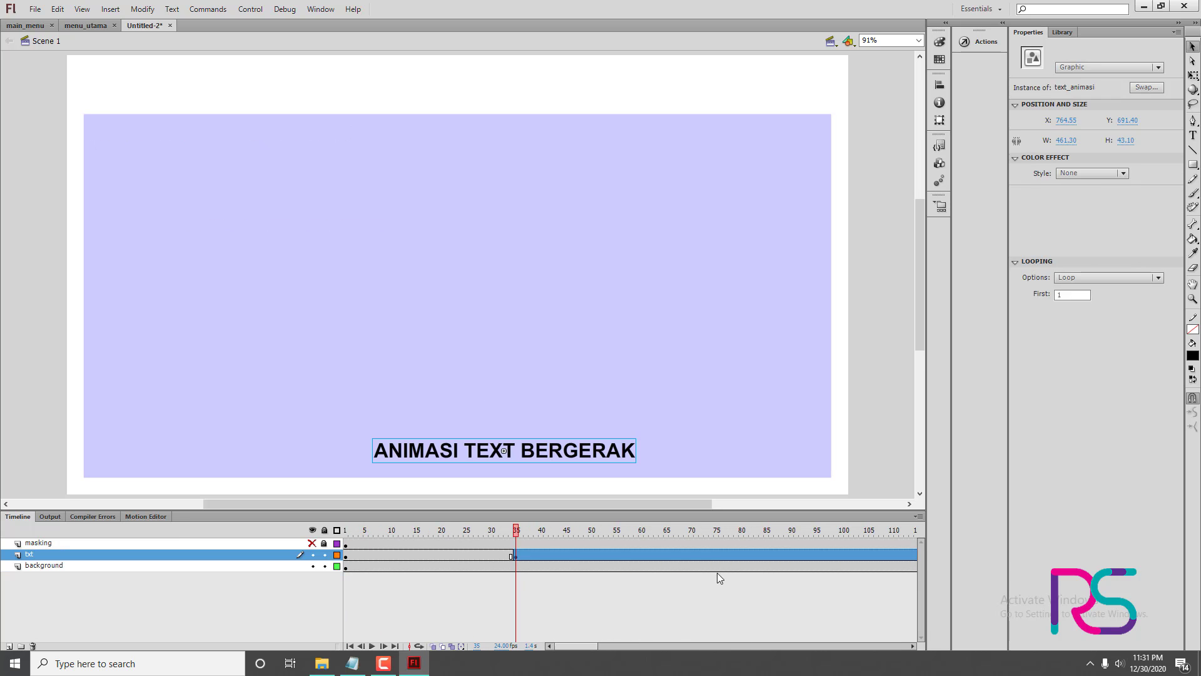
- Add keyframes at frames 75 and 110 of the txt layer, repositioning the animated text within the page area
{"action": "left_click", "coordinate": [716, 555]}
{"action": "left_click_drag", "start_coordinate": [504, 450], "coordinate": [397, 318]}
{"action": "left_click", "coordinate": [892, 555]}
{"action": "key", "text": "F6"}
- Add a series of further keyframes along the txt layer beyond frame 110 for the text's remaining positions
{"action": "left_click", "coordinate": [731, 554]}
{"action": "left_click", "coordinate": [785, 554]}
{"action": "key", "text": "F6"}
{"action": "left_click", "coordinate": [754, 554]}
{"action": "key", "text": "F6"}
{"action": "left_click", "coordinate": [720, 554]}
{"action": "key", "text": "F6"}
{"action": "left_click", "coordinate": [718, 554]}
{"action": "key", "text": "F6"}
{"action": "left_click", "coordinate": [706, 554]}
{"action": "key", "text": "F6"}
{"action": "left_click", "coordinate": [840, 554]}
- Copy the first keyframe of the txt layer and paste it at the end of the text animation
{"action": "mouse_move", "coordinate": [652, 646]}
{"action": "left_mouse_down"}
{"action": "mouse_move", "coordinate": [573, 646]}
{"action": "mouse_move", "coordinate": [665, 645]}
{"action": "left_mouse_up"}
{"action": "right_click", "coordinate": [346, 555]}
{"action": "left_click", "coordinate": [388, 393]}
{"action": "left_click", "coordinate": [742, 556]}
{"action": "right_click", "coordinate": [741, 556]}
{"action": "left_click", "coordinate": [776, 408]}
- Create classic tweens across all keyframe spans of the txt layer and play the animation
{"action": "left_click", "coordinate": [798, 566]}
{"action": "left_click_drag", "start_coordinate": [741, 555], "coordinate": [398, 551]}
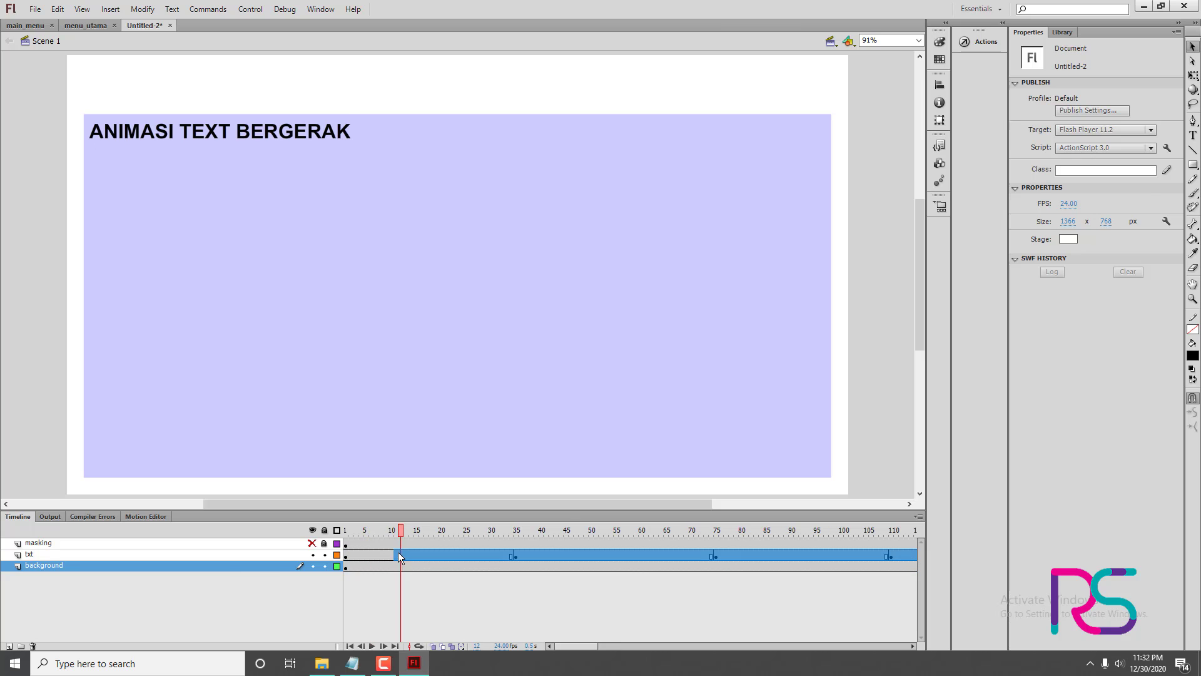
{"action": "right_click", "coordinate": [403, 555]}
{"action": "left_click", "coordinate": [462, 258]}
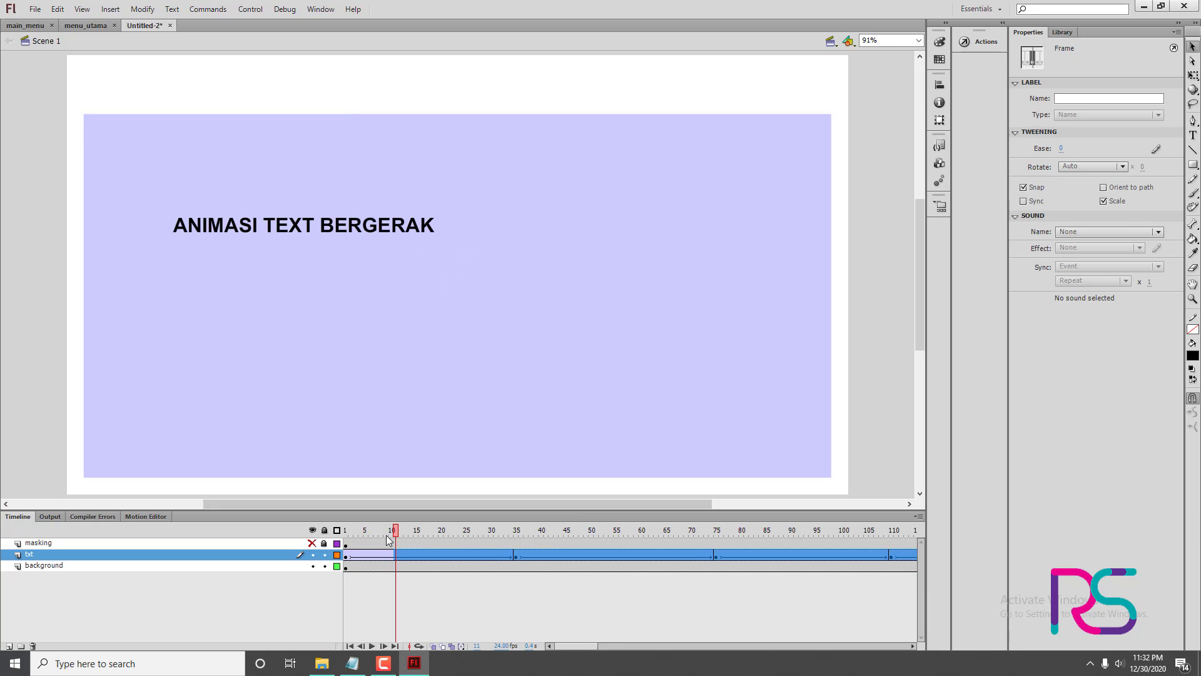
{"action": "key", "text": "Return"}
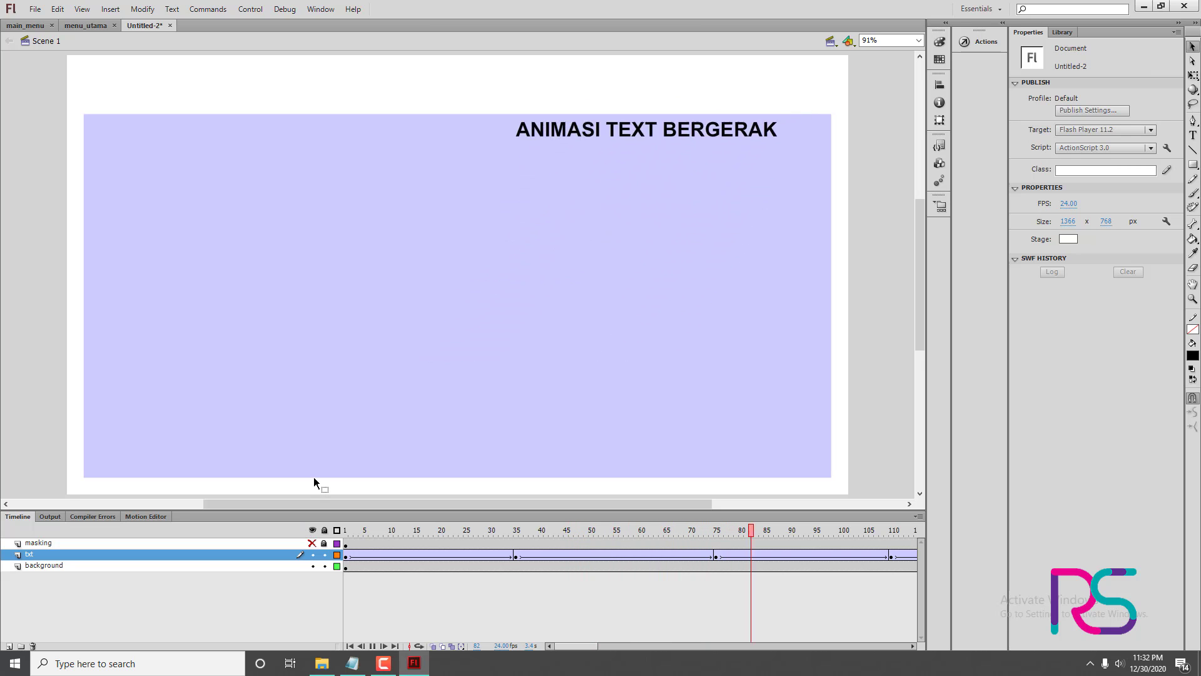
- Show the masking layer, turn it into a mask for the txt layer, and play the animation
{"action": "left_click", "coordinate": [312, 543]}
{"action": "right_click", "coordinate": [277, 542]}
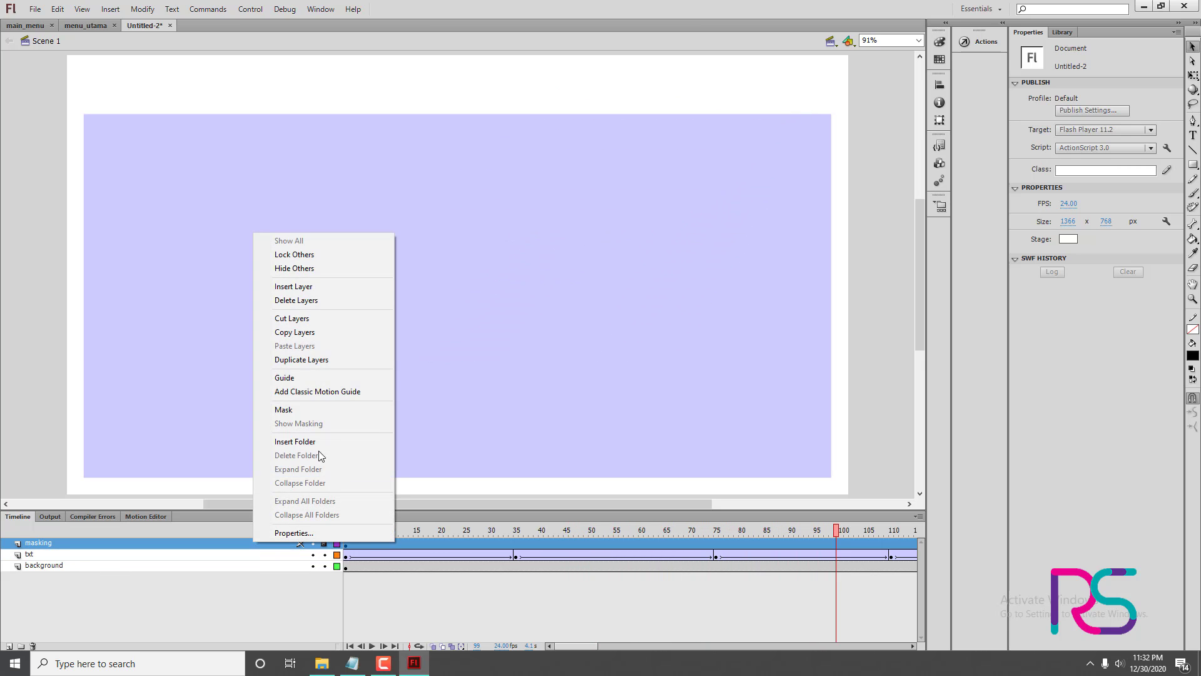
{"action": "left_click", "coordinate": [324, 413]}
{"action": "key", "text": "Return"}
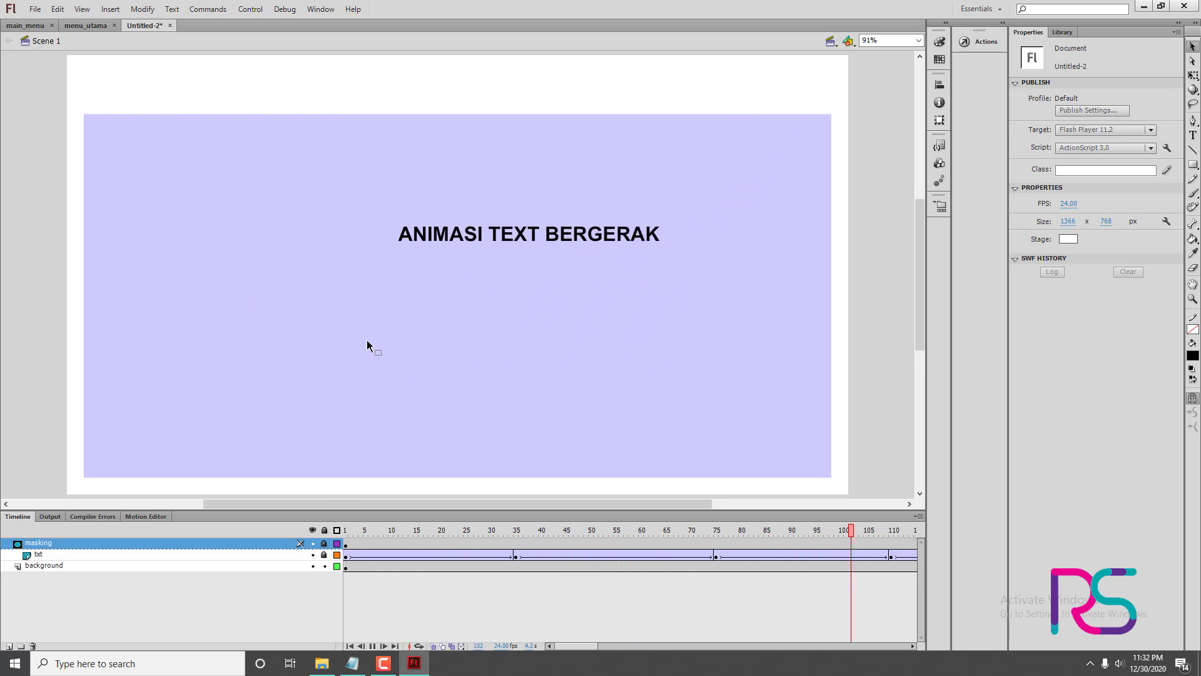
- Save the document as halaman_baru in Flash CS6 format in the PERTEMUAN 10 & 11 folder
{"action": "key", "text": "ctrl+s"}
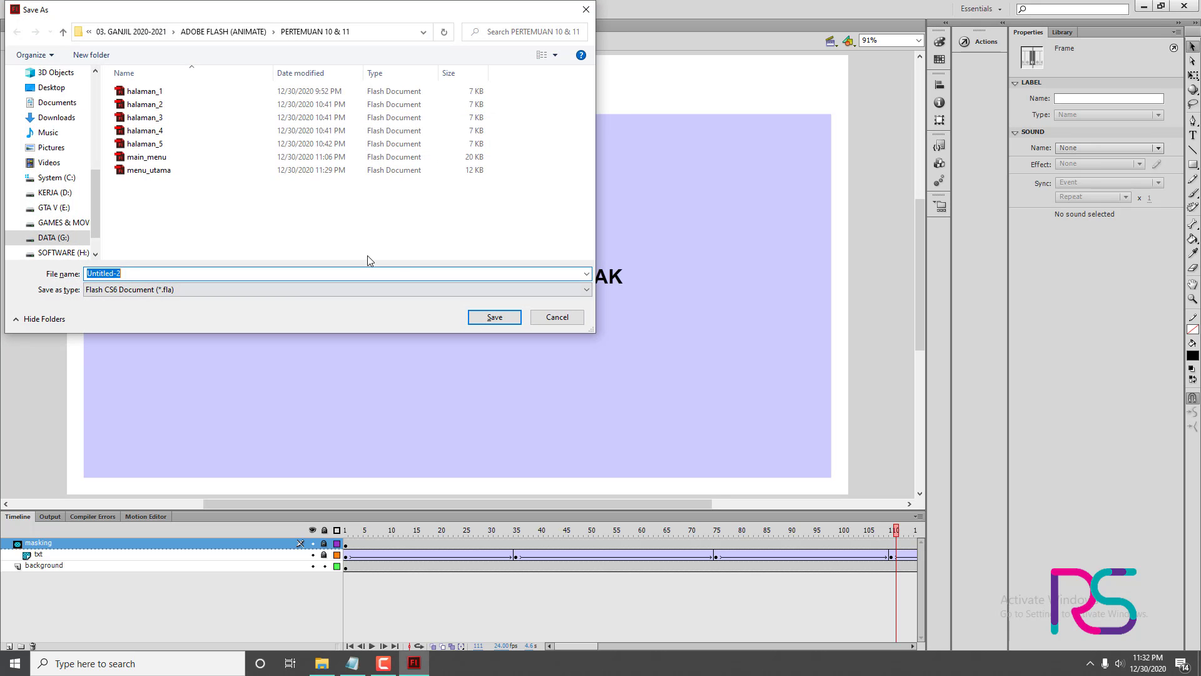
{"action": "type", "text": "halaman"}
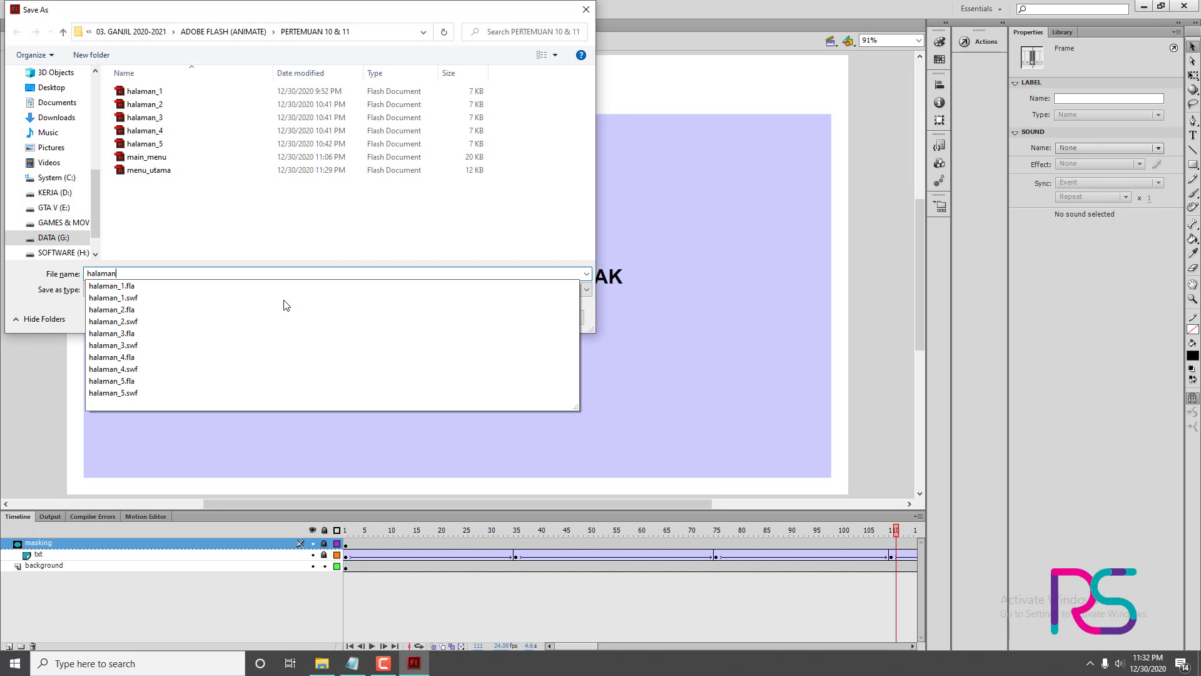
{"action": "type", "text": "_baru"}
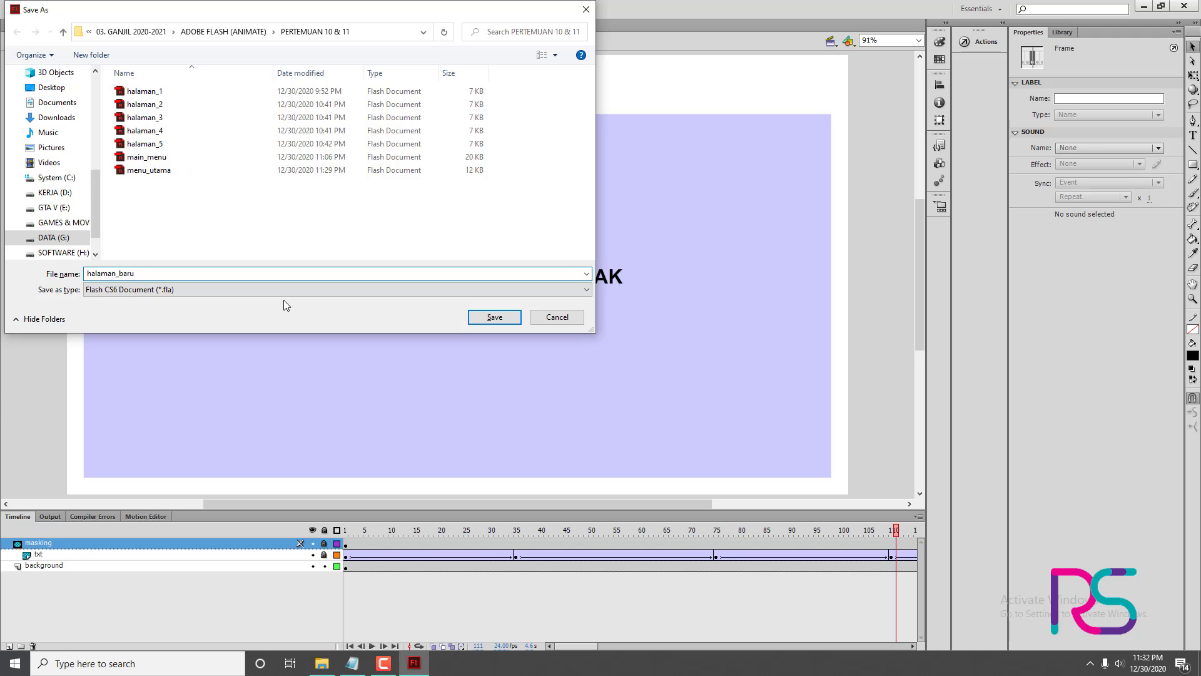
{"action": "left_click", "coordinate": [494, 317]}
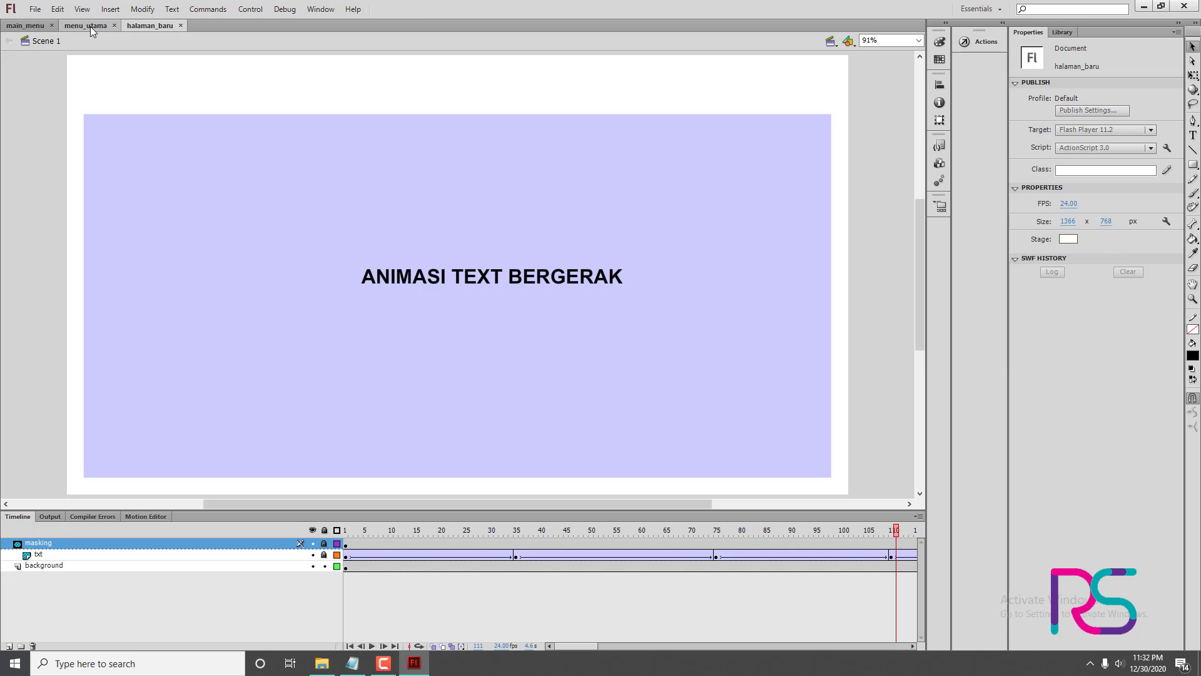
- Test the halaman_baru movie to generate its SWF, close the preview, and close the document
{"action": "key", "text": "ctrl+Return"}
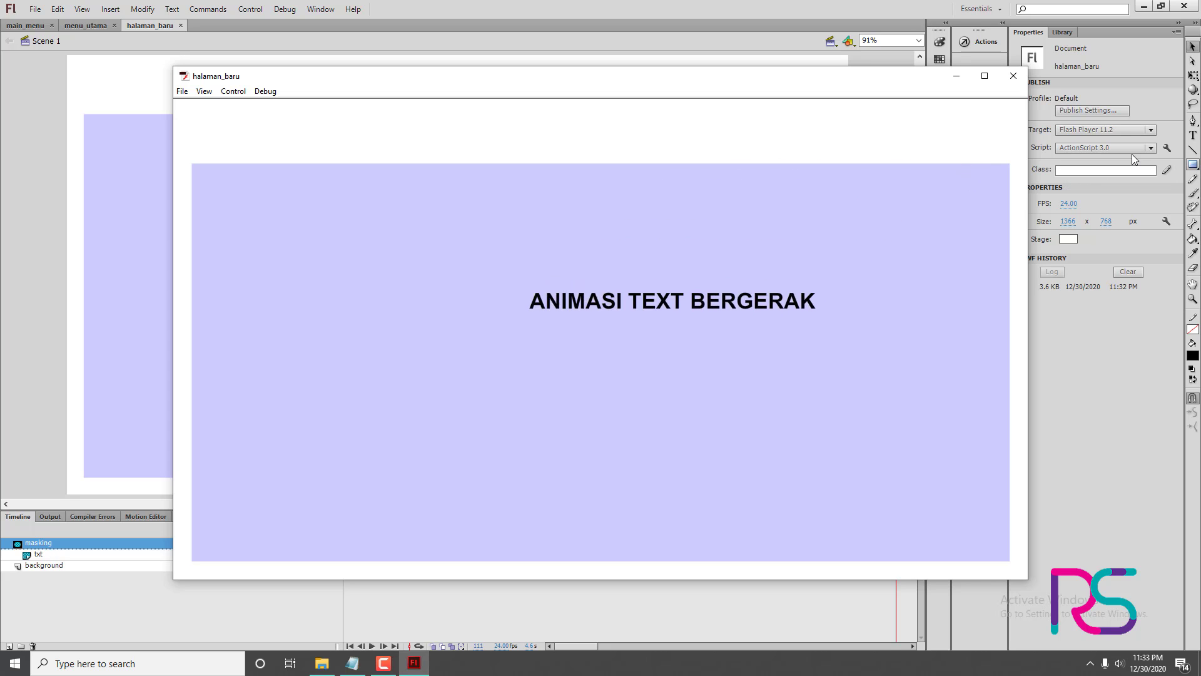
{"action": "left_click", "coordinate": [1013, 76]}
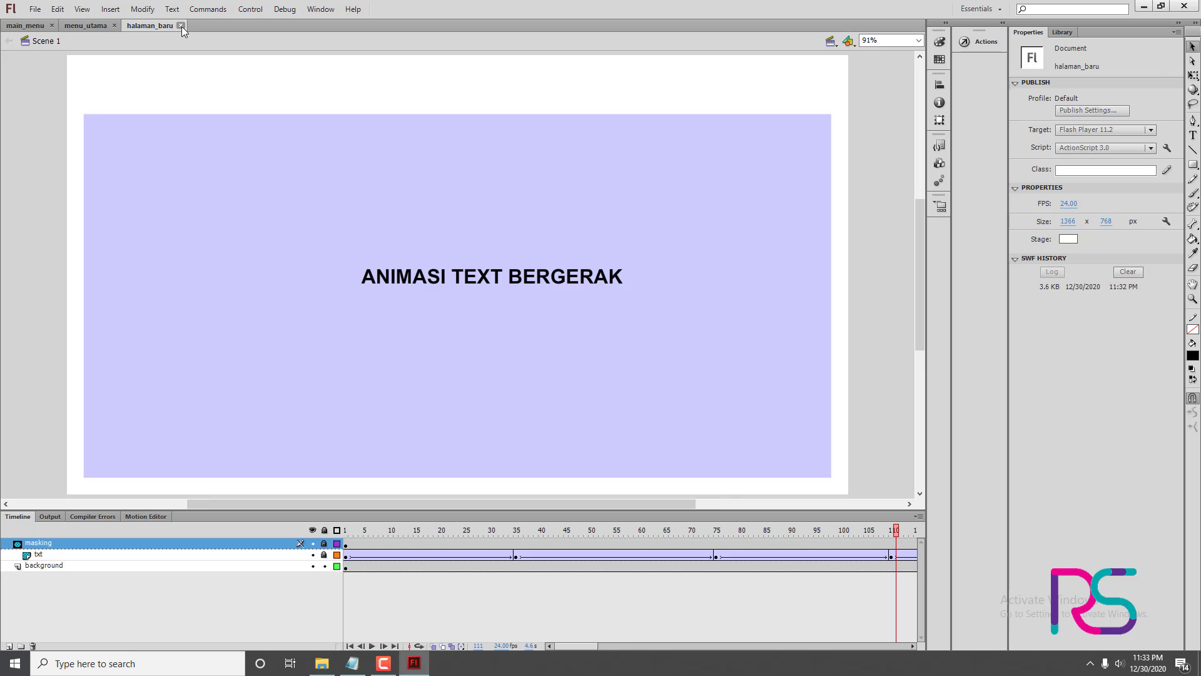
{"action": "left_click", "coordinate": [180, 26]}
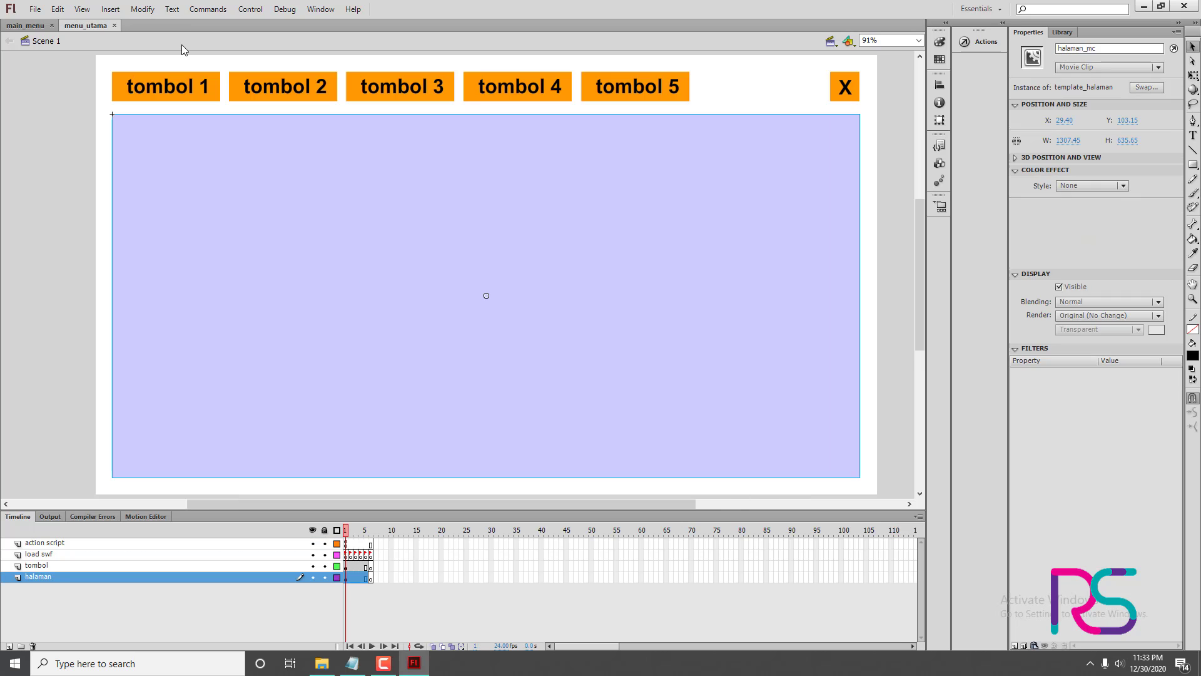
{"action": "left_click", "coordinate": [348, 556]}
{"action": "left_click", "coordinate": [209, 91]}
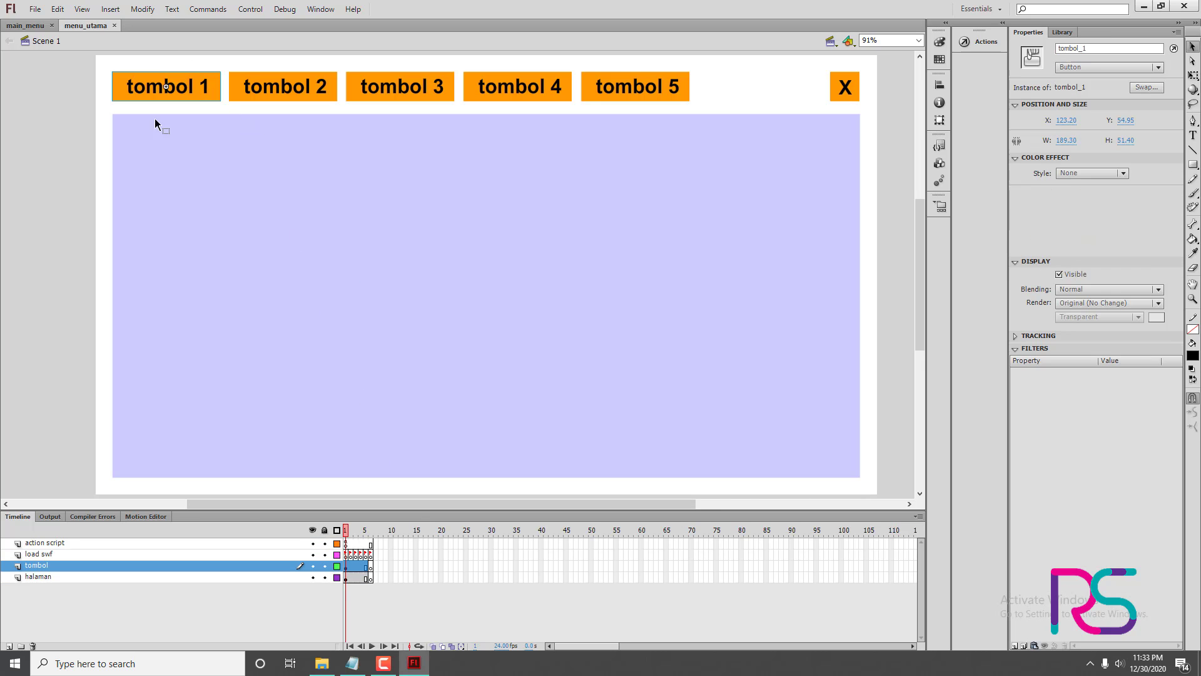
{"action": "left_click", "coordinate": [78, 175]}
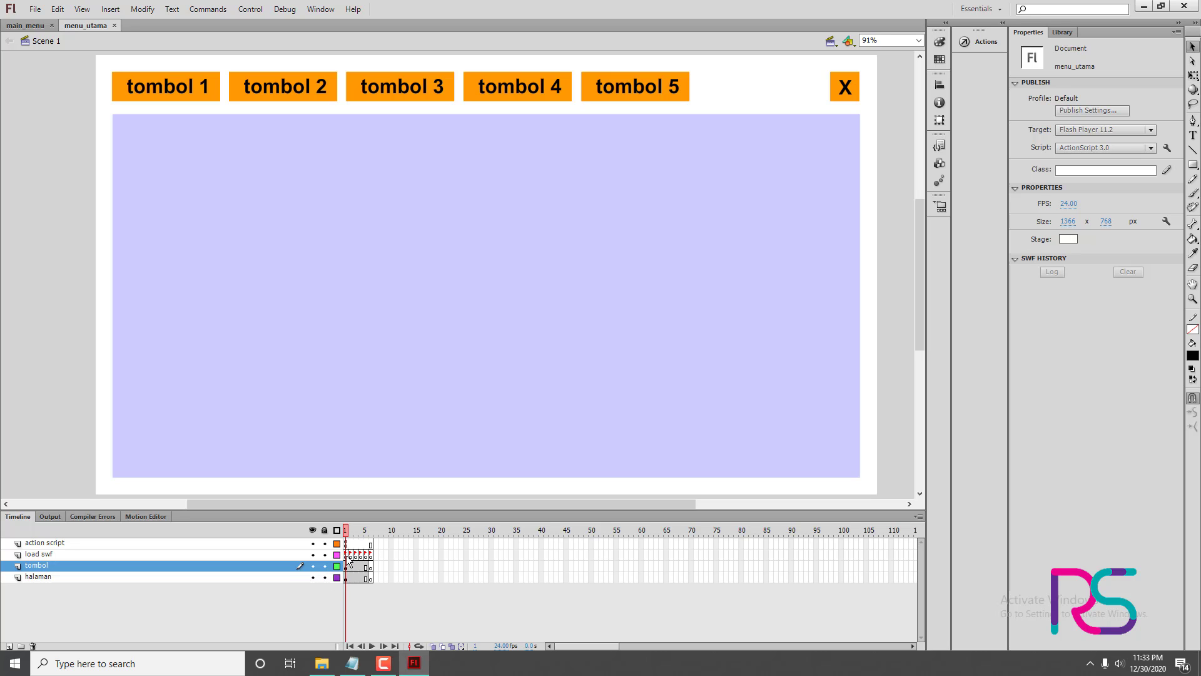
{"action": "left_click", "coordinate": [348, 555]}
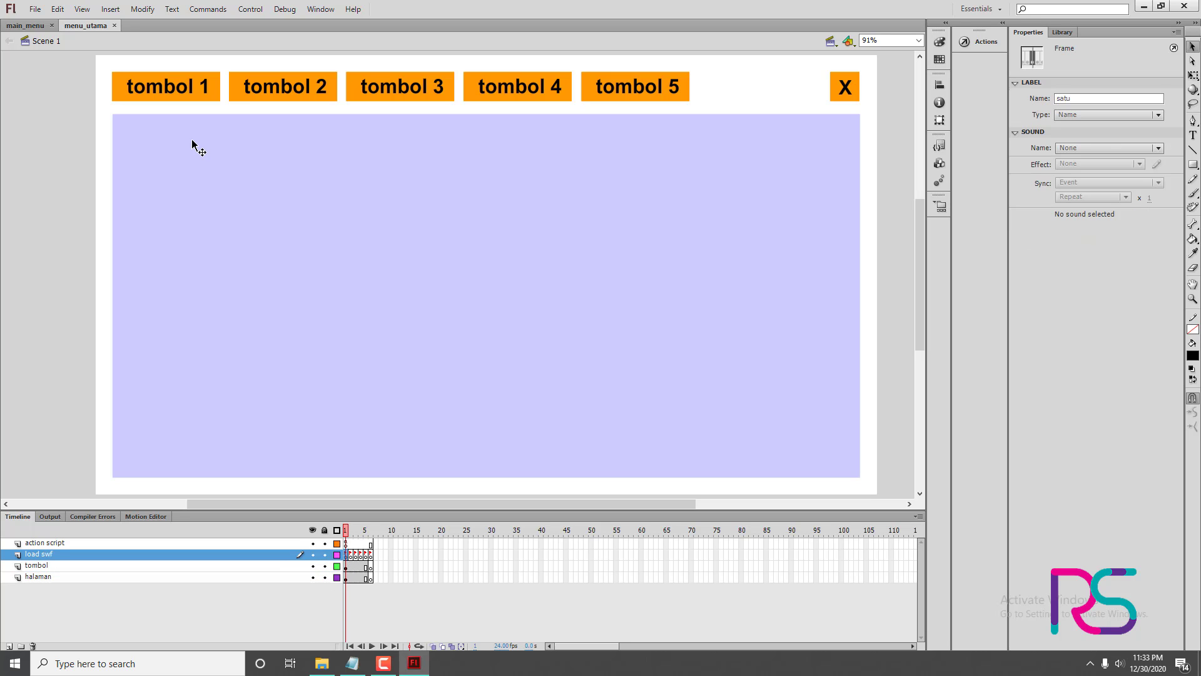
- Copy the entire SWF loader script from frame 1 of the action load movie layer in main_menu
{"action": "left_click", "coordinate": [26, 25]}
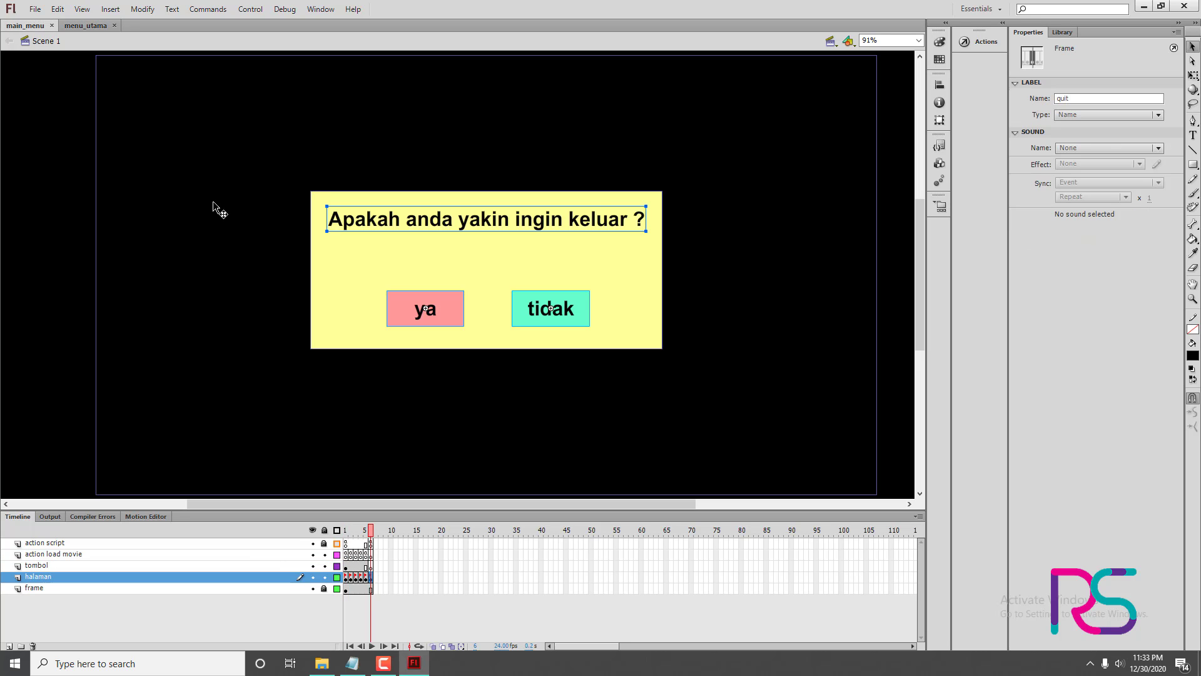
{"action": "left_click", "coordinate": [348, 555]}
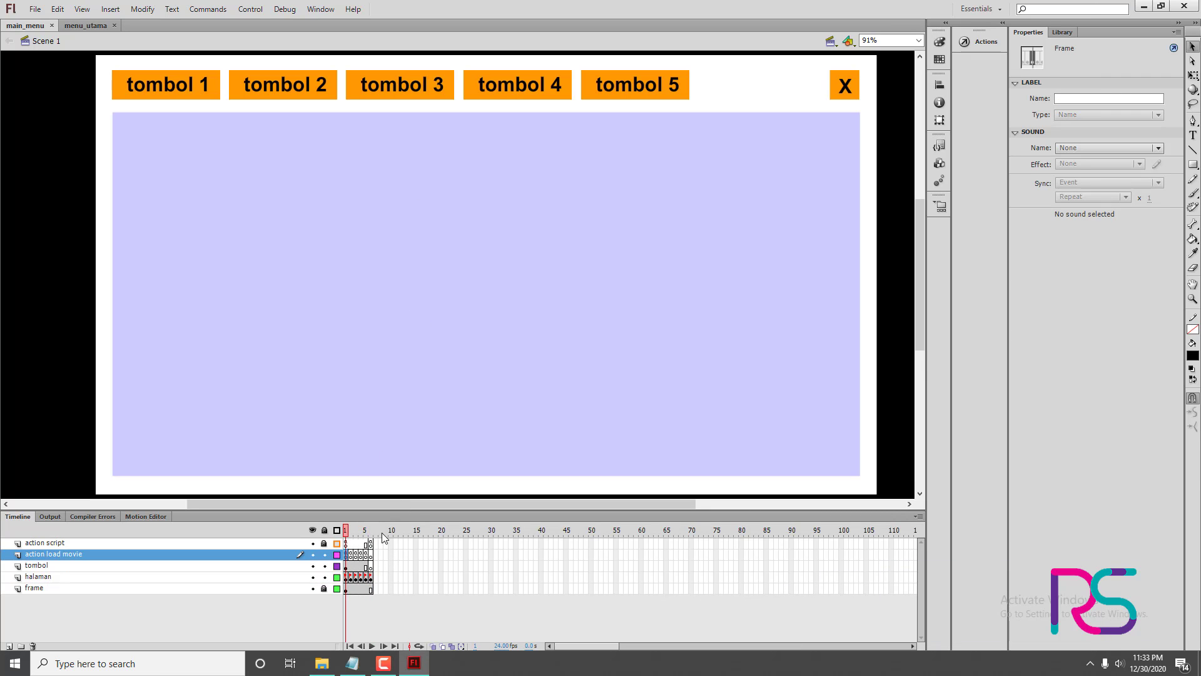
{"action": "left_click", "coordinate": [383, 664]}
{"action": "left_click", "coordinate": [383, 667]}
{"action": "left_click", "coordinate": [980, 41]}
{"action": "key", "text": "ctrl+a"}
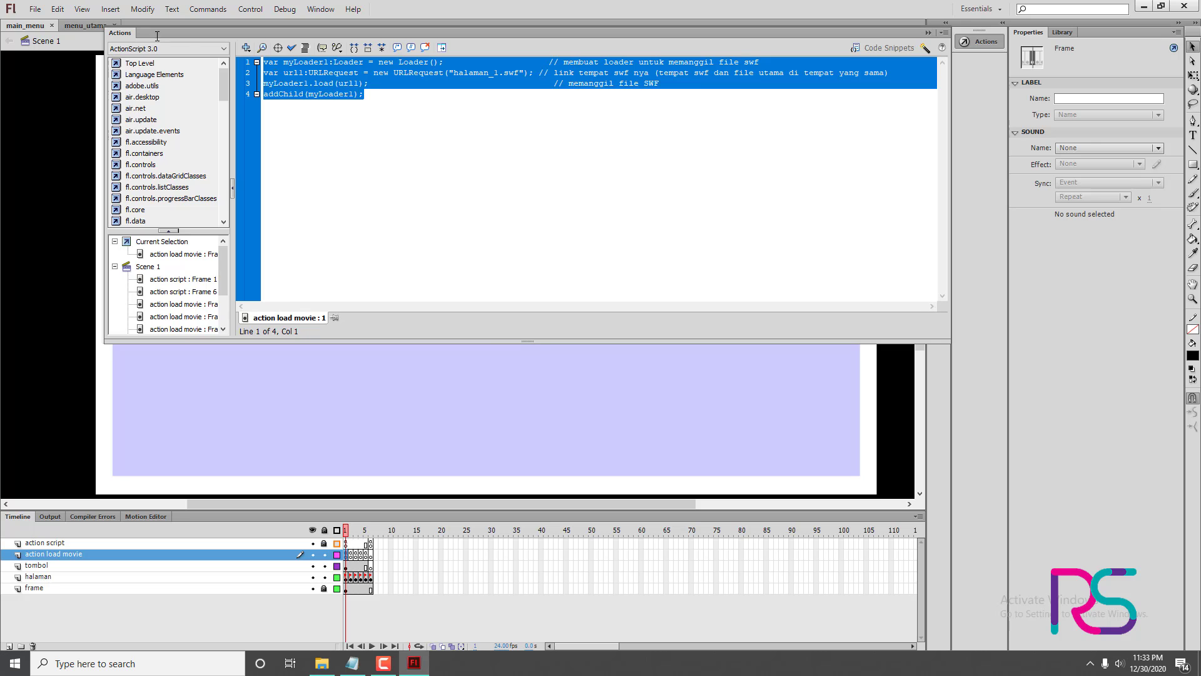
{"action": "right_click", "coordinate": [325, 77]}
{"action": "left_click", "coordinate": [379, 152]}
- Paste the copied loader script into frame 1 of the load swf layer in menu_utama
{"action": "left_click", "coordinate": [980, 41]}
{"action": "left_click", "coordinate": [77, 29]}
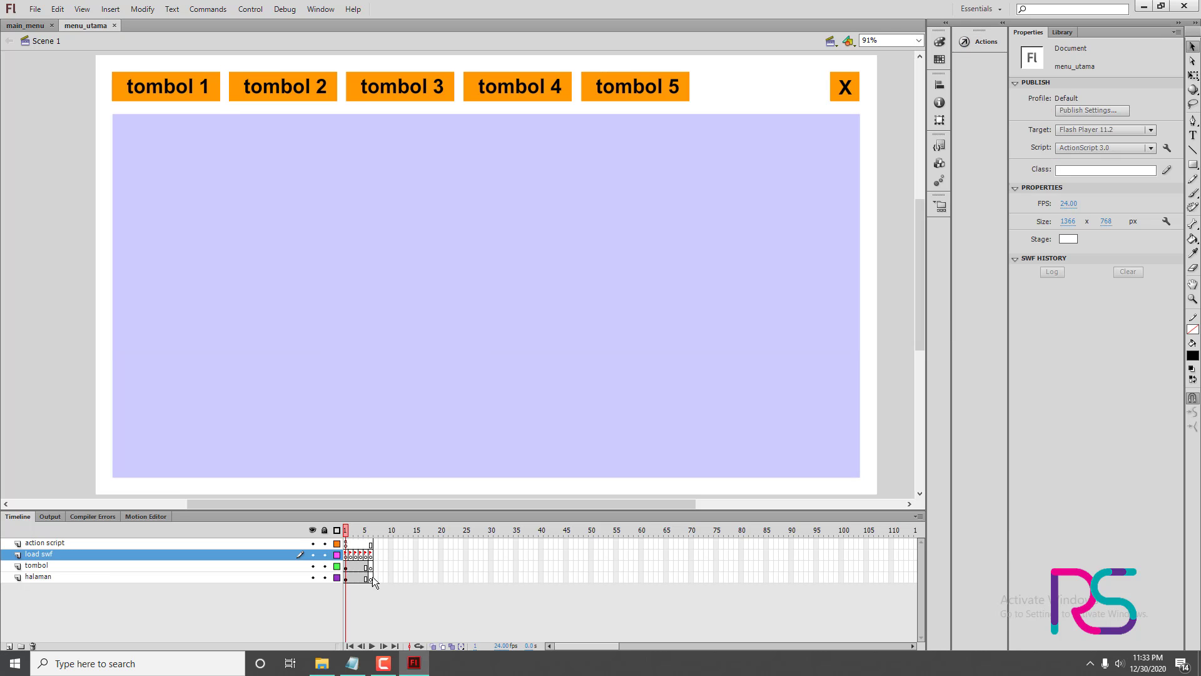
{"action": "left_click", "coordinate": [346, 554]}
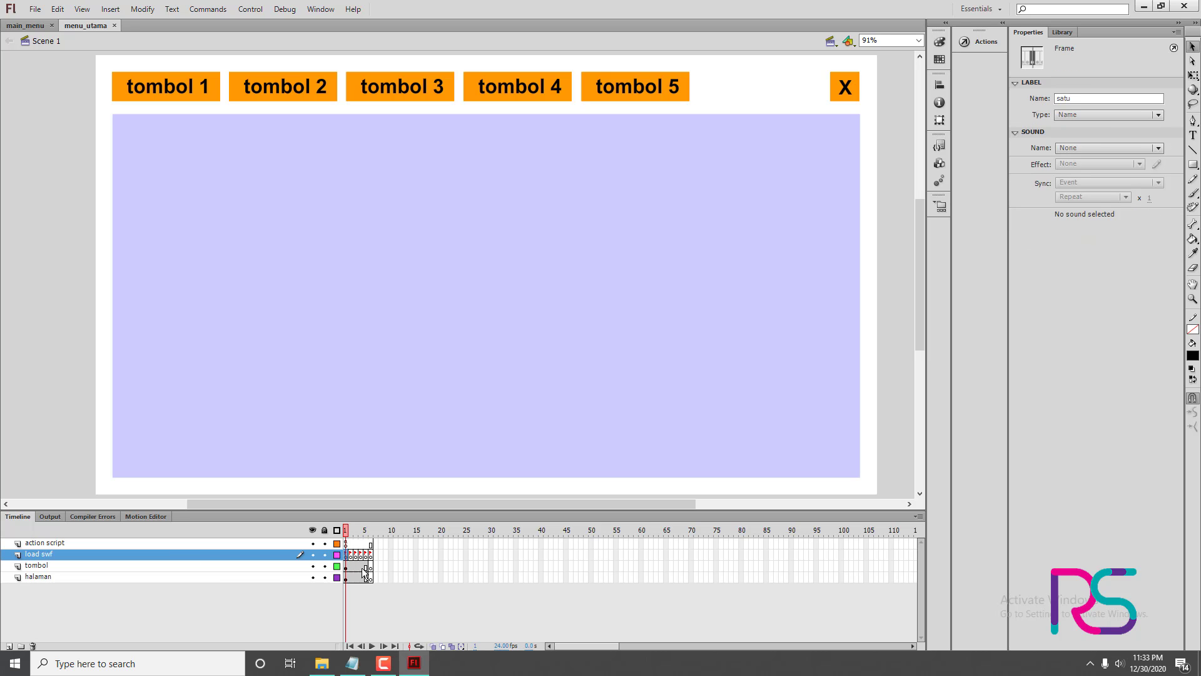
{"action": "left_click", "coordinate": [982, 44]}
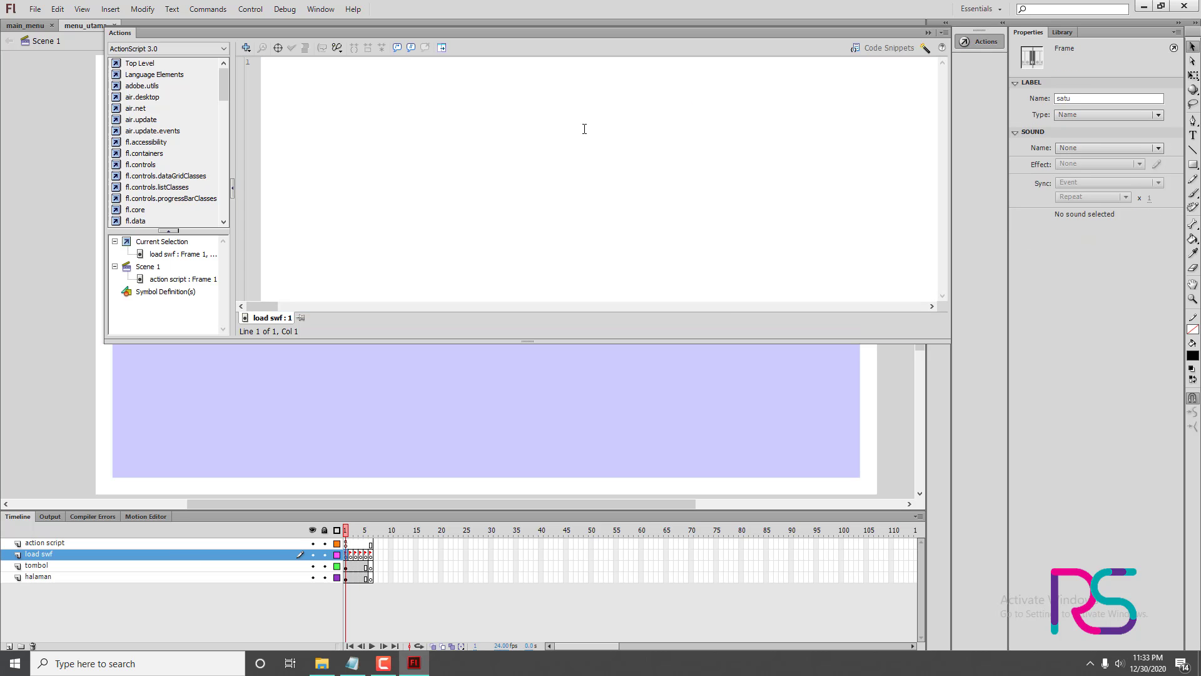
{"action": "right_click", "coordinate": [571, 127]}
{"action": "left_click", "coordinate": [603, 215]}
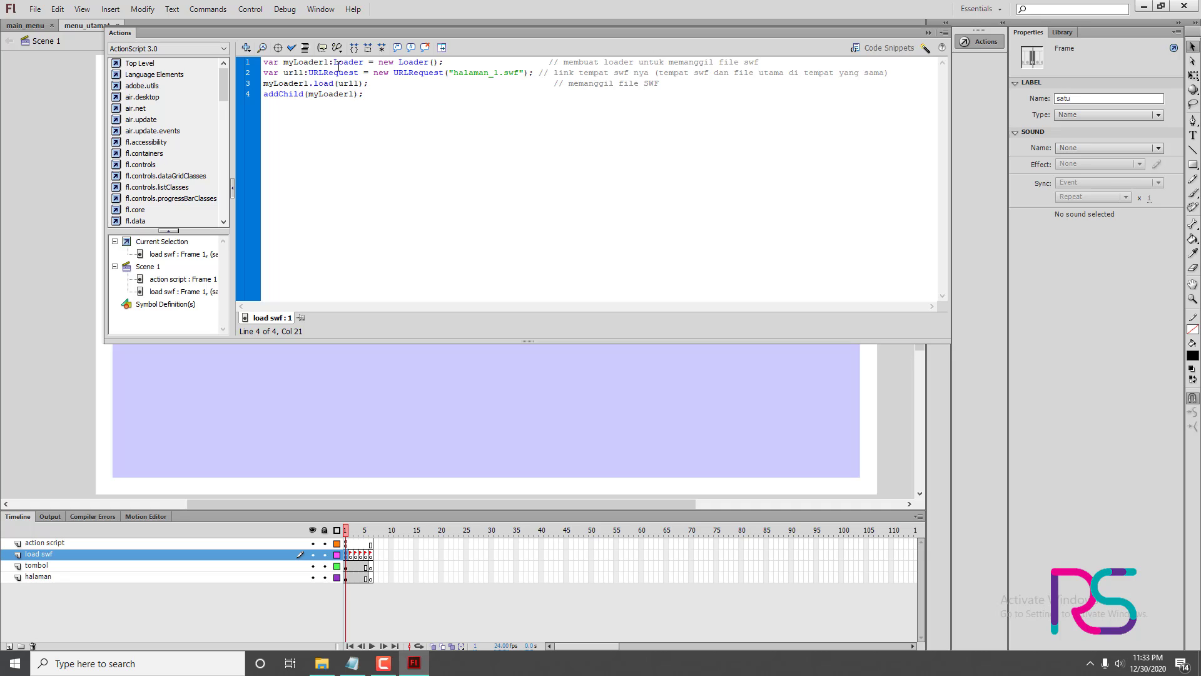
- Check the page's file name in the project folder and change the script's URLRequest target to "halaman_baru.swf"
{"action": "left_click_drag", "start_coordinate": [329, 65], "coordinate": [285, 64]}
{"action": "left_click_drag", "start_coordinate": [498, 74], "coordinate": [454, 75]}
{"action": "left_click", "coordinate": [322, 663]}
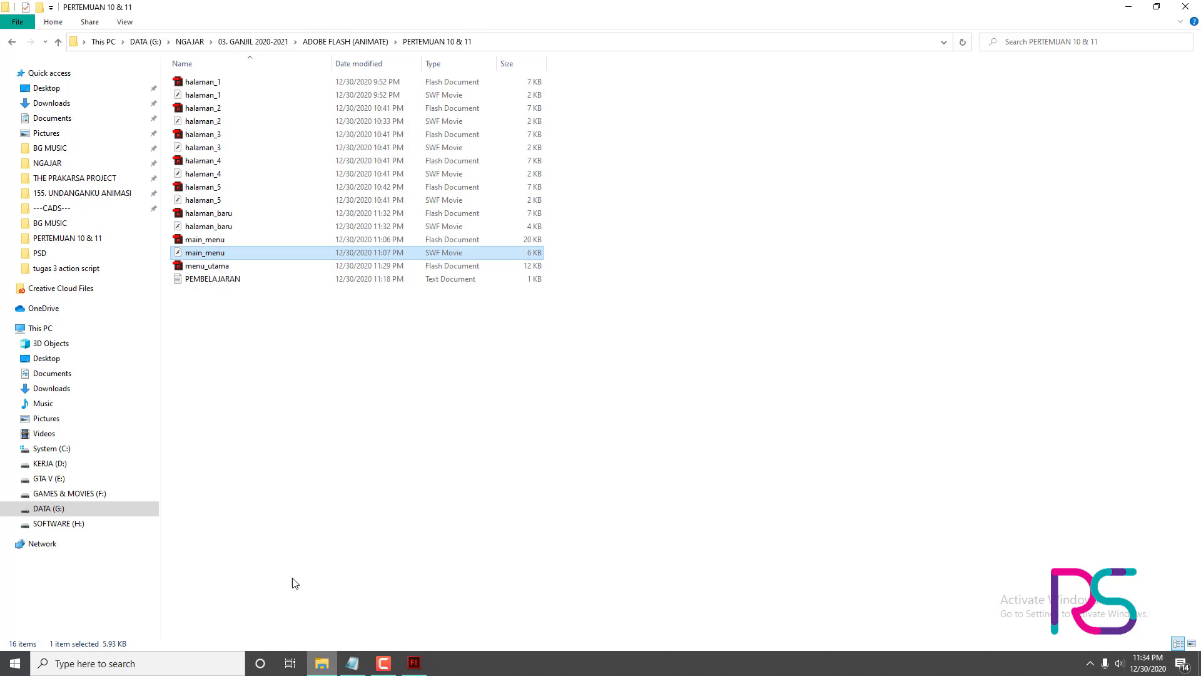
{"action": "left_click", "coordinate": [1128, 6]}
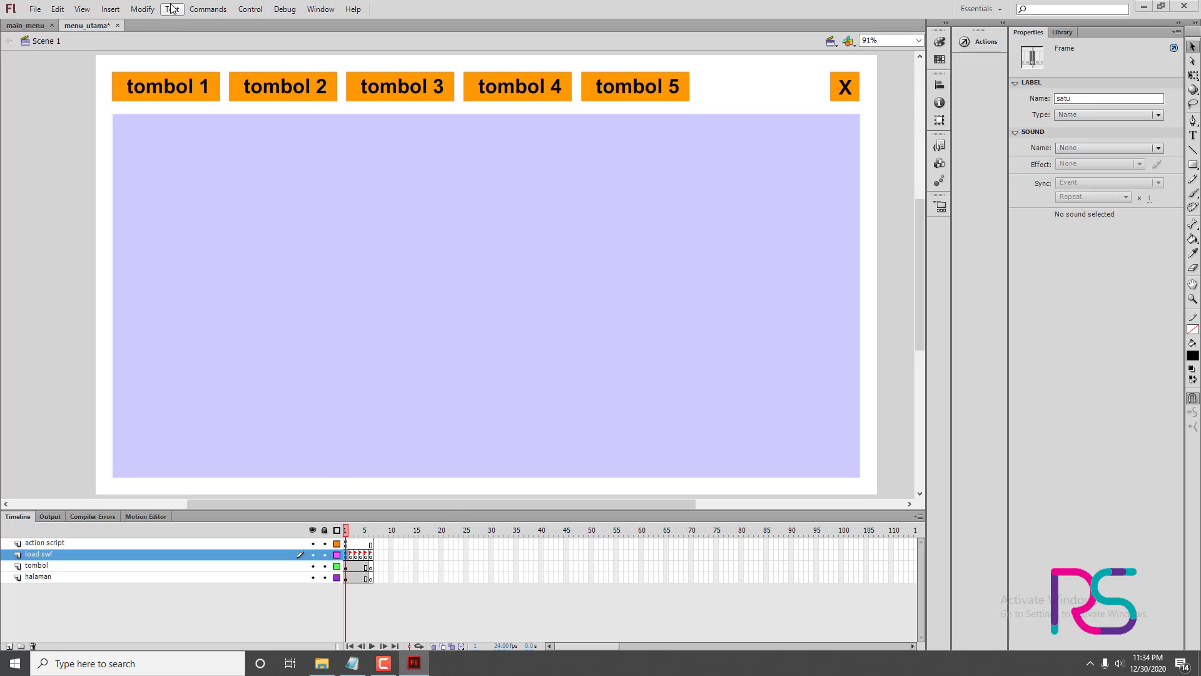
{"action": "left_click", "coordinate": [981, 32]}
{"action": "left_click", "coordinate": [491, 74]}
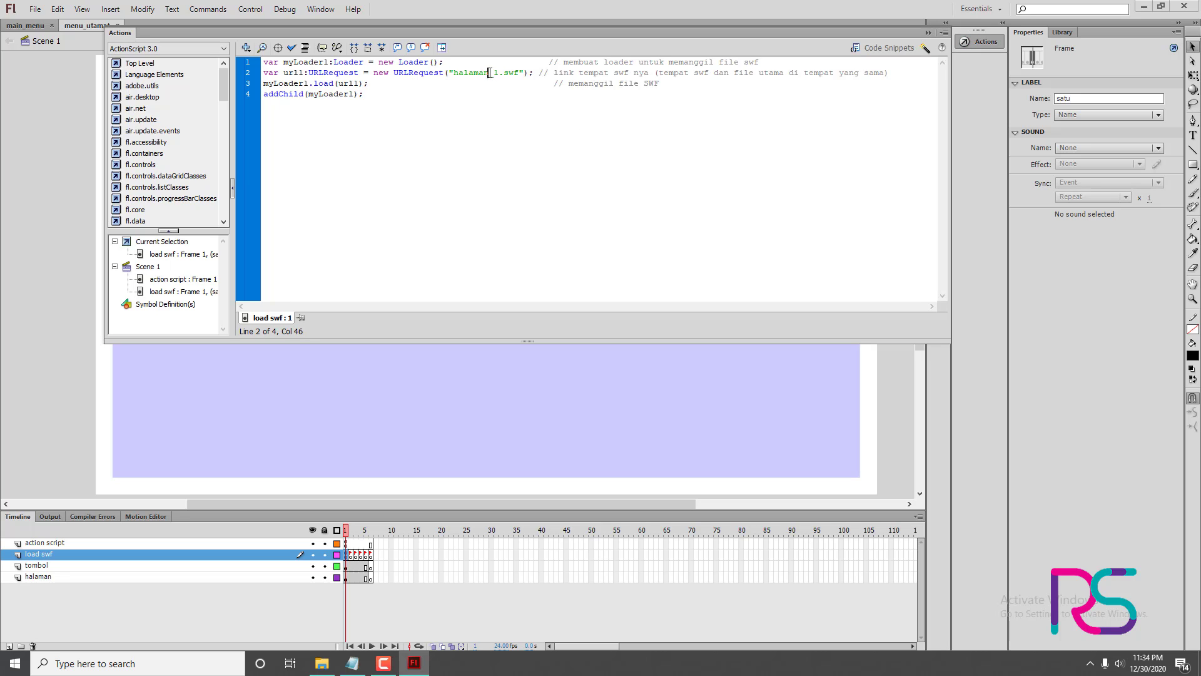
{"action": "double_click", "coordinate": [490, 73]}
{"action": "type", "text": "halaman_"}
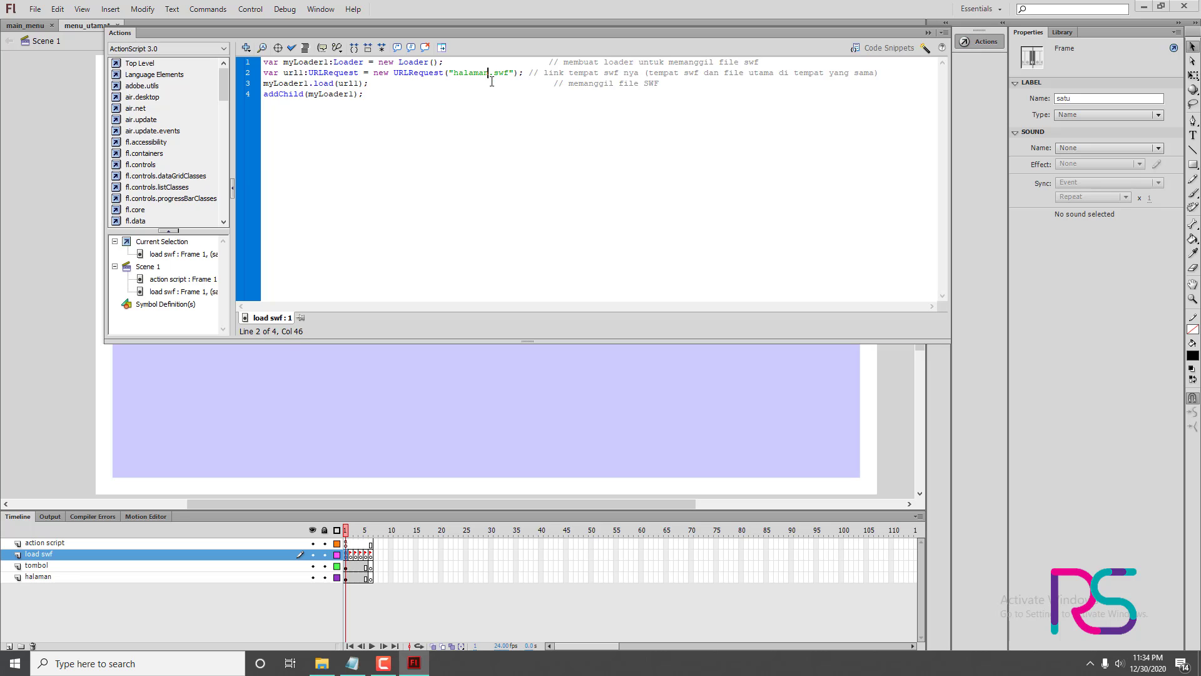
{"action": "type", "text": "baru"}
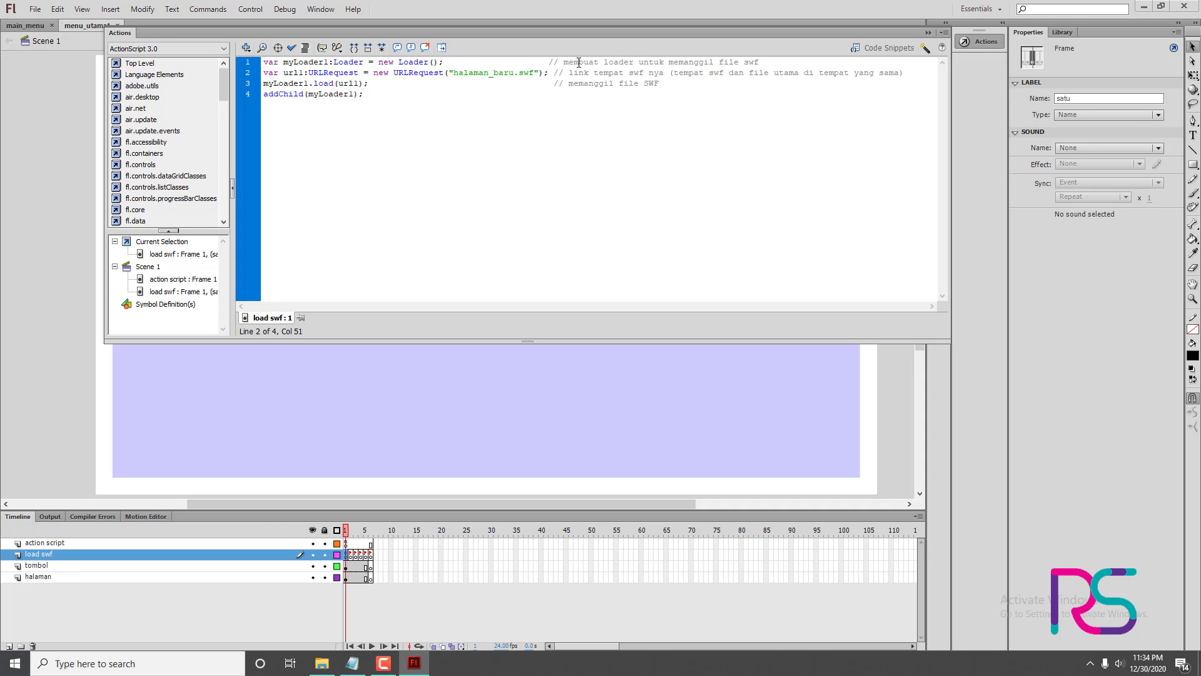
- Review each line of the loader script, from the Loader variable to addChild, and close the script editor
{"action": "left_click_drag", "start_coordinate": [784, 57], "coordinate": [259, 66]}
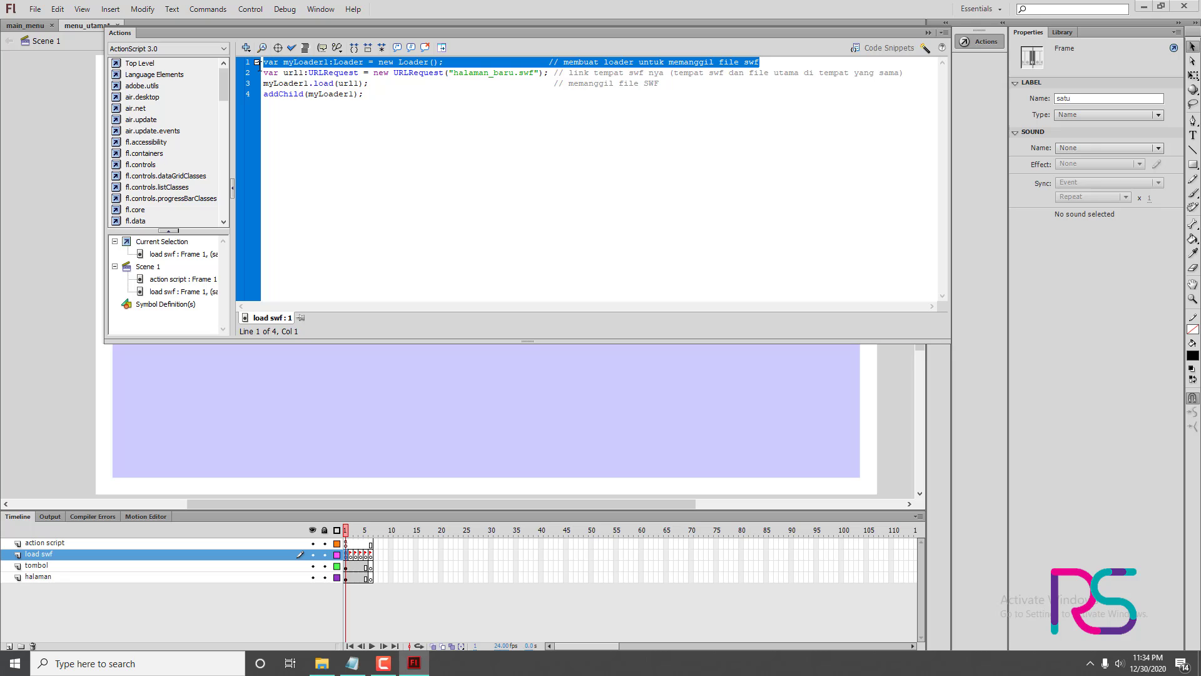
{"action": "left_click_drag", "start_coordinate": [919, 73], "coordinate": [266, 75]}
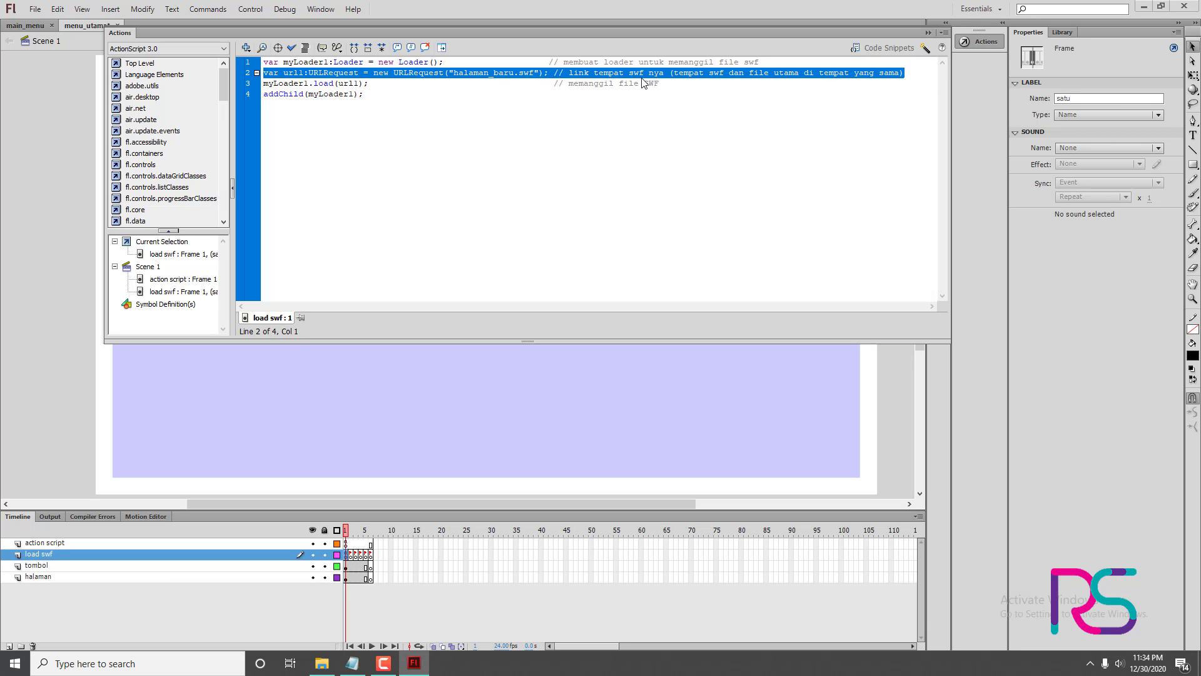
{"action": "left_click", "coordinate": [610, 91]}
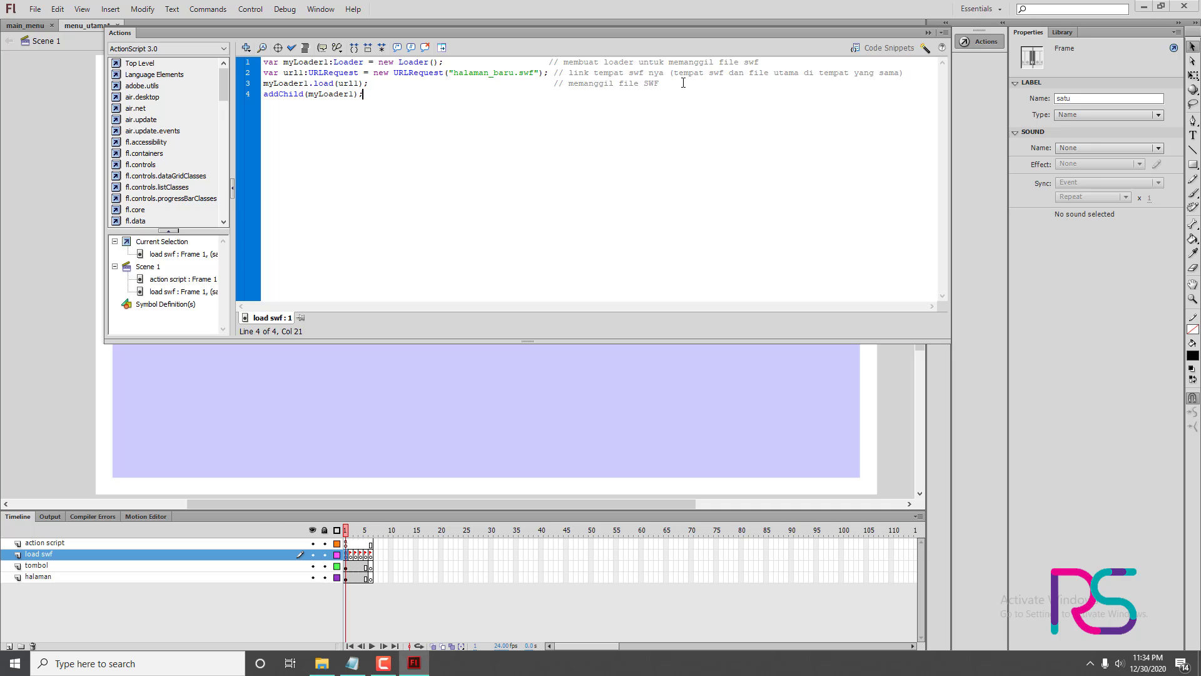
{"action": "left_click_drag", "start_coordinate": [683, 83], "coordinate": [262, 85]}
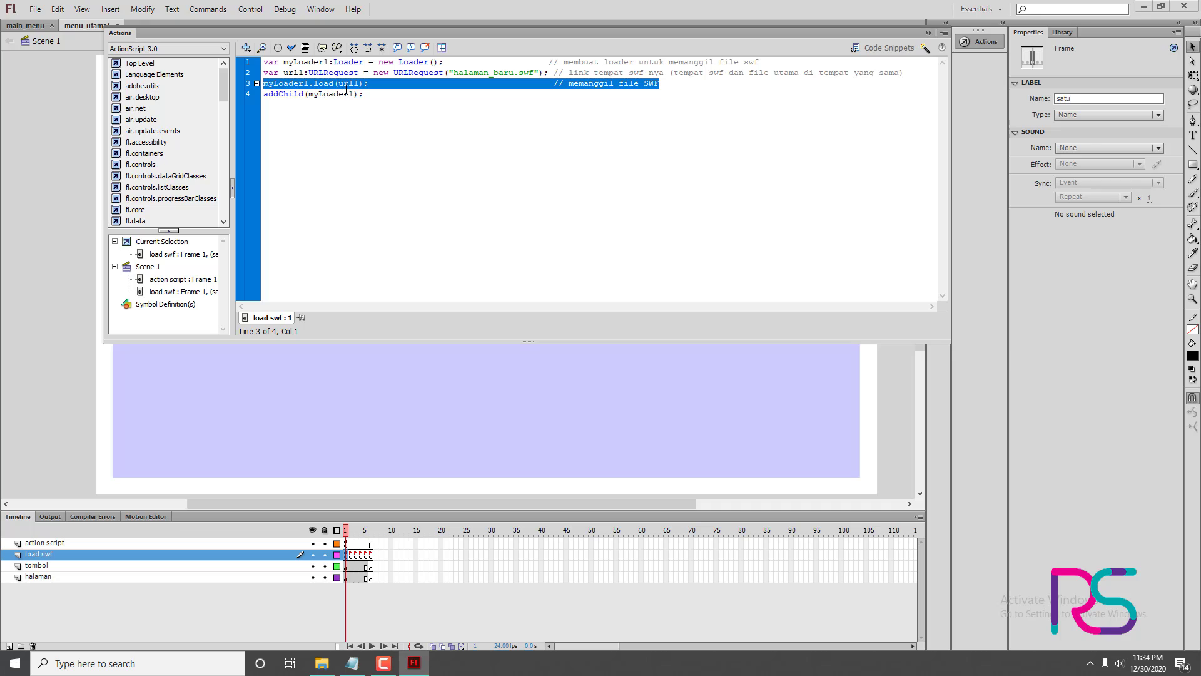
{"action": "left_click", "coordinate": [367, 95]}
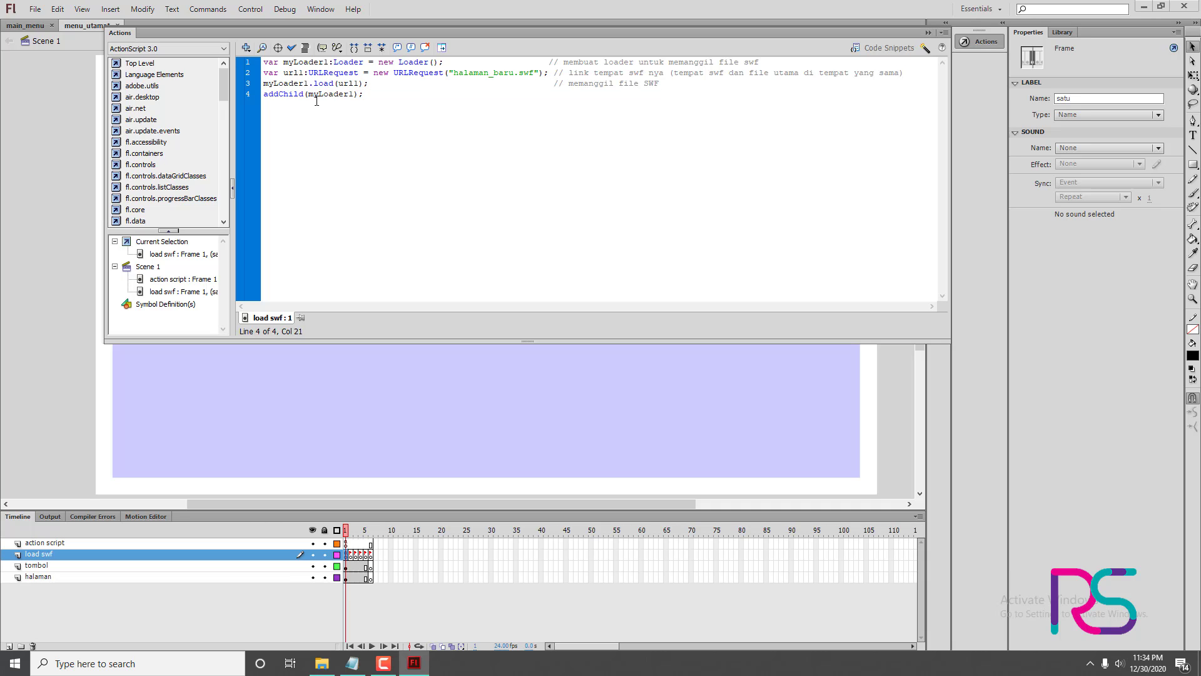
{"action": "left_click", "coordinate": [356, 96]}
{"action": "left_click_drag", "start_coordinate": [403, 102], "coordinate": [251, 55]}
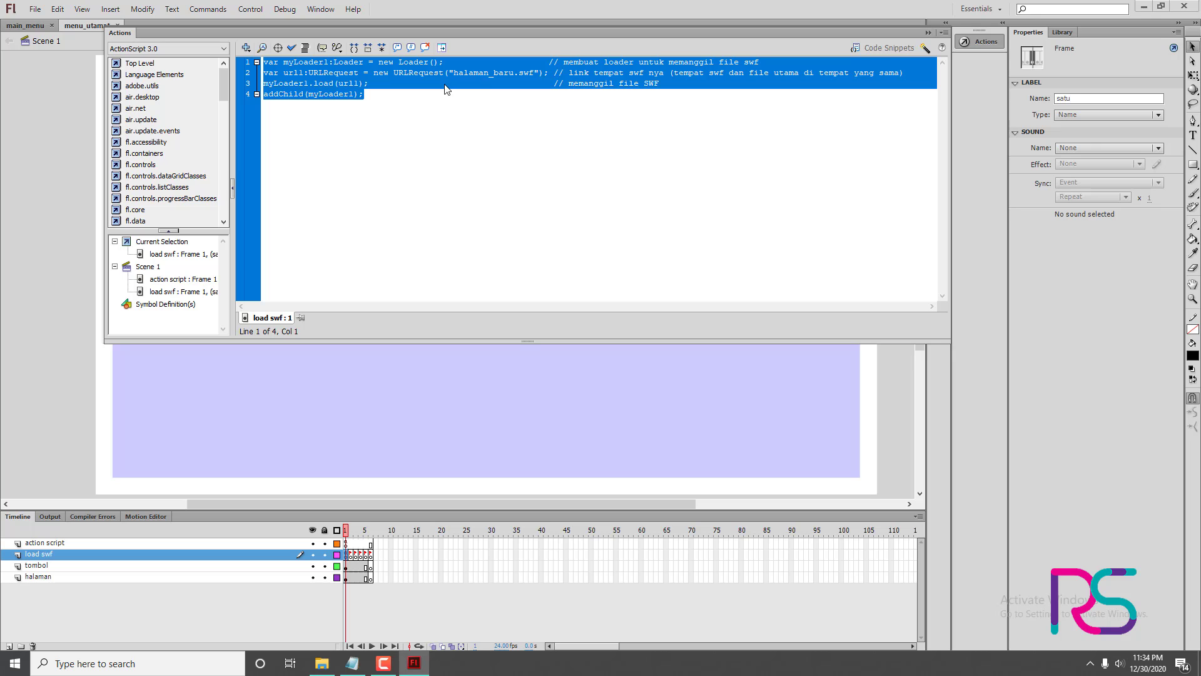
{"action": "left_click", "coordinate": [431, 129]}
{"action": "key", "text": "F9"}
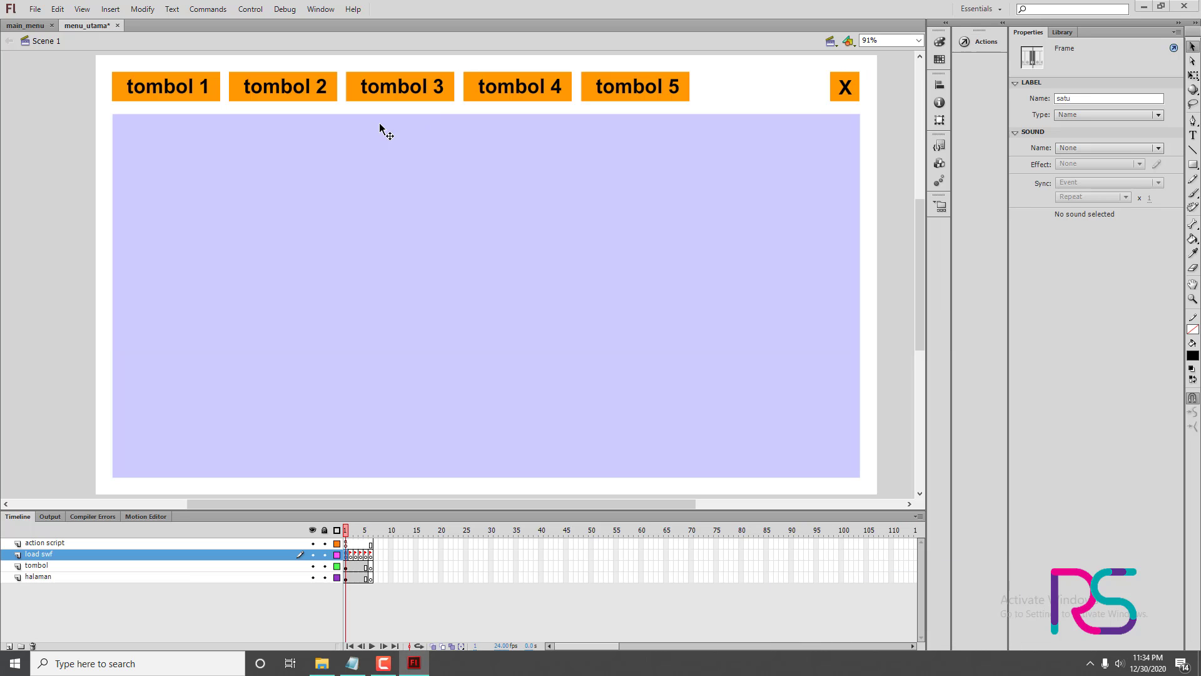
- Copy the entire loader script from frame 2 of the action load movie layer in main_menu
{"action": "left_click", "coordinate": [25, 28]}
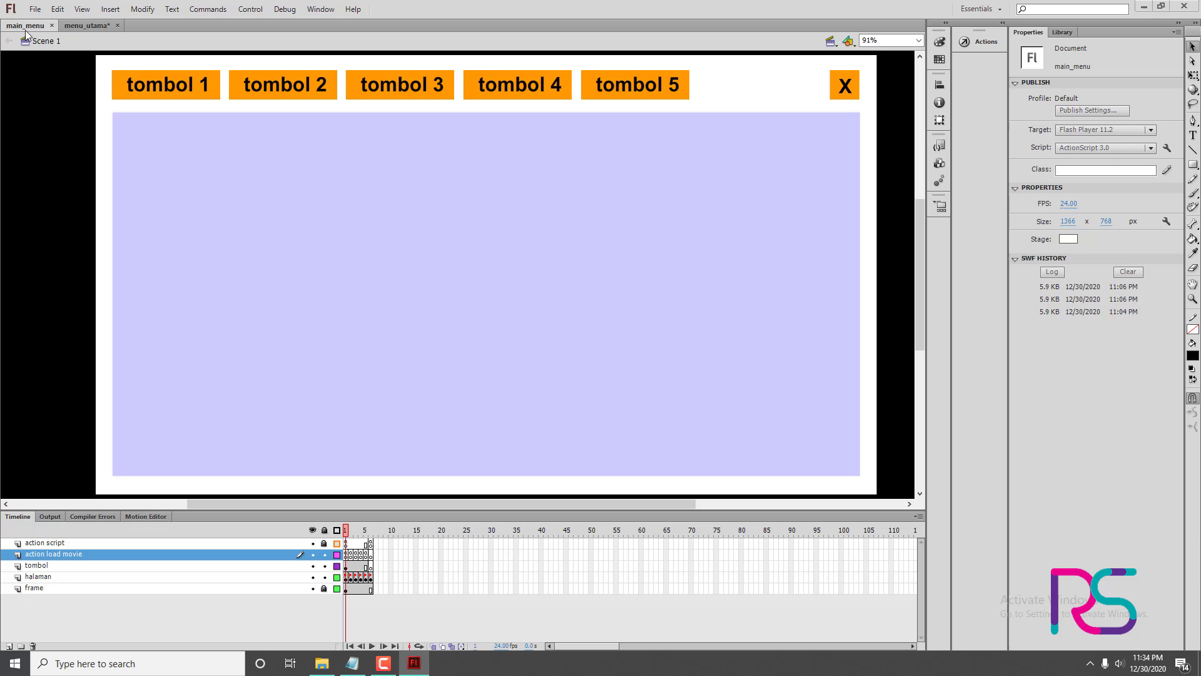
{"action": "left_click", "coordinate": [351, 555]}
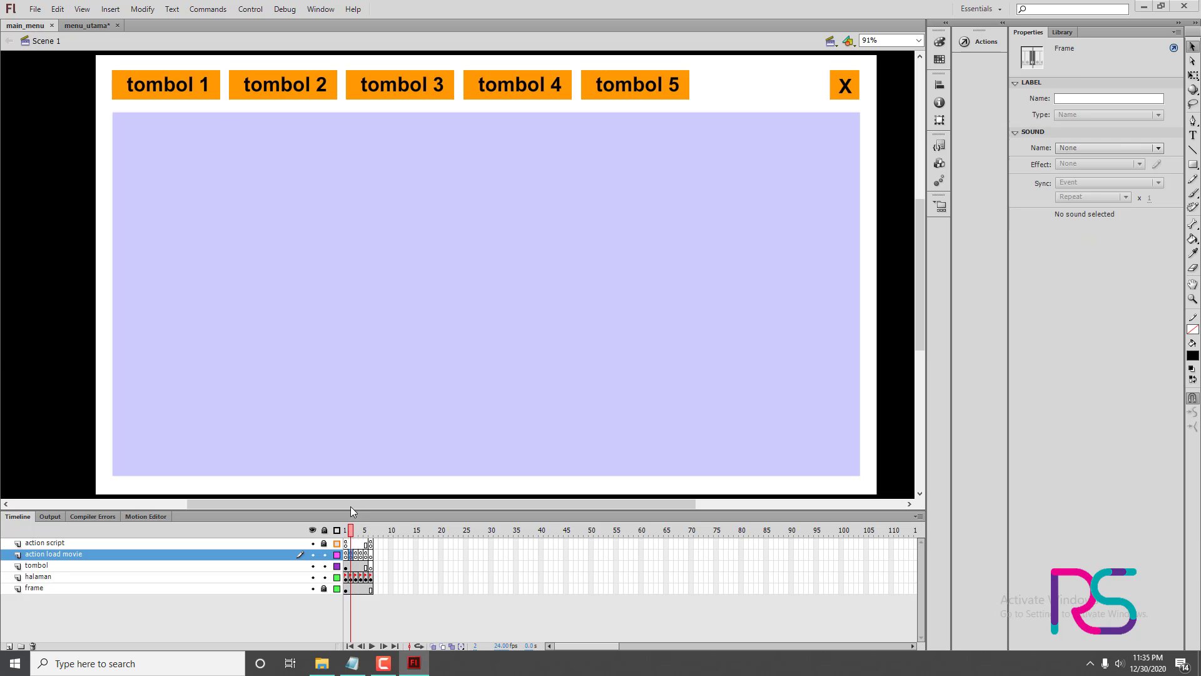
{"action": "left_click", "coordinate": [979, 42]}
{"action": "key", "text": "ctrl+a"}
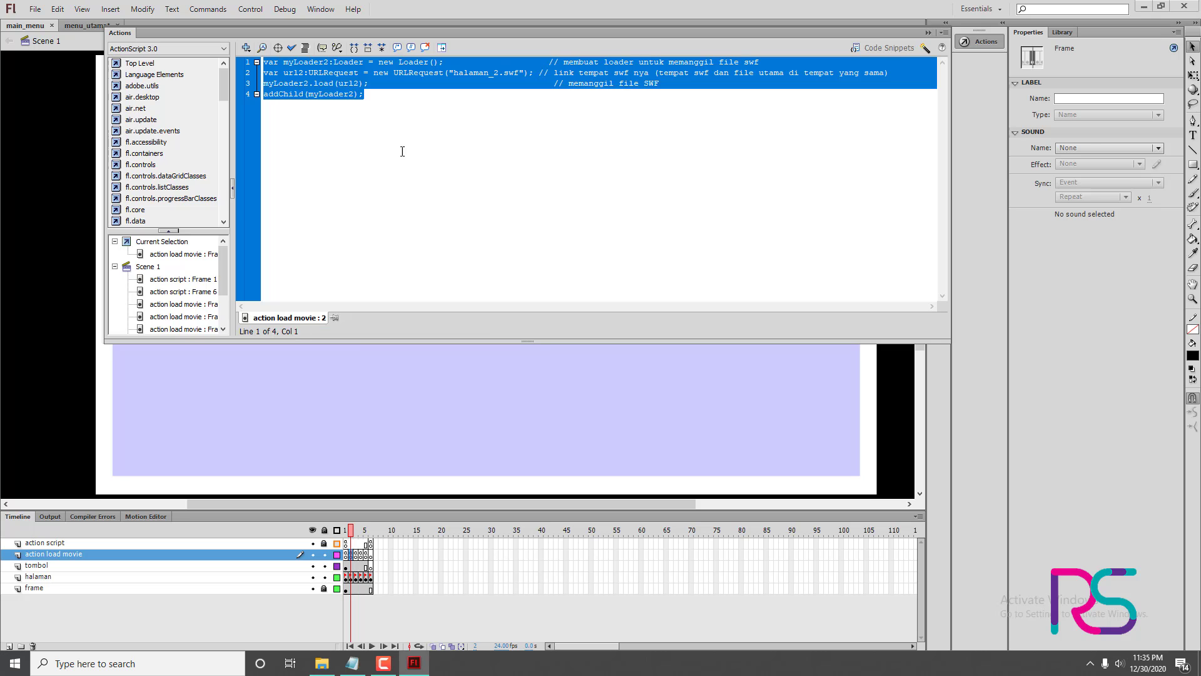
{"action": "right_click", "coordinate": [324, 92]}
{"action": "left_click", "coordinate": [358, 162]}
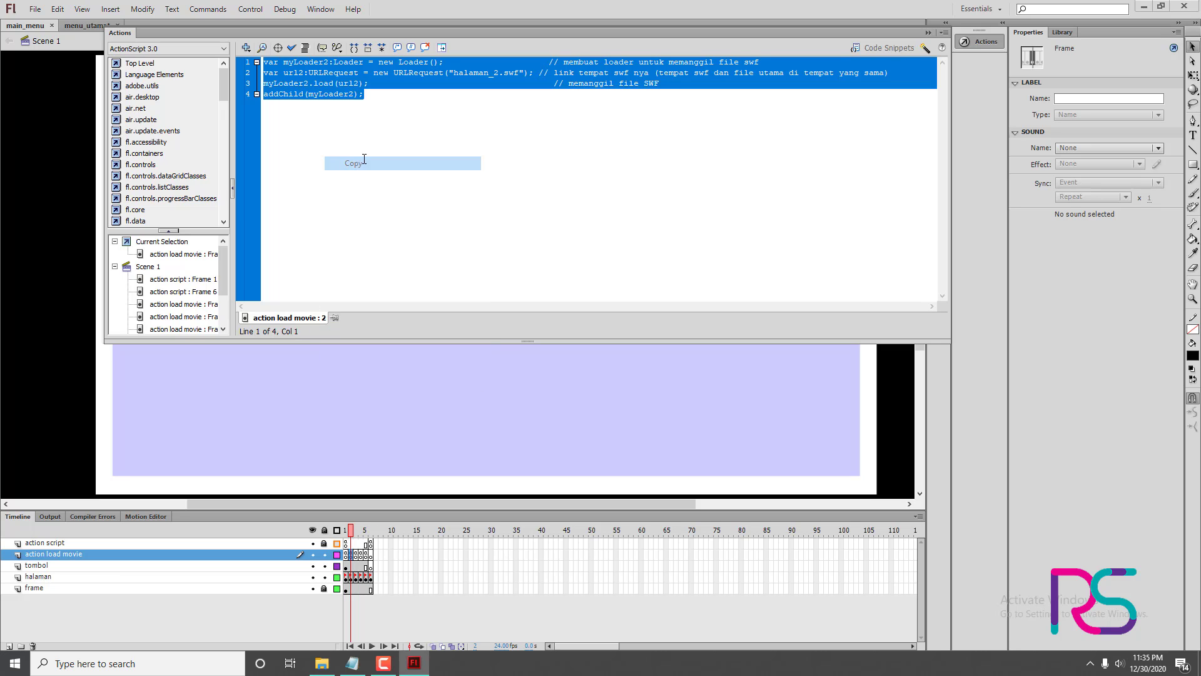
{"action": "left_click", "coordinate": [973, 42]}
- Paste the copied loader script into frame 2 of the load swf layer in menu_utama
{"action": "left_click", "coordinate": [85, 27]}
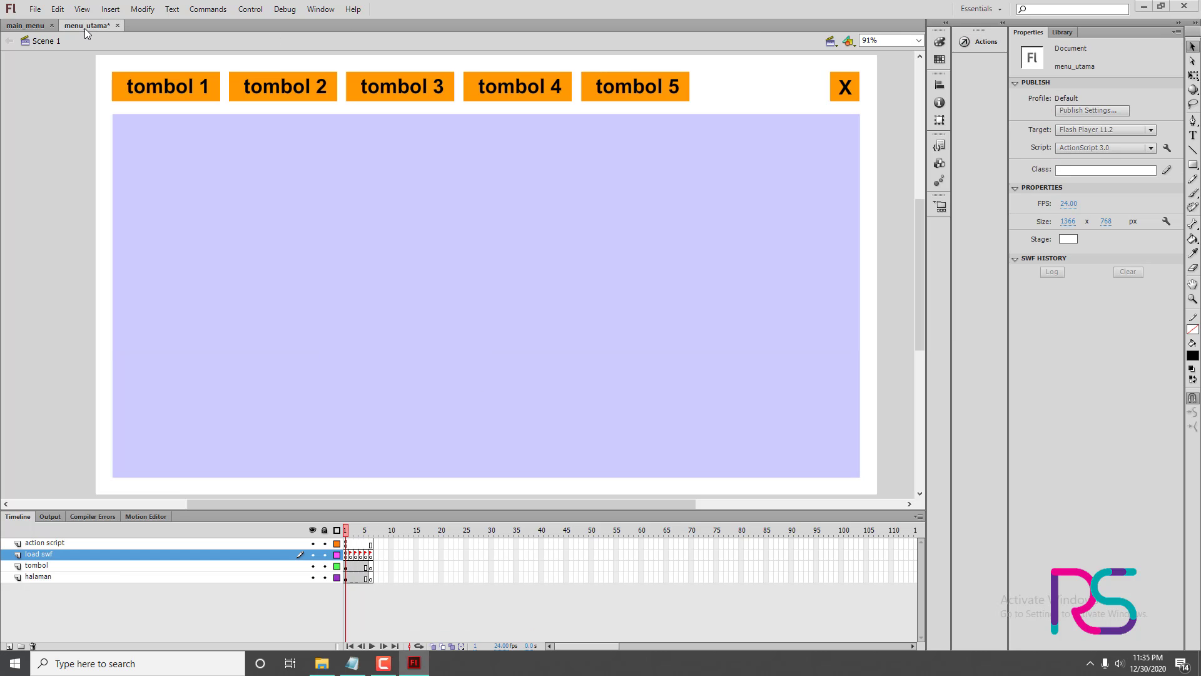
{"action": "left_click", "coordinate": [351, 555]}
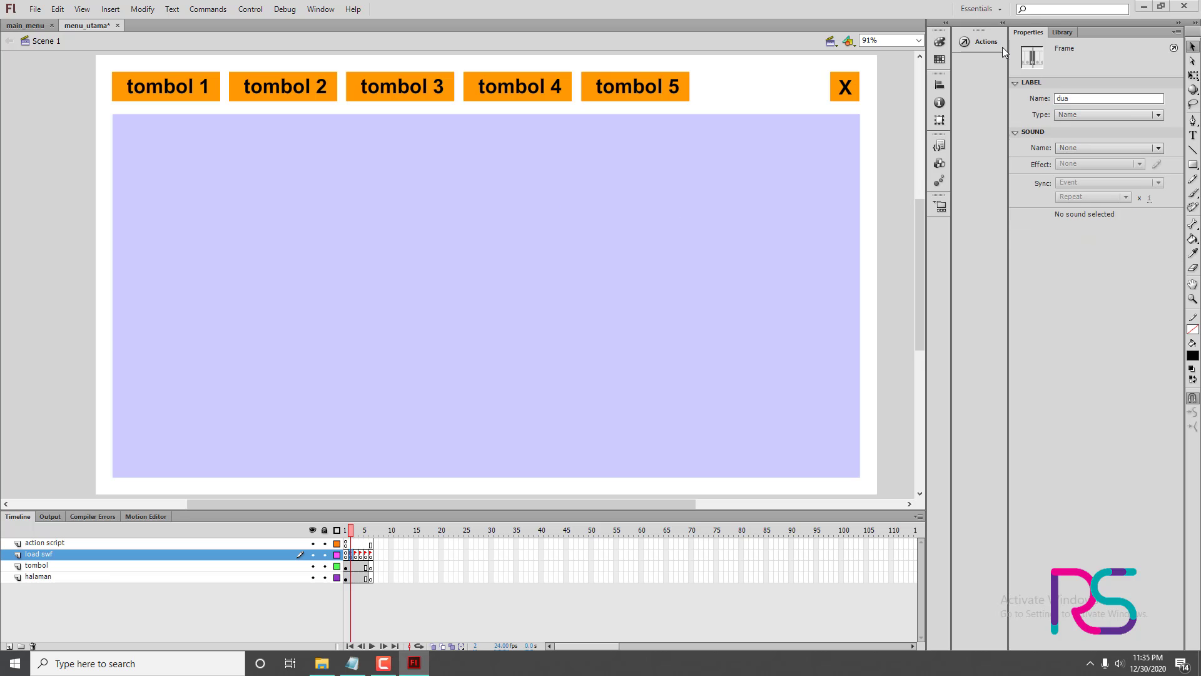
{"action": "left_click", "coordinate": [973, 42]}
{"action": "right_click", "coordinate": [529, 209]}
{"action": "left_click", "coordinate": [583, 294]}
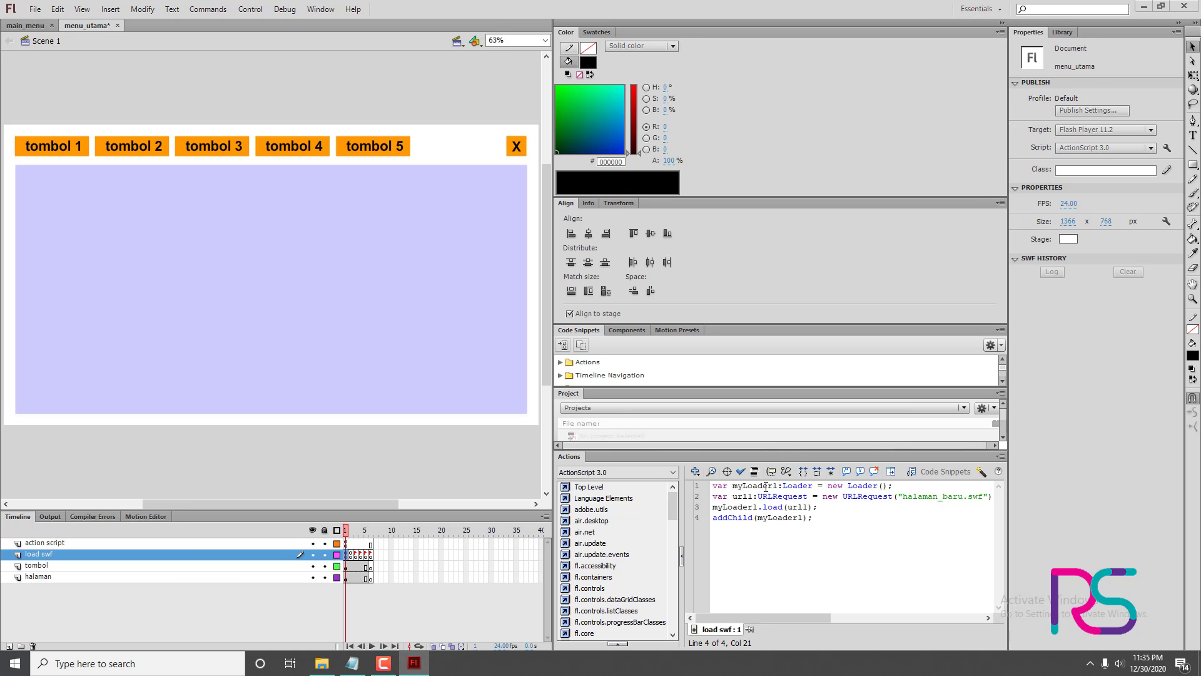
- Review the numbered myLoader1 and url1 variable names in the frame 1 script of the load swf layer
{"action": "left_click_drag", "start_coordinate": [774, 487], "coordinate": [734, 486]}
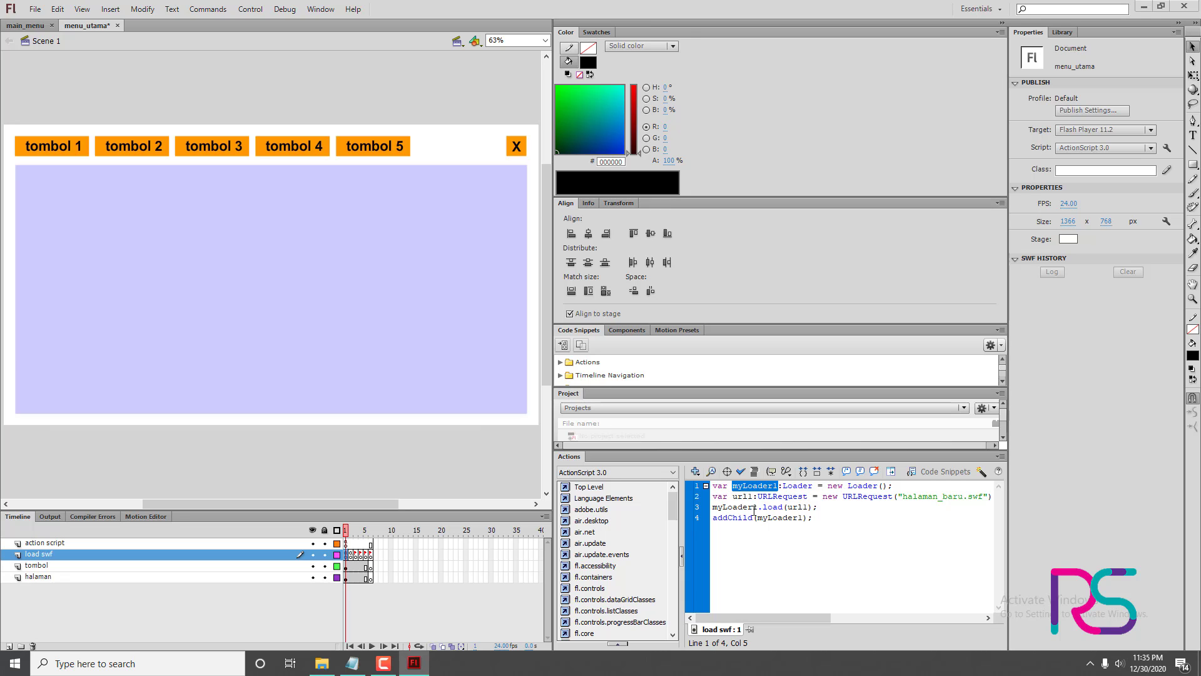
{"action": "left_click_drag", "start_coordinate": [754, 497], "coordinate": [733, 497]}
{"action": "left_click_drag", "start_coordinate": [809, 507], "coordinate": [794, 508]}
{"action": "left_click", "coordinate": [824, 523]}
{"action": "left_click", "coordinate": [348, 556]}
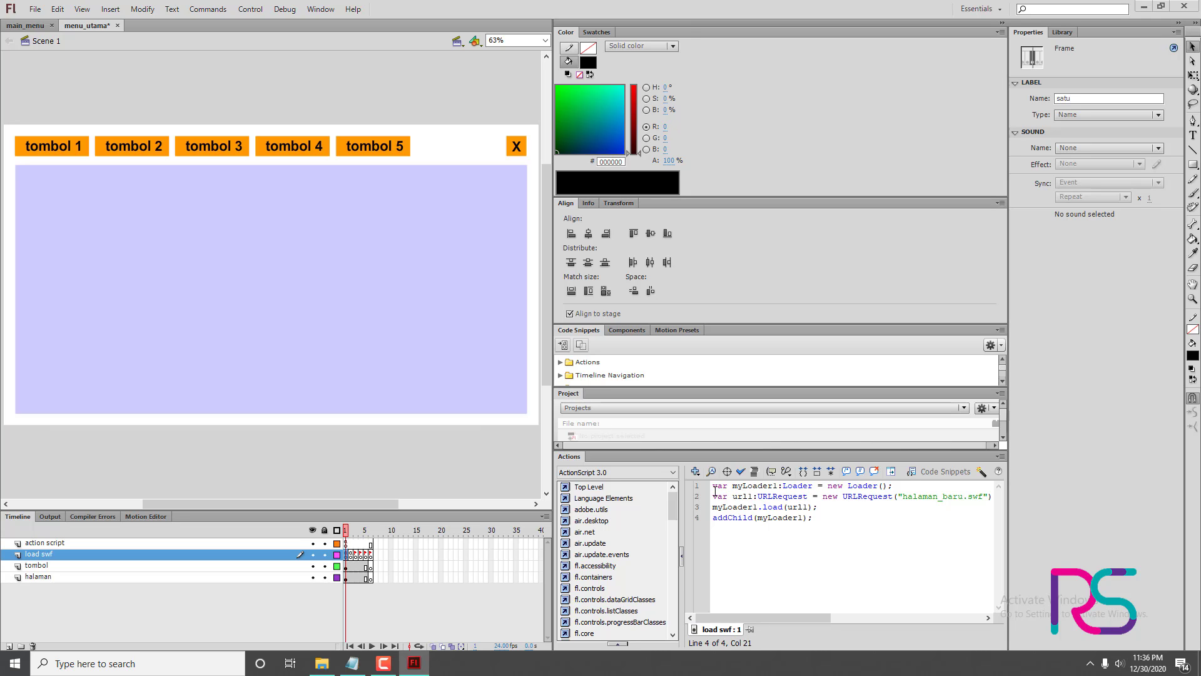
- Copy the whole frame 2 loader script and paste it into frame 3 of the load swf layer
{"action": "left_click", "coordinate": [352, 556]}
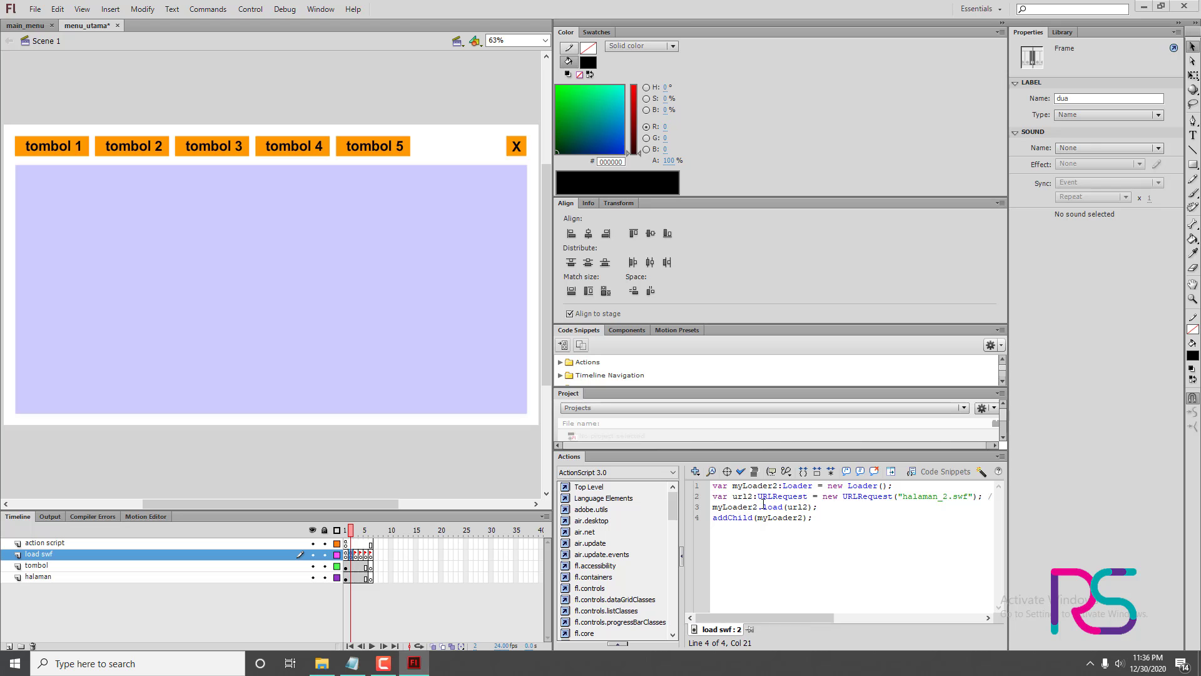
{"action": "left_click", "coordinate": [357, 557]}
{"action": "left_click", "coordinate": [867, 528]}
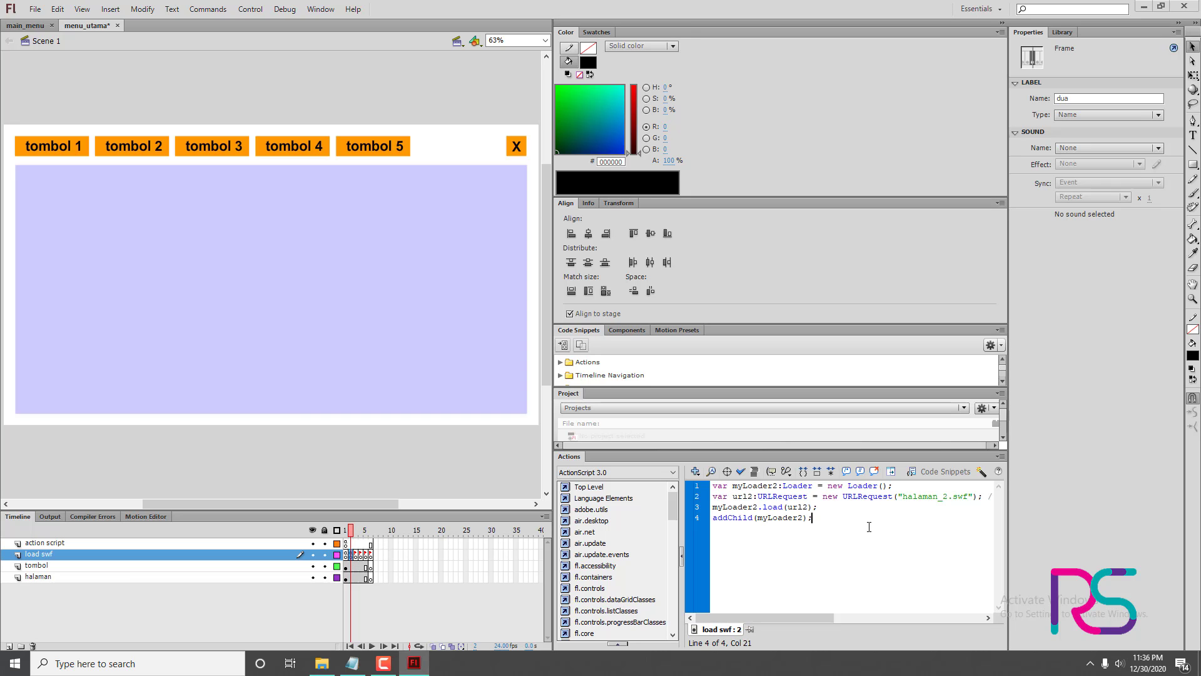
{"action": "key", "text": "ctrl+a"}
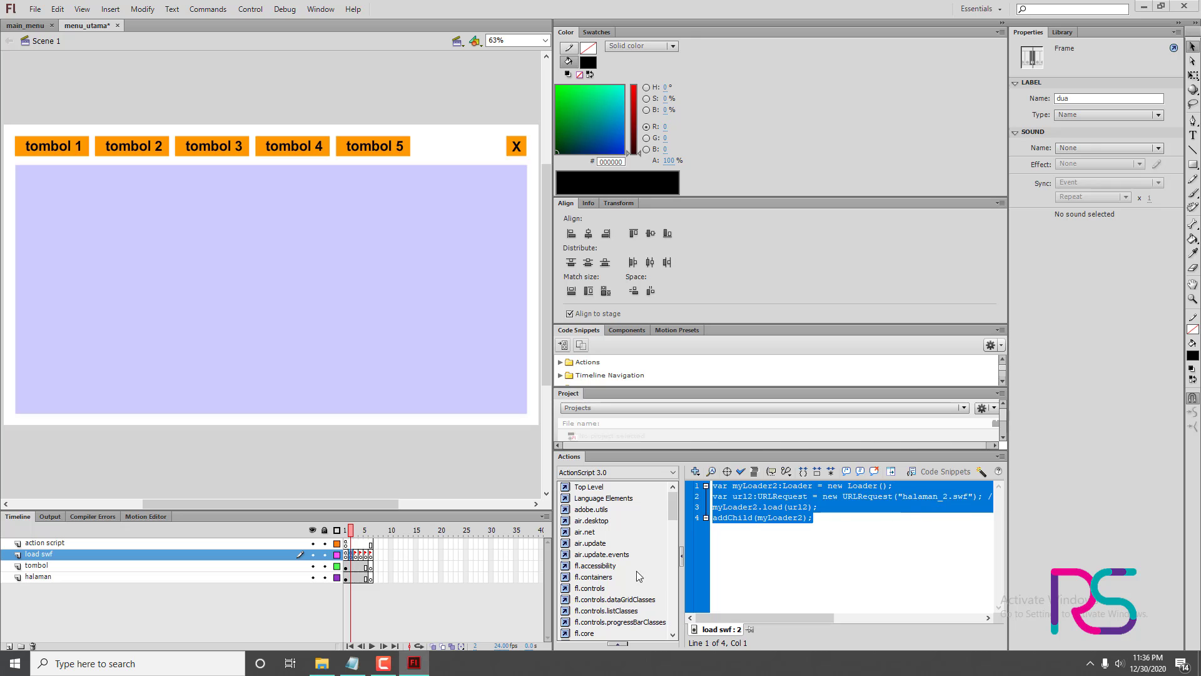
{"action": "left_click", "coordinate": [355, 554]}
{"action": "left_click", "coordinate": [823, 516]}
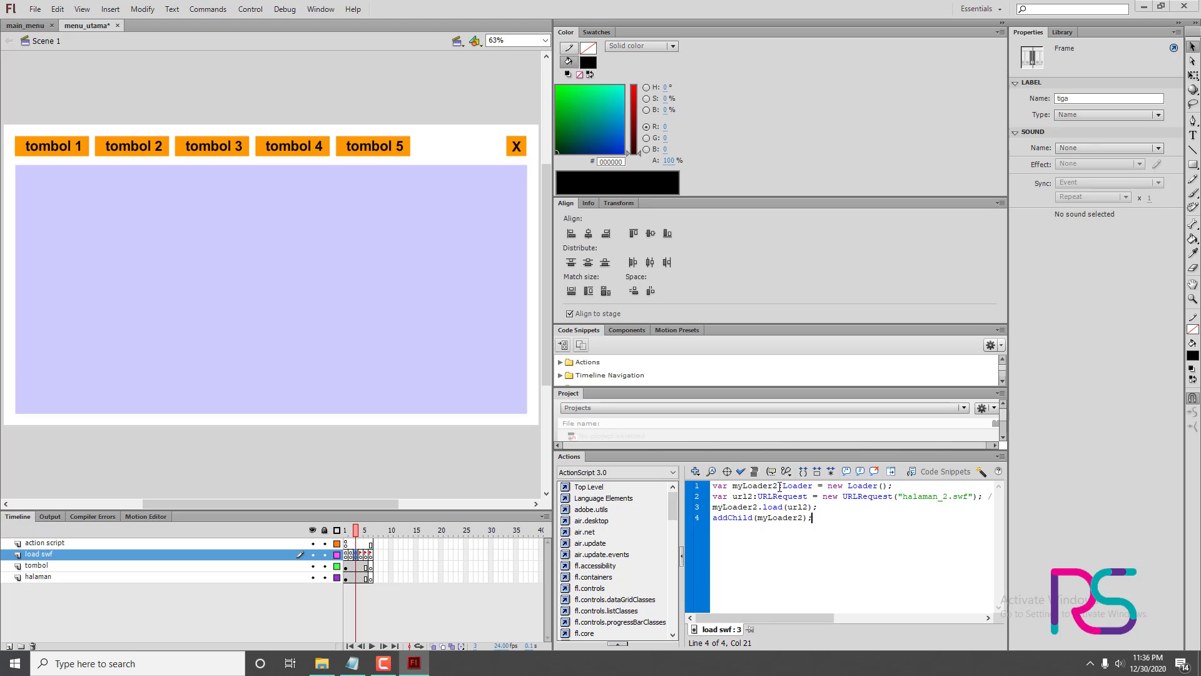
- Renumber the loader variable, URL variable and halaman file name in the frame 3 script to 3
{"action": "left_click_drag", "start_coordinate": [779, 486], "coordinate": [751, 507]}
{"action": "type", "text": "3"}
{"action": "type", "text": "3"}
{"action": "left_click_drag", "start_coordinate": [949, 496], "coordinate": [944, 497]}
{"action": "left_click_drag", "start_coordinate": [810, 506], "coordinate": [799, 517]}
{"action": "type", "text": "33"}
- Paste the loader script into frame 4 of load swf and renumber its loader, URL variable and halaman file to 4
{"action": "left_click", "coordinate": [360, 554]}
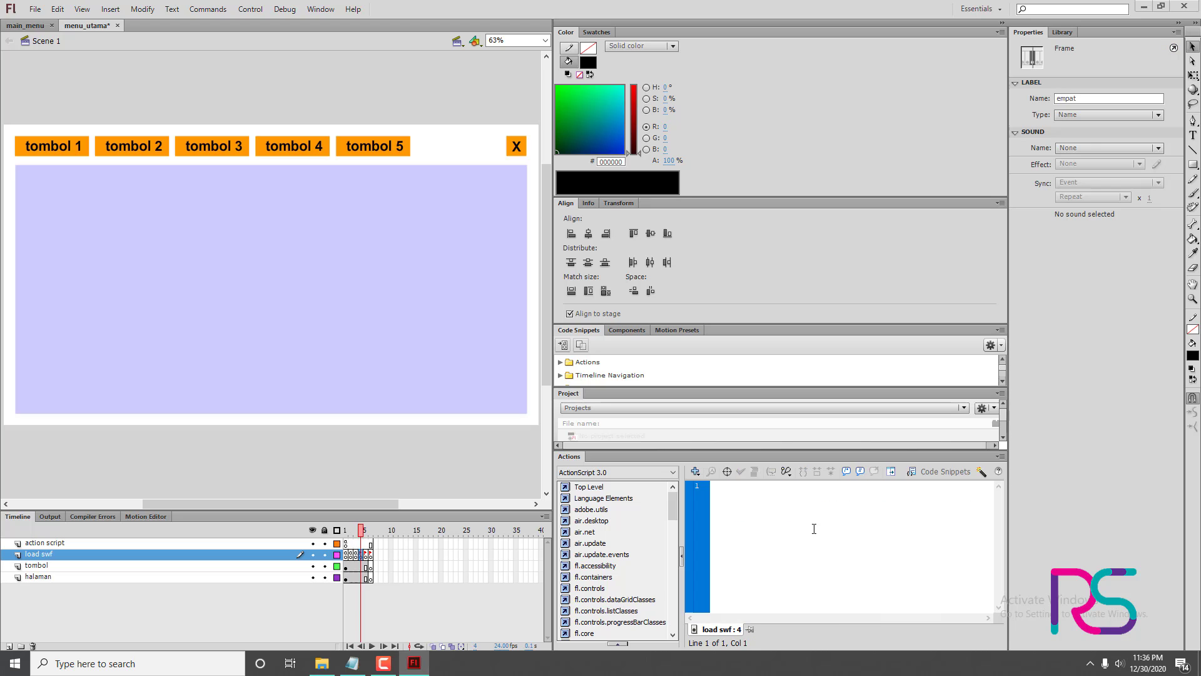
{"action": "key", "text": "ctrl+v"}
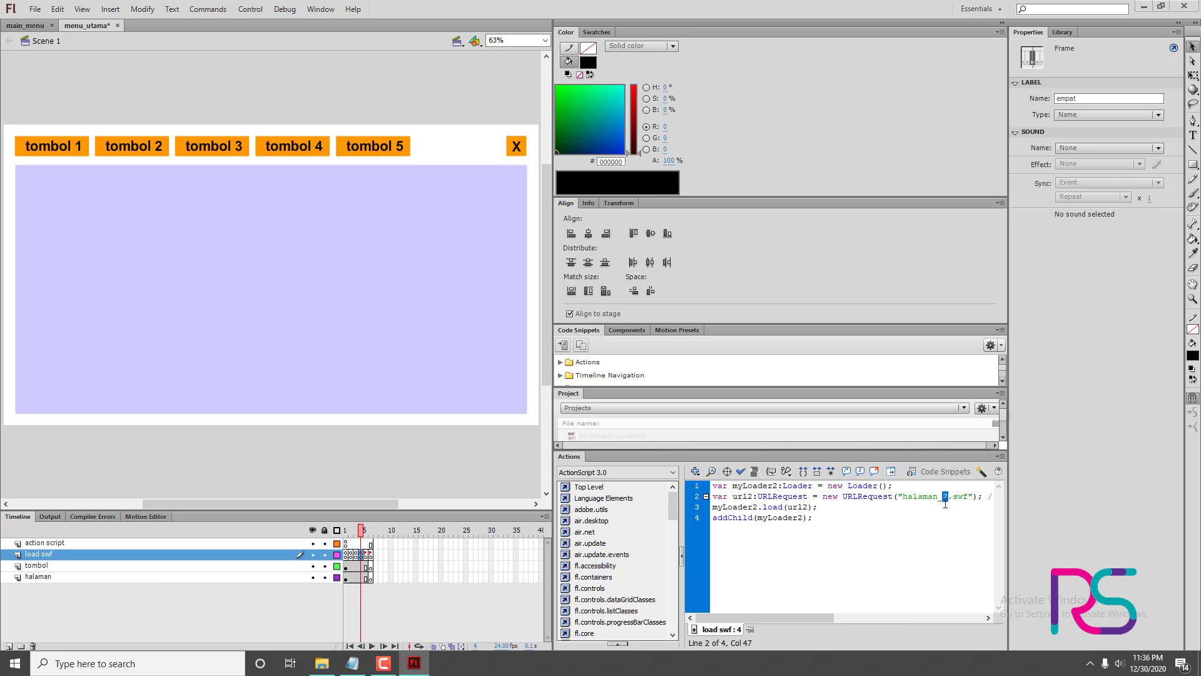
{"action": "type", "text": "4"}
{"action": "type", "text": "4"}
{"action": "left_click_drag", "start_coordinate": [747, 497], "coordinate": [752, 507]}
{"action": "type", "text": "444"}
{"action": "left_click_drag", "start_coordinate": [798, 521], "coordinate": [804, 525]}
{"action": "type", "text": "4"}
- Paste the loader script into frame 5 of load swf, using myLoader5, url5 and "halaman_5.swf"
{"action": "left_click", "coordinate": [367, 554]}
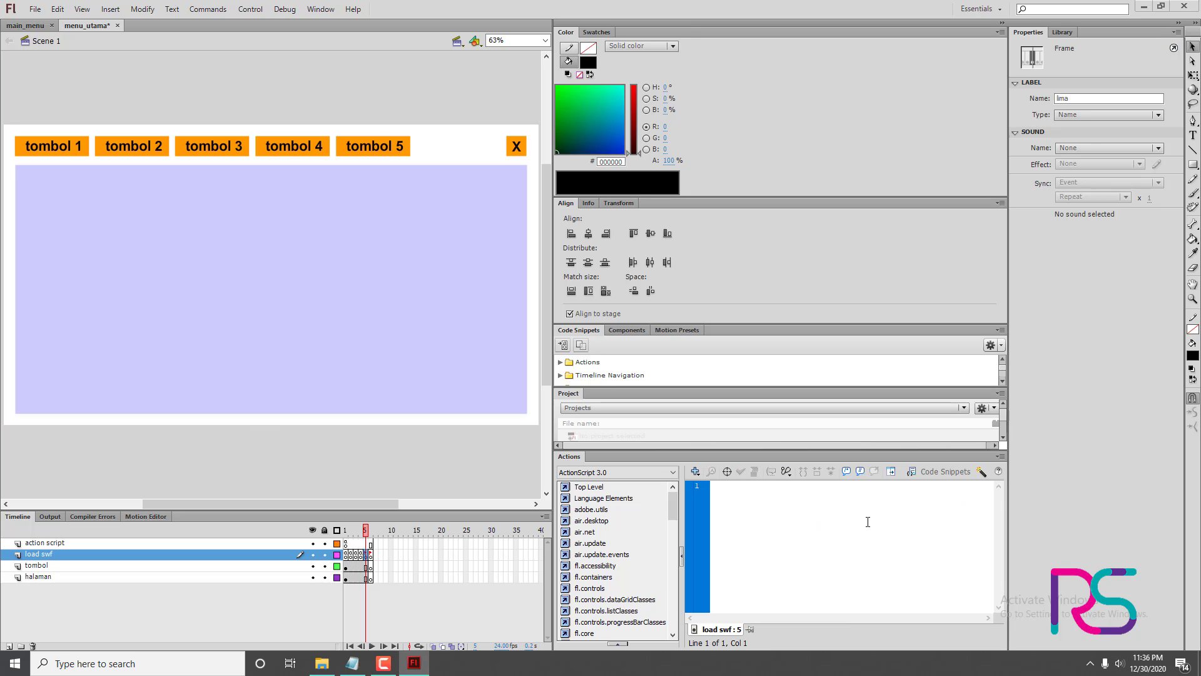
{"action": "key", "text": "ctrl+v"}
{"action": "left_click_drag", "start_coordinate": [777, 486], "coordinate": [798, 518]}
{"action": "type", "text": "55555"}
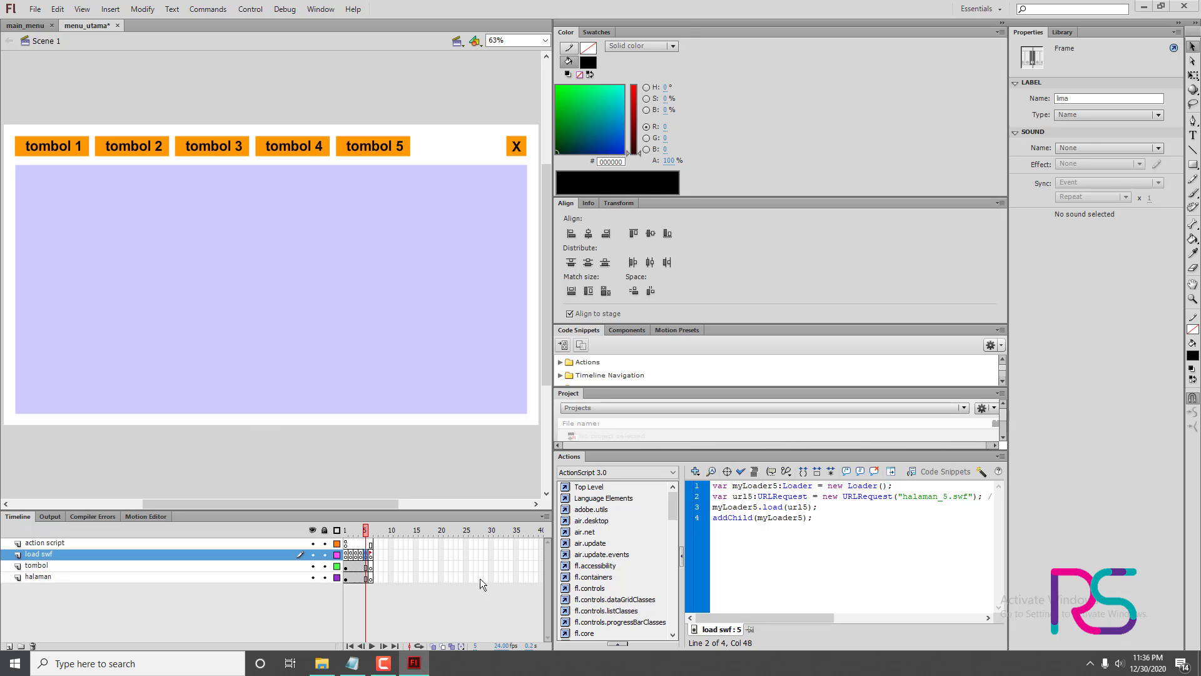
- Recheck the loader scripts in the first frames of the load swf layer and save menu_utama
{"action": "left_click", "coordinate": [353, 554]}
{"action": "left_click", "coordinate": [349, 555]}
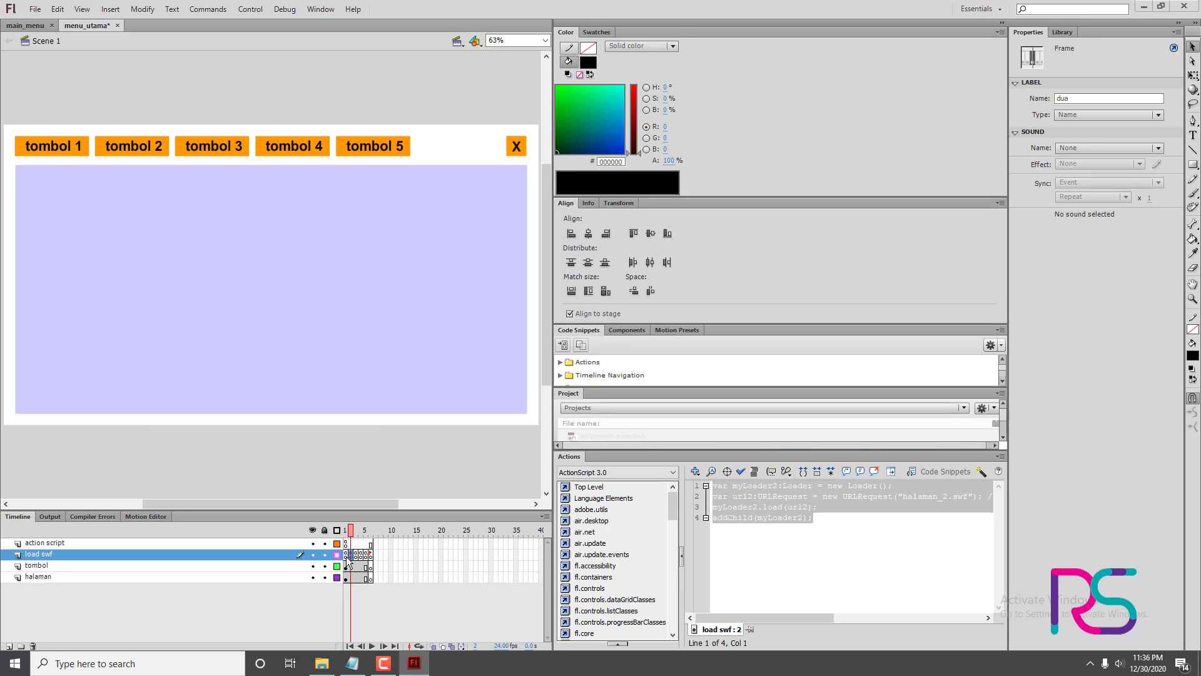
{"action": "double_click", "coordinate": [348, 554]}
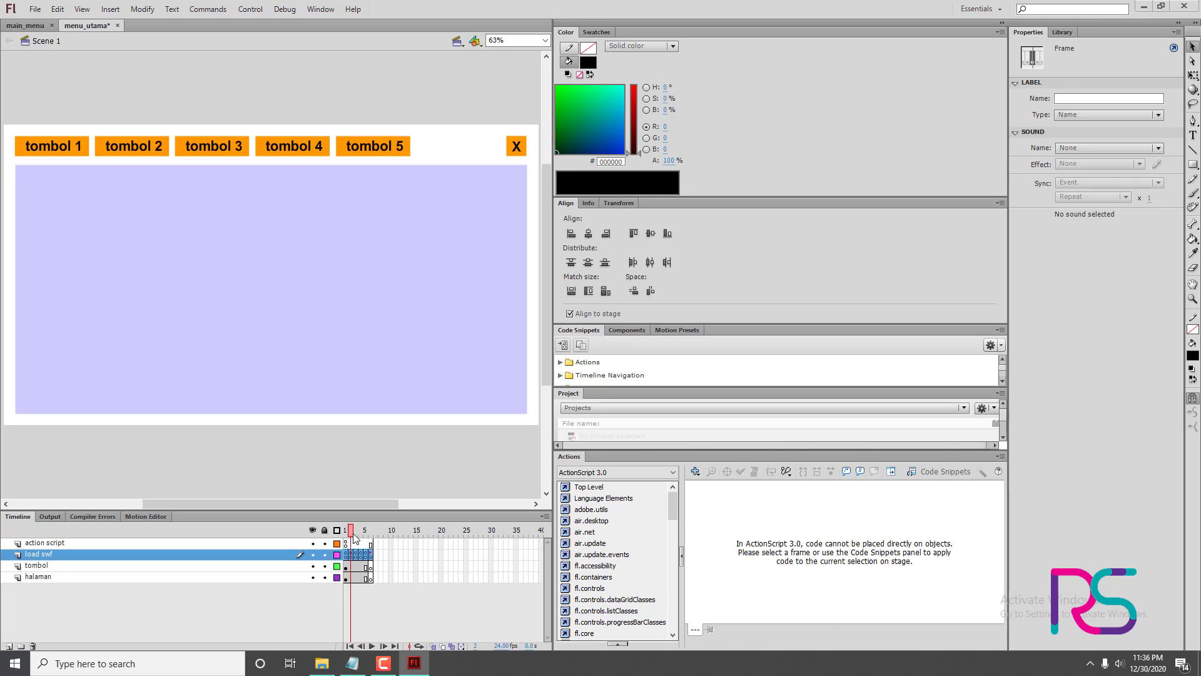
{"action": "left_click", "coordinate": [346, 529]}
{"action": "left_click", "coordinate": [786, 507]}
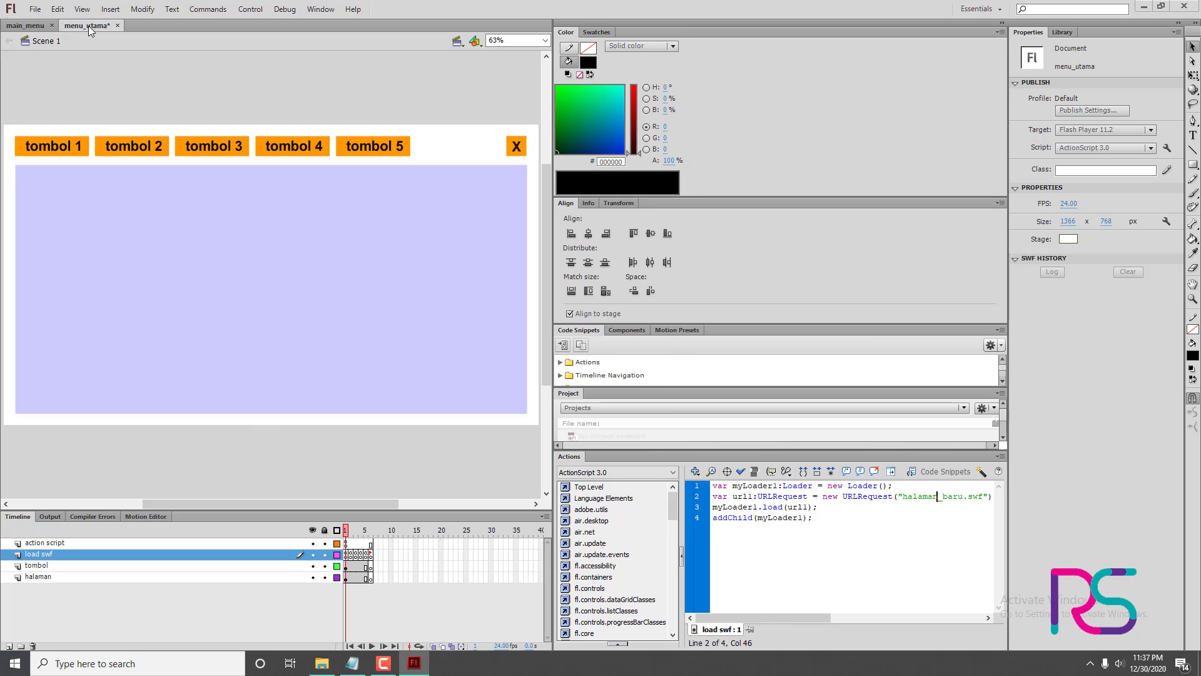
{"action": "key", "text": "ctrl+s"}
- Examine the X button's instance name and its exit code in frame 1 of the action script layer
{"action": "mouse_move", "coordinate": [347, 531]}
{"action": "left_mouse_down"}
{"action": "mouse_move", "coordinate": [371, 533]}
{"action": "mouse_move", "coordinate": [345, 531]}
{"action": "left_mouse_up"}
{"action": "left_click", "coordinate": [516, 145]}
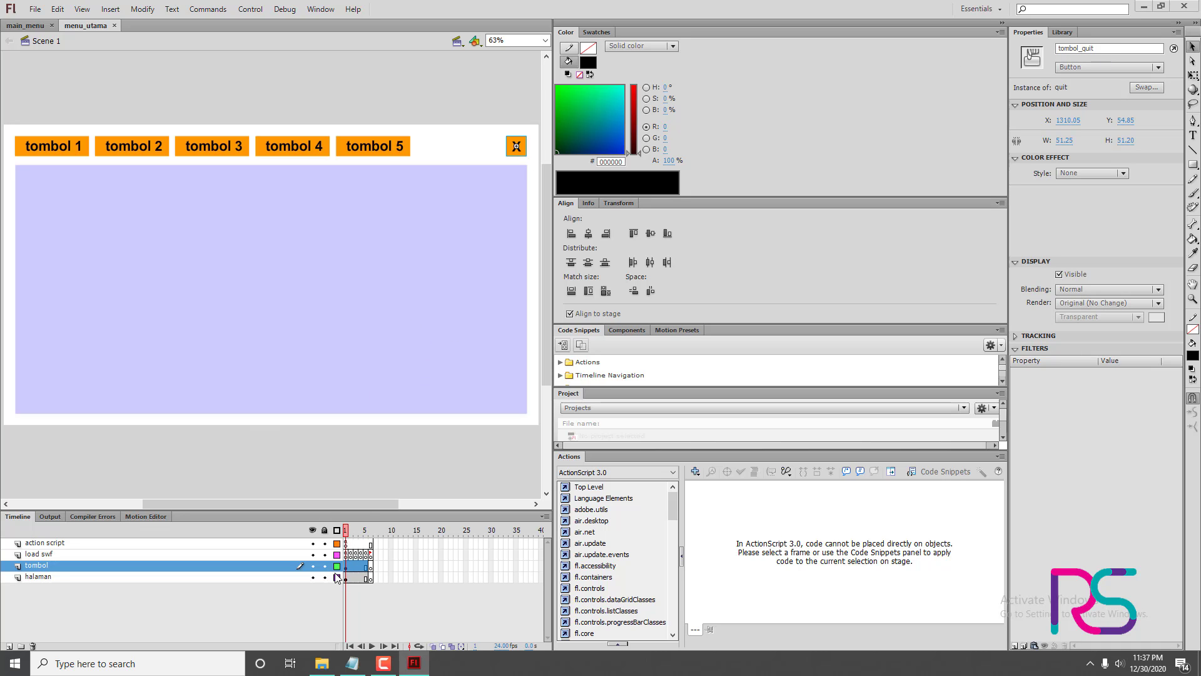
{"action": "left_click", "coordinate": [346, 543]}
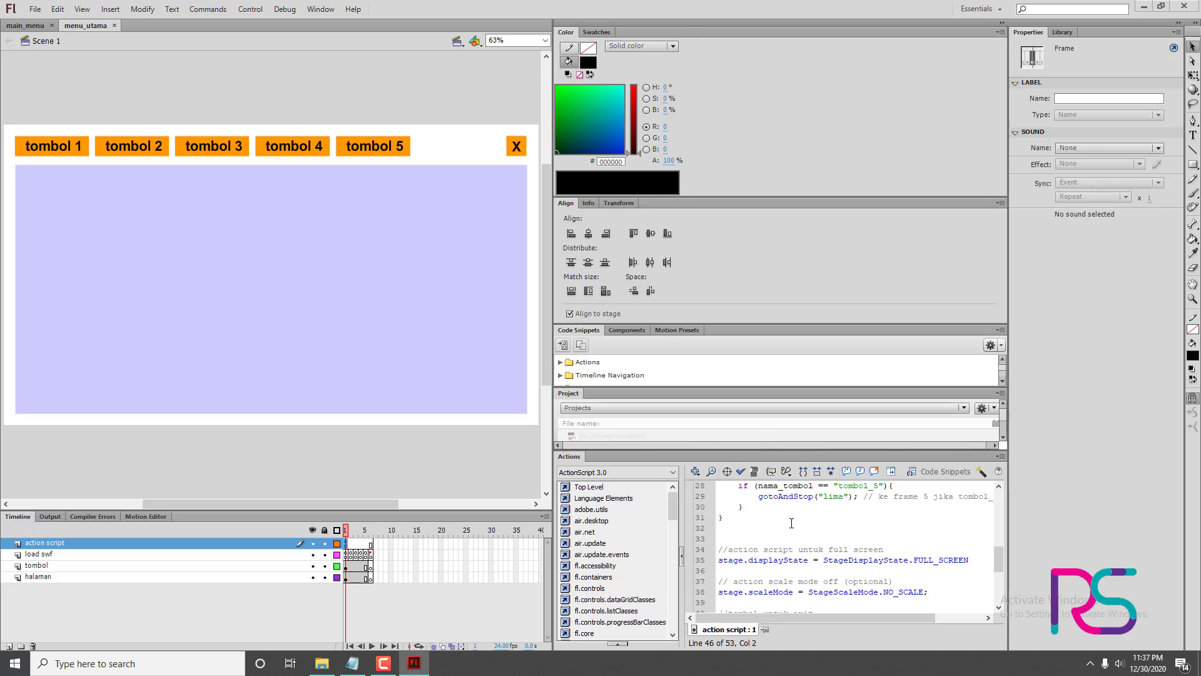
{"action": "scroll", "coordinate": [807, 532], "scroll_direction": "down", "scroll_amount": 5}
{"action": "scroll", "coordinate": [810, 537], "scroll_direction": "up", "scroll_amount": 2}
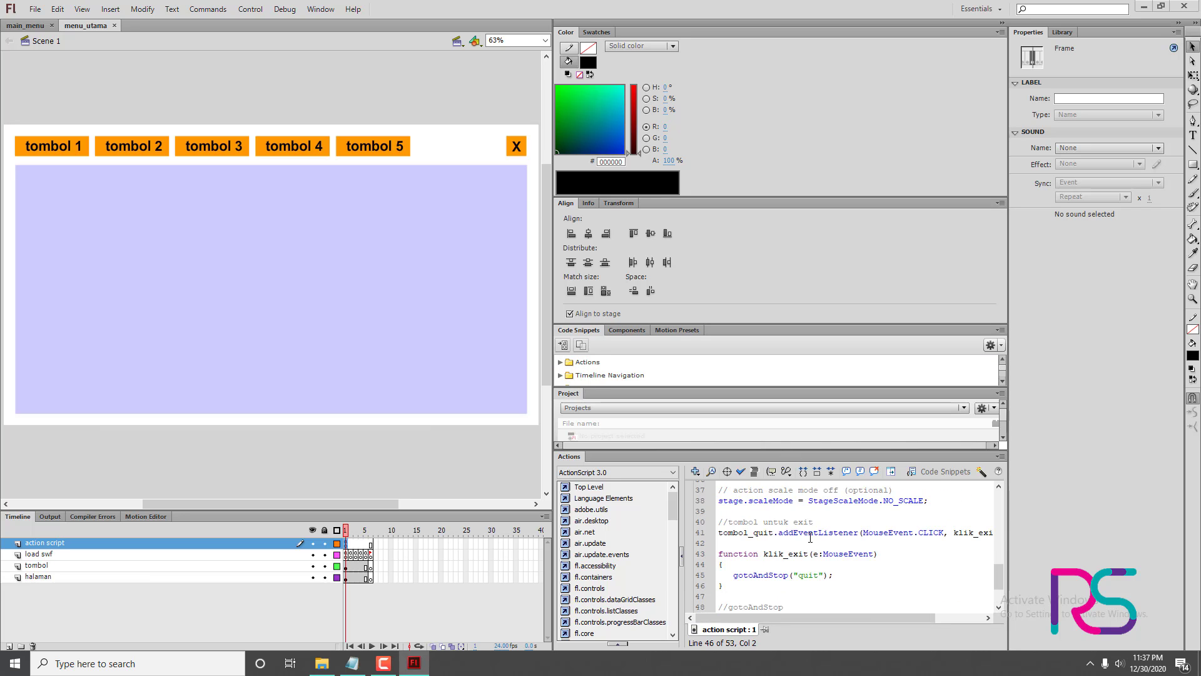
- Open the exit confirmation page in frame 6 of the halaman layer in main_menu
{"action": "left_click", "coordinate": [370, 566]}
{"action": "left_click", "coordinate": [29, 27]}
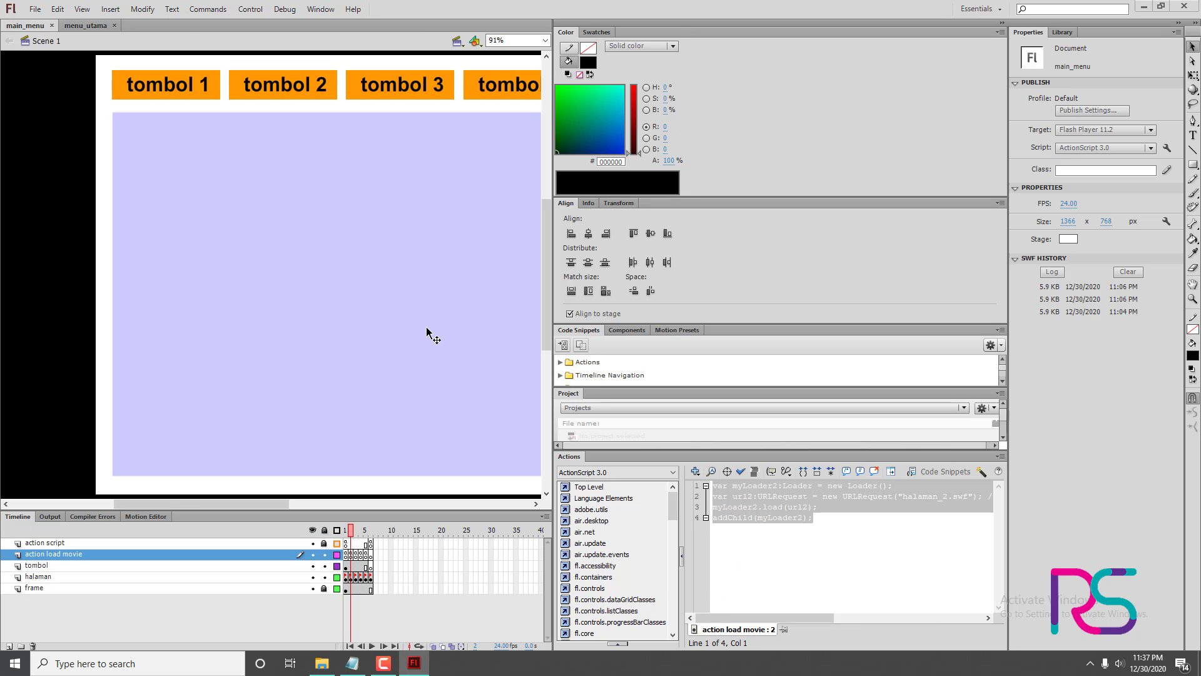
{"action": "left_click", "coordinate": [370, 577]}
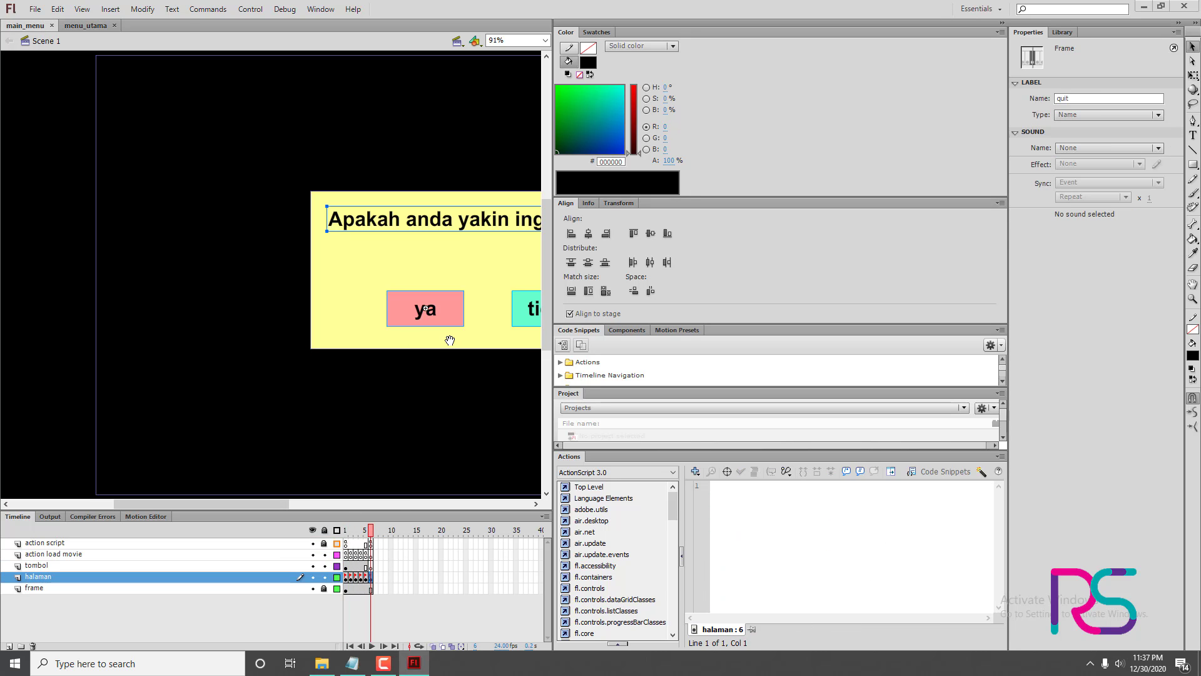
{"action": "left_click", "coordinate": [356, 73]}
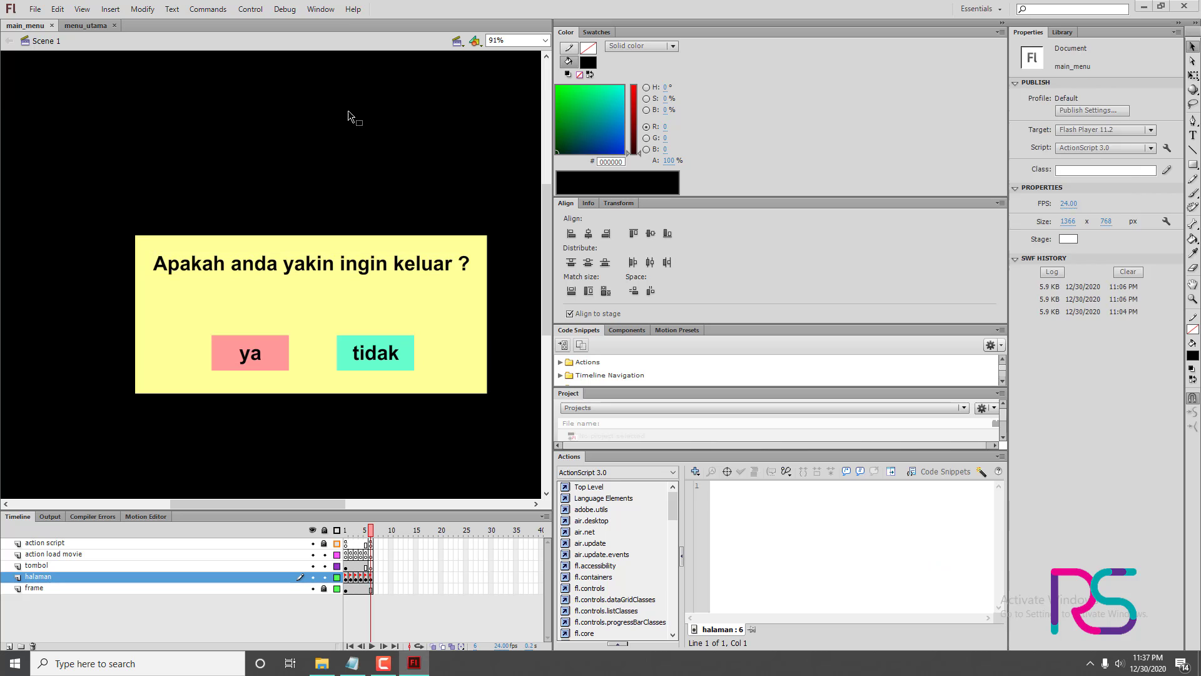
{"action": "left_click", "coordinate": [318, 179]}
{"action": "left_click", "coordinate": [334, 273]}
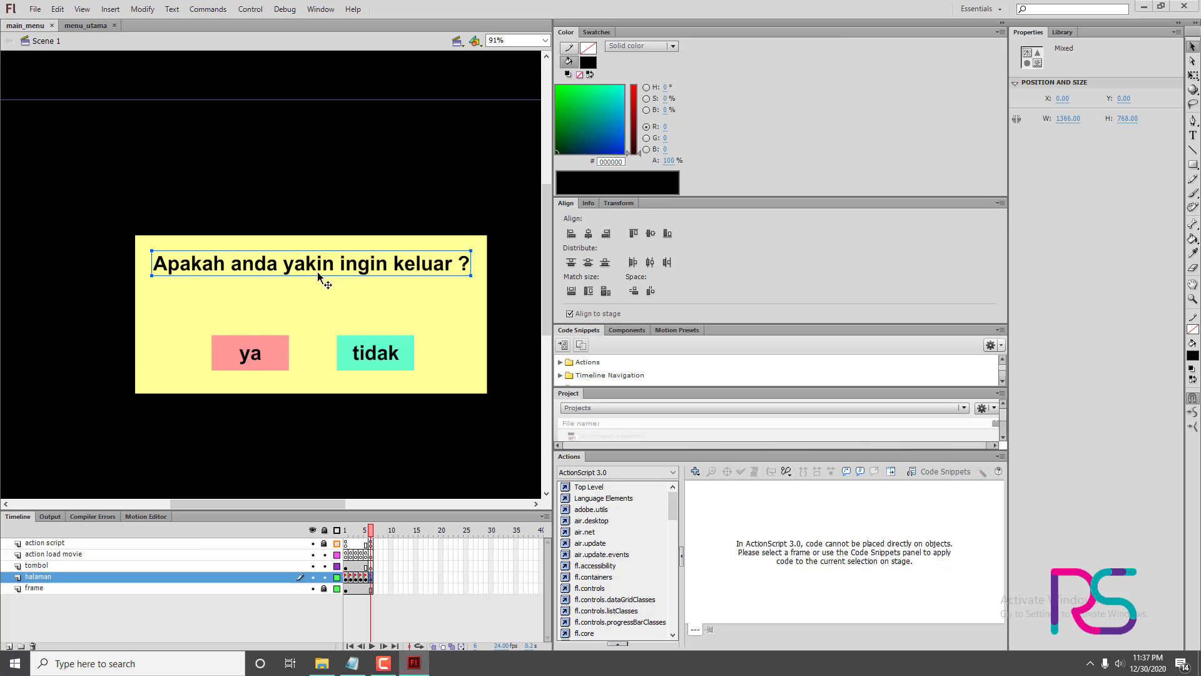
{"action": "left_click", "coordinate": [269, 362], "text": "shift"}
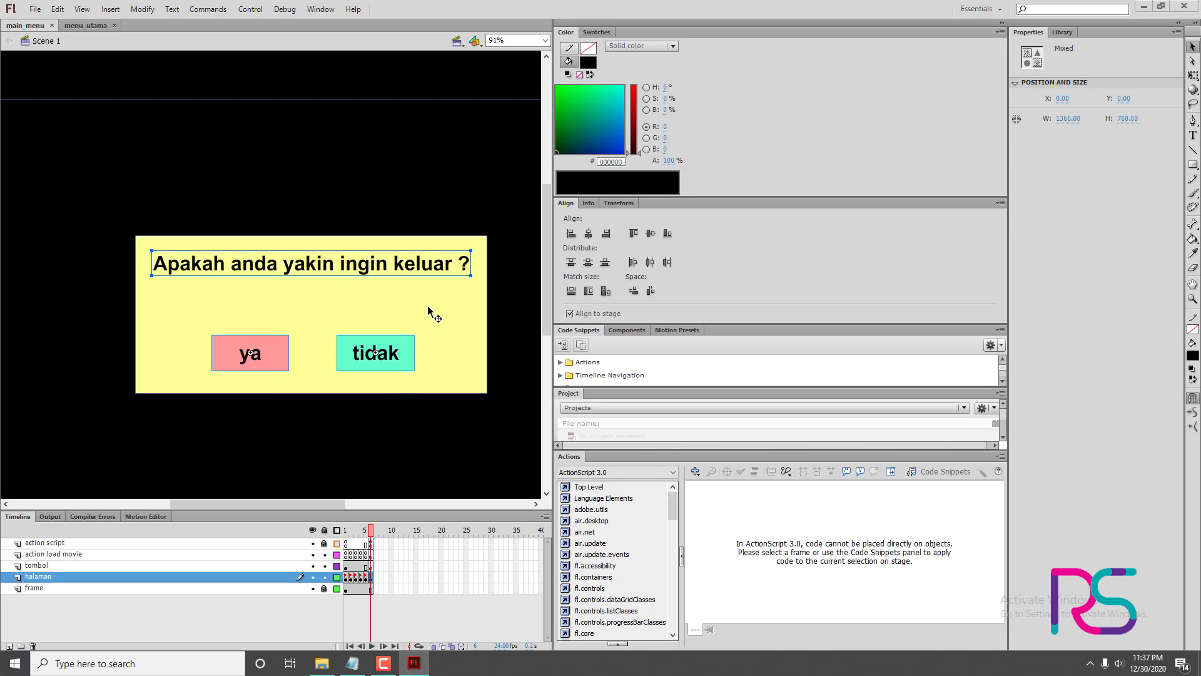
{"action": "left_click_drag", "start_coordinate": [466, 299], "coordinate": [443, 326]}
{"action": "key", "text": "ctrl+z"}
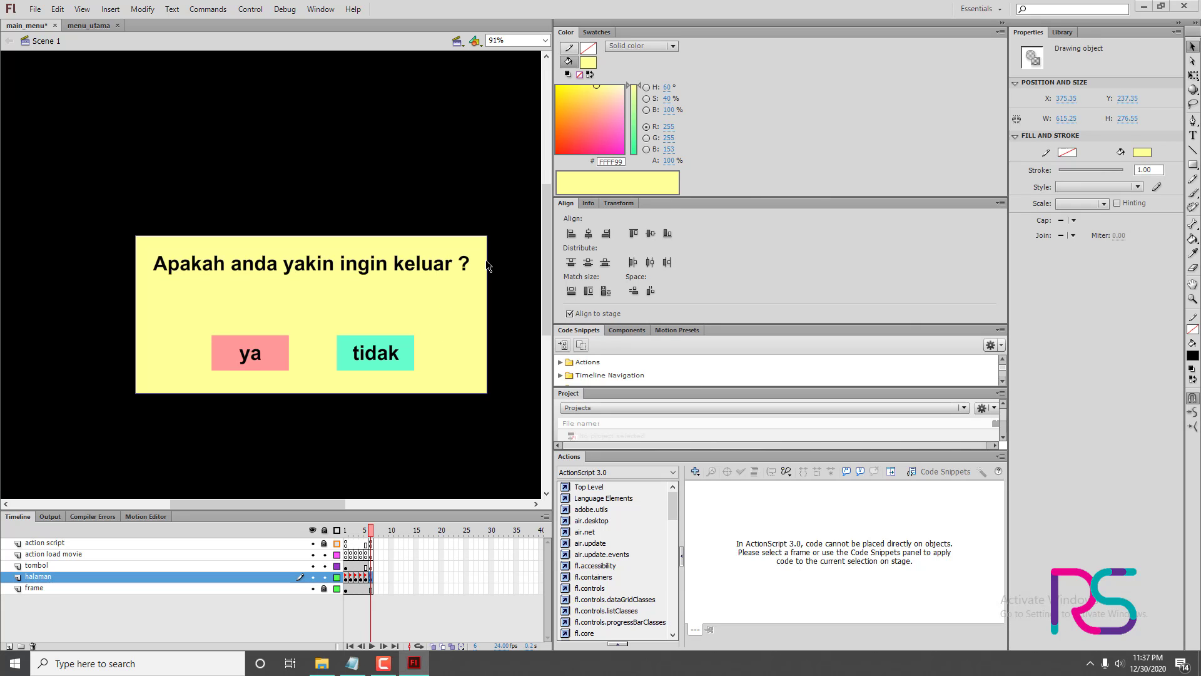
- Copy the exit page's black background, question text and the ya and tidak buttons together
{"action": "left_click", "coordinate": [476, 194]}
{"action": "left_click", "coordinate": [445, 273], "text": "shift"}
{"action": "left_click", "coordinate": [402, 368], "text": "shift"}
{"action": "left_click", "coordinate": [280, 361], "text": "shift"}
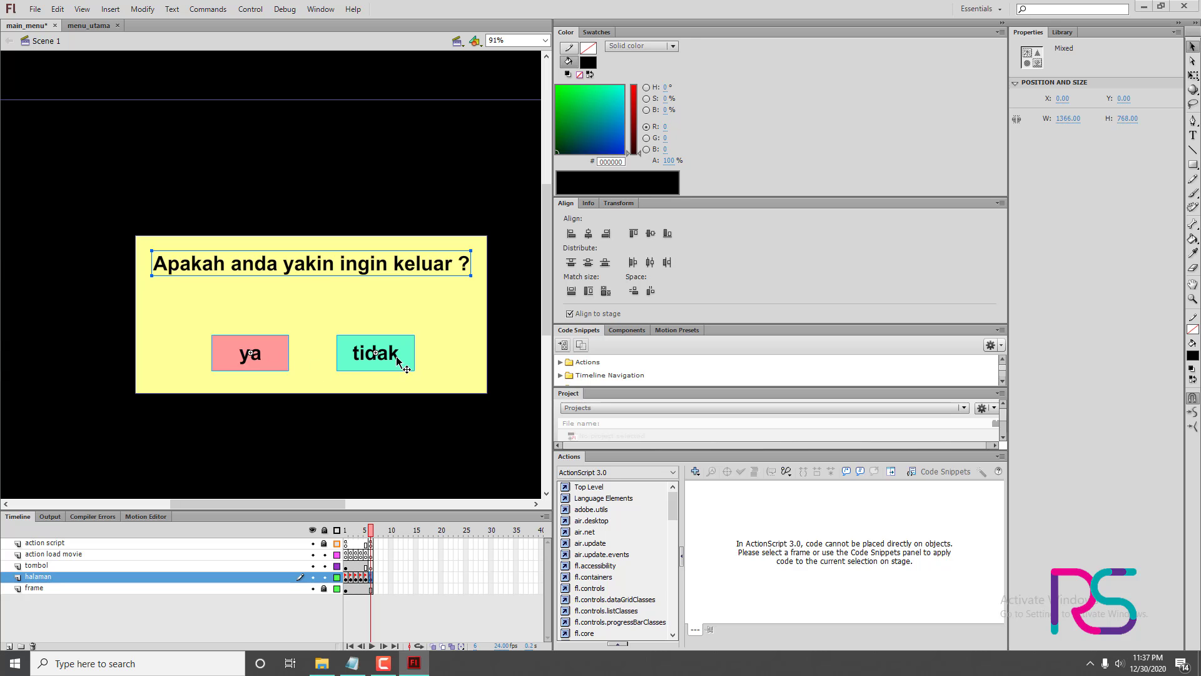
{"action": "right_click", "coordinate": [411, 294]}
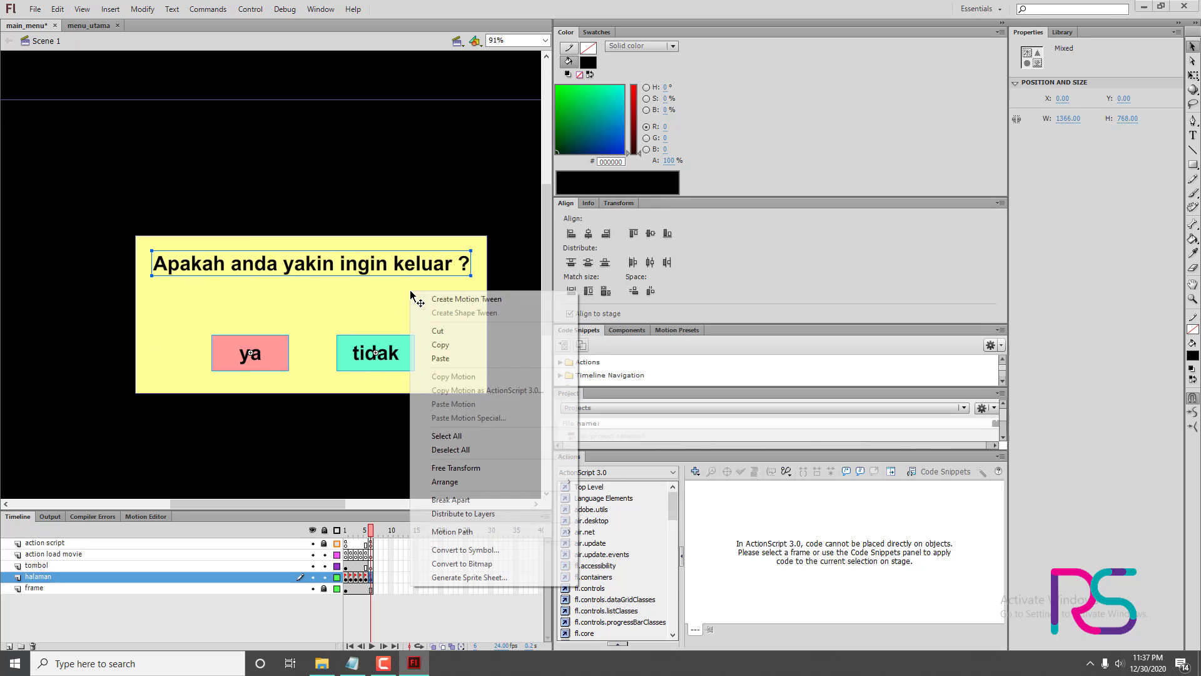
{"action": "left_click", "coordinate": [469, 344]}
- Paste the copied exit page in place into the quit frame, frame 6 of the load swf layer, in menu_utama
{"action": "left_click", "coordinate": [97, 27]}
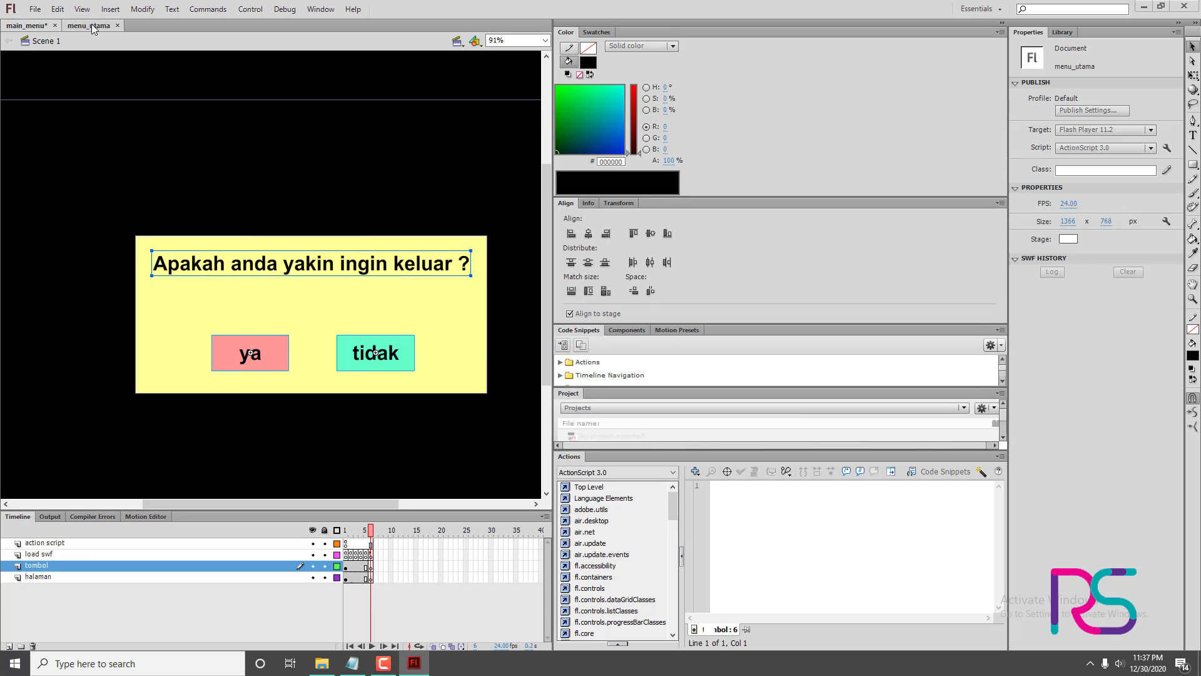
{"action": "left_click", "coordinate": [371, 567]}
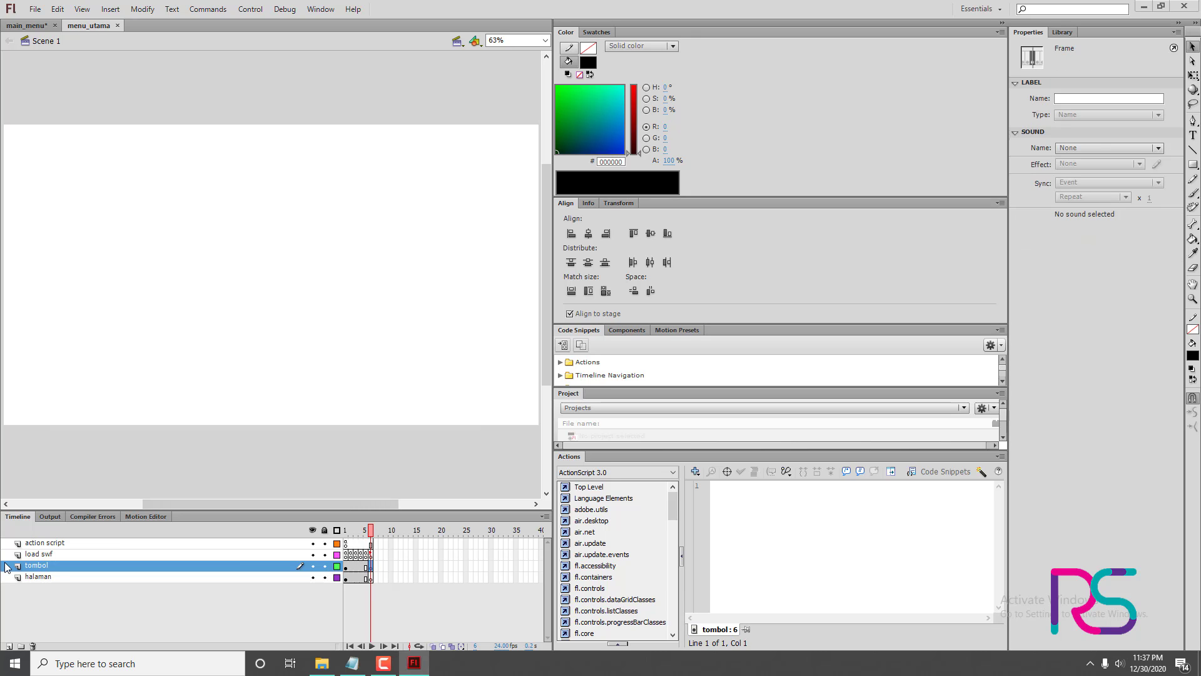
{"action": "left_click", "coordinate": [373, 556]}
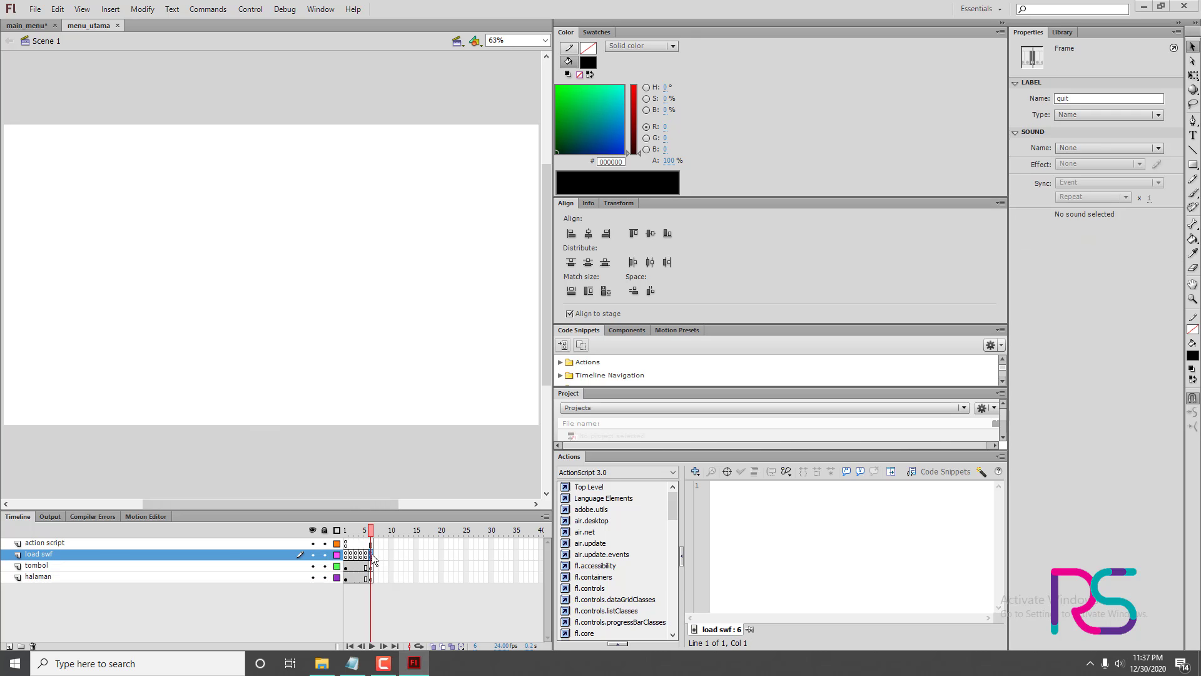
{"action": "right_click", "coordinate": [372, 556]}
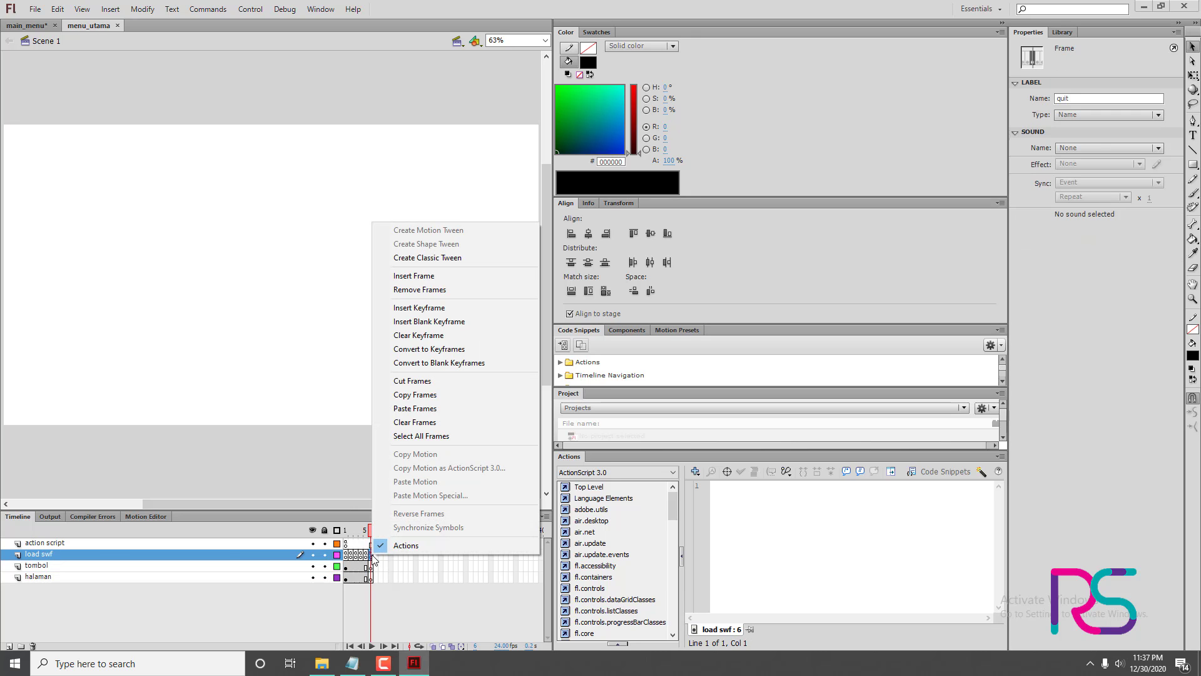
{"action": "left_click", "coordinate": [56, 10]}
{"action": "left_click", "coordinate": [88, 97]}
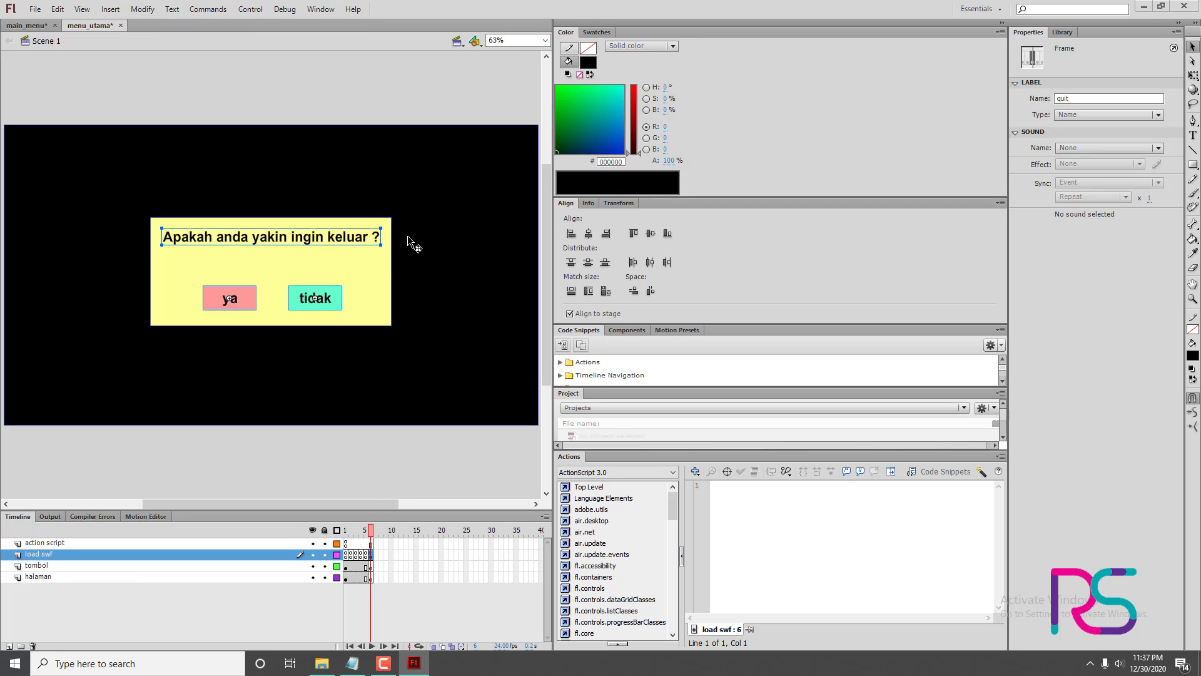
- Examine the instance names of the pasted ya and tidak buttons on the exit page
{"action": "left_click", "coordinate": [313, 107]}
{"action": "left_click", "coordinate": [243, 303]}
{"action": "left_click", "coordinate": [320, 66]}
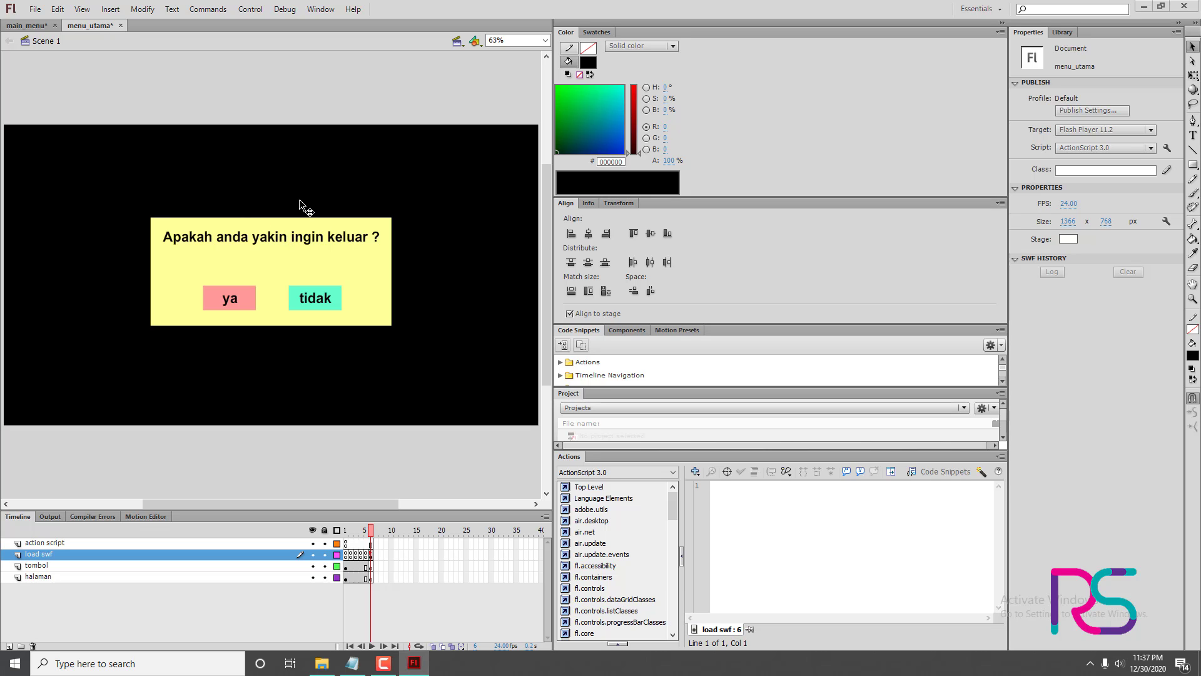
{"action": "left_click", "coordinate": [241, 306]}
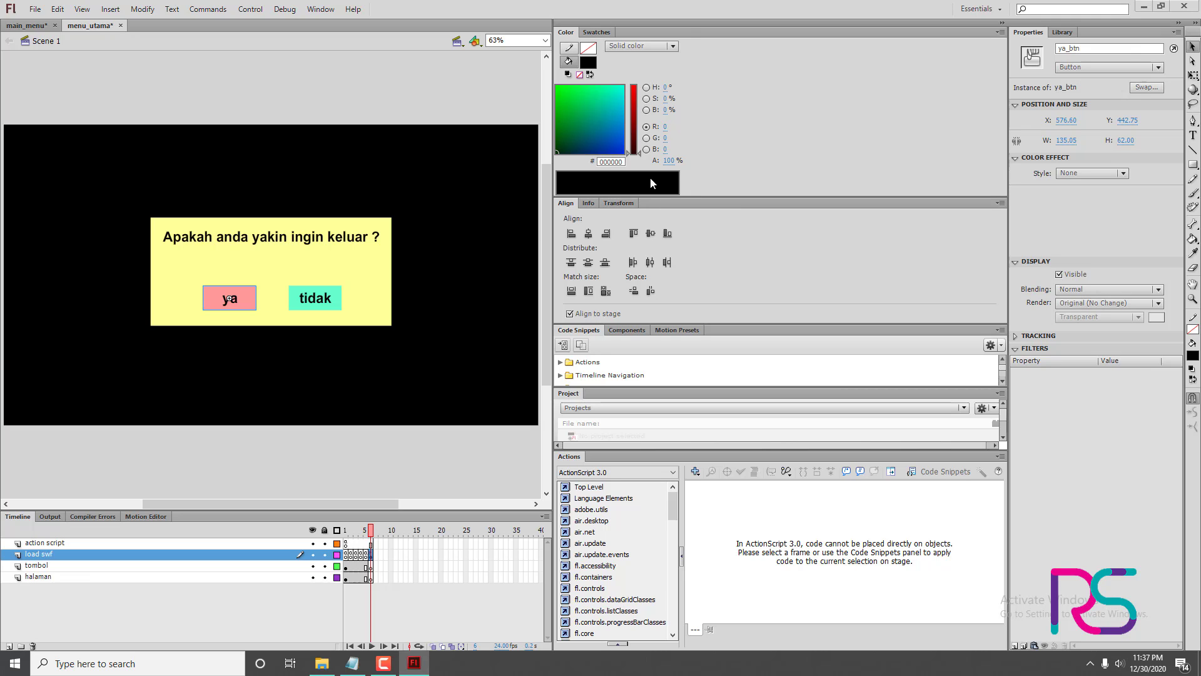
{"action": "left_click", "coordinate": [314, 298]}
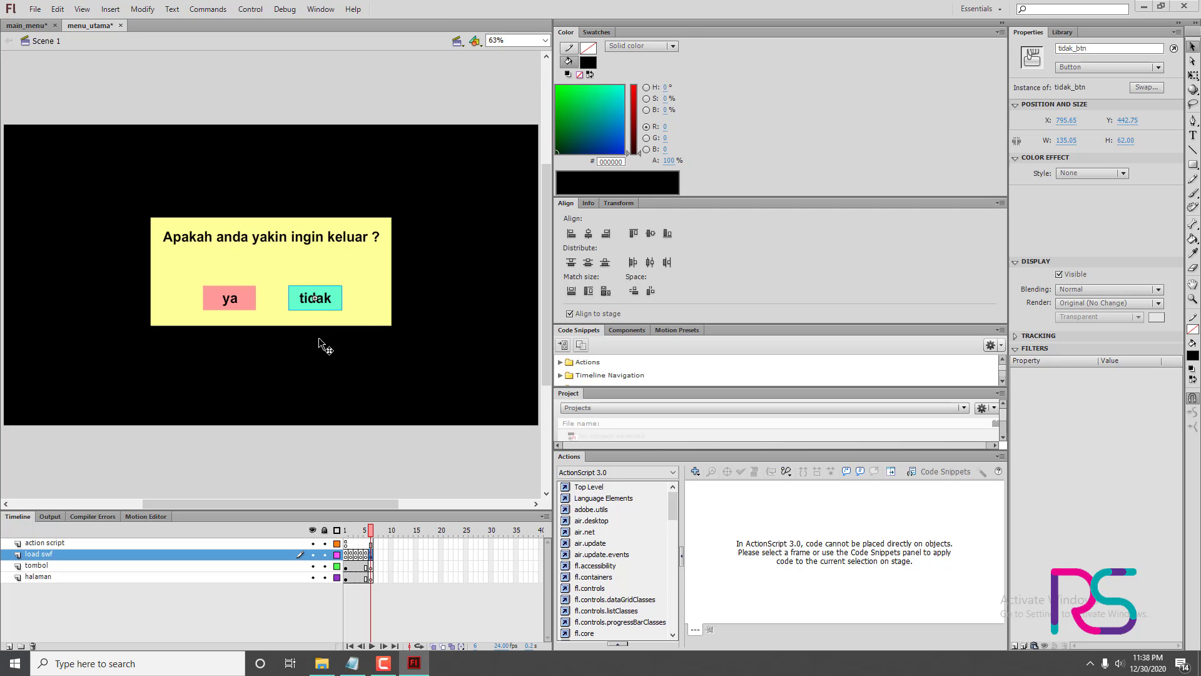
{"action": "left_click", "coordinate": [245, 299]}
{"action": "left_click", "coordinate": [308, 303]}
{"action": "left_click", "coordinate": [244, 302]}
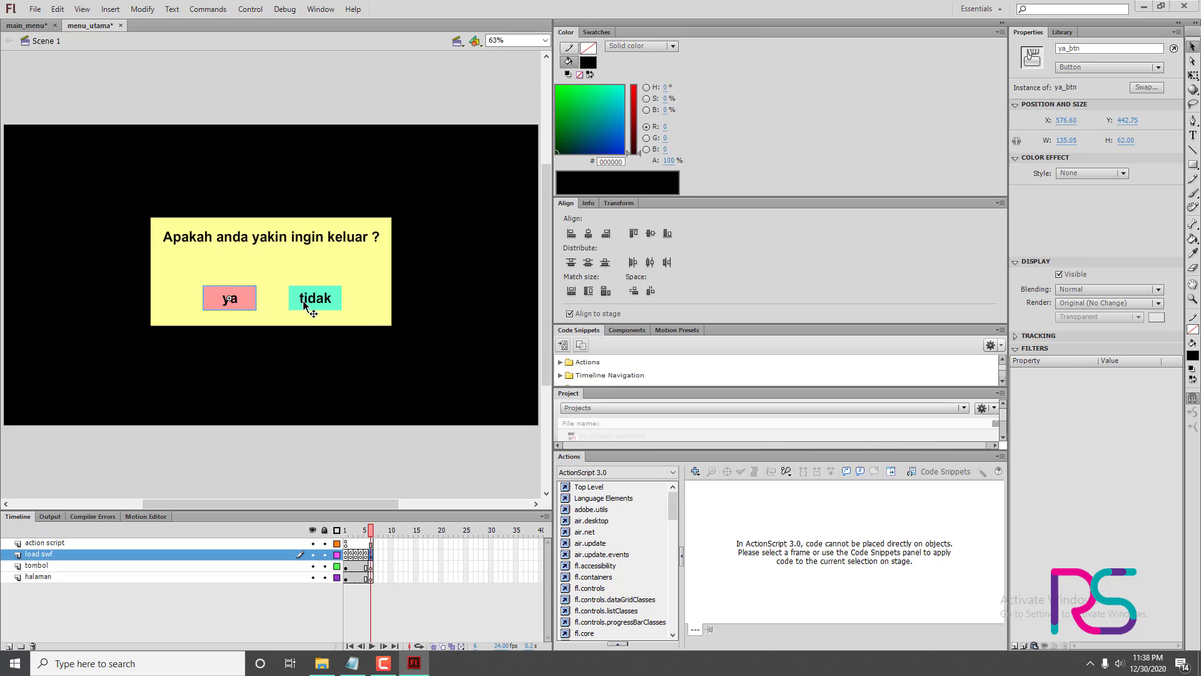
{"action": "left_click", "coordinate": [323, 298]}
{"action": "left_click", "coordinate": [345, 122]}
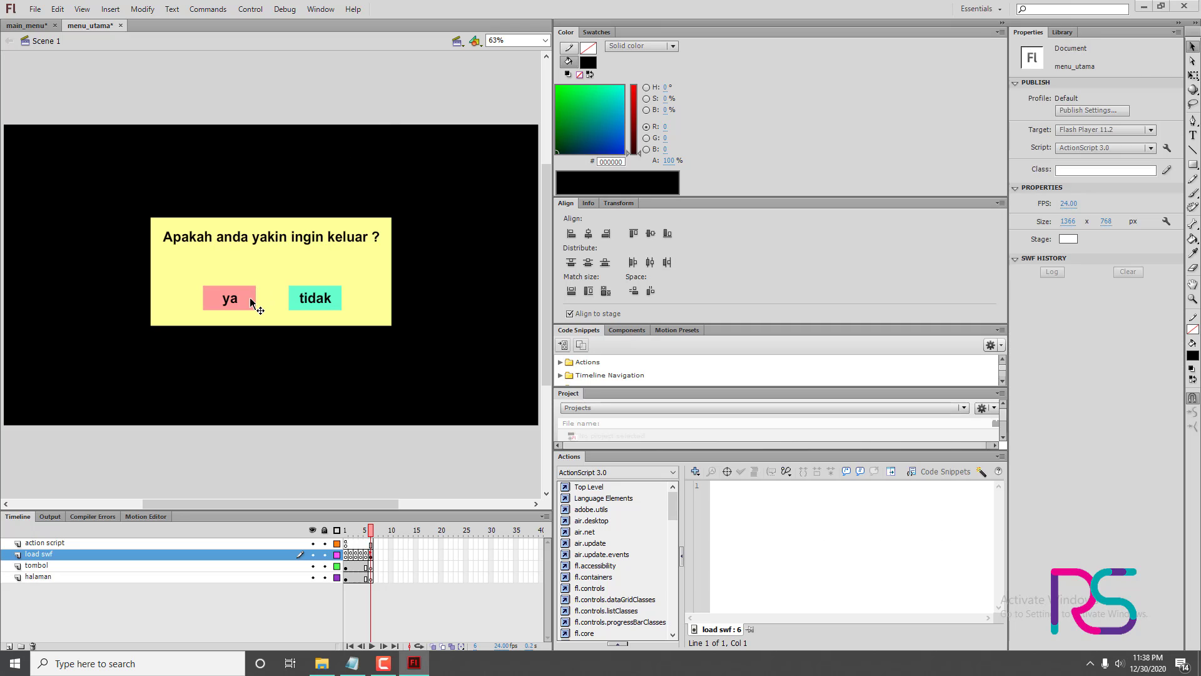
{"action": "left_click", "coordinate": [249, 301]}
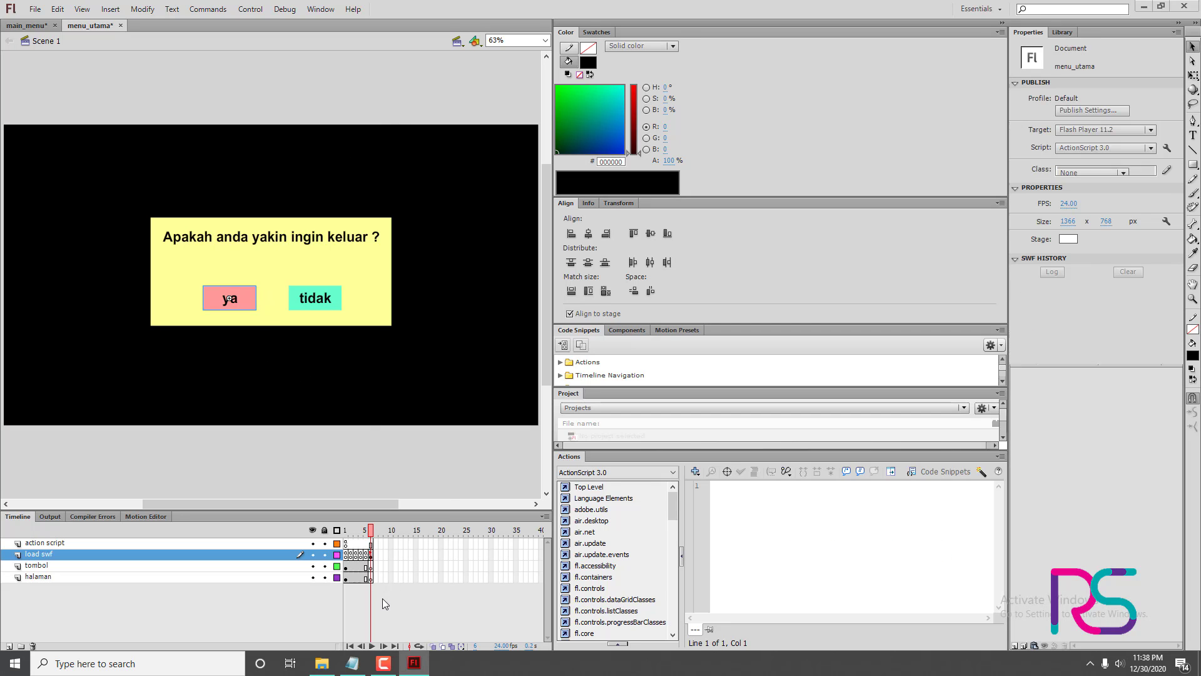
- Copy the entire quit_tombol script from frame 6 of the action script layer in main_menu
{"action": "left_click", "coordinate": [34, 25]}
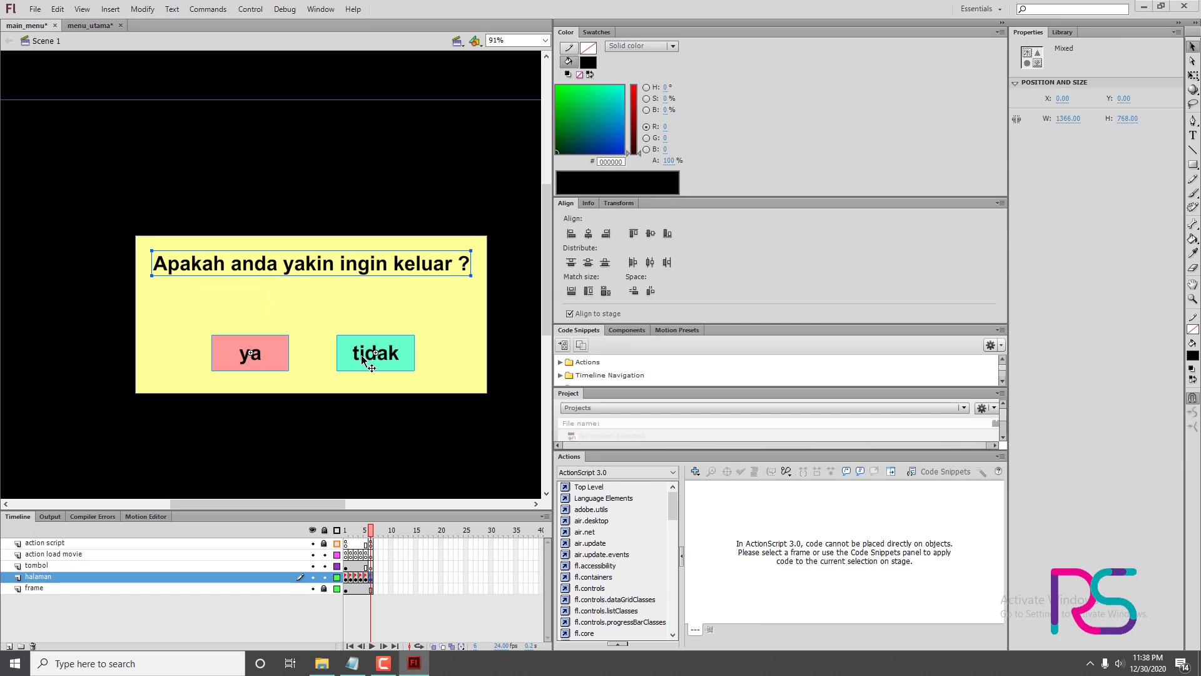
{"action": "left_click", "coordinate": [372, 543]}
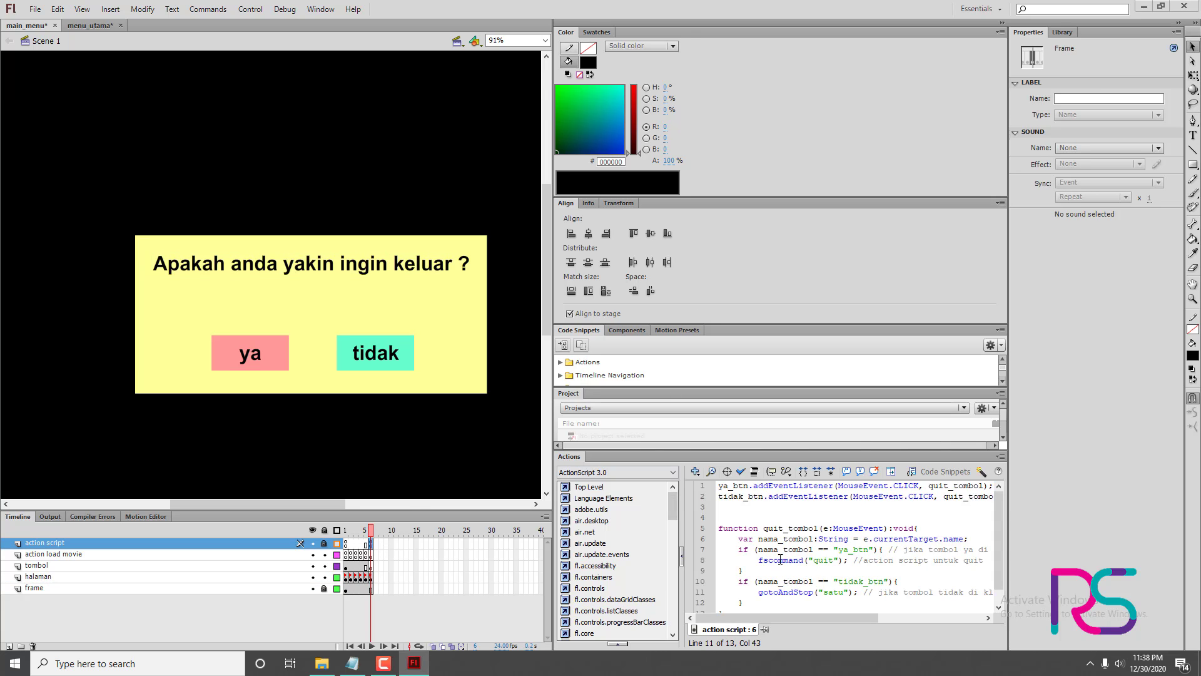
{"action": "left_click", "coordinate": [839, 549]}
{"action": "key", "text": "ctrl+a"}
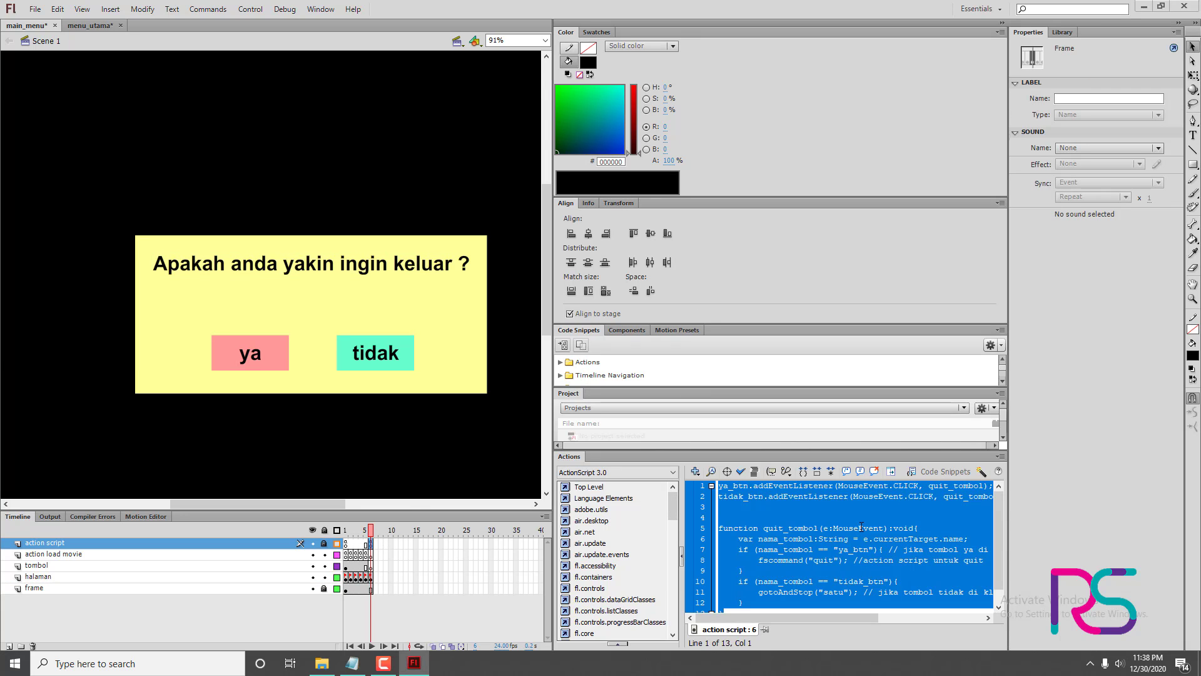
- Insert a blank keyframe in frame 6 of menu_utama's action script layer and paste the copied script there
{"action": "left_click", "coordinate": [99, 27]}
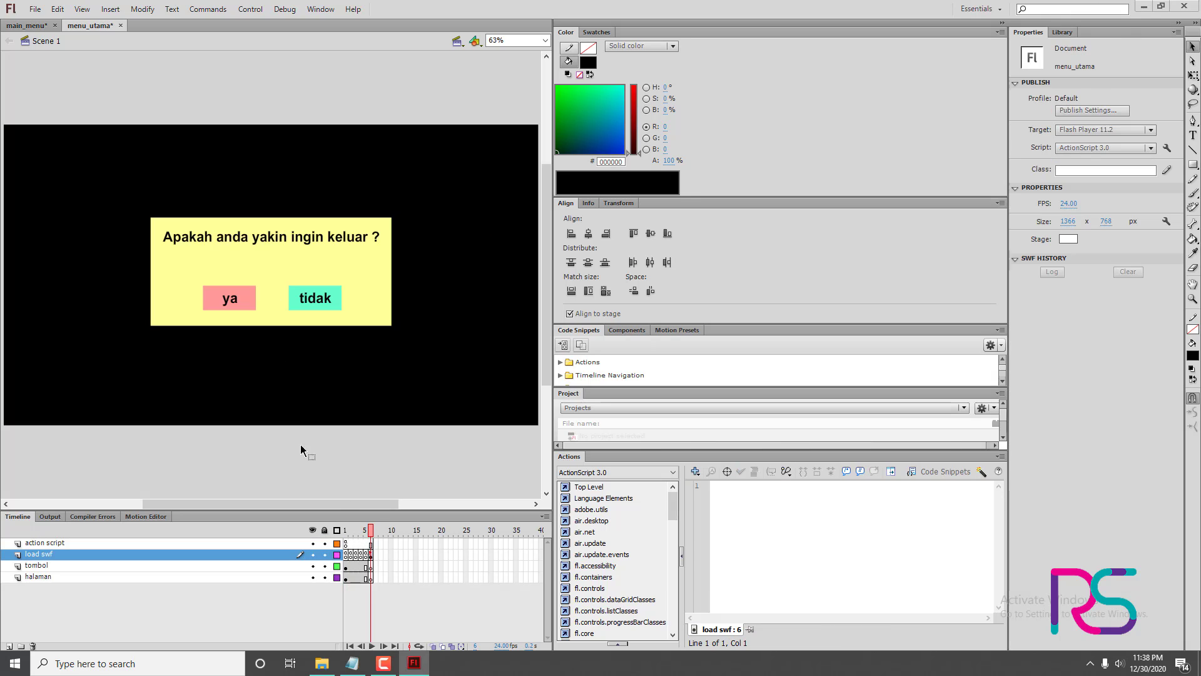
{"action": "left_click", "coordinate": [371, 544]}
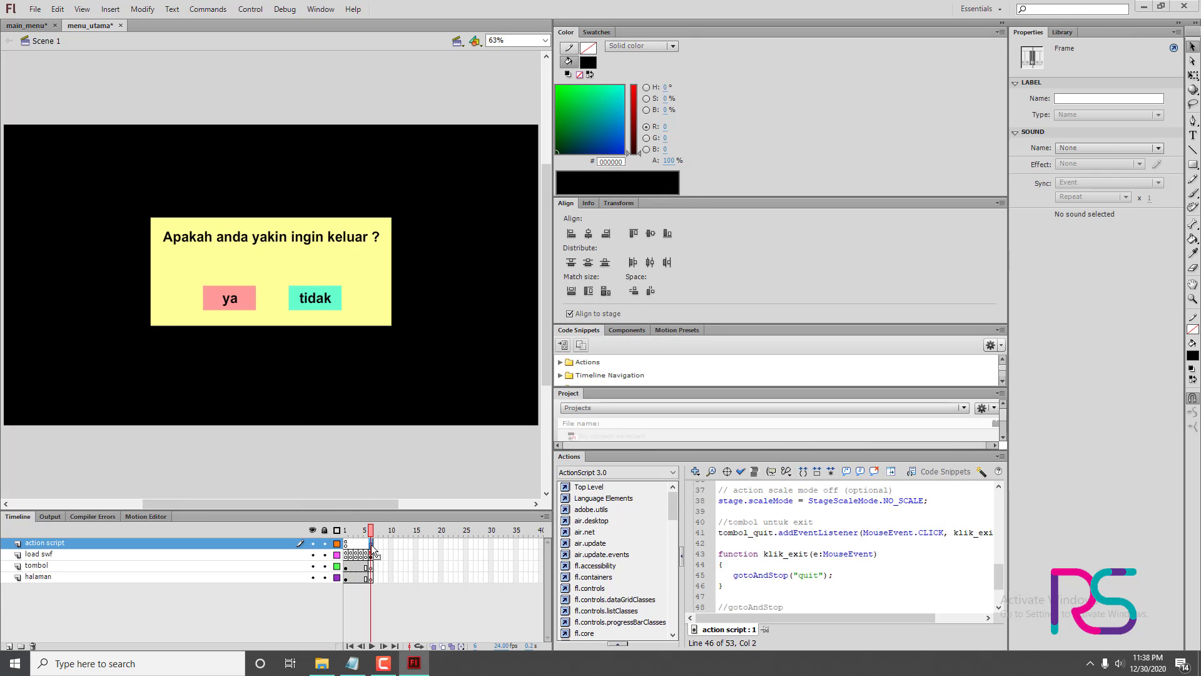
{"action": "key", "text": "F7"}
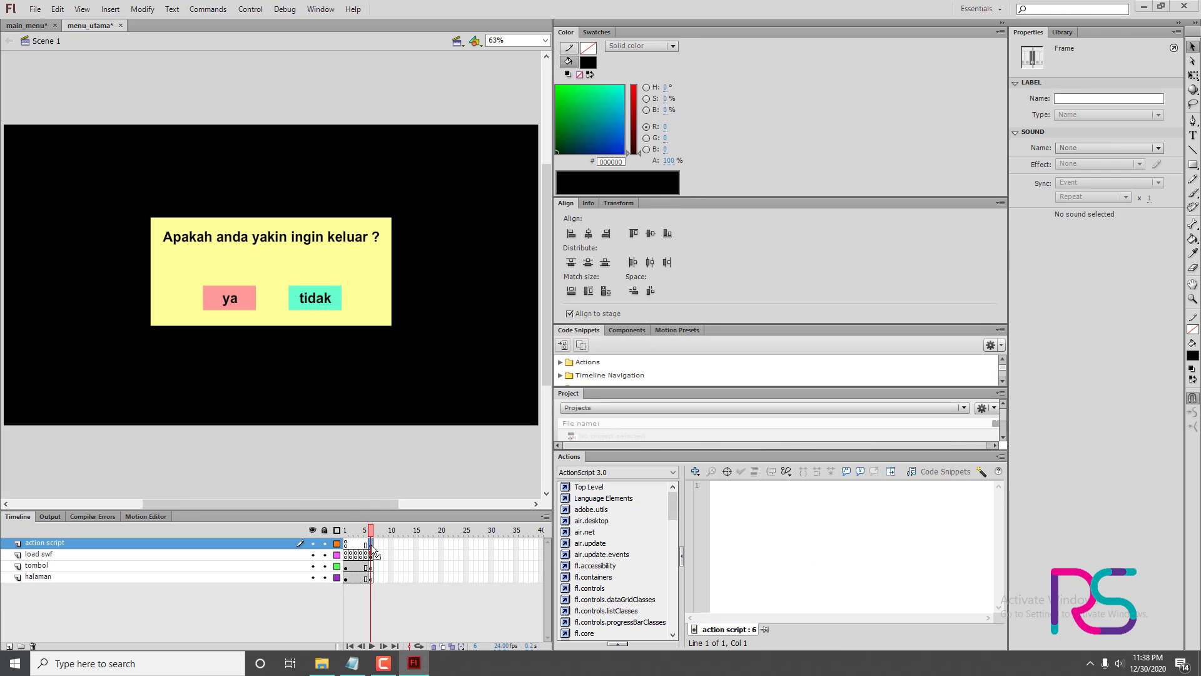
{"action": "left_click", "coordinate": [695, 528]}
{"action": "key", "text": "ctrl+v"}
- Examine the pasted script's quit_tombol listeners and its branches for the ya and tidak buttons, including the fscommand("quit") line
{"action": "scroll", "coordinate": [819, 544], "scroll_direction": "up", "scroll_amount": 1}
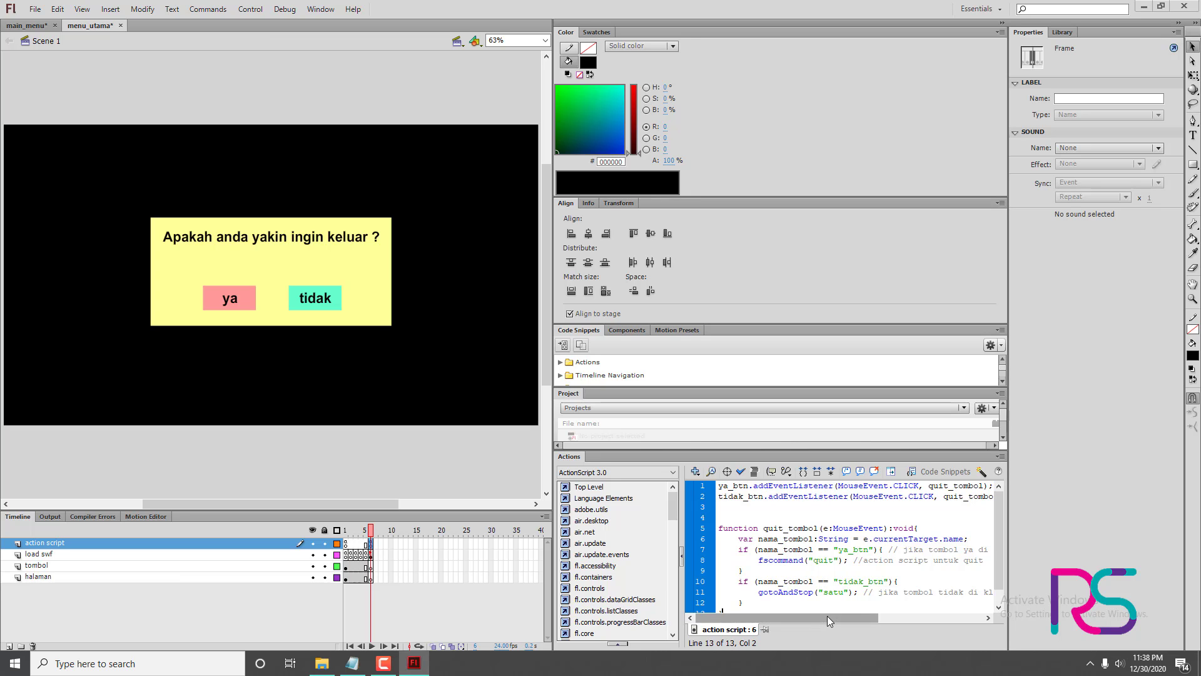
{"action": "mouse_move", "coordinate": [827, 617]}
{"action": "left_mouse_down"}
{"action": "mouse_move", "coordinate": [883, 618]}
{"action": "mouse_move", "coordinate": [814, 619]}
{"action": "left_mouse_up"}
{"action": "left_click_drag", "start_coordinate": [836, 618], "coordinate": [860, 617]}
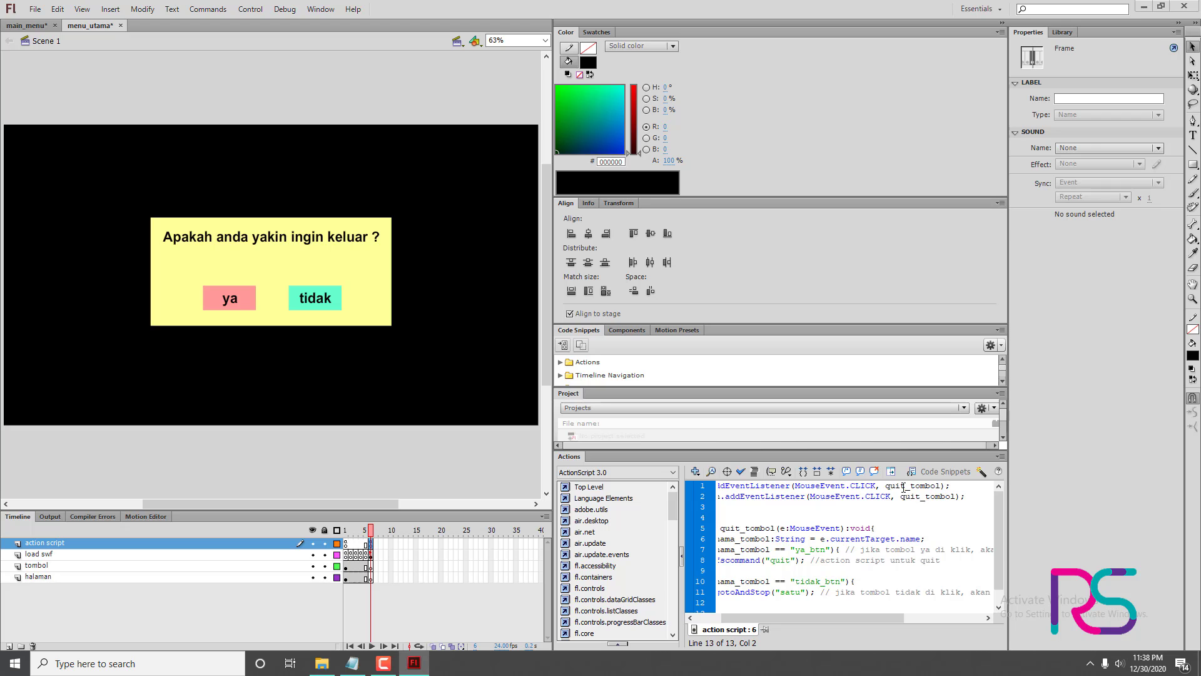
{"action": "left_click_drag", "start_coordinate": [886, 485], "coordinate": [944, 486]}
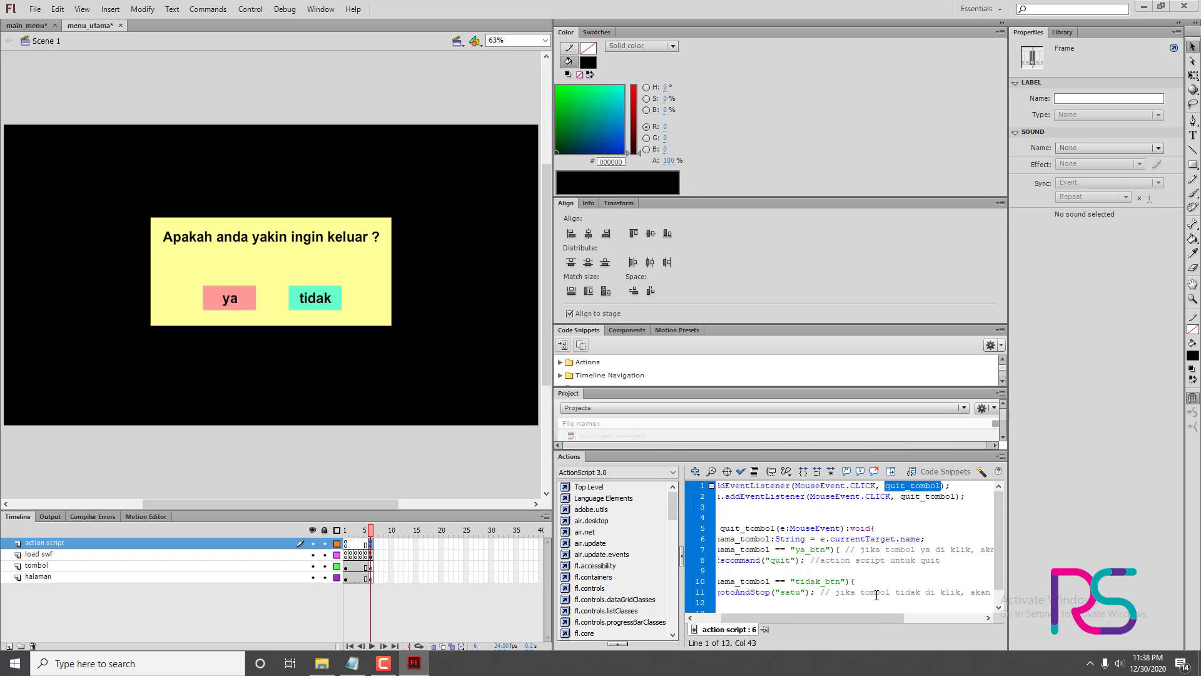
{"action": "left_click_drag", "start_coordinate": [865, 619], "coordinate": [837, 619]}
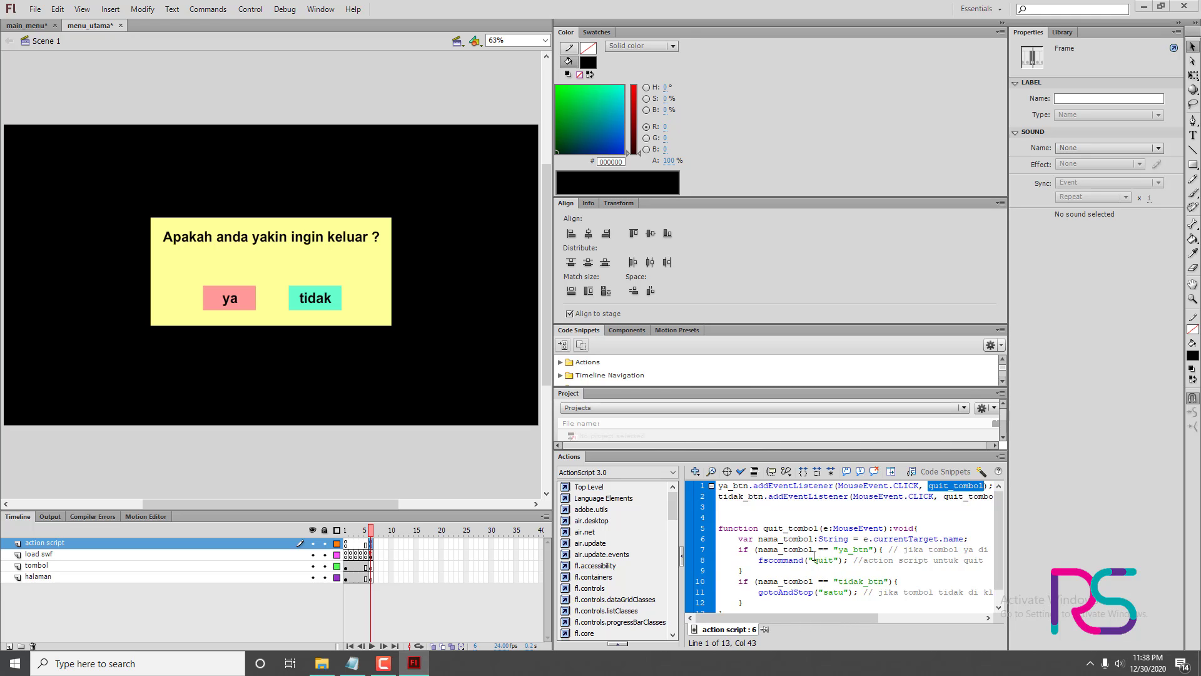
{"action": "scroll", "coordinate": [814, 554], "scroll_direction": "down", "scroll_amount": 1}
{"action": "mouse_move", "coordinate": [819, 622]}
{"action": "left_mouse_down"}
{"action": "mouse_move", "coordinate": [856, 622]}
{"action": "mouse_move", "coordinate": [798, 616]}
{"action": "left_mouse_up"}
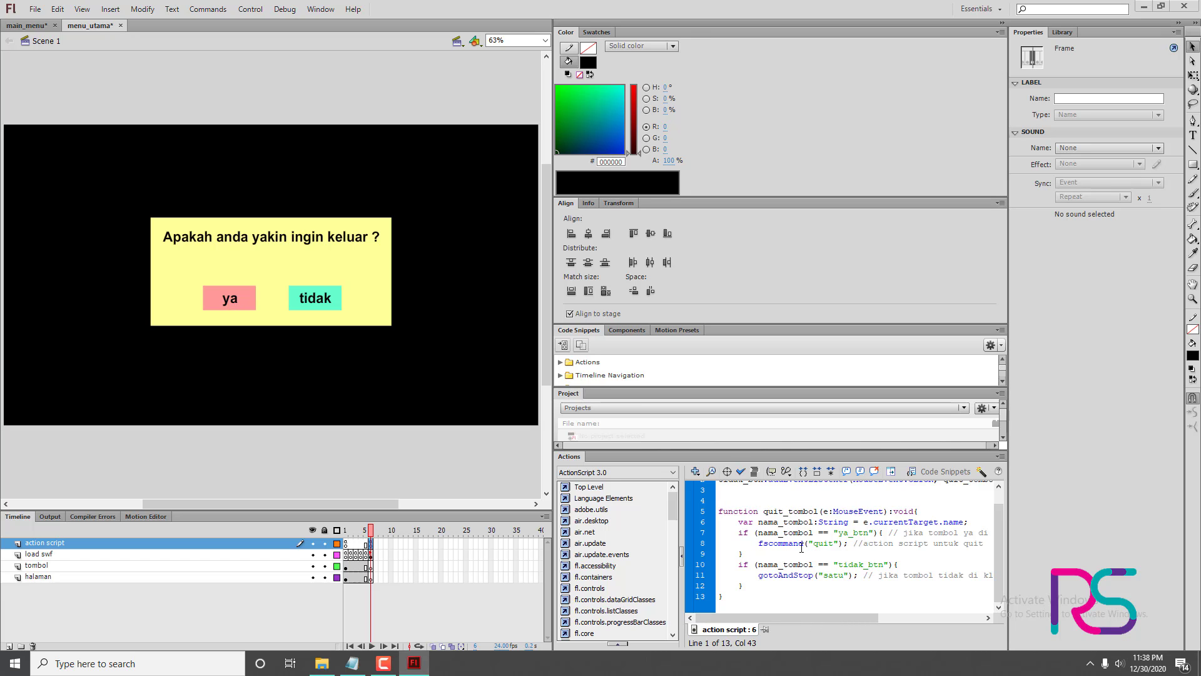
{"action": "left_click_drag", "start_coordinate": [843, 547], "coordinate": [761, 546]}
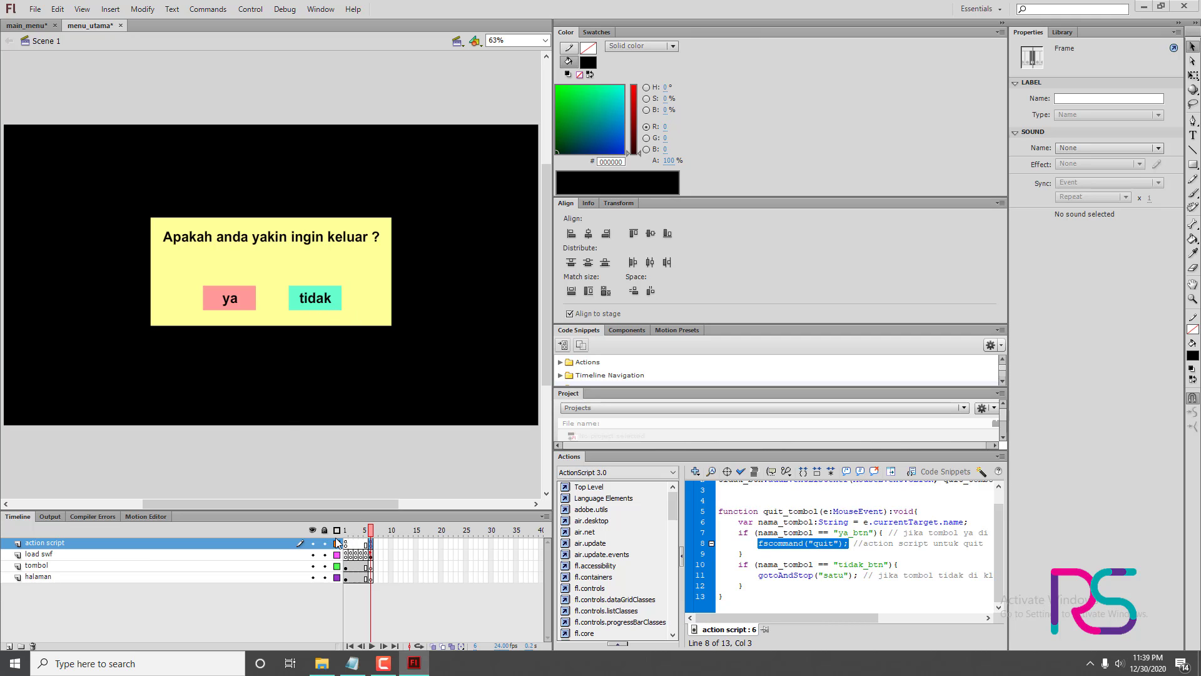
- Save menu_utama, run the test movie and try the tombol 2, 3, 4, 5 and 1 buttons
{"action": "left_click", "coordinate": [487, 470]}
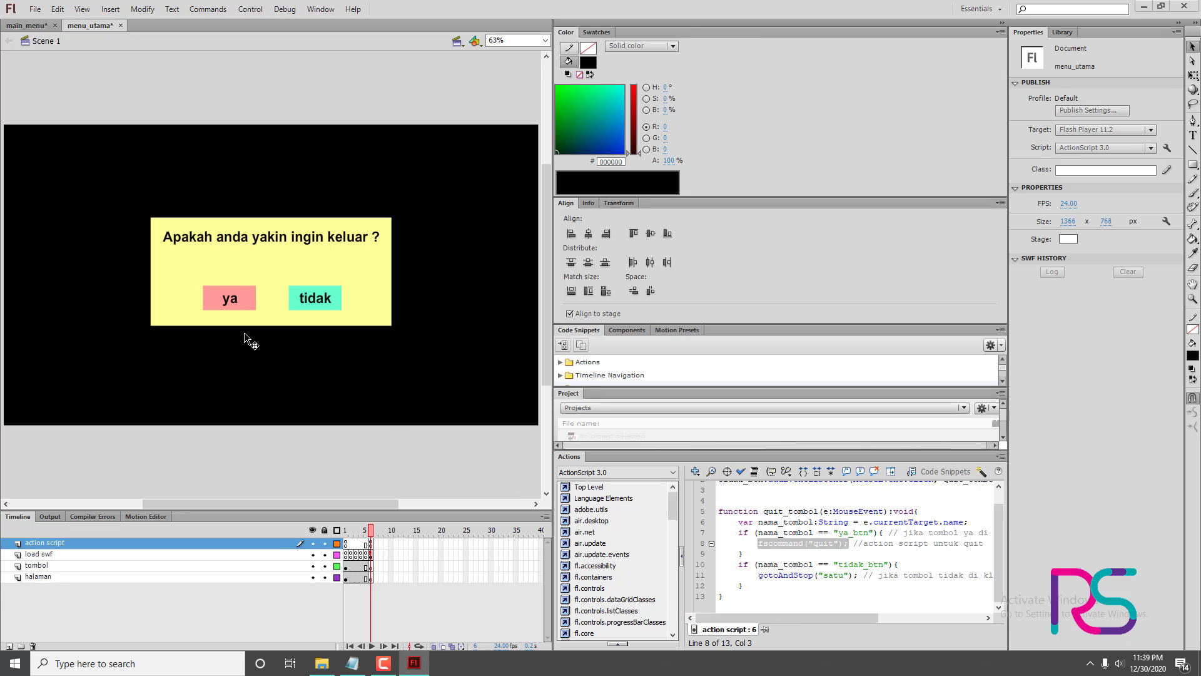
{"action": "key", "text": "ctrl+s"}
{"action": "key", "text": "ctrl+Return"}
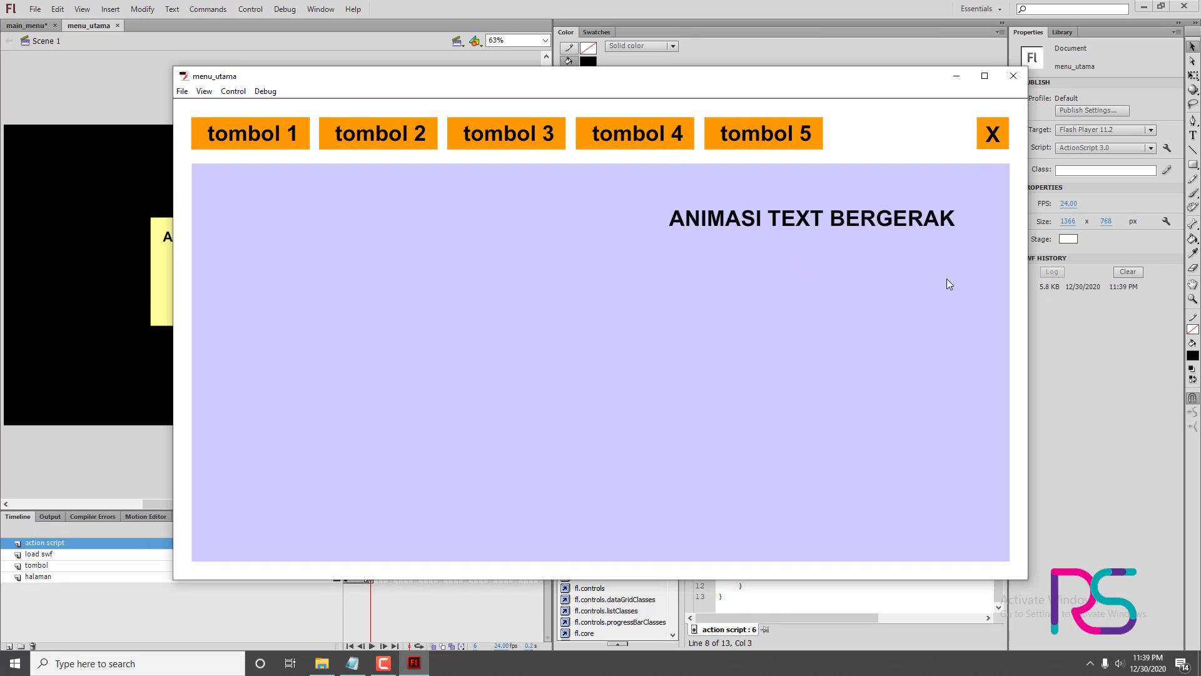
{"action": "left_click", "coordinate": [392, 134]}
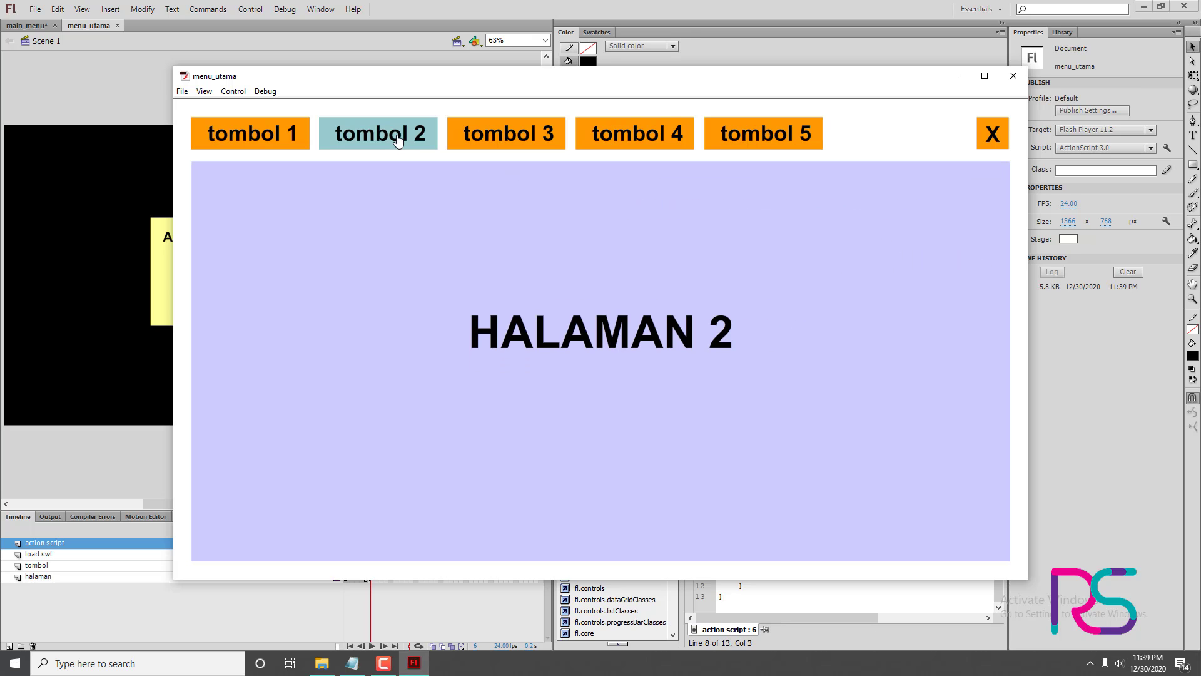
{"action": "left_click", "coordinate": [498, 139]}
{"action": "left_click", "coordinate": [613, 131]}
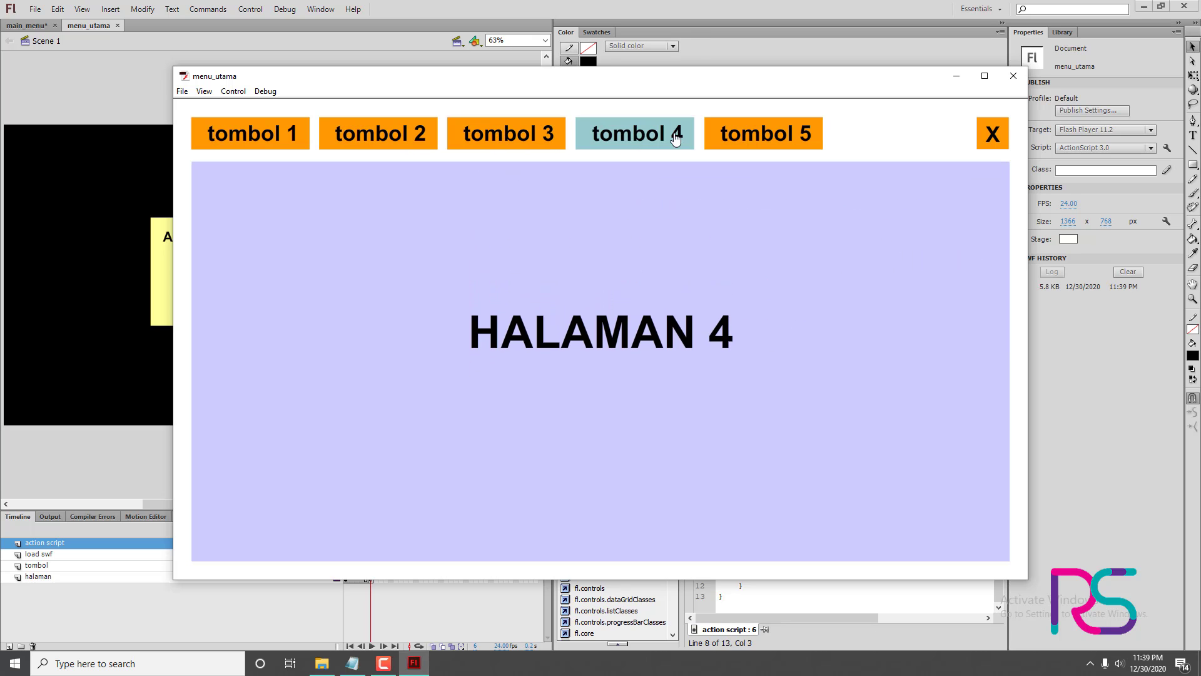
{"action": "left_click", "coordinate": [778, 133]}
{"action": "left_click", "coordinate": [291, 142]}
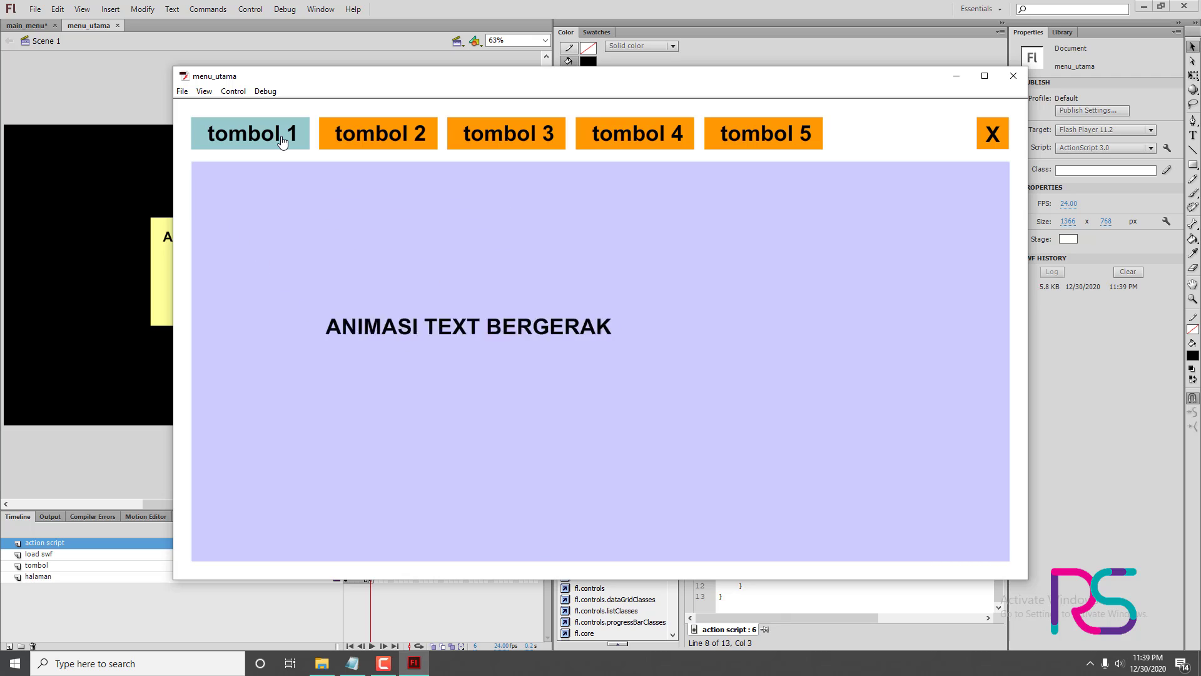
- Test the X button and the tidak answer on the exit page, and close the movie preview
{"action": "left_click", "coordinate": [991, 132]}
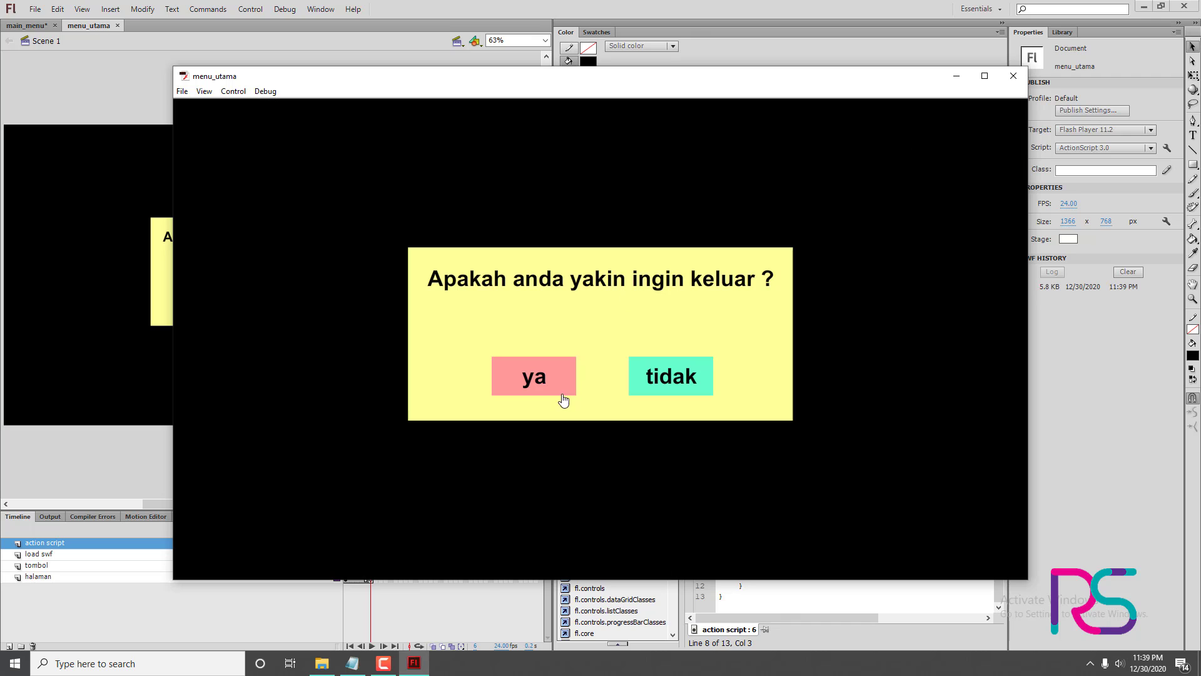
{"action": "left_click", "coordinate": [678, 384]}
{"action": "left_click", "coordinate": [992, 138]}
{"action": "left_click", "coordinate": [1014, 77]}
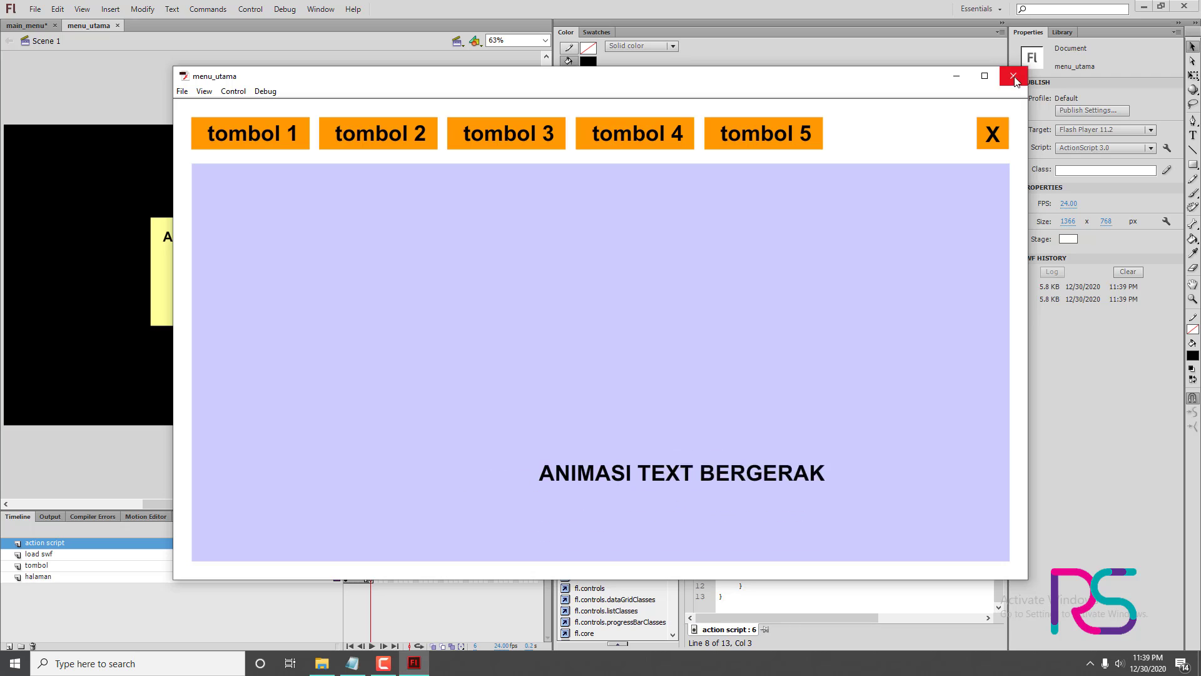
{"action": "left_click", "coordinate": [1013, 76]}
- Switch to File Explorer and play the halaman_baru and menu_utama SWF movies from the PERTEMUAN 10 & 11 folder
{"action": "key", "text": "alt+Tab"}
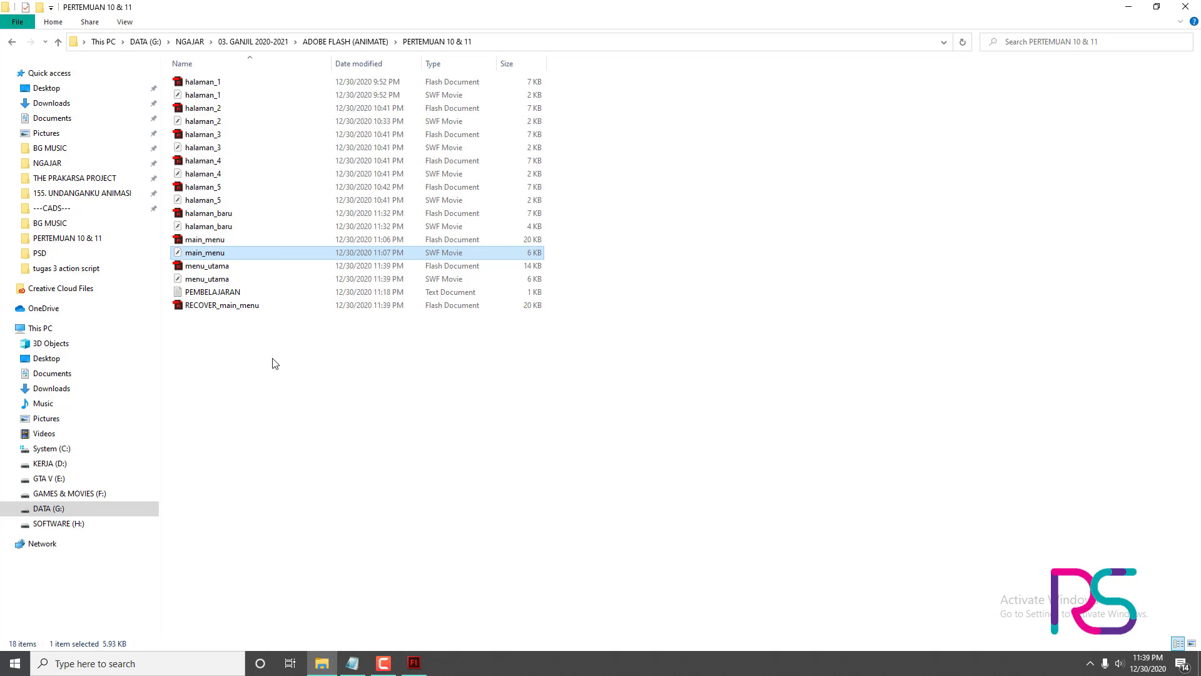
{"action": "double_click", "coordinate": [215, 227]}
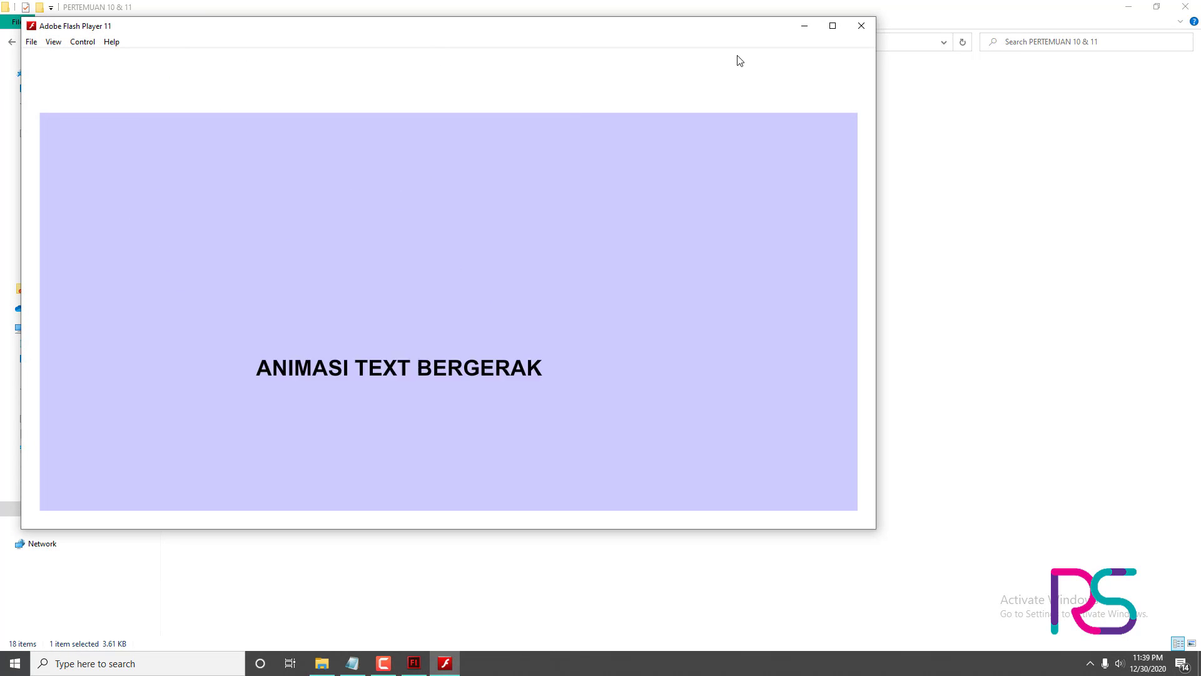
{"action": "key", "text": "alt+F4"}
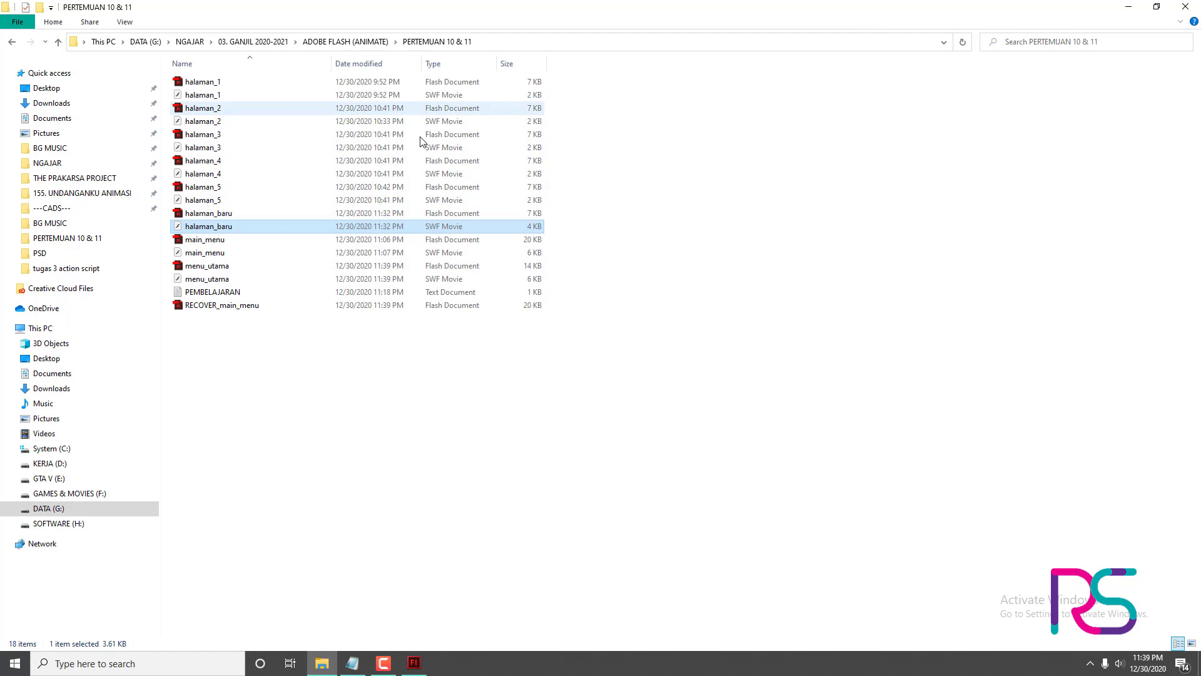
{"action": "left_click", "coordinate": [227, 281]}
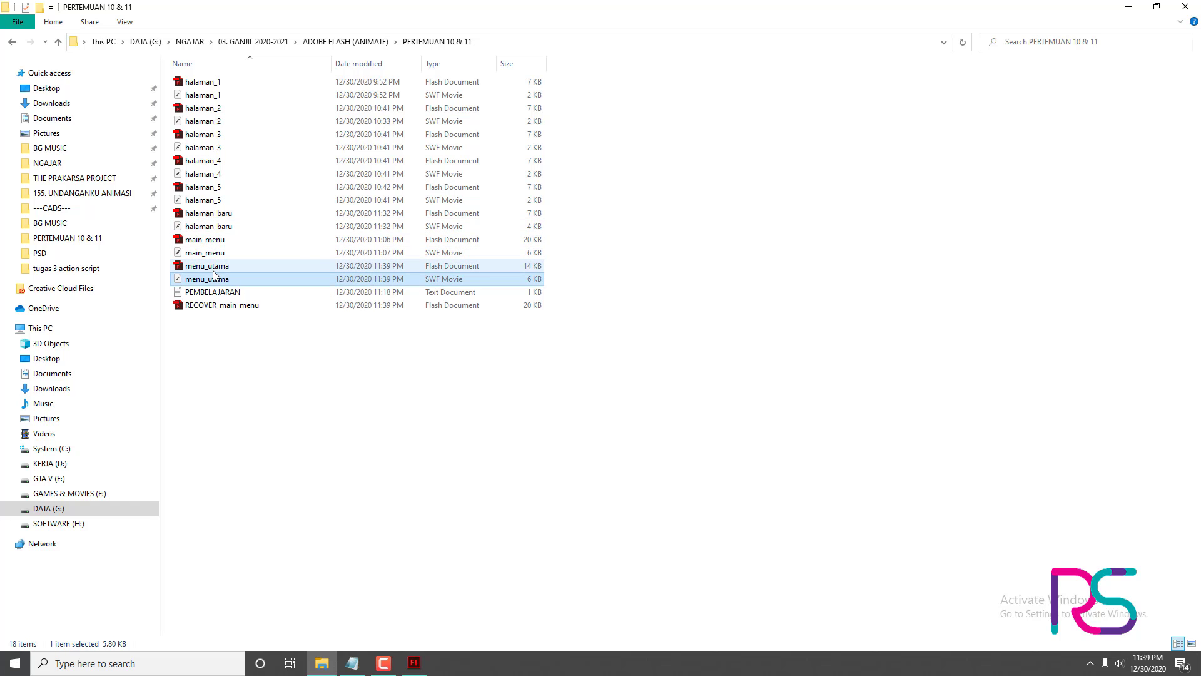
{"action": "double_click", "coordinate": [217, 284]}
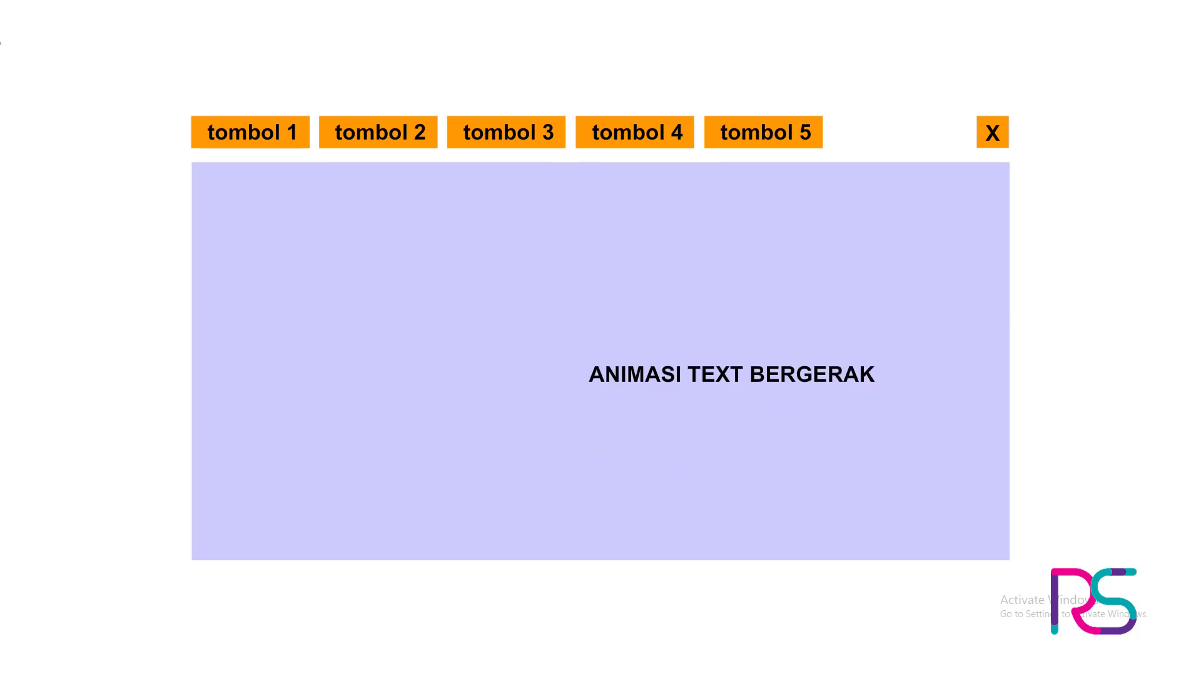
- Test the X button with the tidak answer, reopen the exit page and confirm the exit with ya
{"action": "left_click", "coordinate": [995, 137]}
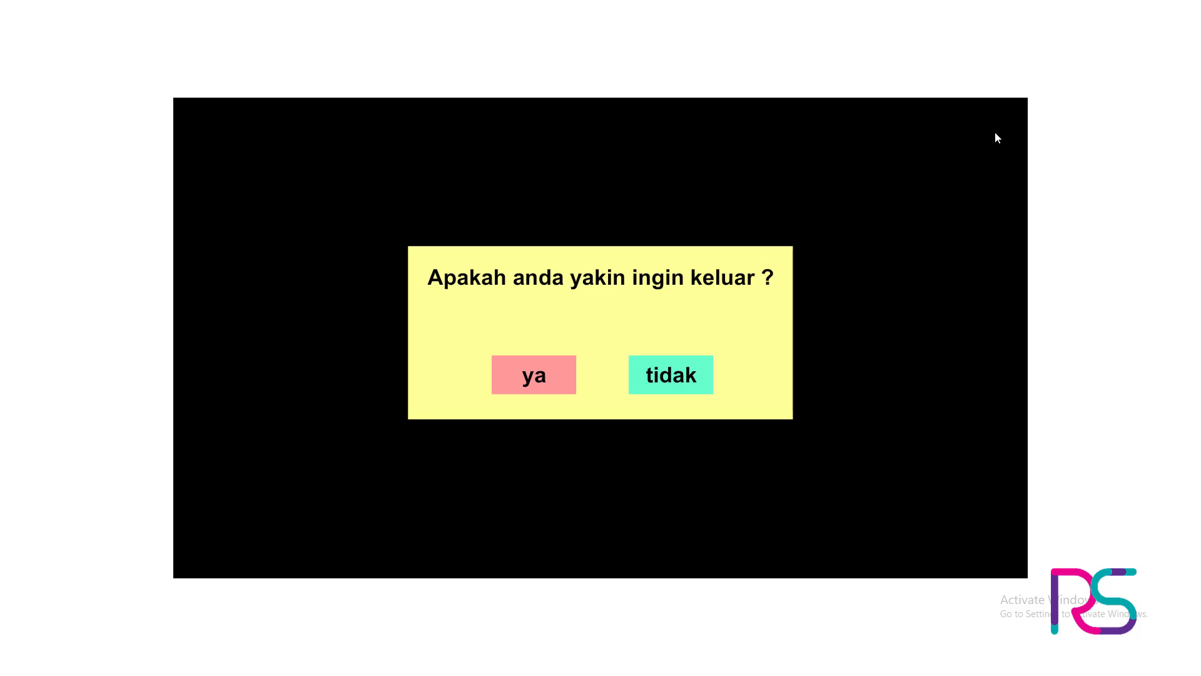
{"action": "left_click", "coordinate": [663, 378]}
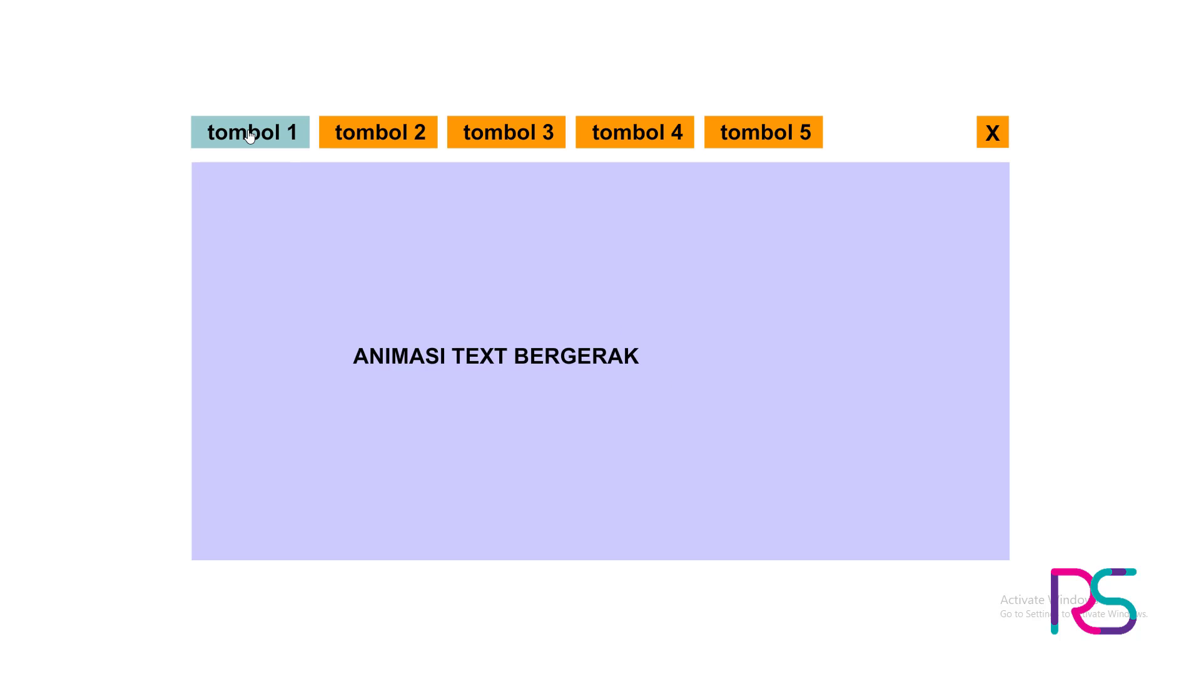
{"action": "left_click", "coordinate": [993, 131]}
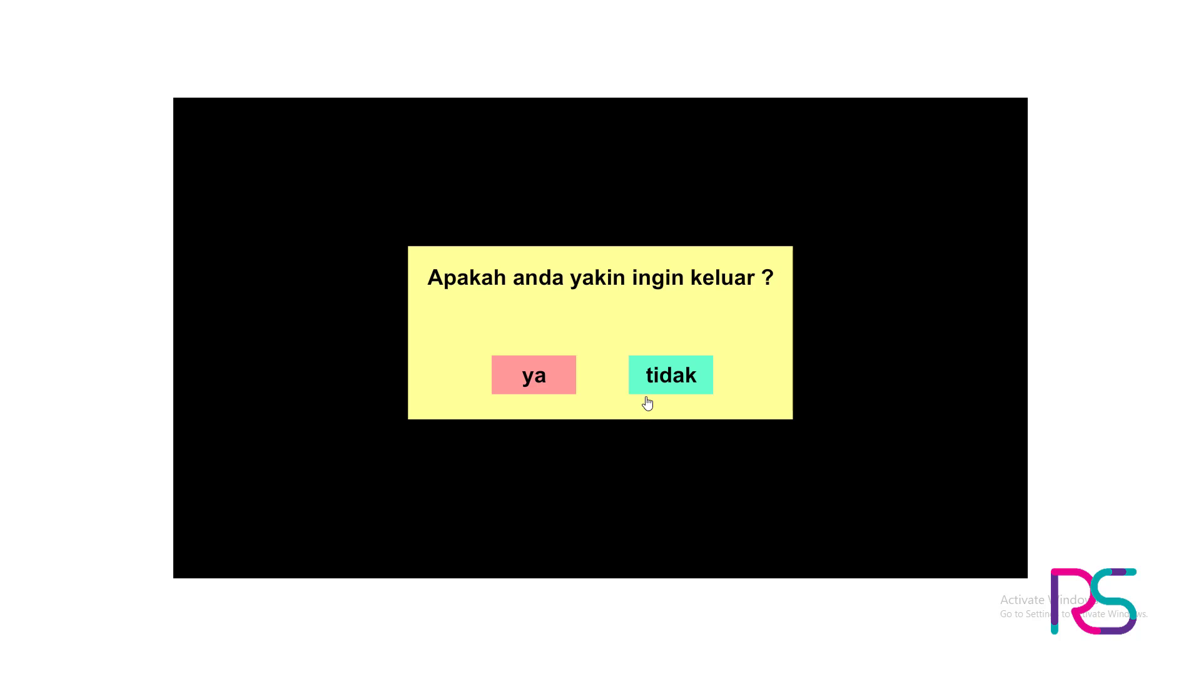
{"action": "left_click", "coordinate": [520, 379]}
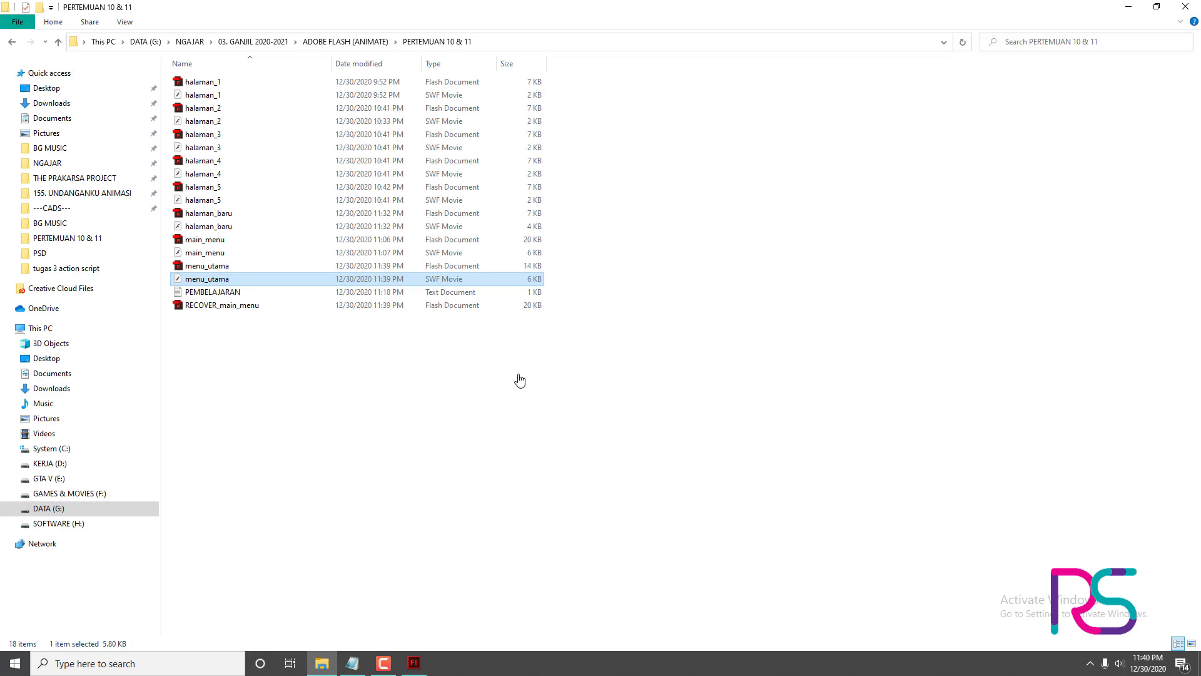
- Replay the menu_utama SWF movie and test both the tidak and ya answers on the exit page
{"action": "double_click", "coordinate": [228, 279]}
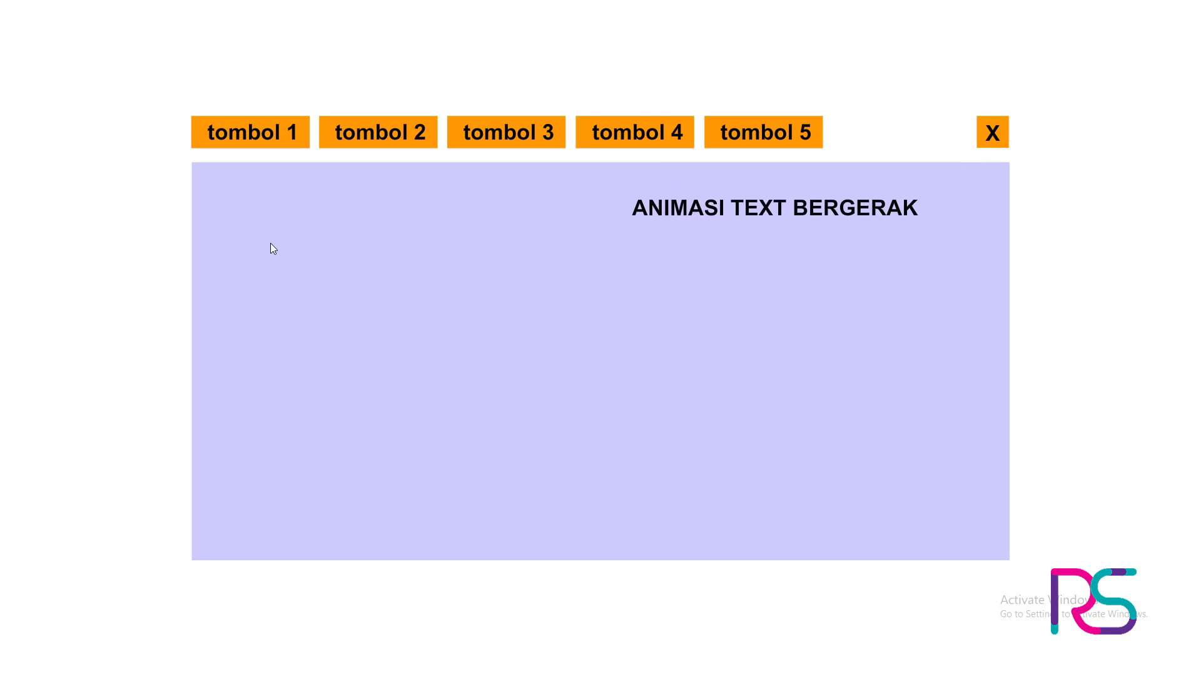
{"action": "left_click", "coordinate": [988, 142]}
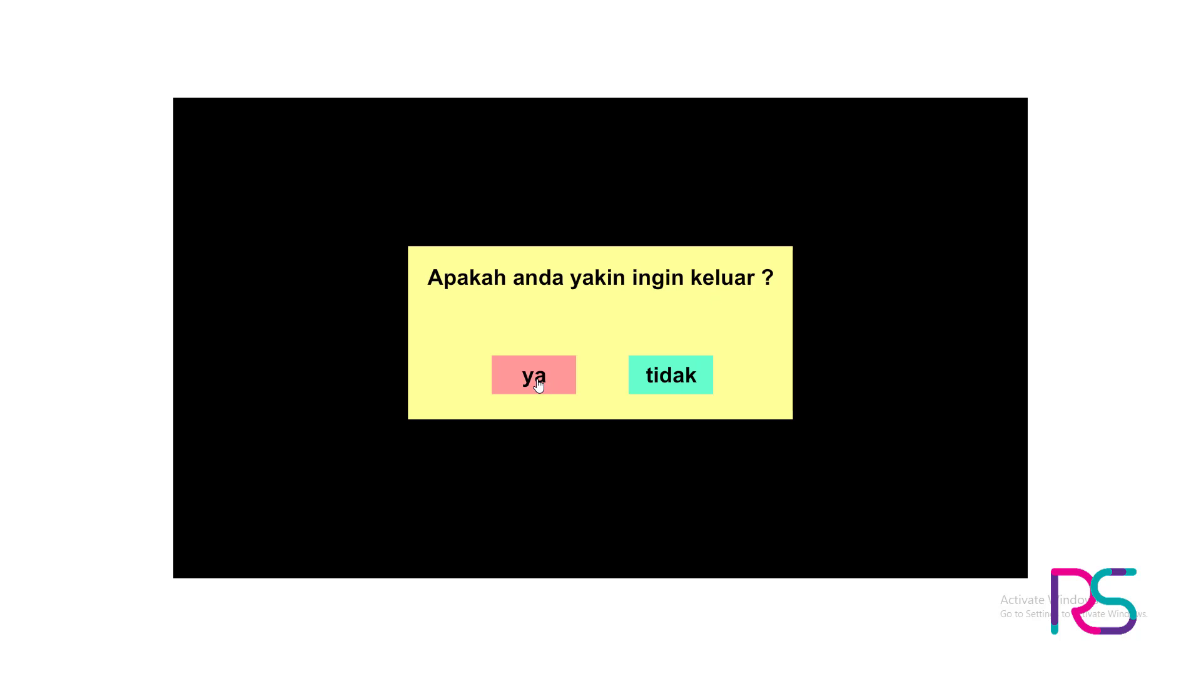
{"action": "left_click", "coordinate": [649, 378]}
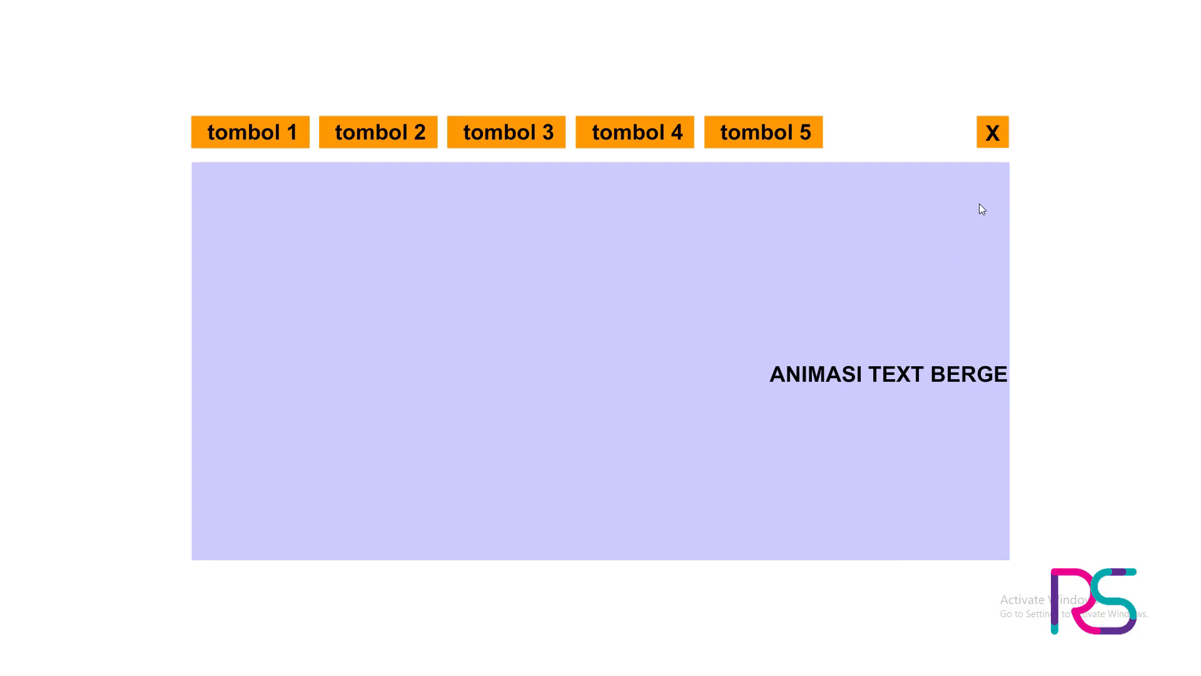
{"action": "left_click", "coordinate": [993, 132]}
{"action": "left_click", "coordinate": [533, 378]}
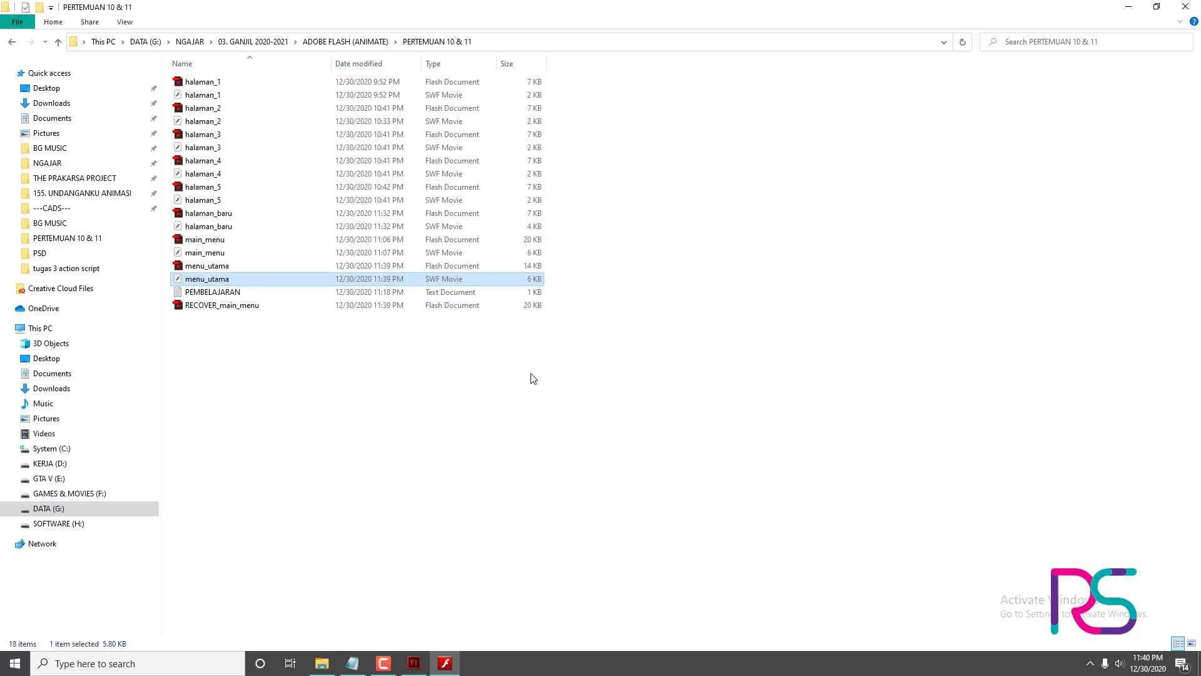
- Switch to Flash and examine the oversized black shape on the frame layer of main_menu
{"action": "left_click", "coordinate": [479, 461]}
{"action": "left_click", "coordinate": [414, 663]}
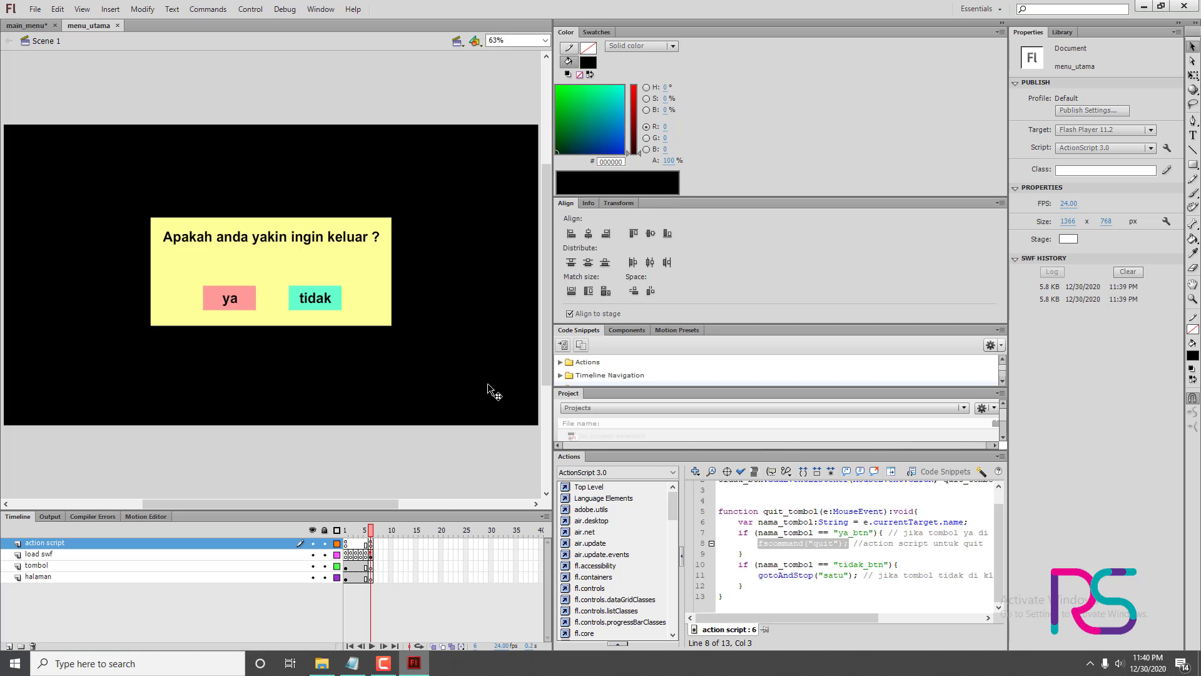
{"action": "left_click", "coordinate": [35, 27]}
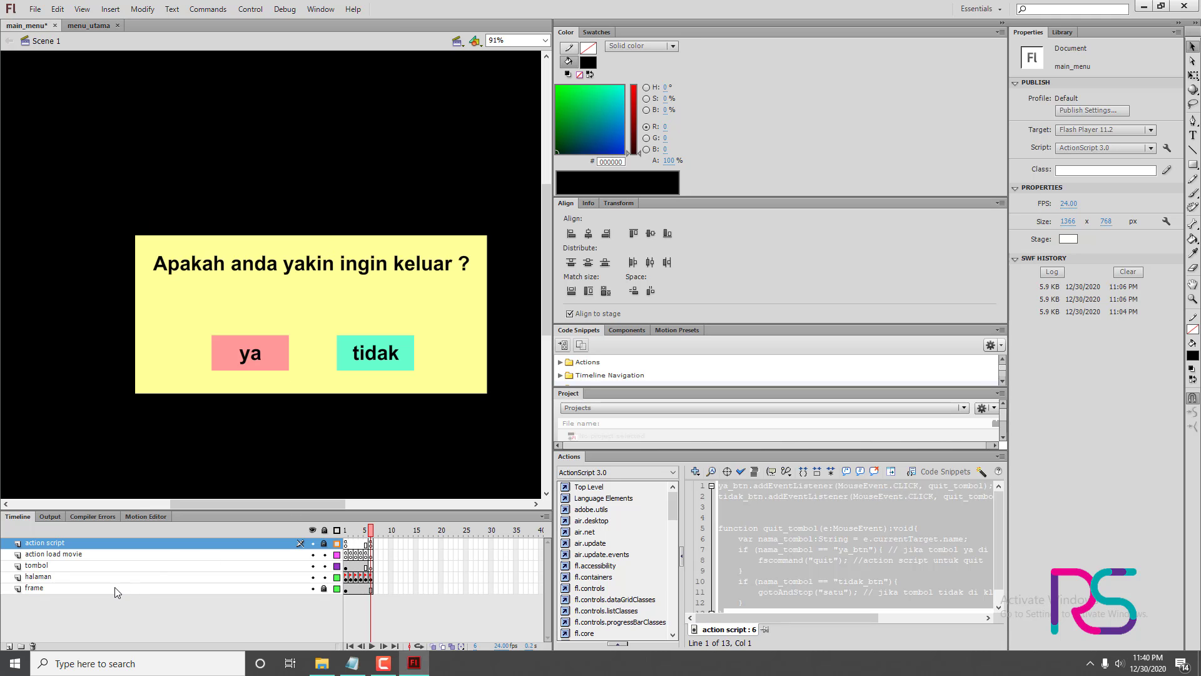
{"action": "left_click", "coordinate": [114, 588]}
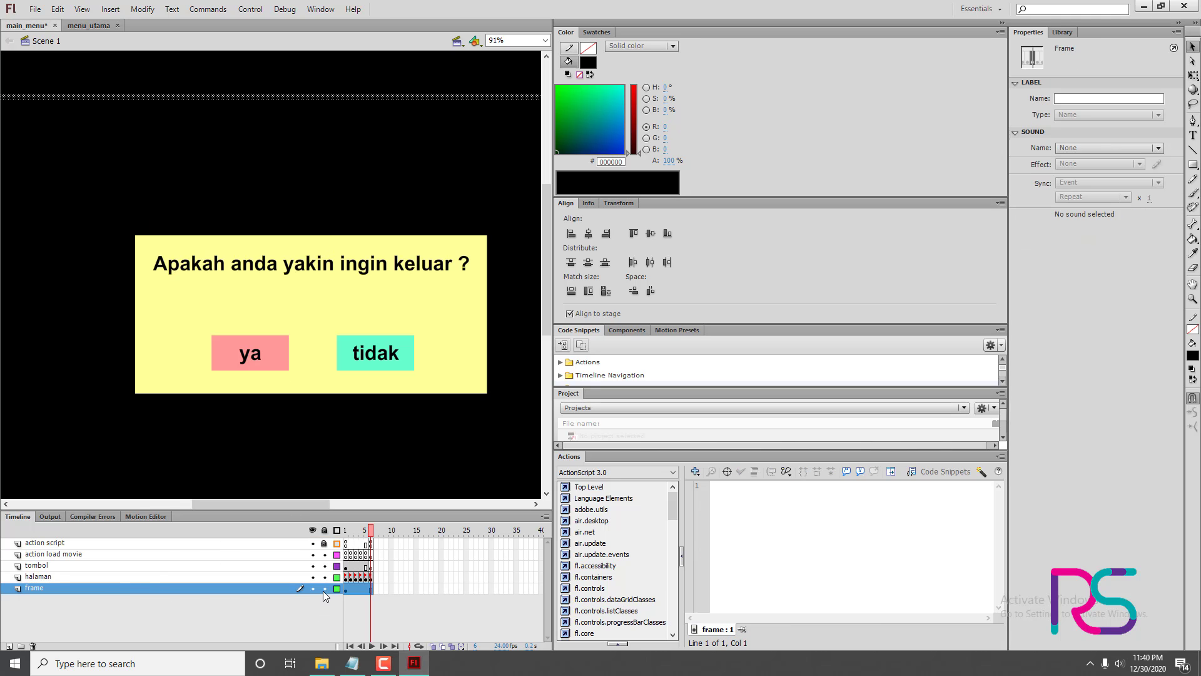
{"action": "key", "text": "ctrl+minus"}
{"action": "key", "text": "ctrl+minus"}
{"action": "left_click", "coordinate": [418, 294]}
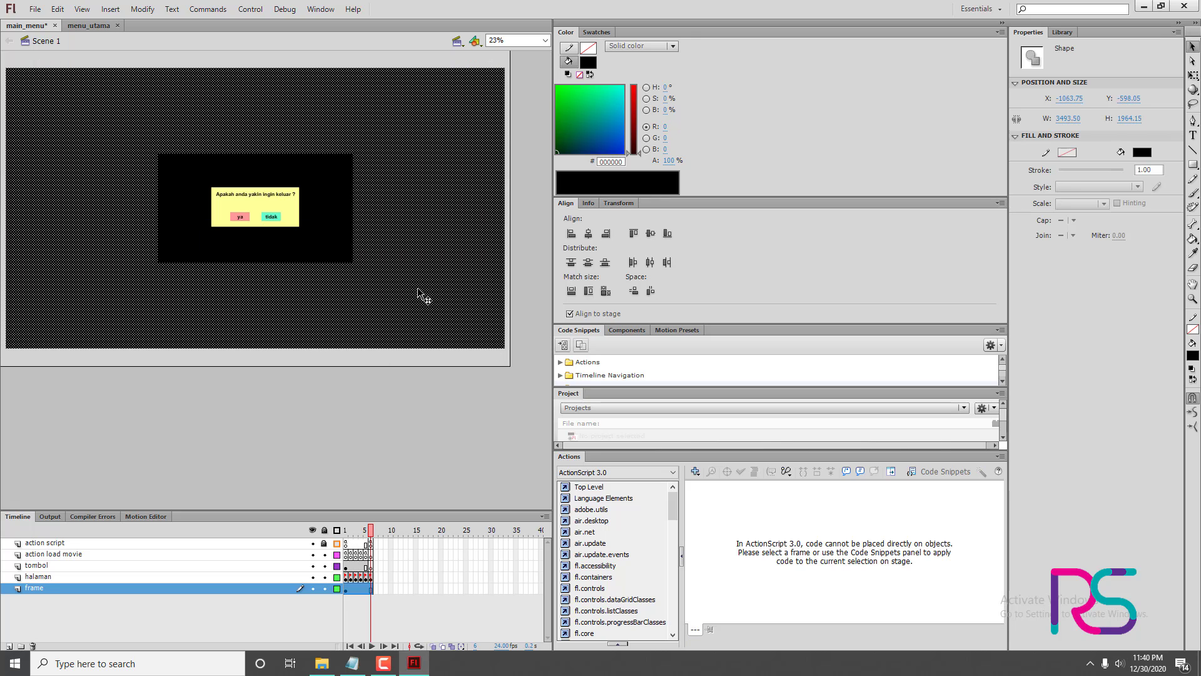
{"action": "left_click", "coordinate": [384, 358]}
{"action": "left_click", "coordinate": [371, 324]}
{"action": "left_click", "coordinate": [423, 63]}
{"action": "left_click", "coordinate": [426, 91]}
{"action": "left_click", "coordinate": [276, 363]}
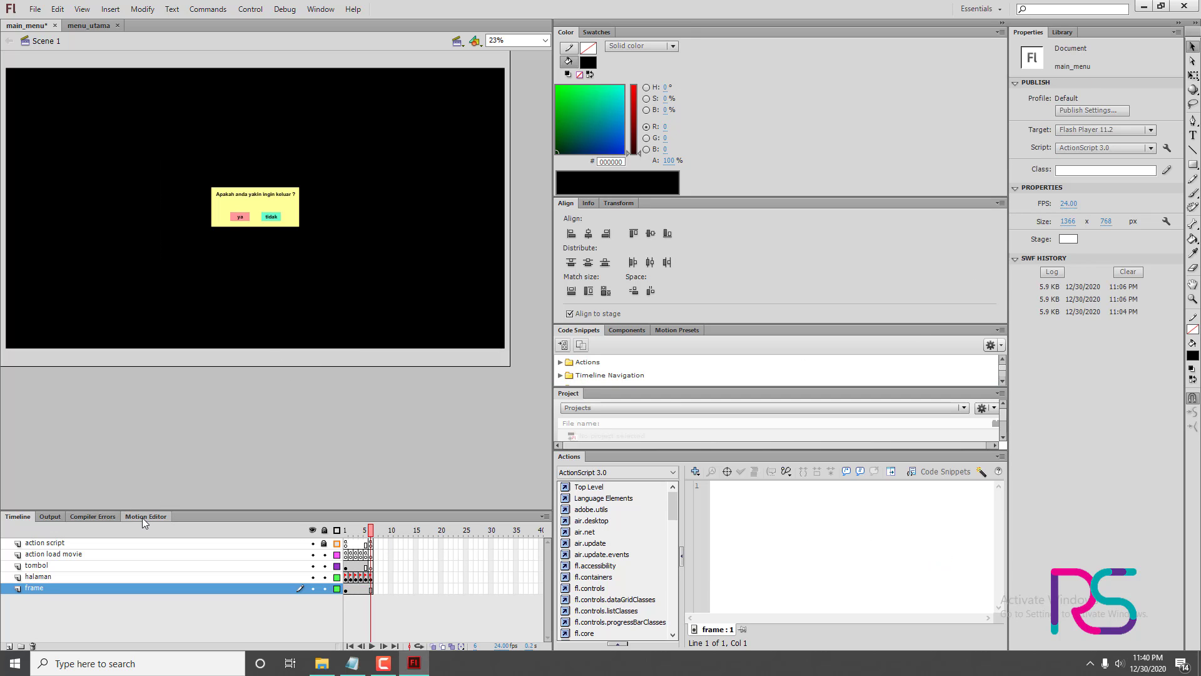
- Set the stage color of menu_utama to black, run the test movie and close the preview
{"action": "left_click", "coordinate": [90, 29]}
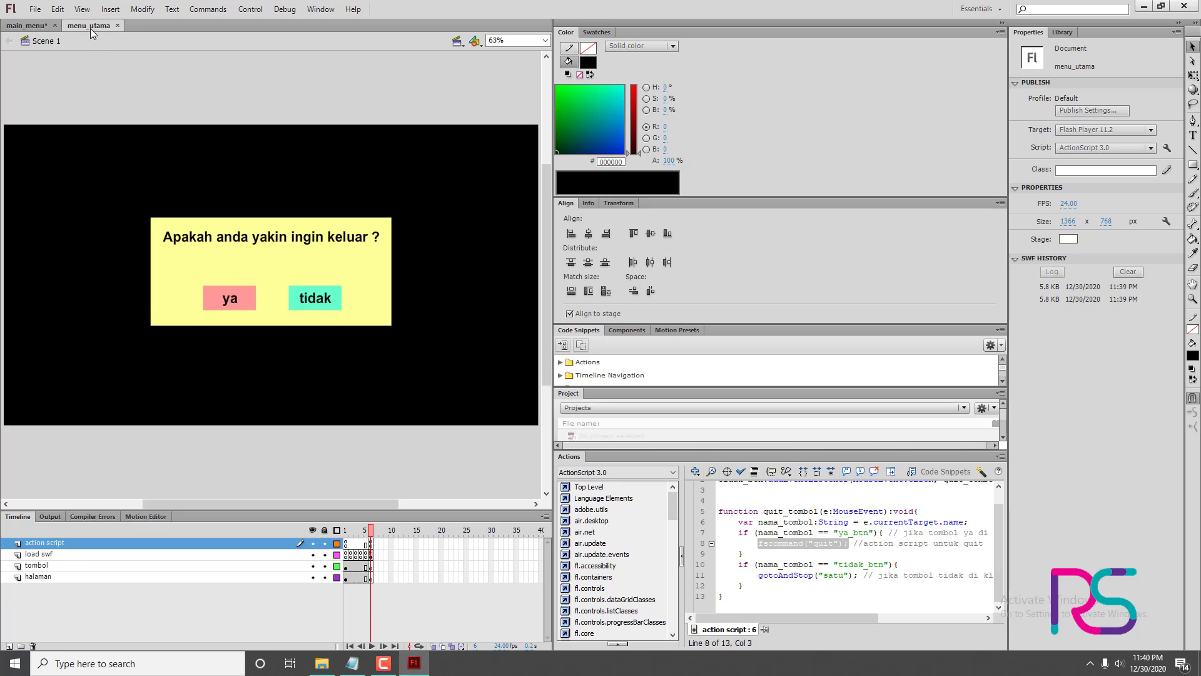
{"action": "left_click", "coordinate": [1069, 239]}
{"action": "left_click", "coordinate": [1008, 268]}
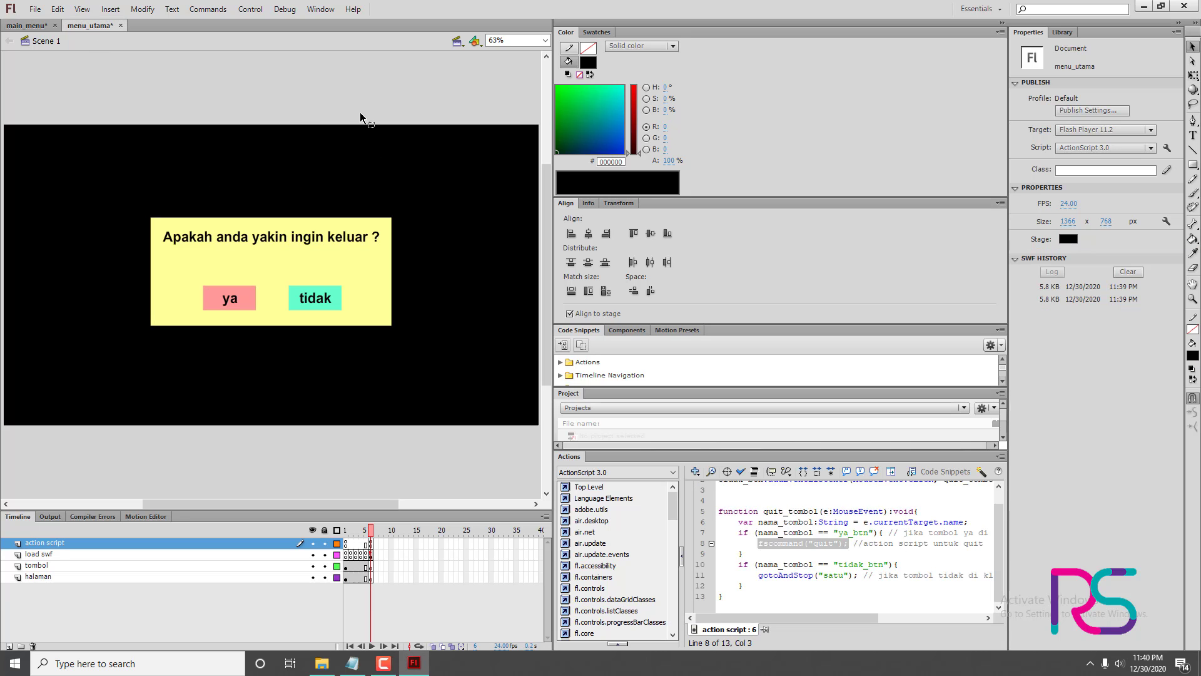
{"action": "key", "text": "ctrl+Return"}
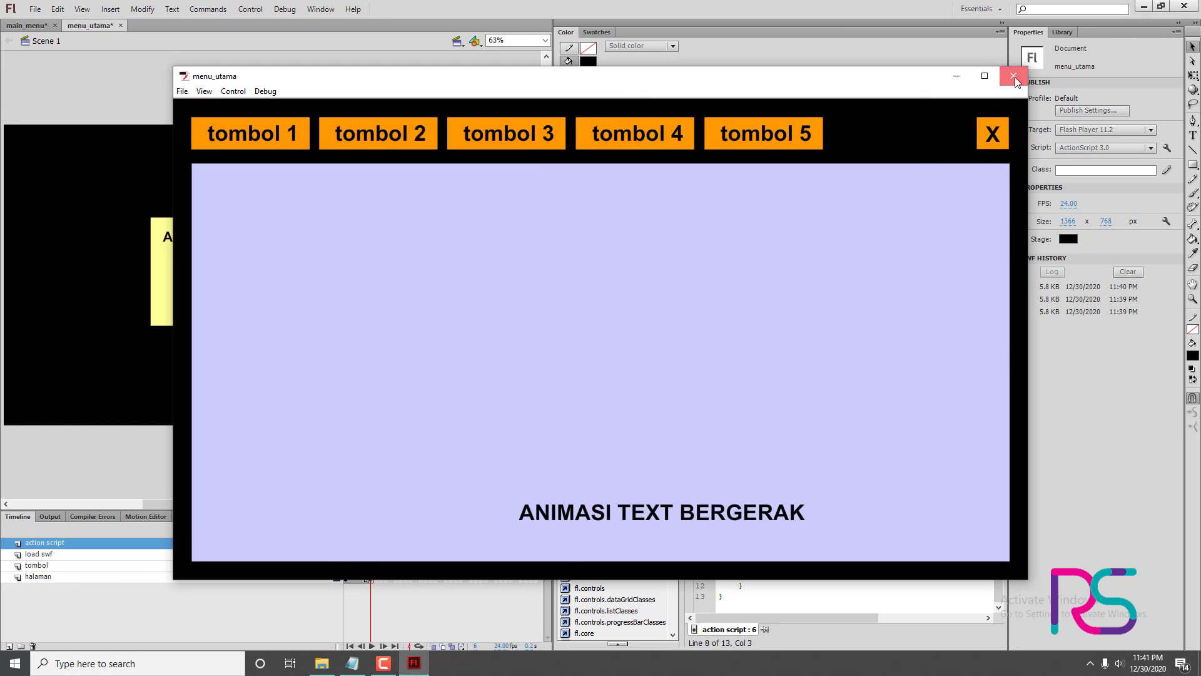
{"action": "left_click", "coordinate": [1014, 75]}
- Switch to File Explorer, play the menu_utama SWF movie, test the X button with the tidak answer, and close the player
{"action": "left_click", "coordinate": [322, 665]}
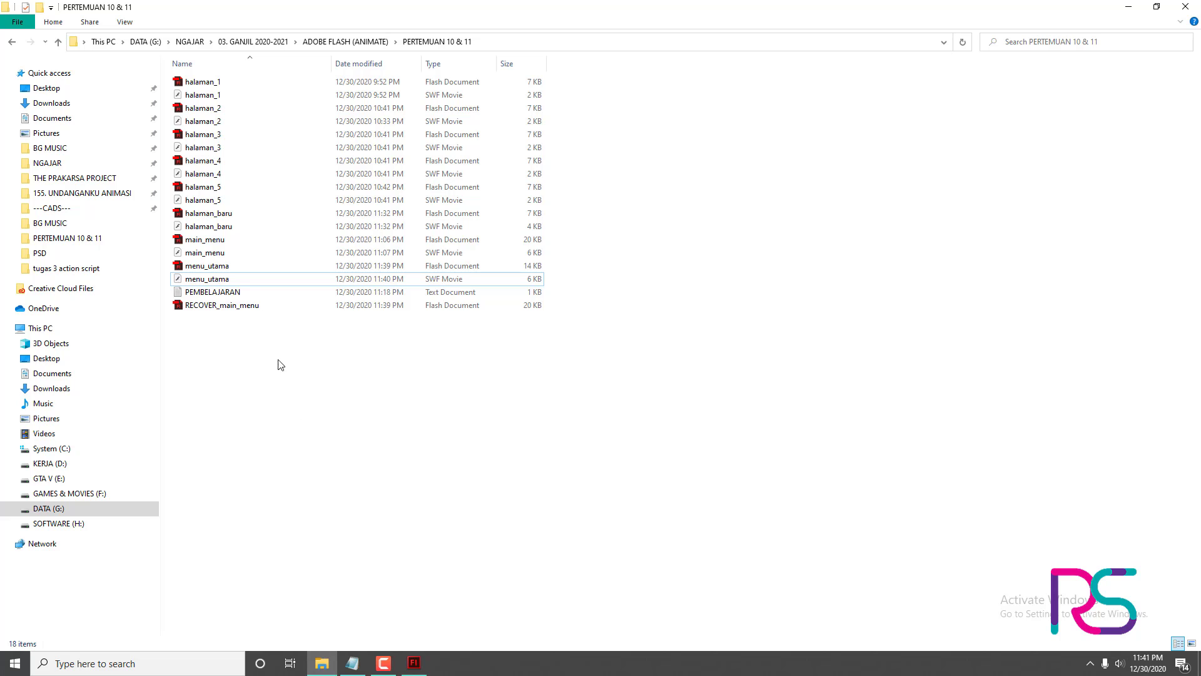
{"action": "left_click", "coordinate": [215, 279]}
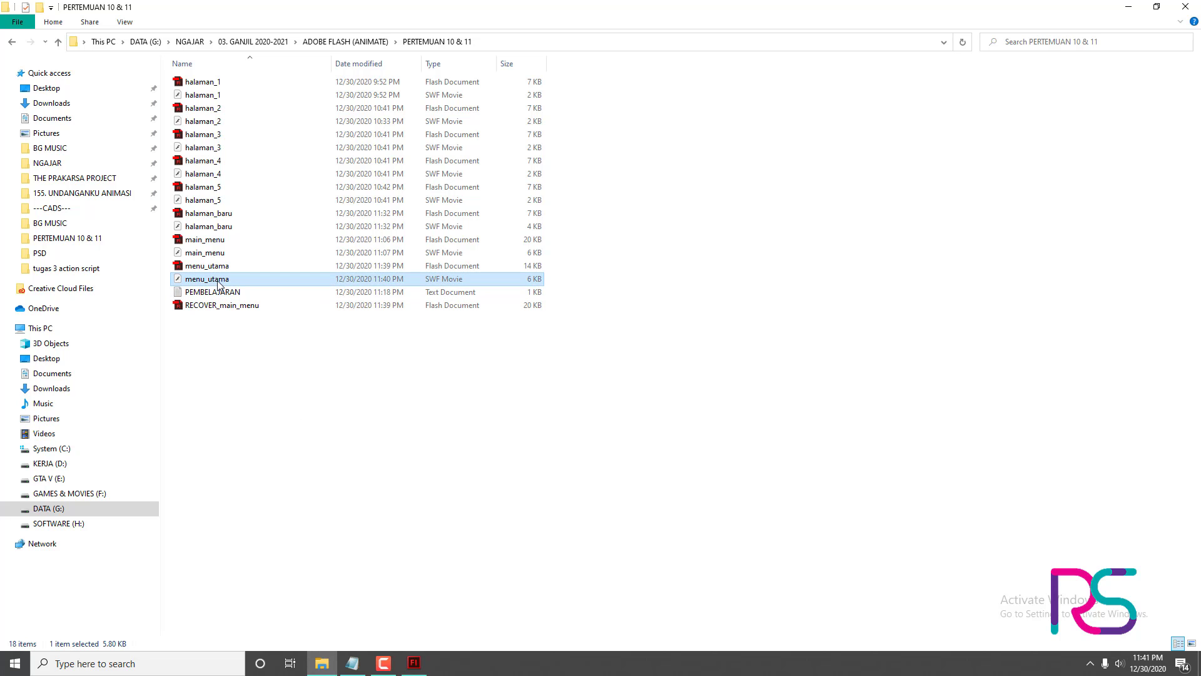
{"action": "double_click", "coordinate": [218, 284]}
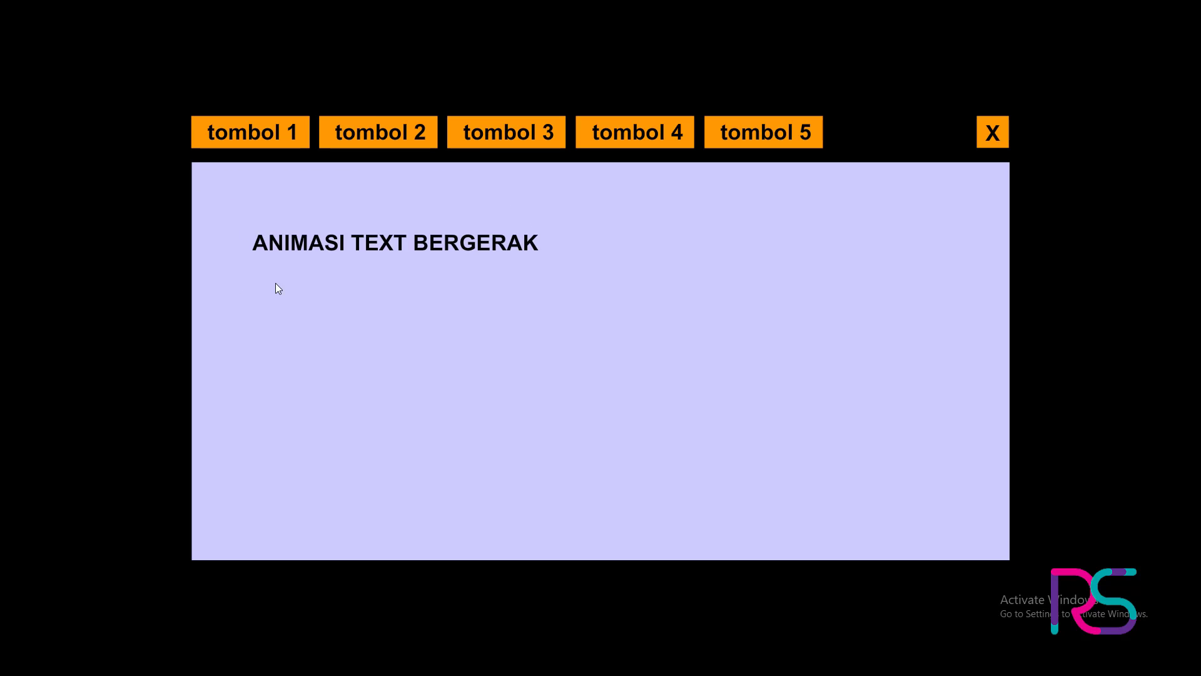
{"action": "left_click", "coordinate": [988, 130]}
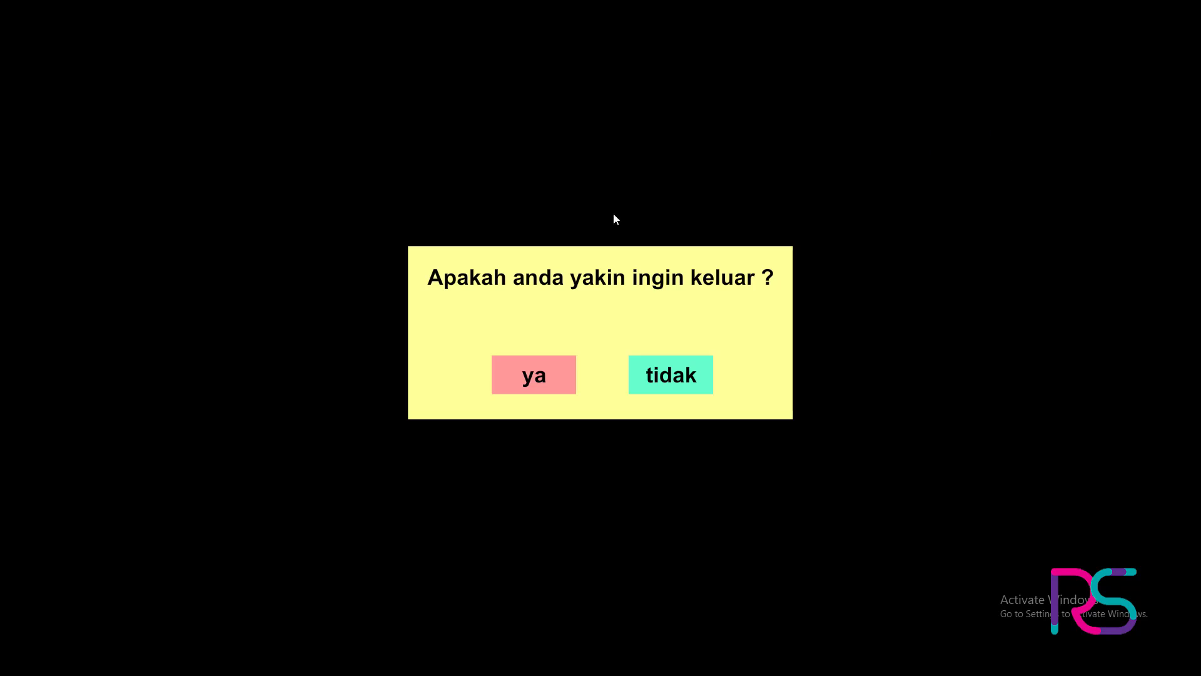
{"action": "left_click", "coordinate": [660, 380]}
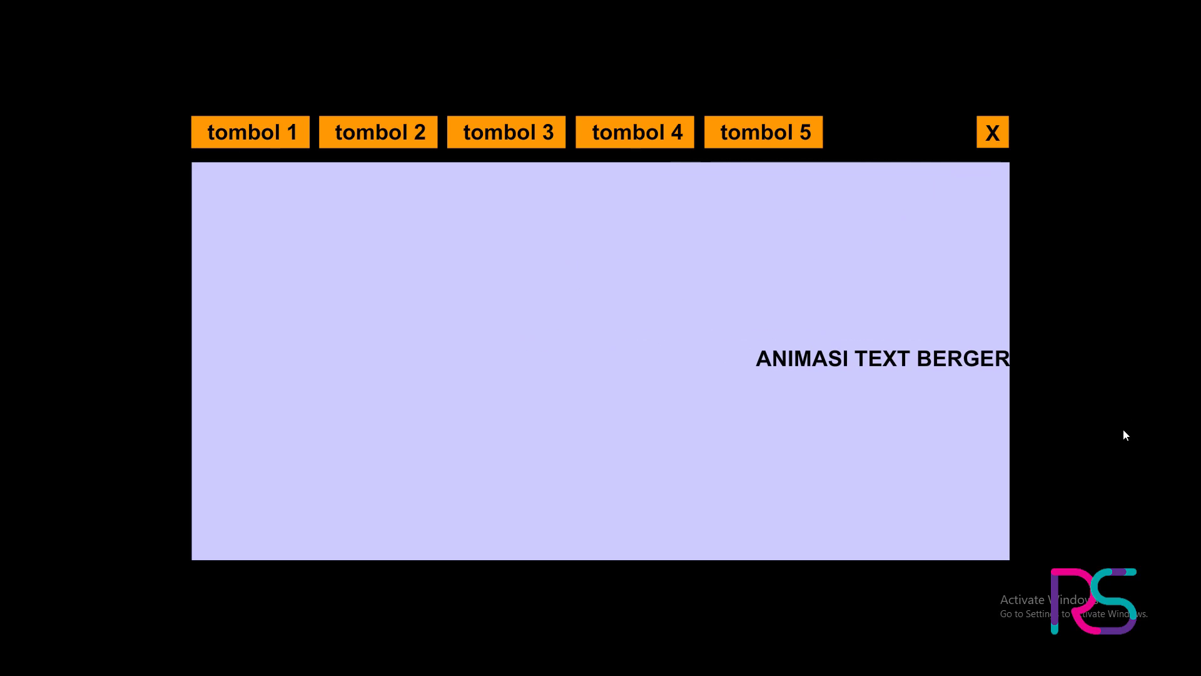
{"action": "key", "text": "Escape"}
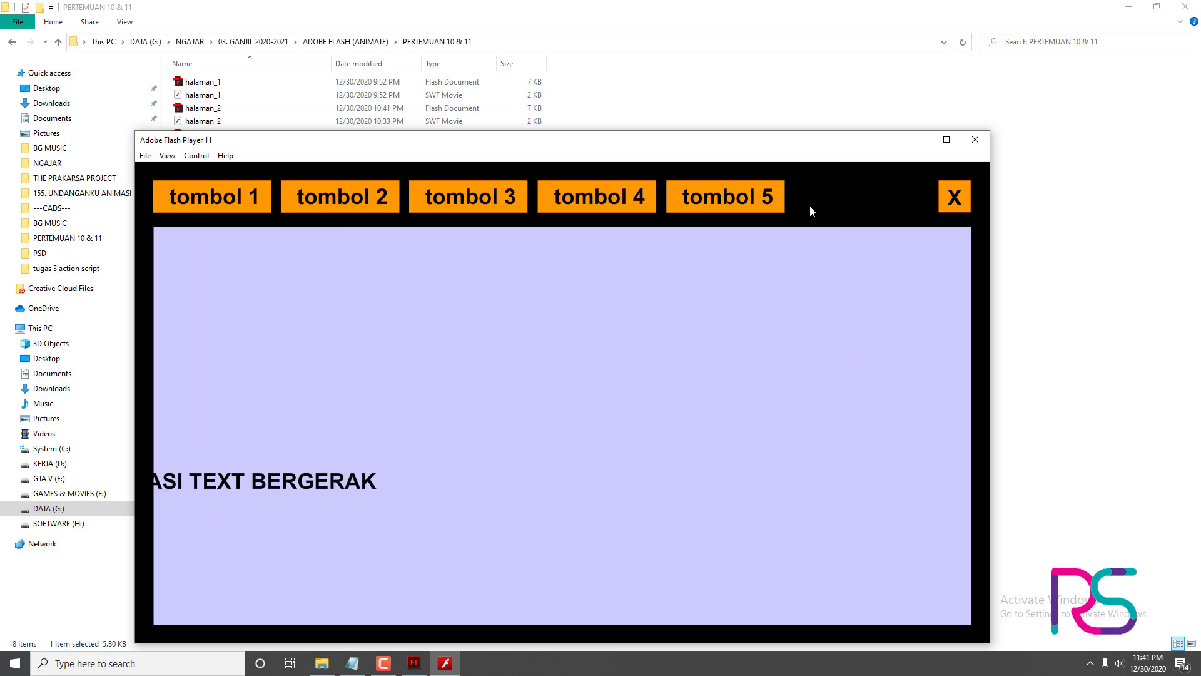
{"action": "left_click", "coordinate": [985, 143]}
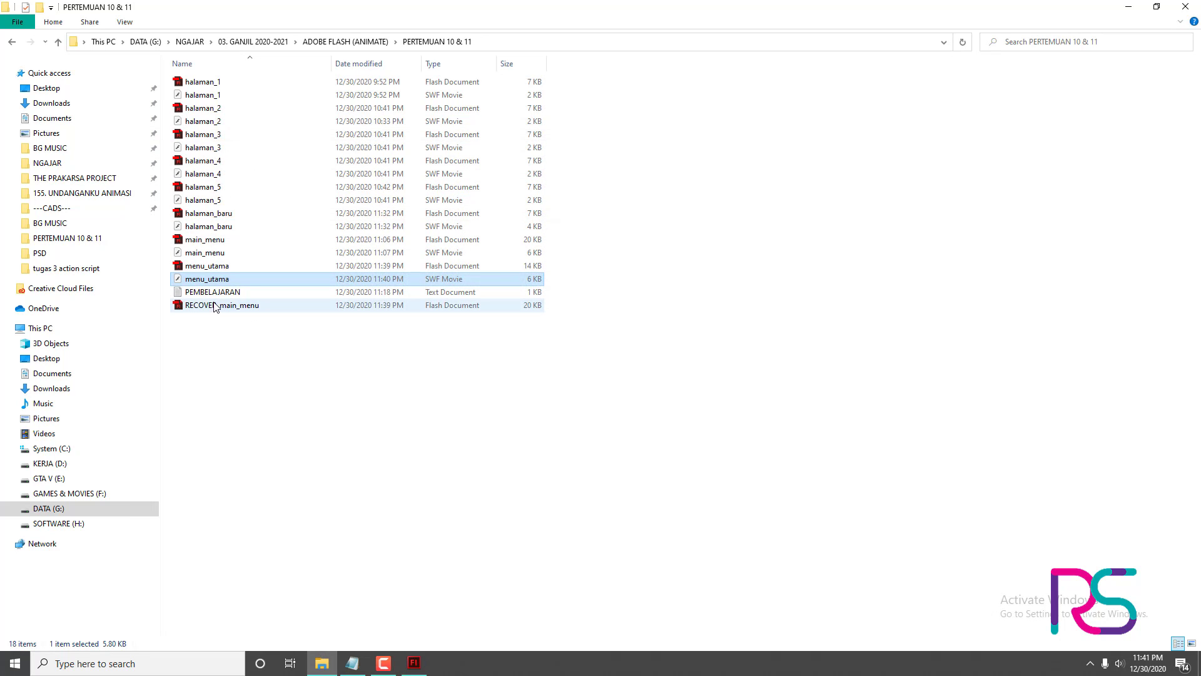
- Play the main_menu SWF movie, try tombol 4, 3 and 2 and the X button with tidak, and close the player
{"action": "double_click", "coordinate": [204, 252]}
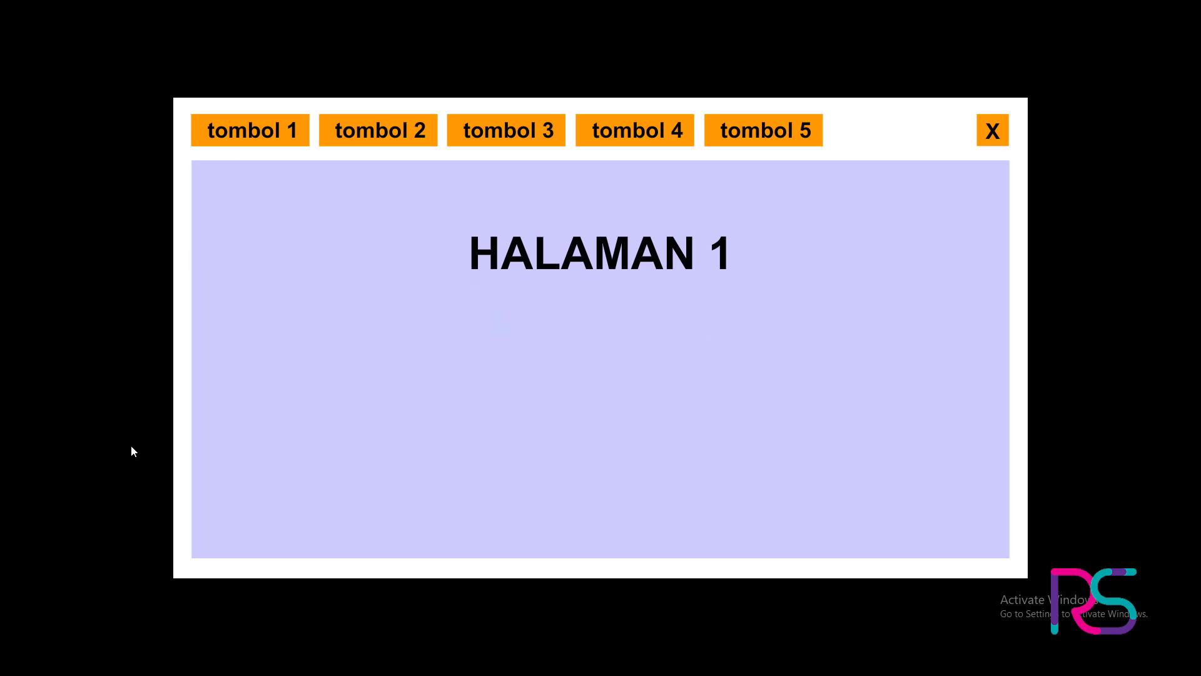
{"action": "left_click", "coordinate": [633, 144]}
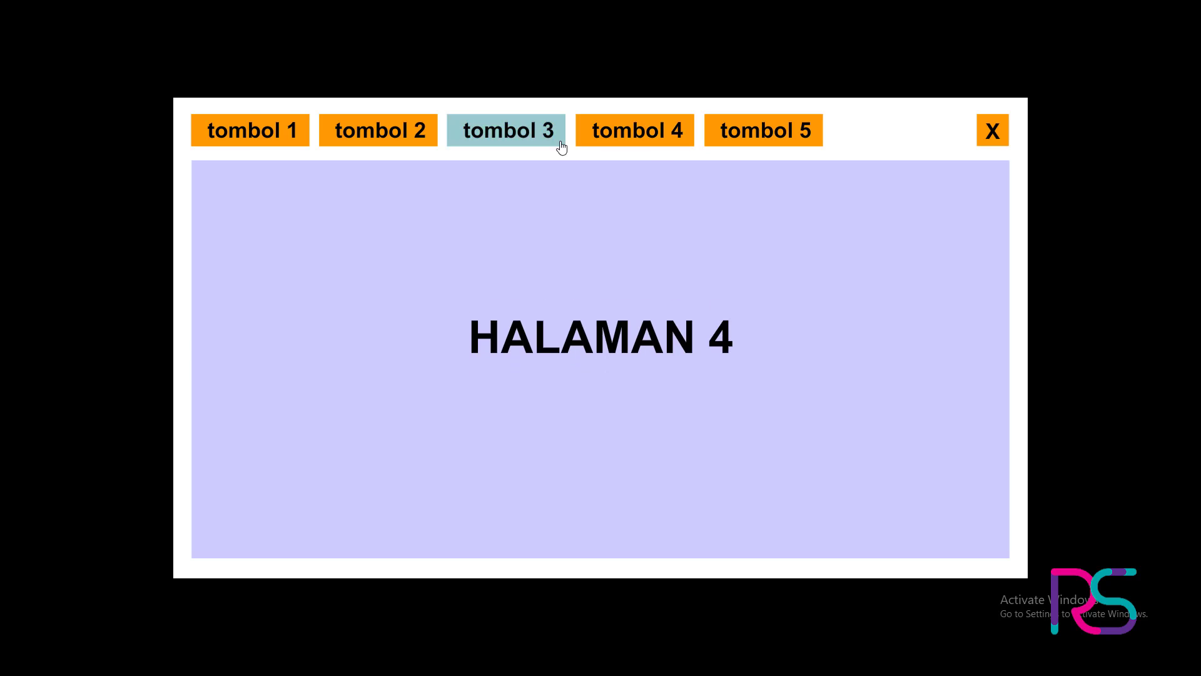
{"action": "left_click", "coordinate": [561, 146]}
{"action": "left_click", "coordinate": [377, 147]}
{"action": "left_click", "coordinate": [1004, 130]}
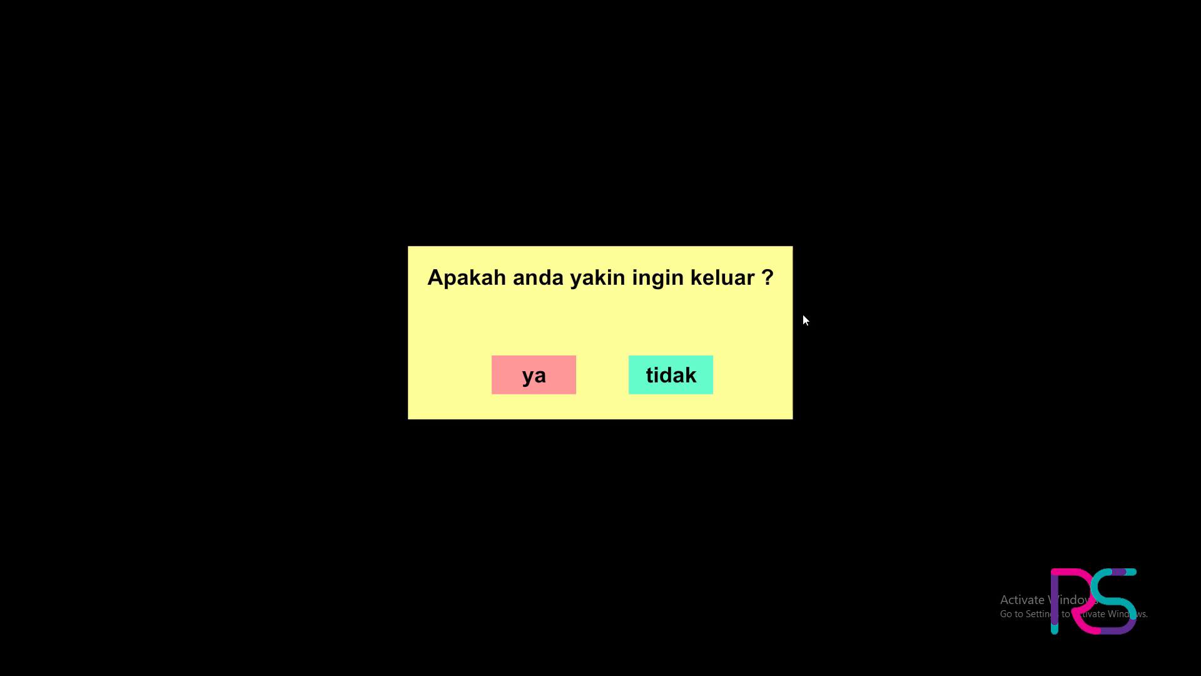
{"action": "left_click", "coordinate": [692, 373]}
{"action": "key", "text": "Escape"}
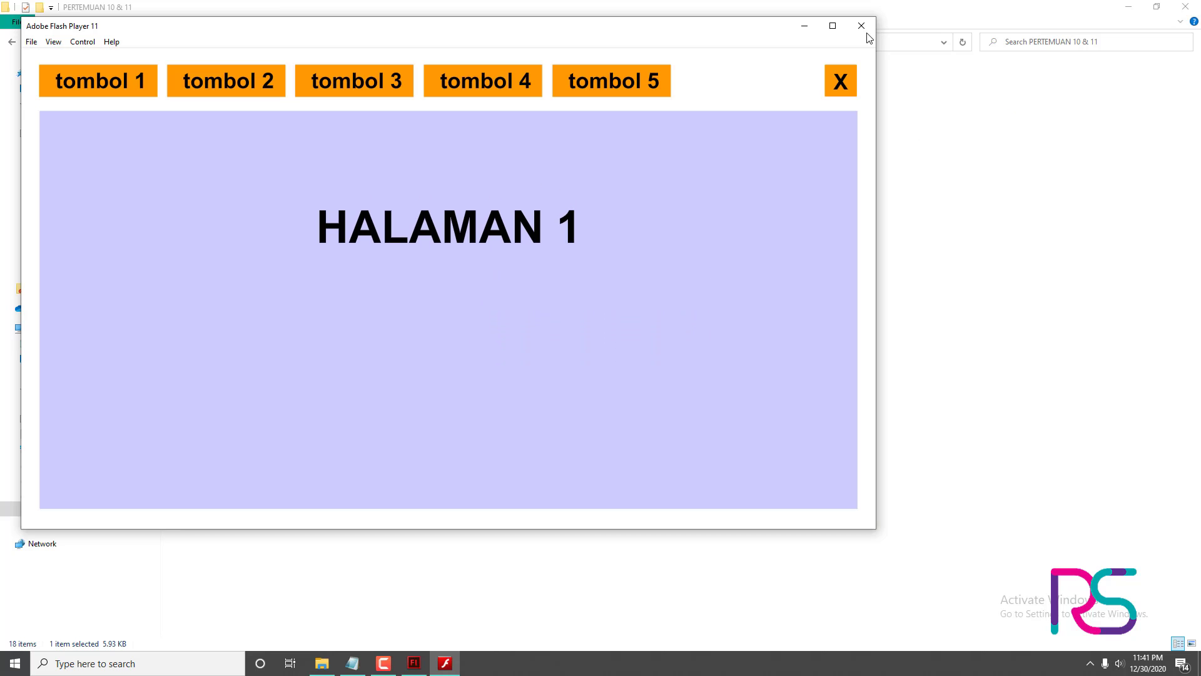
{"action": "left_click", "coordinate": [864, 29]}
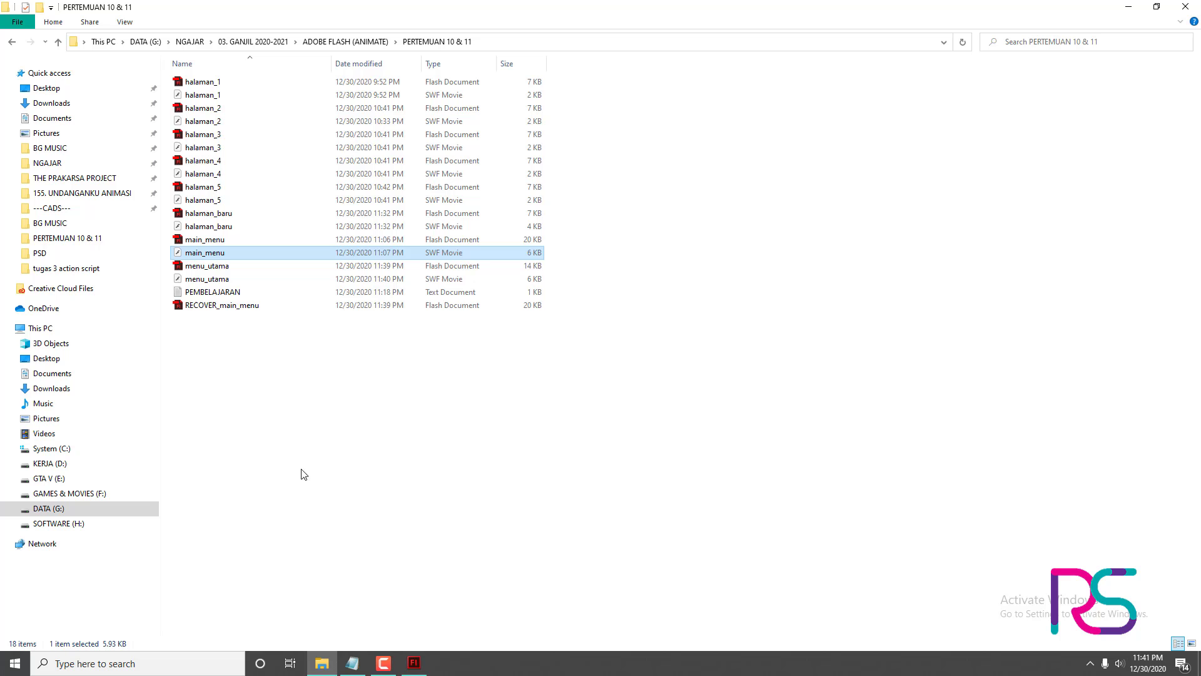
- Replay the main_menu SWF movie and exit it through the X button and the ya answer
{"action": "double_click", "coordinate": [230, 250]}
{"action": "left_click", "coordinate": [994, 138]}
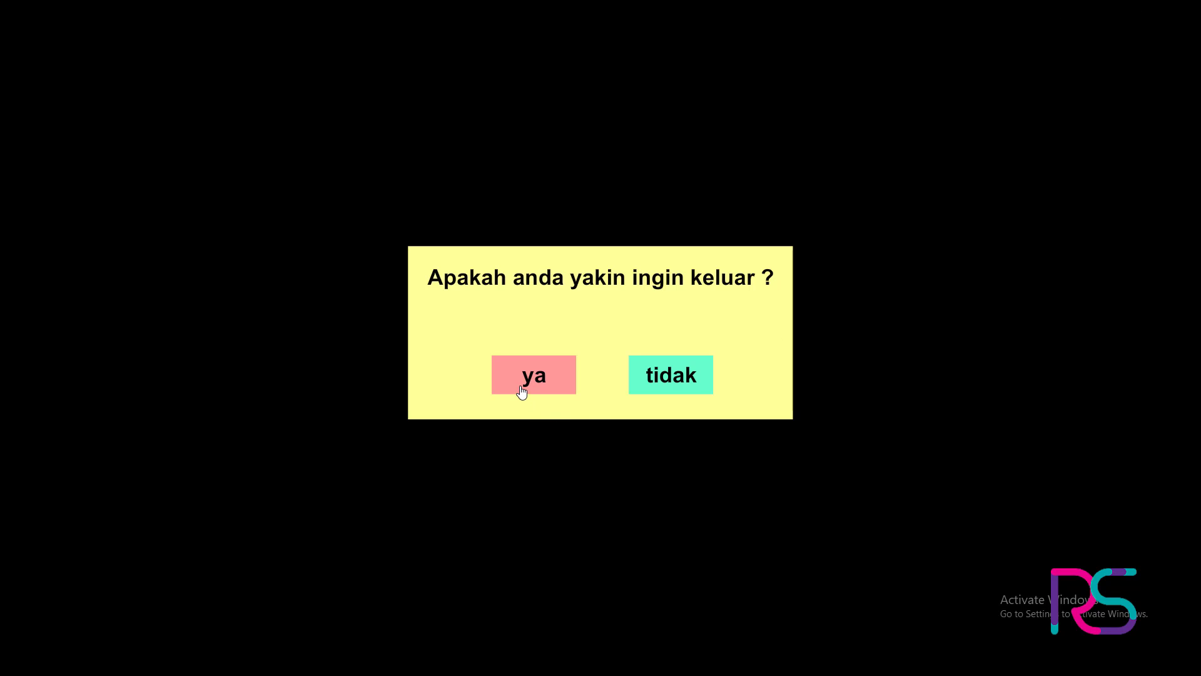
{"action": "left_click", "coordinate": [522, 390]}
- Switch to Flash and inspect the extent of the black frame shape around the stage in main_menu
{"action": "left_click", "coordinate": [414, 662]}
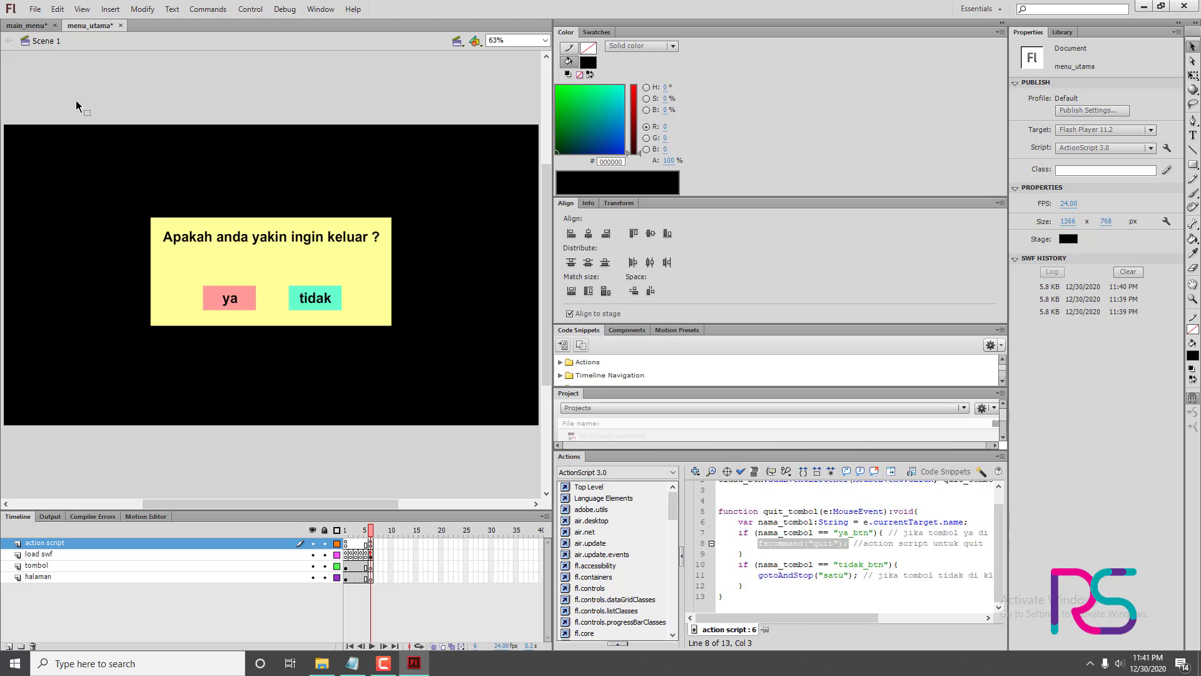
{"action": "left_click", "coordinate": [26, 25]}
{"action": "left_click", "coordinate": [364, 293]}
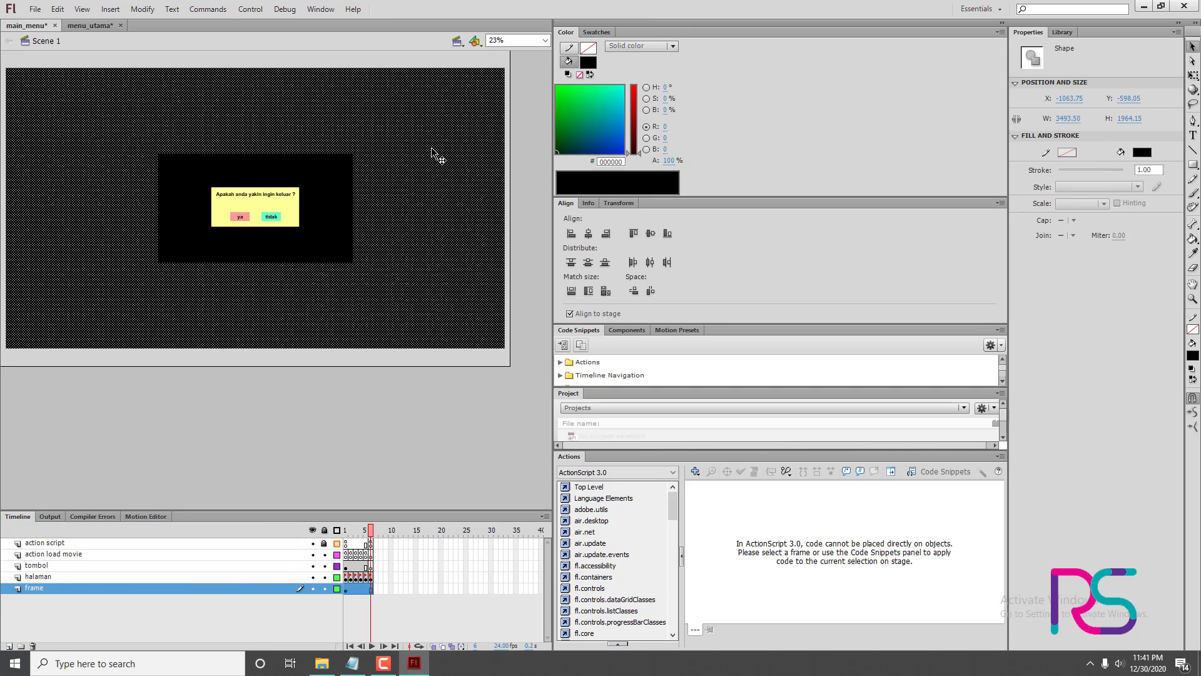
{"action": "left_click", "coordinate": [441, 63]}
{"action": "left_click", "coordinate": [433, 123]}
- Add a new layer named frame above the action script layer in menu_utama
{"action": "left_click", "coordinate": [90, 26]}
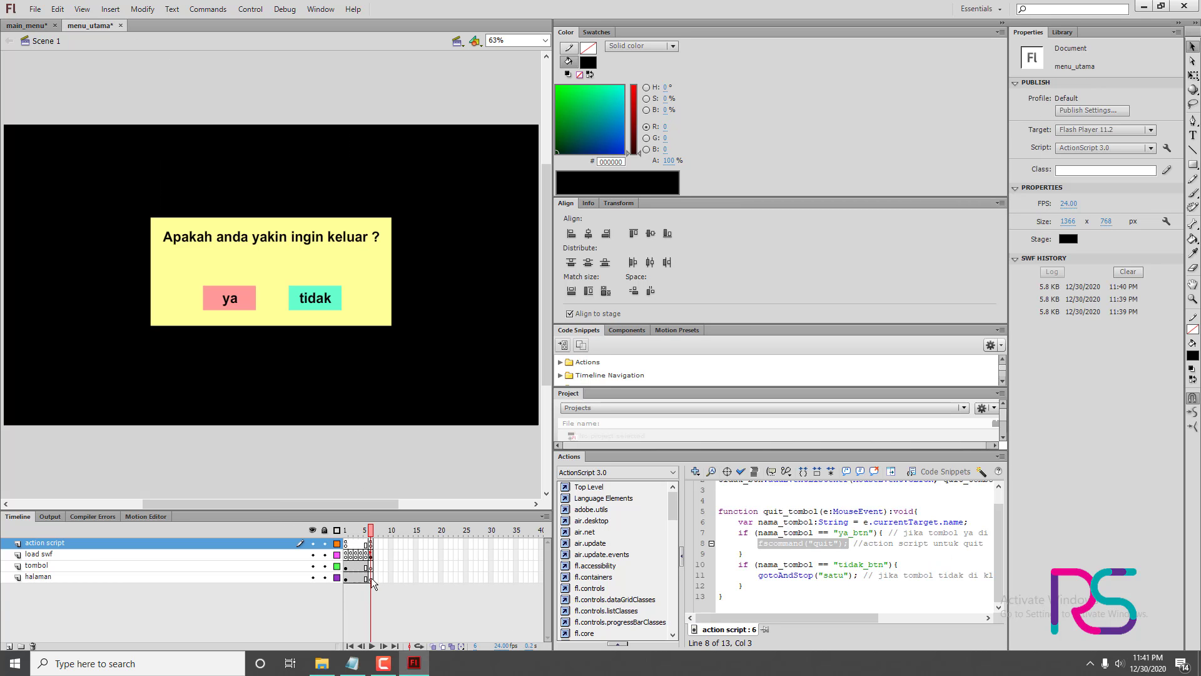
{"action": "left_click", "coordinate": [8, 646]}
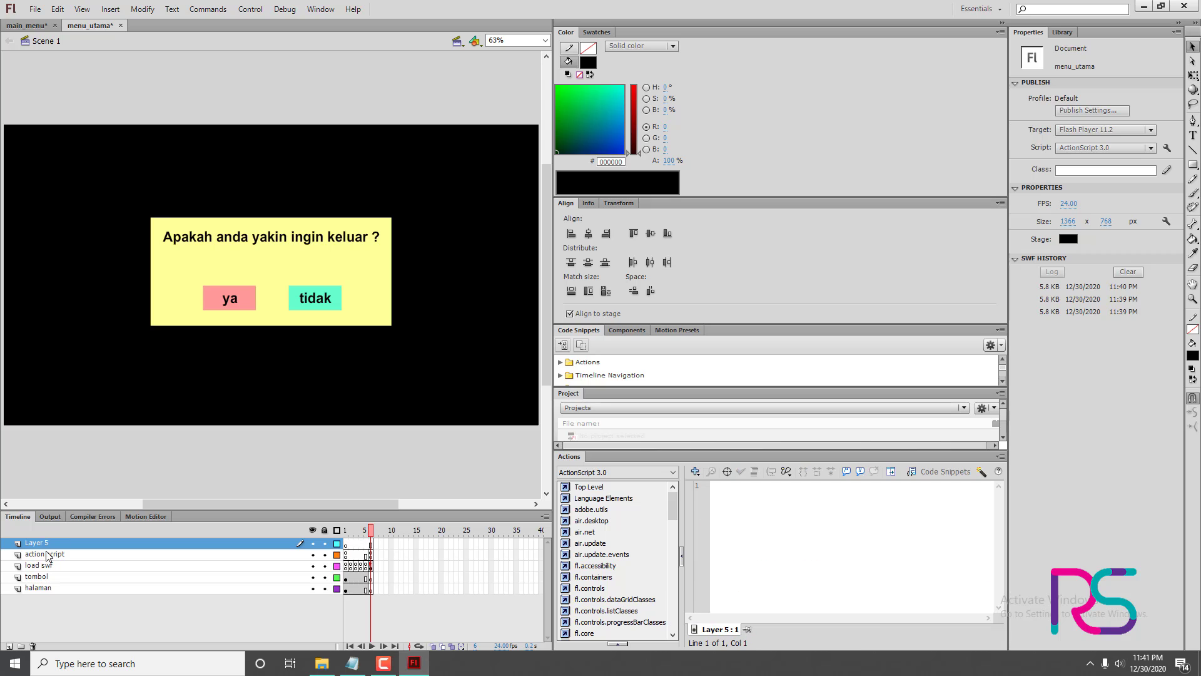
{"action": "double_click", "coordinate": [44, 544]}
{"action": "type", "text": "fl"}
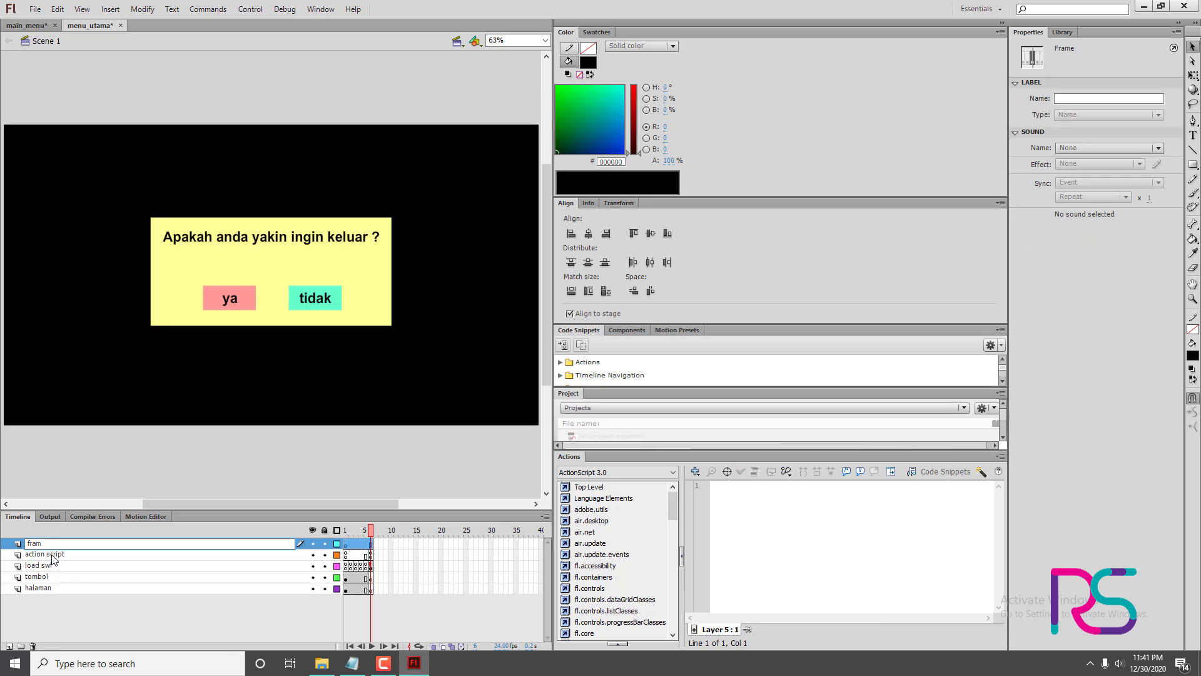
{"action": "type", "text": "ame"}
{"action": "left_click", "coordinate": [289, 632]}
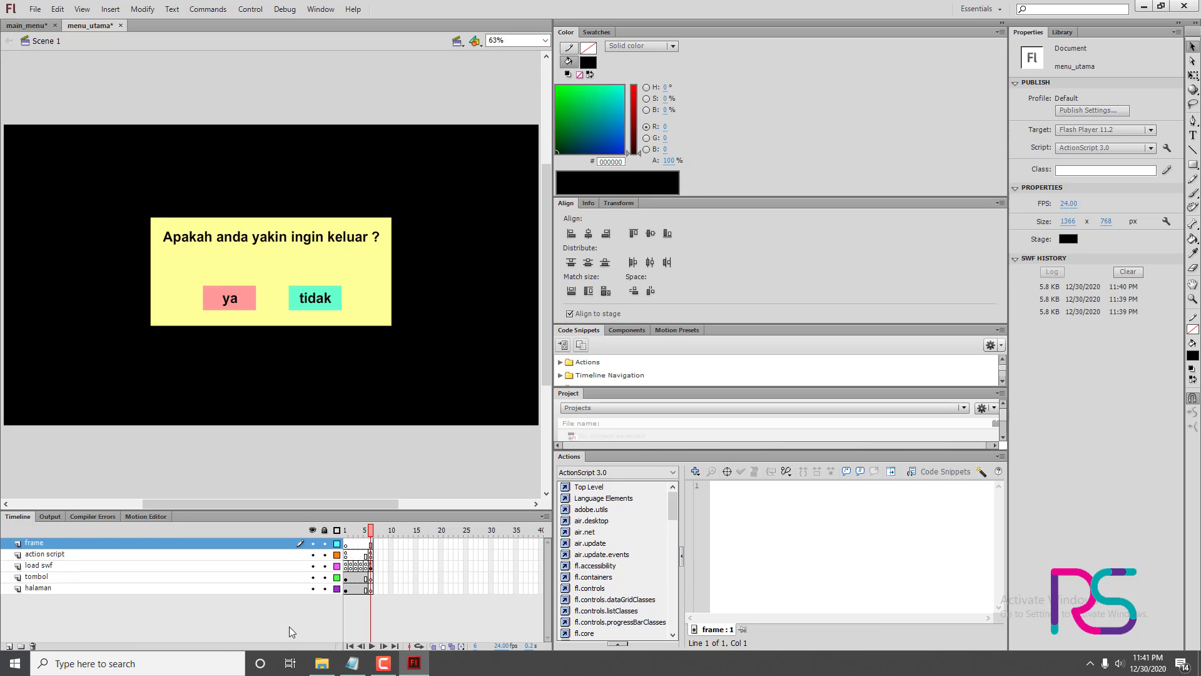
- Paste the black frame shape on the frame layer, move that layer below halaman, and save menu_utama
{"action": "left_click", "coordinate": [347, 543]}
{"action": "left_click_drag", "start_coordinate": [228, 544], "coordinate": [211, 616]}
{"action": "key", "text": "ctrl+s"}
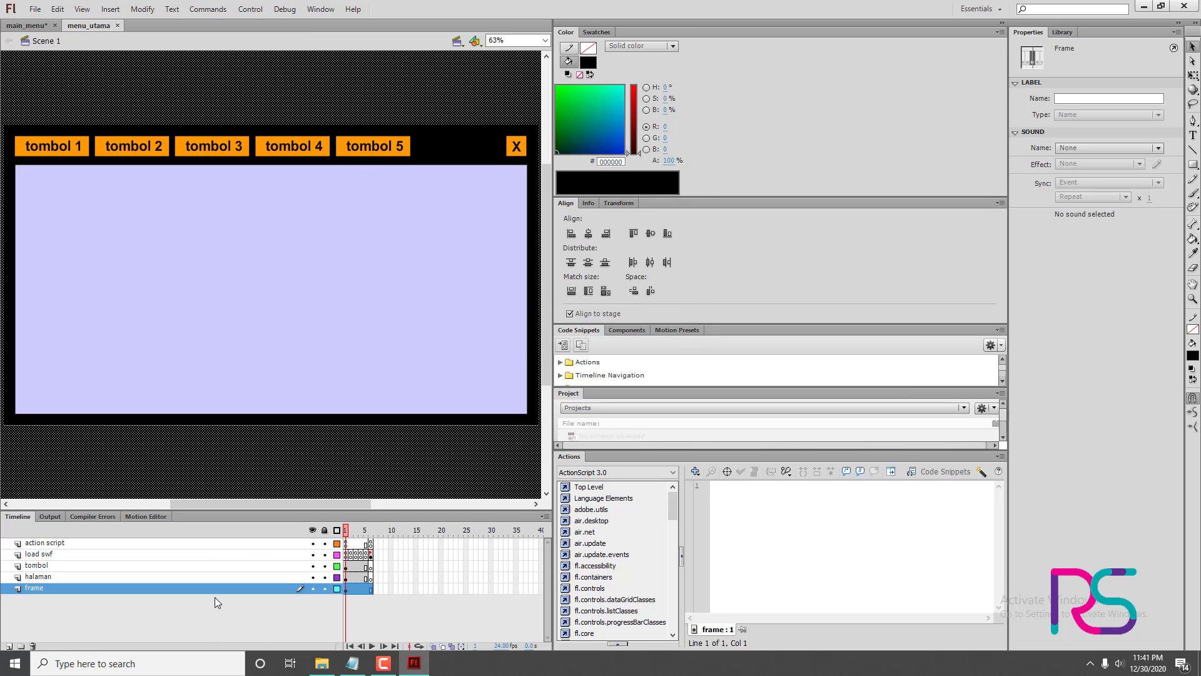
- Test the menu_utama movie with the black frame and close the preview
{"action": "key", "text": "ctrl+Return"}
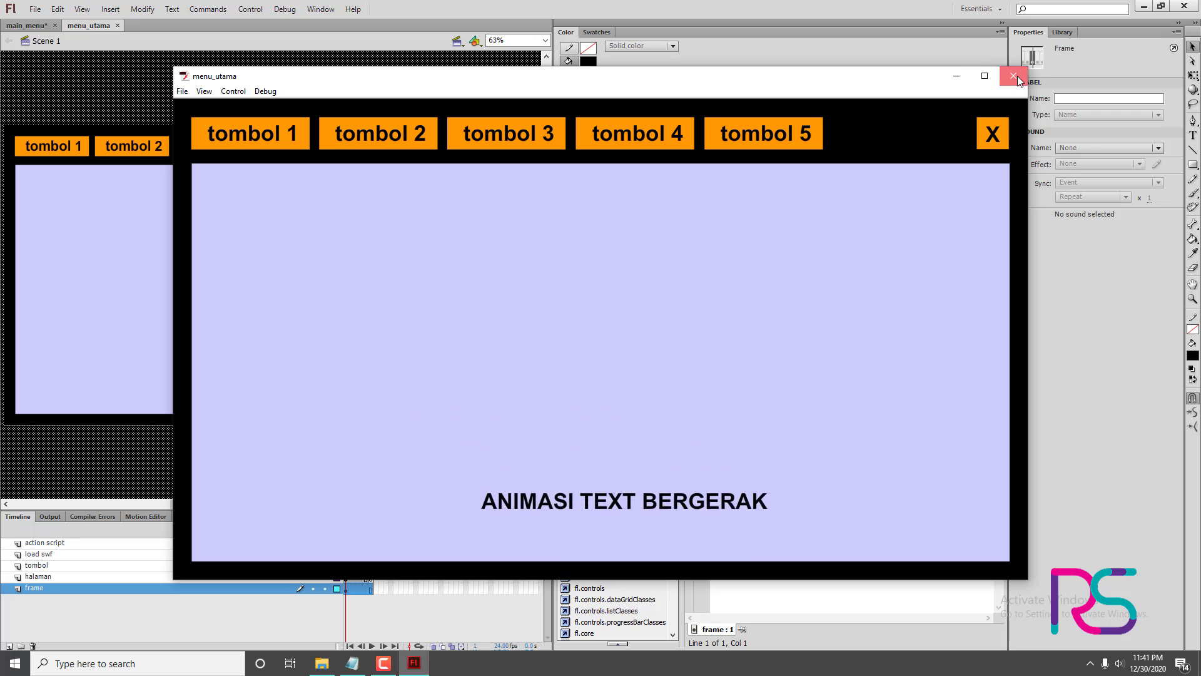
{"action": "left_click", "coordinate": [1013, 76]}
{"action": "left_click", "coordinate": [346, 470]}
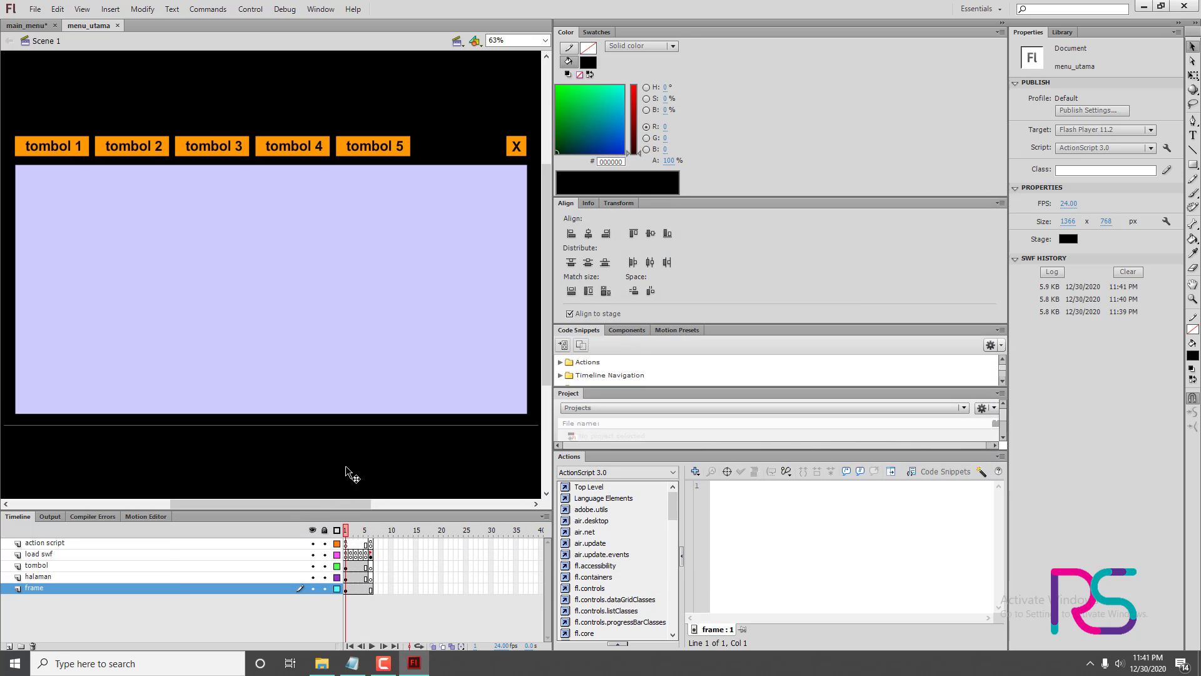
- Try a white fill on the frame shape, check it against the exit confirmation in frame 6, and restore the black fill
{"action": "left_click", "coordinate": [317, 429]}
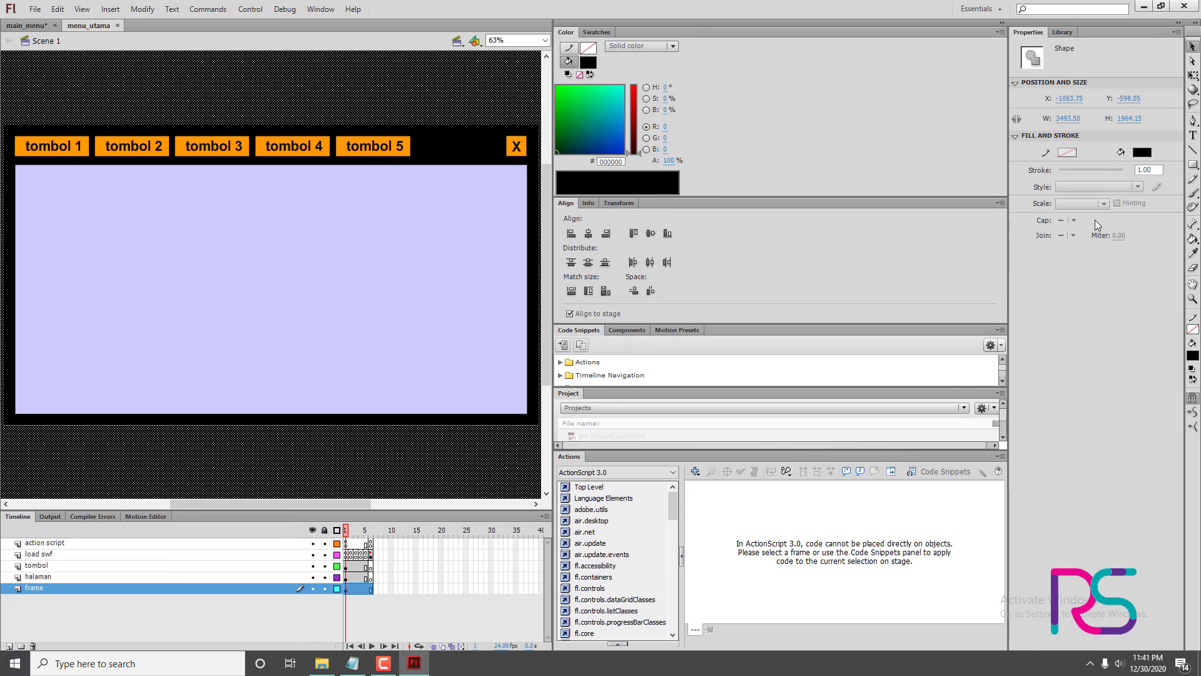
{"action": "left_click", "coordinate": [1142, 153]}
{"action": "left_click", "coordinate": [1014, 225]}
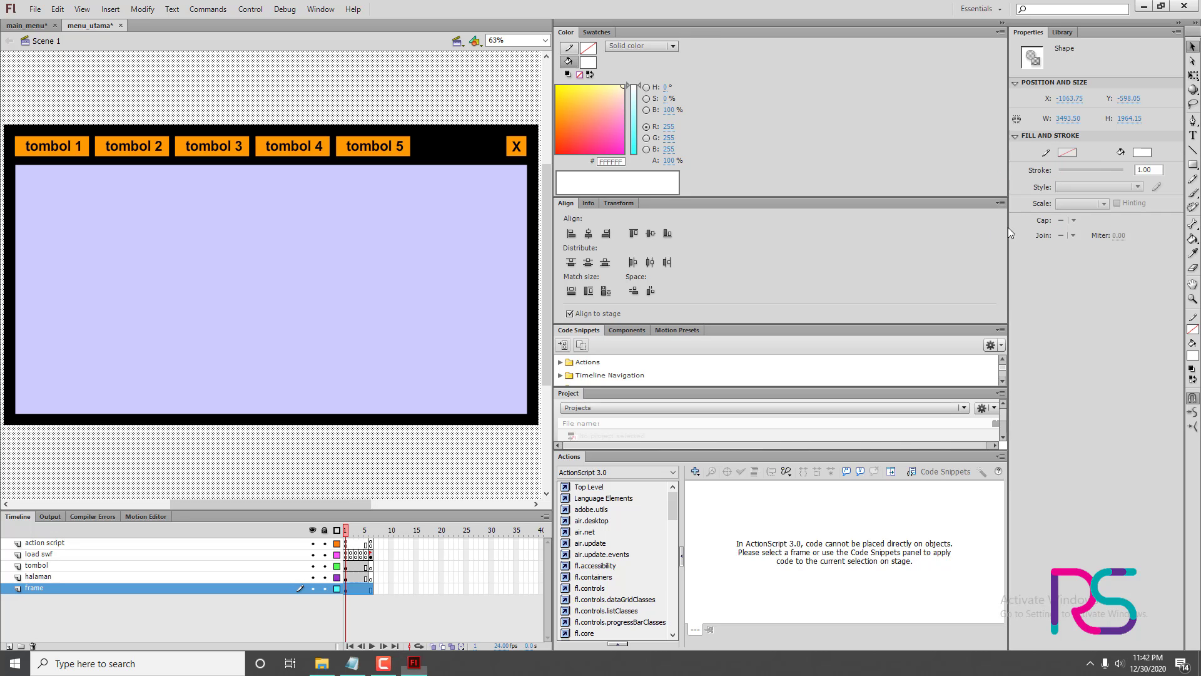
{"action": "mouse_move", "coordinate": [349, 536]}
{"action": "left_mouse_down"}
{"action": "mouse_move", "coordinate": [338, 541]}
{"action": "mouse_move", "coordinate": [370, 537]}
{"action": "left_mouse_up"}
{"action": "left_click", "coordinate": [403, 457]}
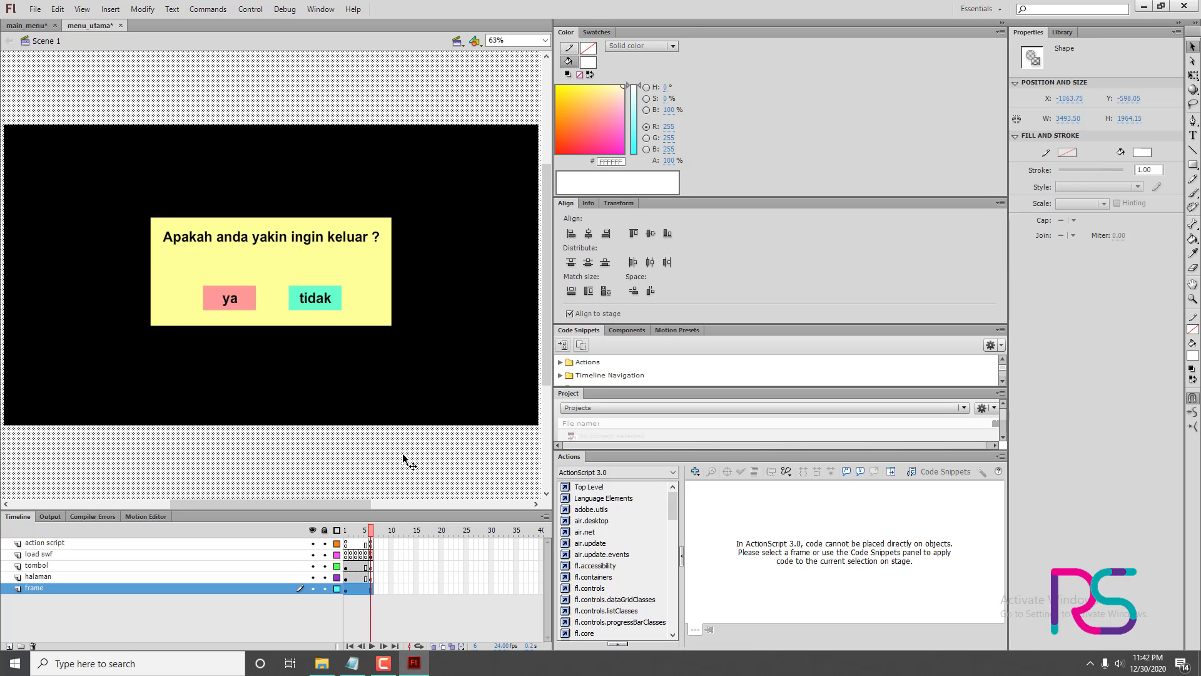
{"action": "left_click", "coordinate": [1142, 152]}
{"action": "left_click", "coordinate": [1012, 191]}
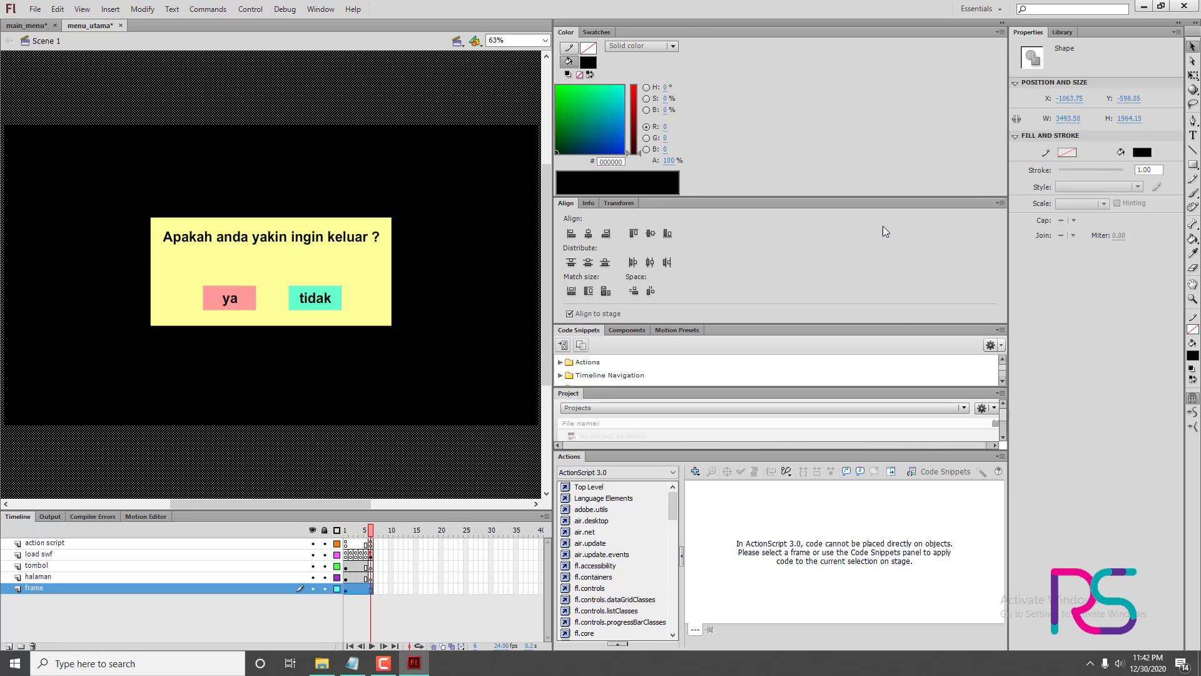
- Return to frame 1 of menu_utama and set the stage colour to white
{"action": "left_click", "coordinate": [346, 530]}
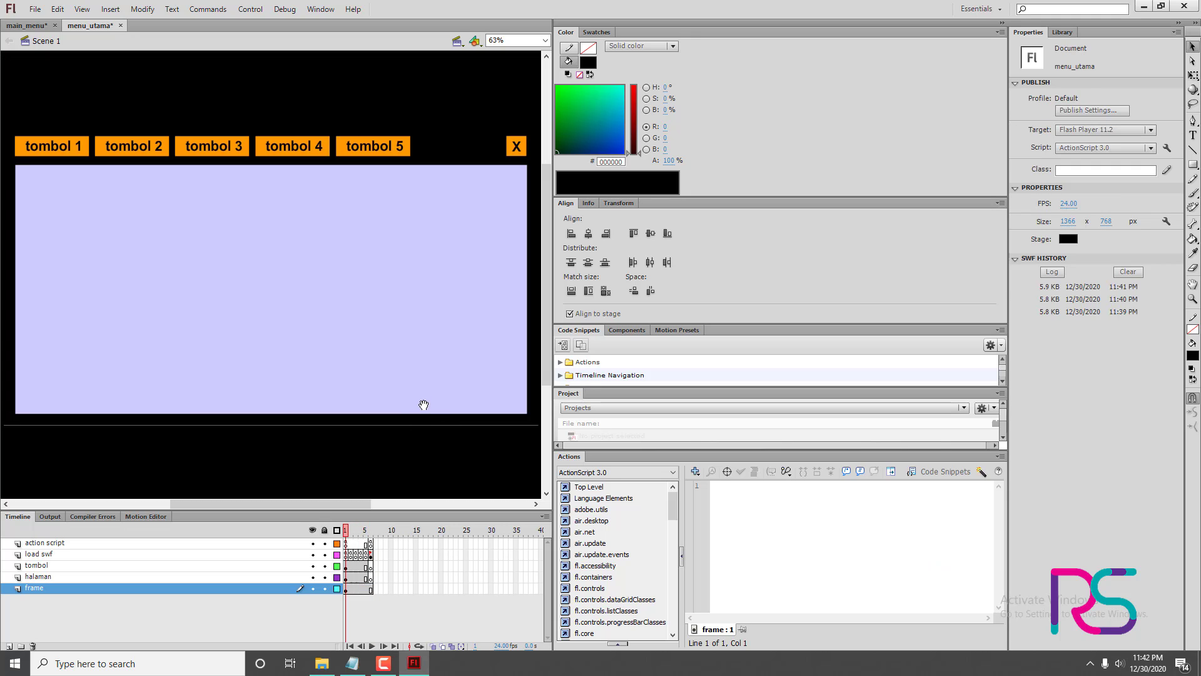
{"action": "left_click_drag", "start_coordinate": [402, 383], "coordinate": [529, 338]}
{"action": "left_click_drag", "start_coordinate": [301, 426], "coordinate": [506, 283]}
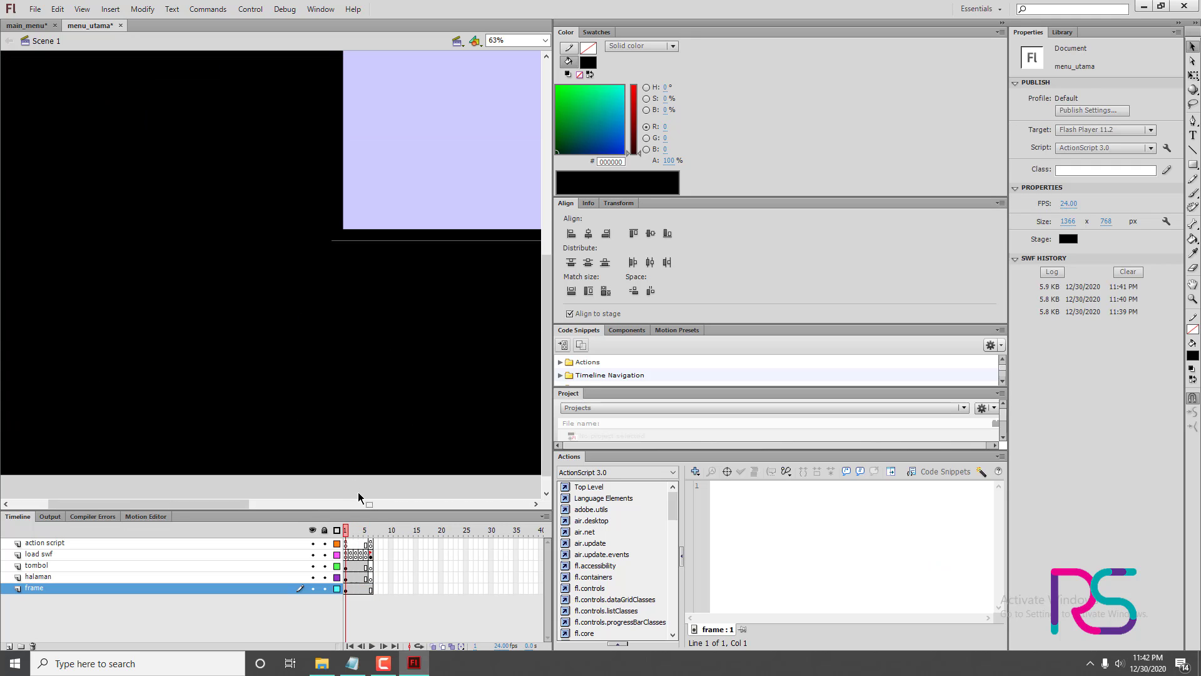
{"action": "left_click", "coordinate": [1066, 239]}
{"action": "left_click", "coordinate": [1015, 309]}
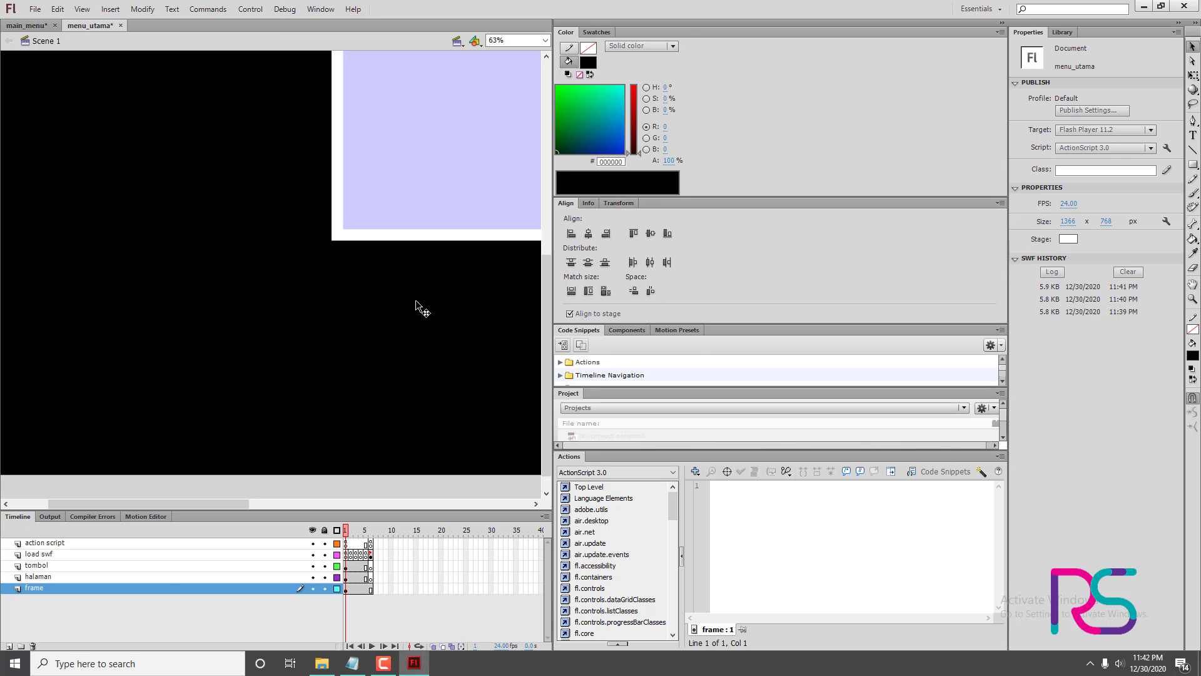
- Test menu_utama in a maximized preview, trying the page buttons and the X button with tidak, and close it
{"action": "key", "text": "ctrl+Return"}
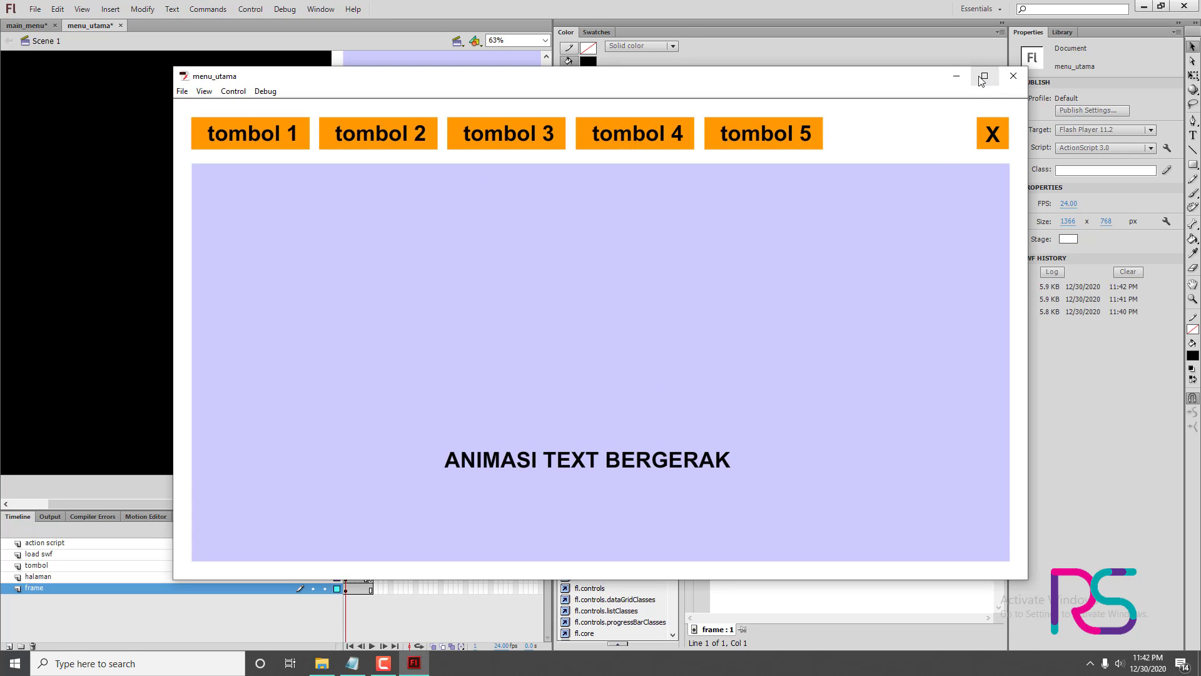
{"action": "left_click", "coordinate": [983, 77]}
{"action": "left_click", "coordinate": [651, 143]}
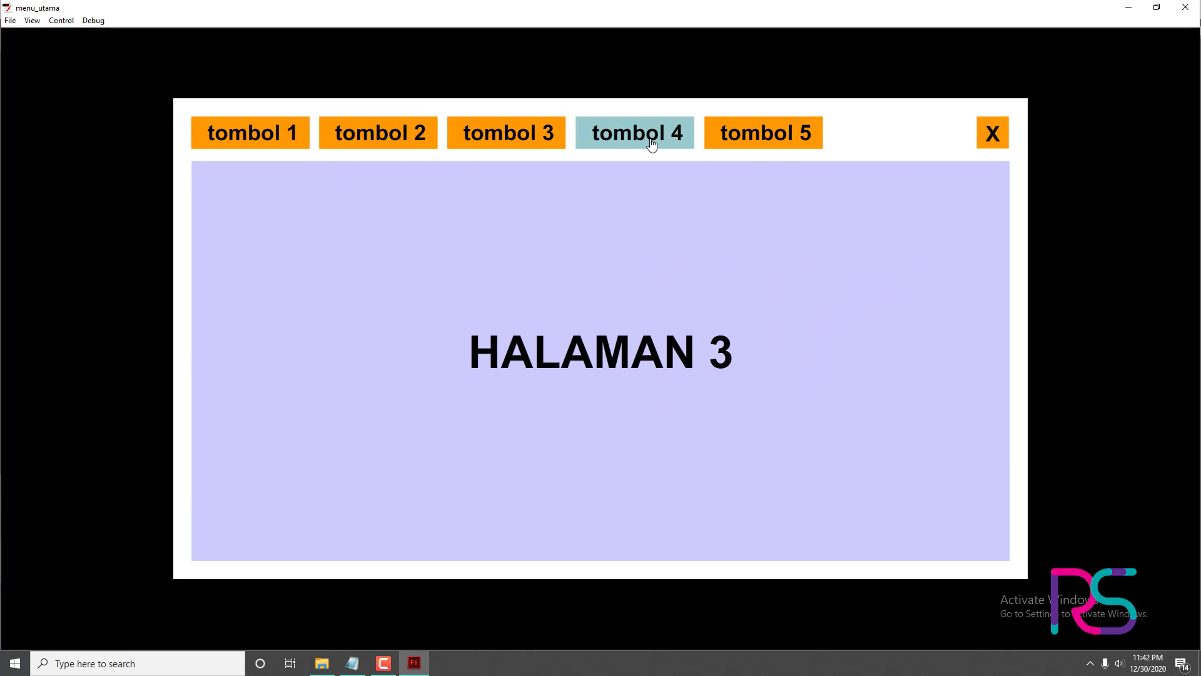
{"action": "left_click", "coordinate": [651, 142]}
{"action": "left_click", "coordinate": [810, 138]}
{"action": "left_click", "coordinate": [993, 133]}
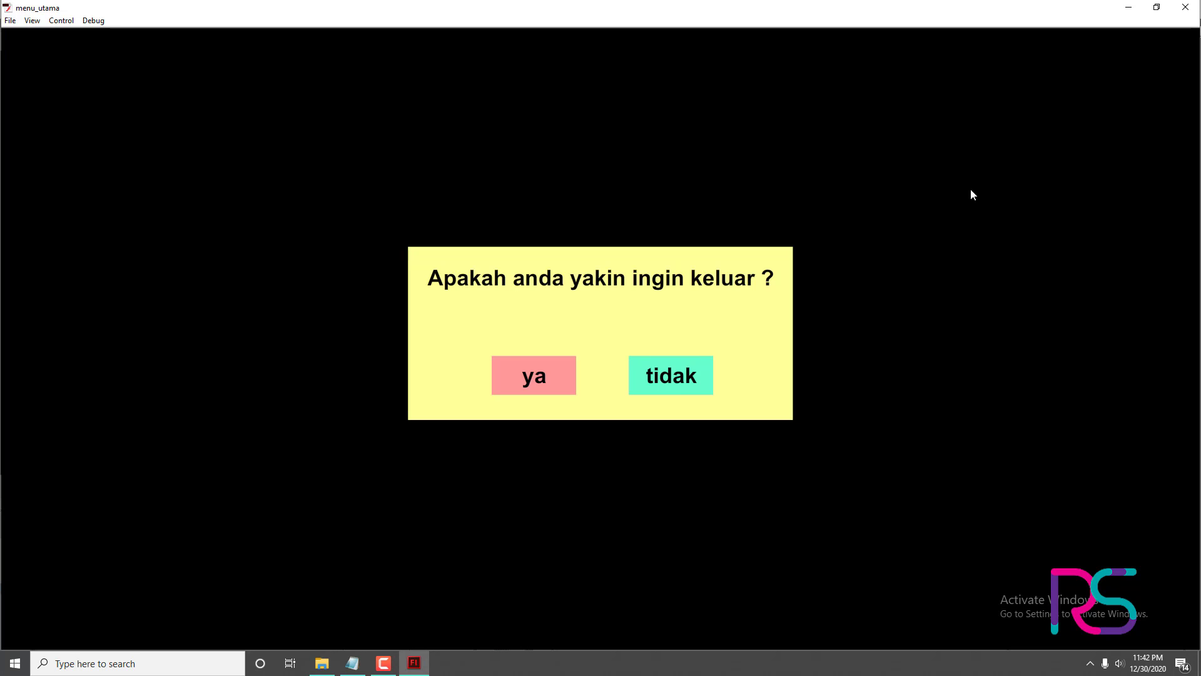
{"action": "left_click", "coordinate": [674, 392]}
{"action": "key", "text": "ctrl+w"}
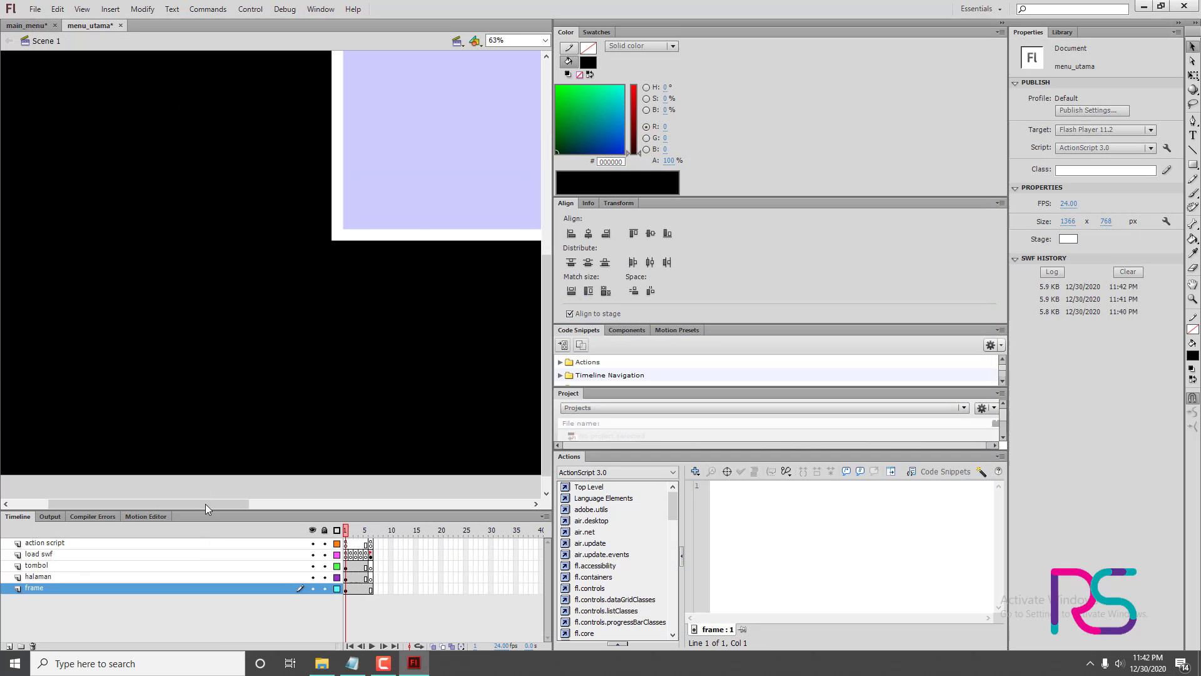
- Play the menu_utama SWF movie from File Explorer, try tombol 4 and 5, and exit through X and ya
{"action": "left_click", "coordinate": [321, 664]}
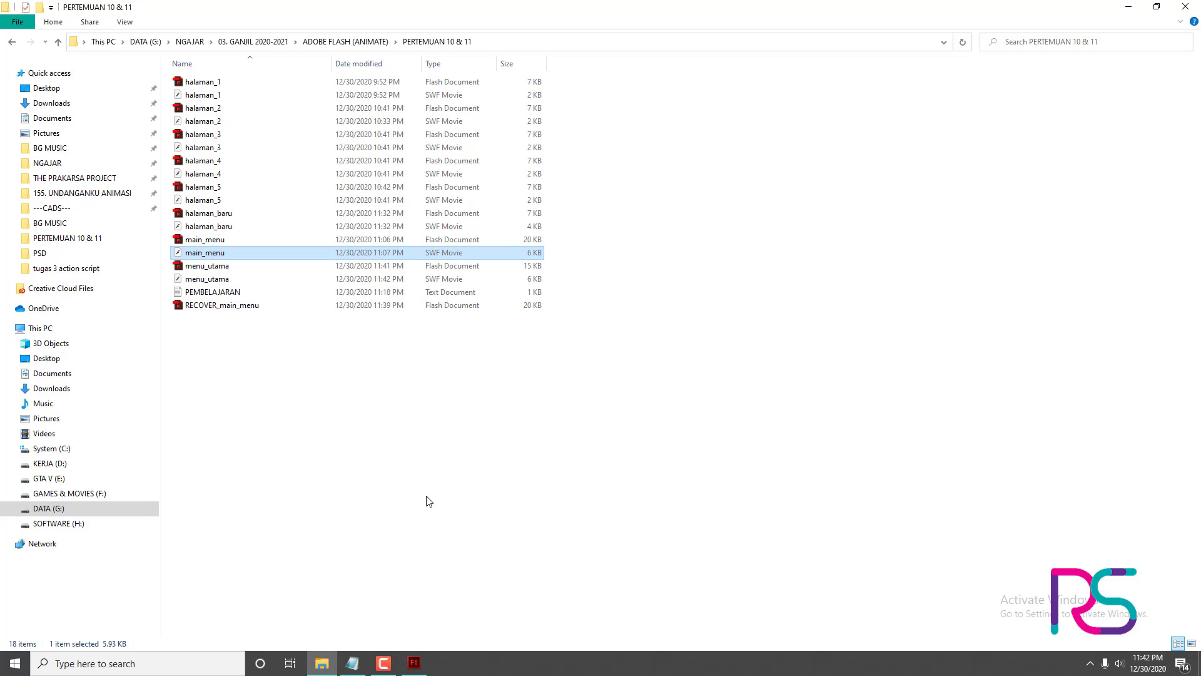
{"action": "double_click", "coordinate": [215, 279]}
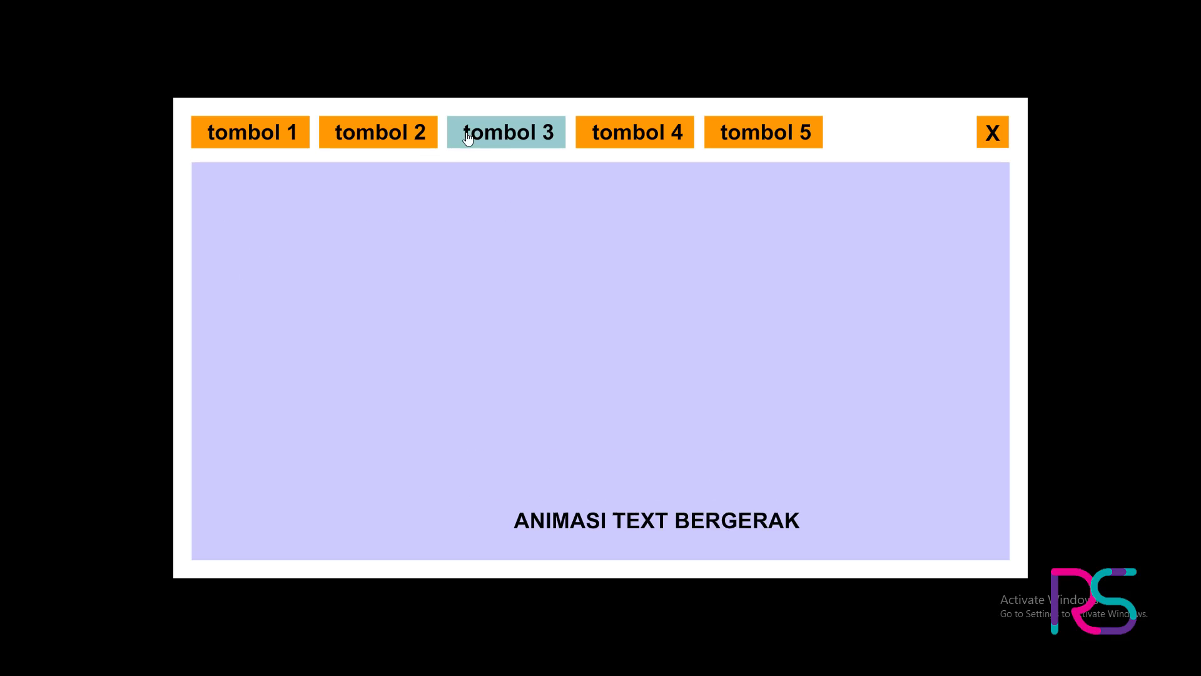
{"action": "left_click", "coordinate": [635, 132]}
{"action": "left_click", "coordinate": [763, 132]}
{"action": "left_click", "coordinate": [995, 138]}
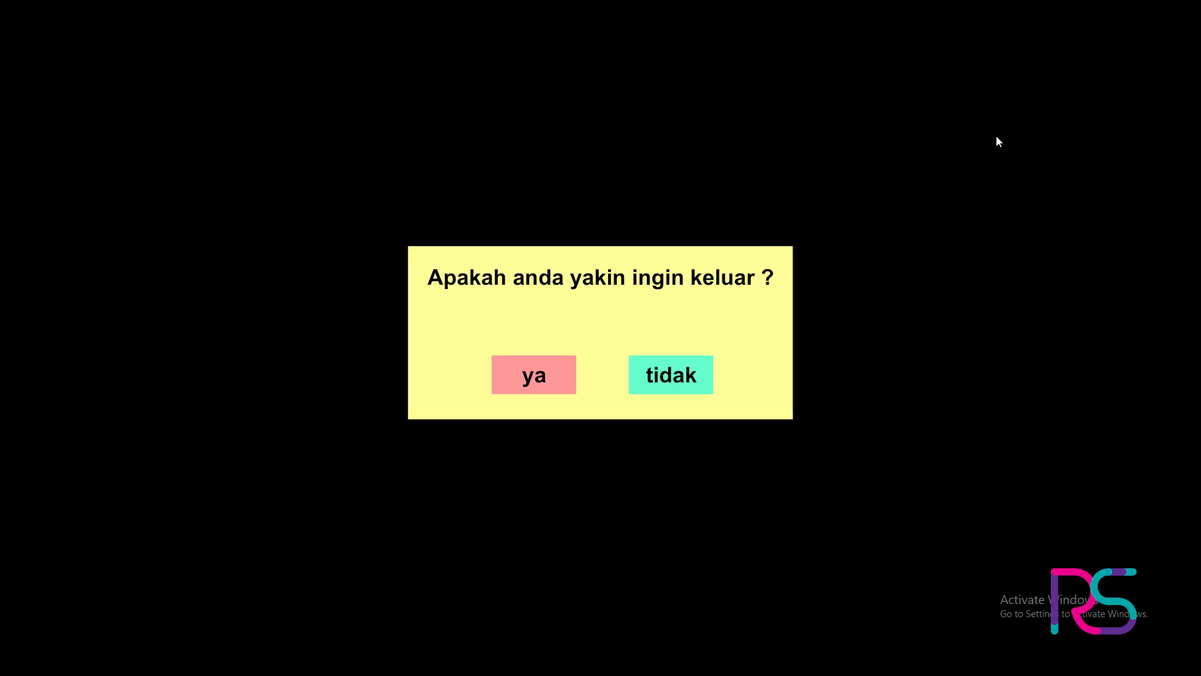
{"action": "left_click", "coordinate": [540, 379]}
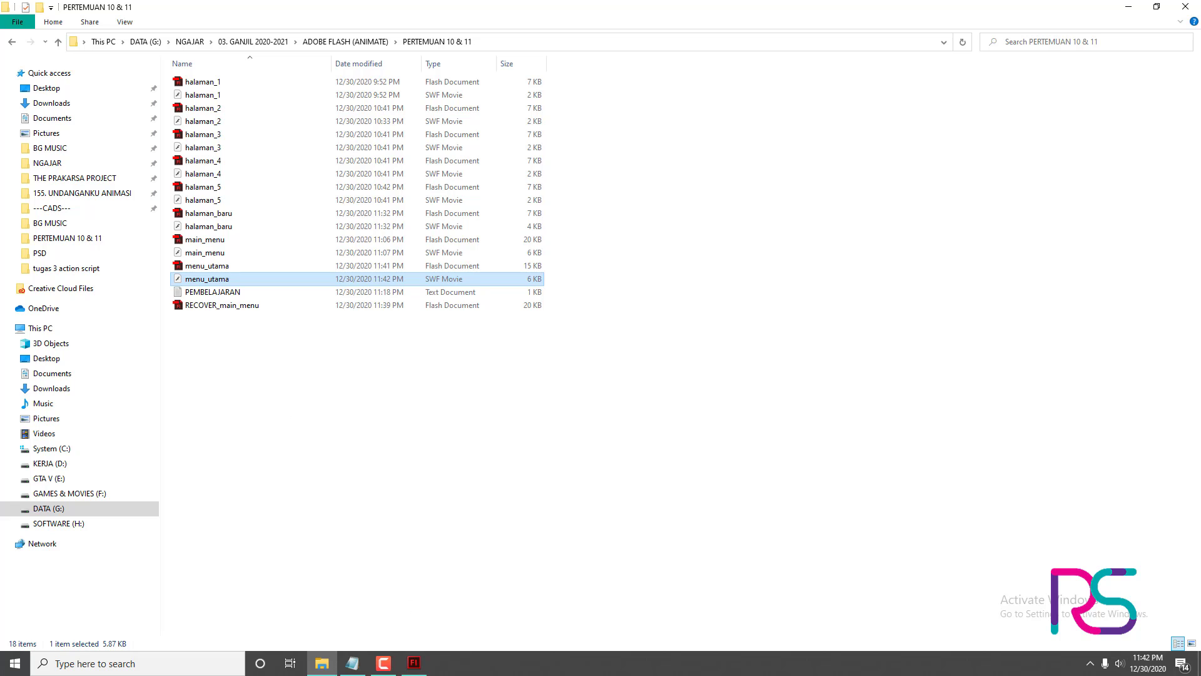
- Switch to Flash and review the label of frame 6 on the load swf layer
{"action": "left_click", "coordinate": [417, 668]}
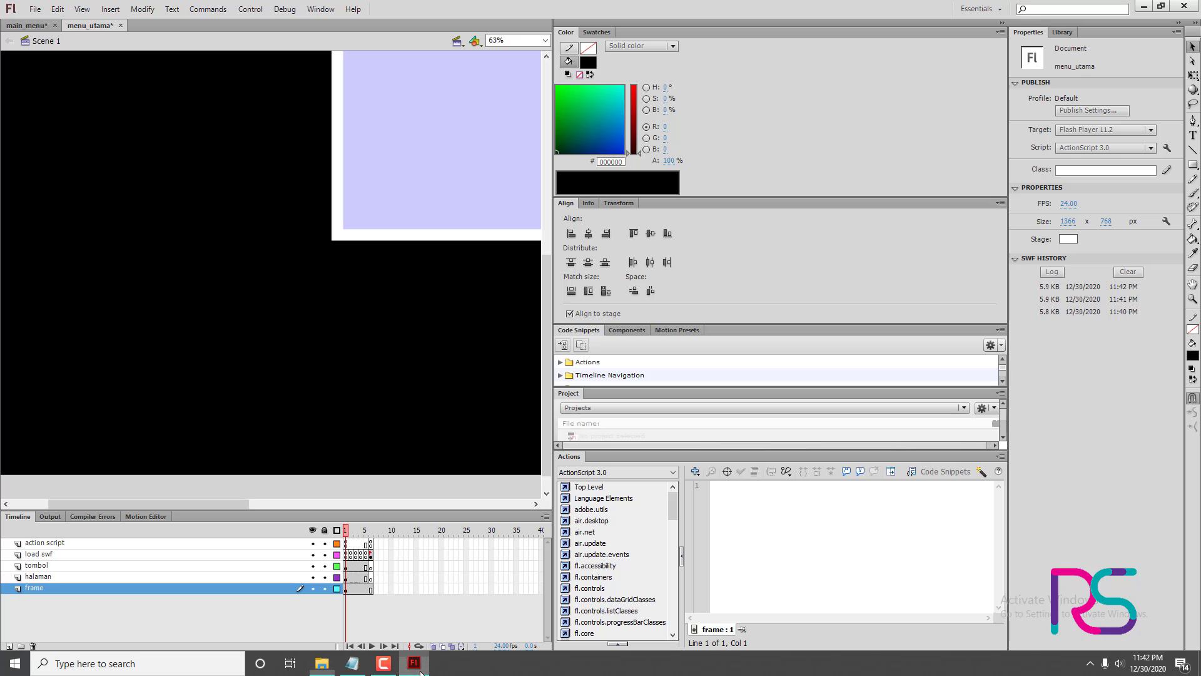
{"action": "left_click", "coordinate": [342, 500]}
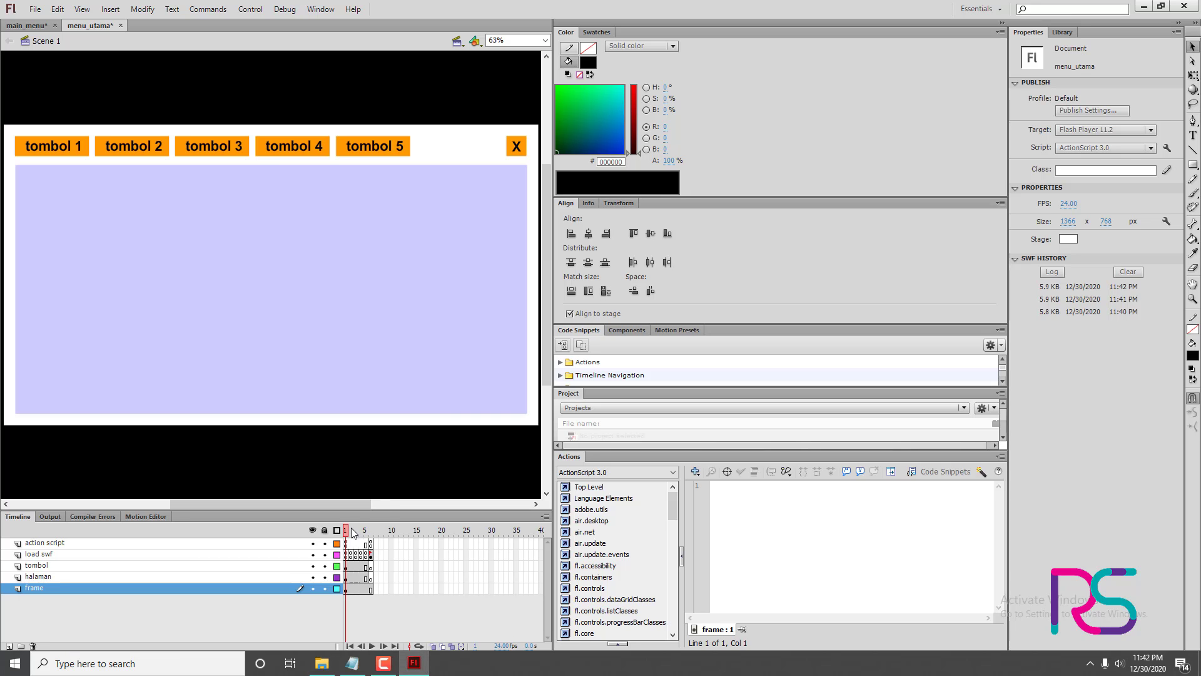
{"action": "mouse_move", "coordinate": [352, 531]}
{"action": "left_mouse_down"}
{"action": "mouse_move", "coordinate": [380, 540]}
{"action": "mouse_move", "coordinate": [346, 541]}
{"action": "left_mouse_up"}
{"action": "left_click", "coordinate": [370, 554]}
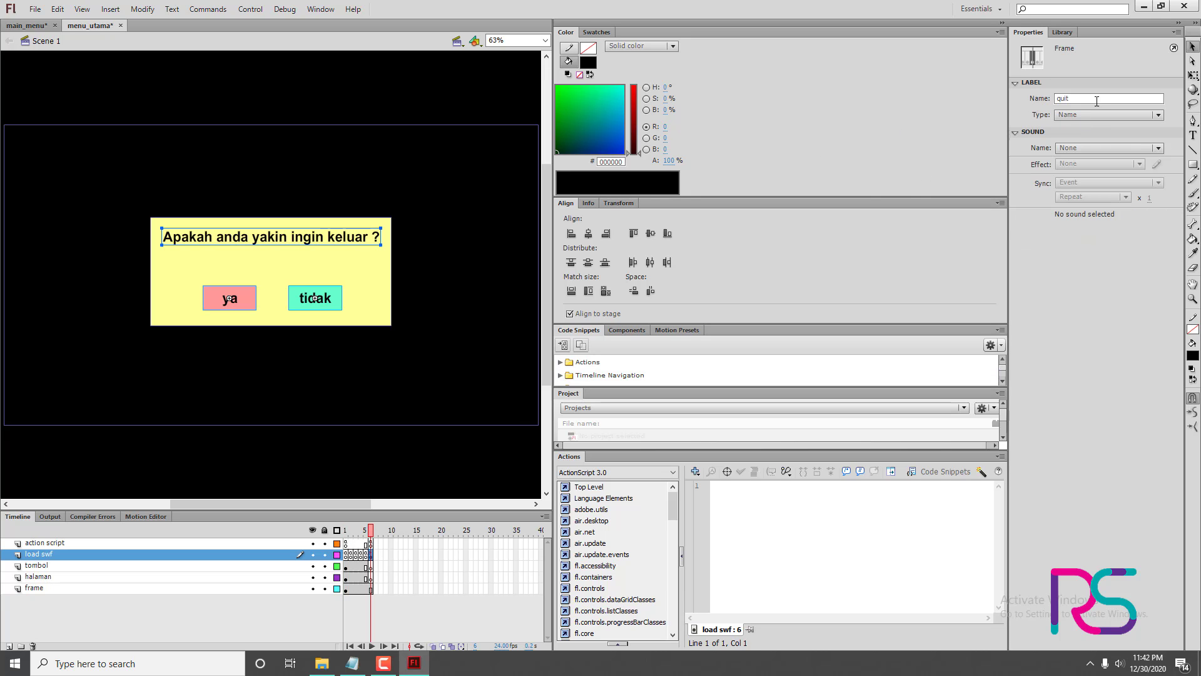
{"action": "left_click", "coordinate": [345, 530]}
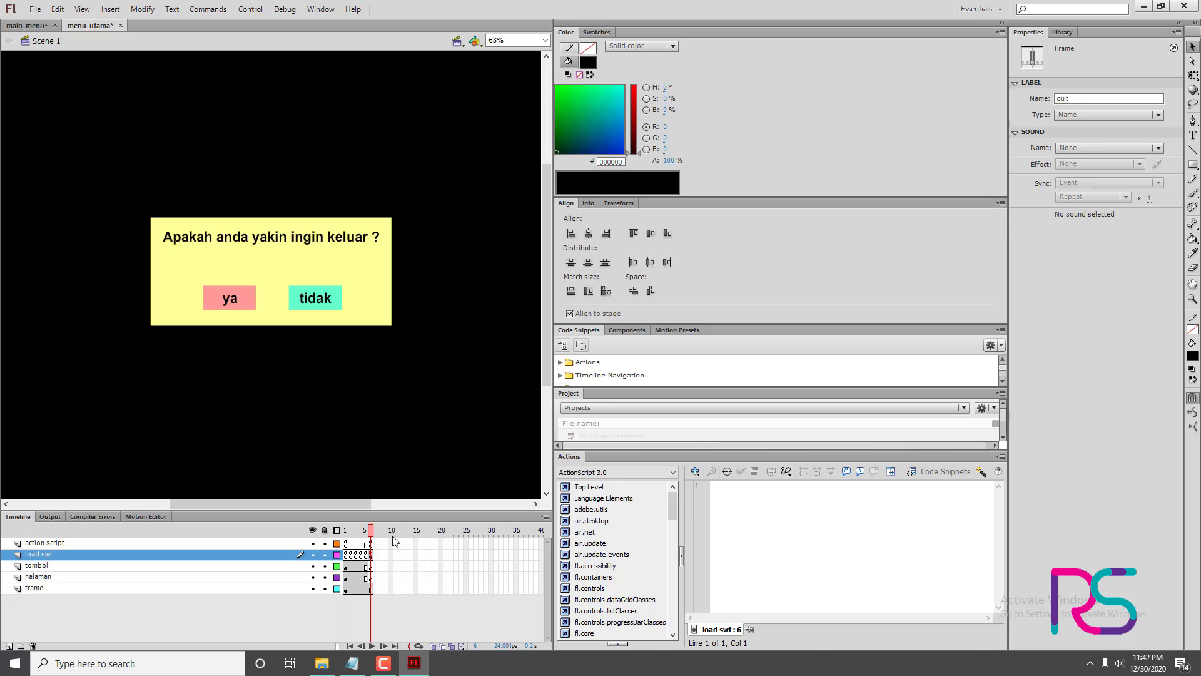
{"action": "left_click", "coordinate": [389, 383]}
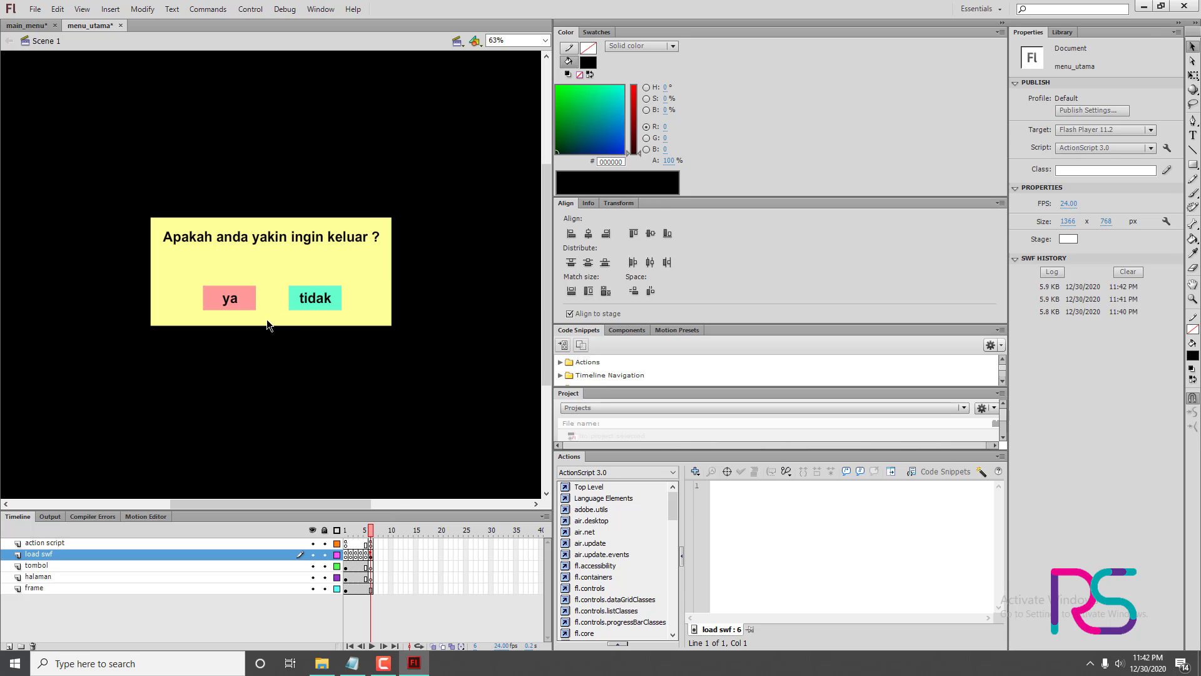
- Review the instance names of the tidak and ya buttons and the action script code in frame 6
{"action": "left_click", "coordinate": [306, 298]}
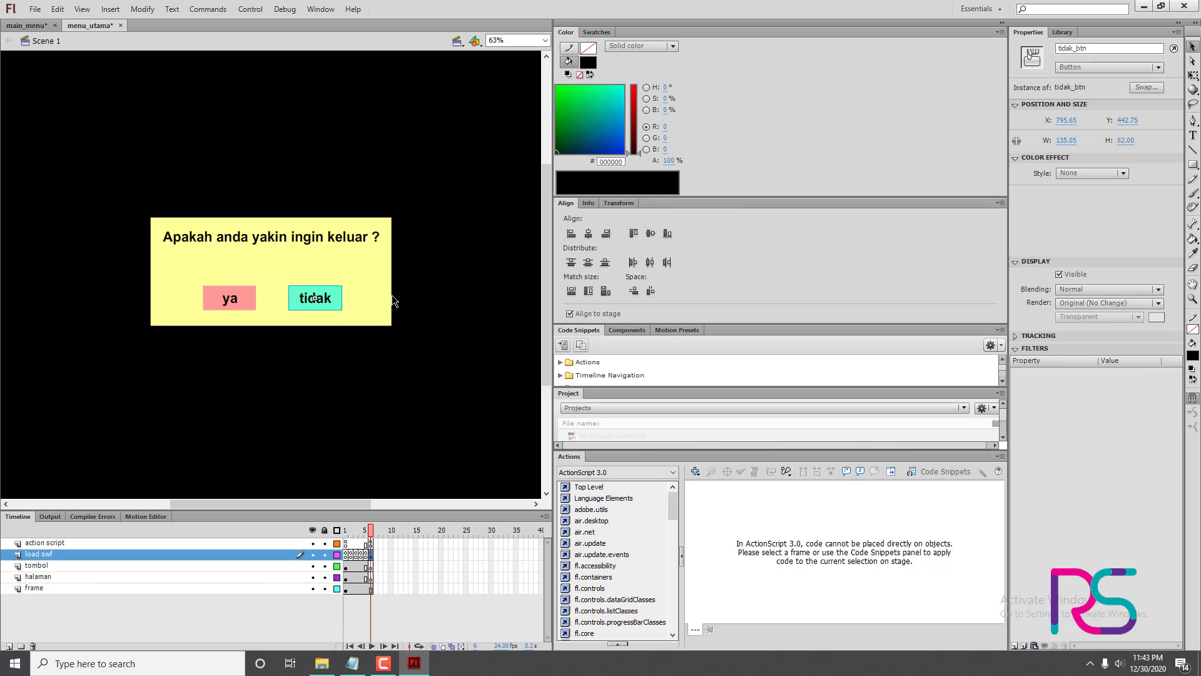
{"action": "left_click", "coordinate": [223, 300]}
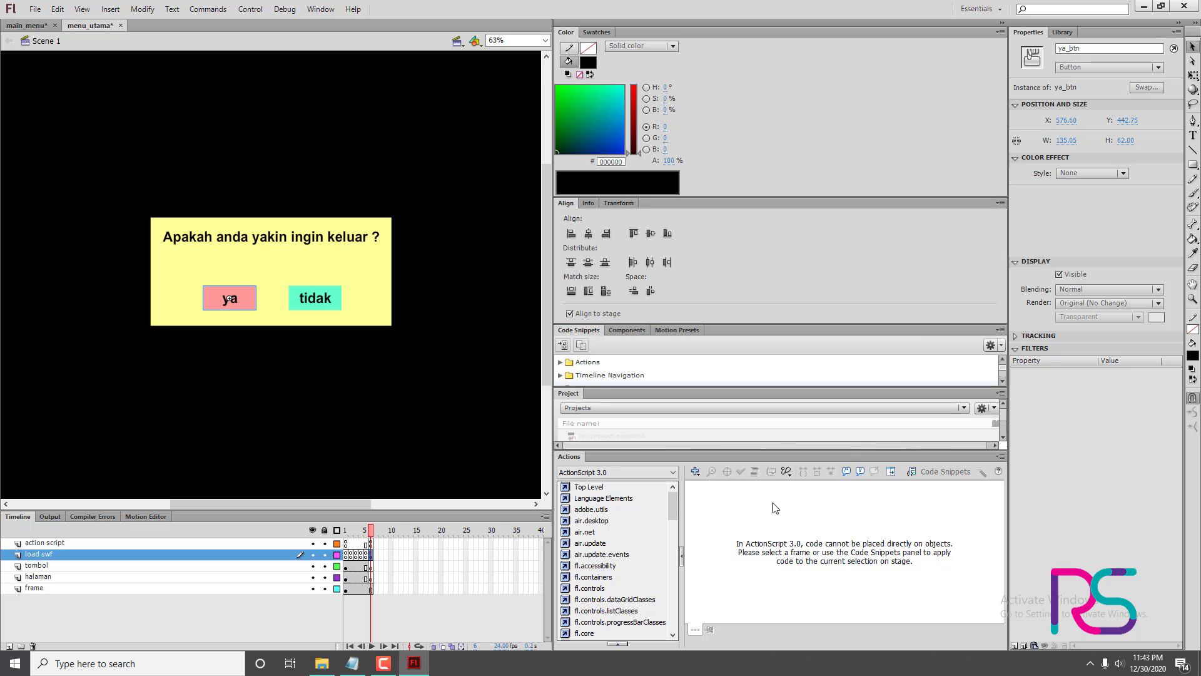
{"action": "left_click", "coordinate": [370, 543]}
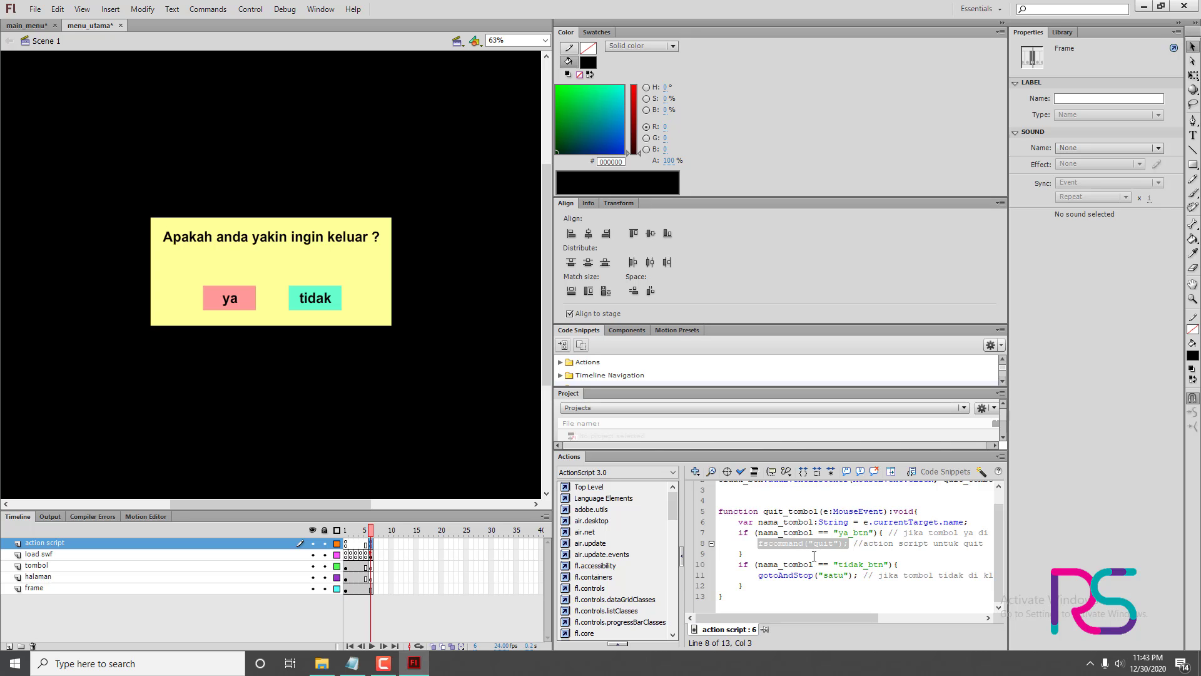
{"action": "left_click", "coordinate": [326, 307]}
- Review the load swf script in frame 1 and the properties of the buttons tombol 1 to tombol 5
{"action": "left_click", "coordinate": [345, 554]}
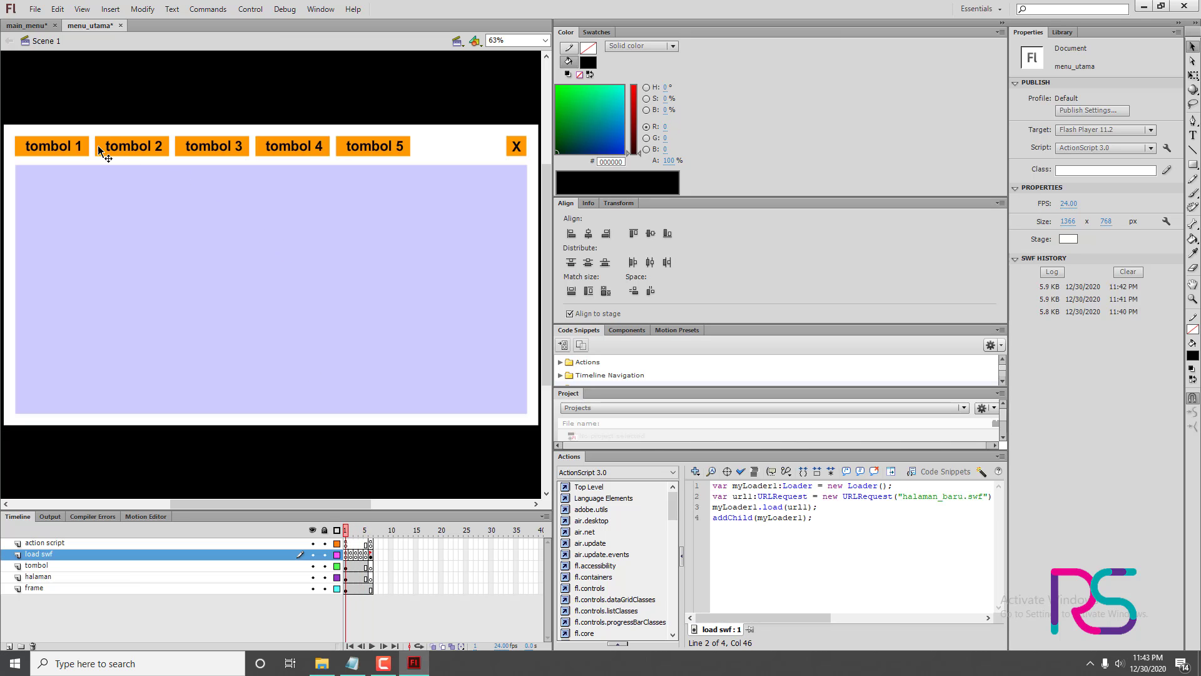
{"action": "left_click", "coordinate": [55, 143]}
{"action": "left_click", "coordinate": [140, 143]}
{"action": "left_click", "coordinate": [222, 147]}
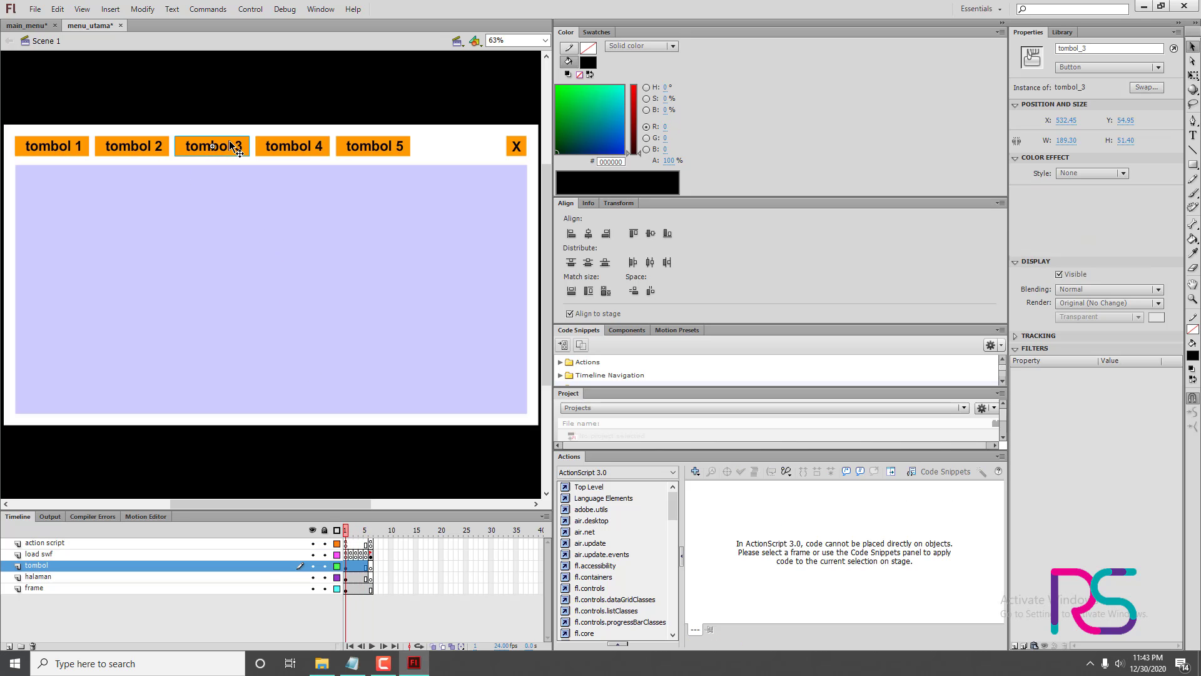
{"action": "left_click", "coordinate": [304, 148]}
{"action": "left_click", "coordinate": [359, 152]}
- Open the halaman_baru Flash document from File Explorer and select its background page area to inspect its placement
{"action": "left_click", "coordinate": [318, 666]}
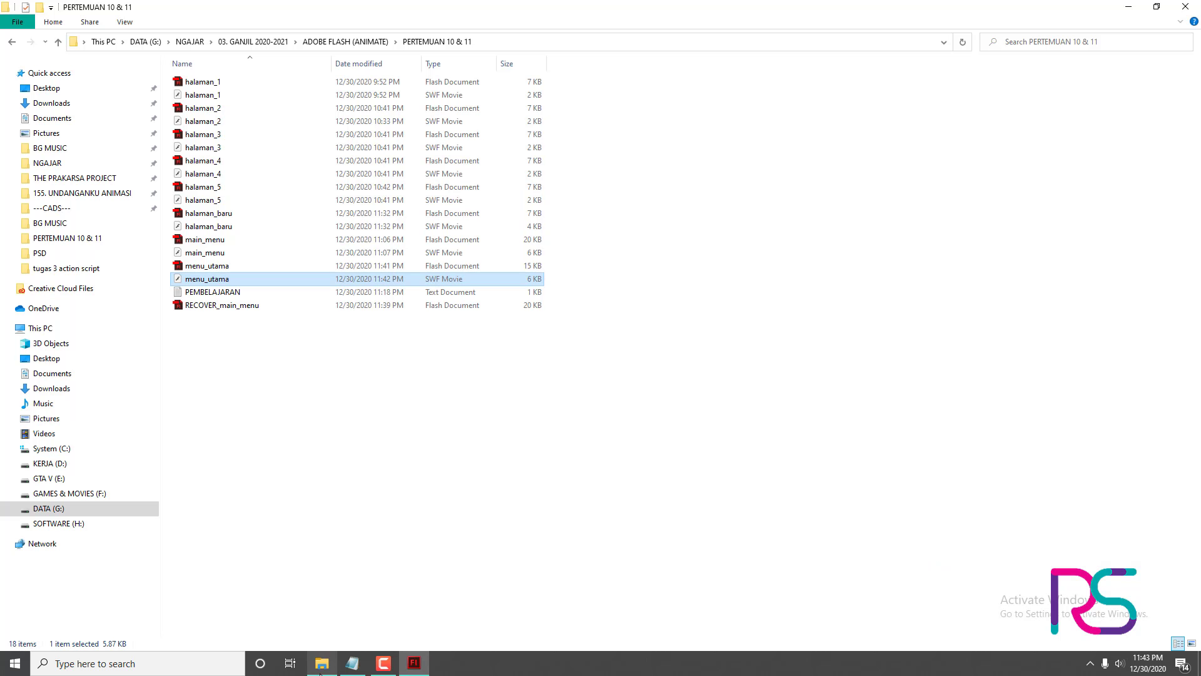
{"action": "double_click", "coordinate": [219, 214]}
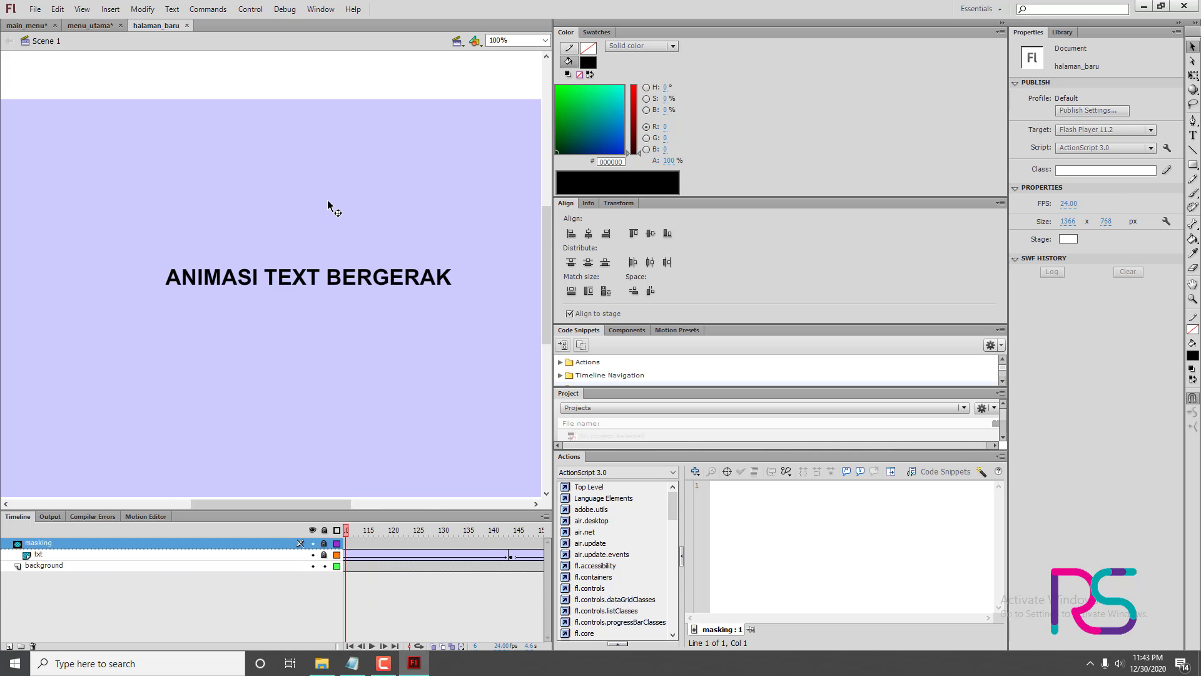
{"action": "key", "text": "ctrl+minus"}
{"action": "key", "text": "ctrl+minus"}
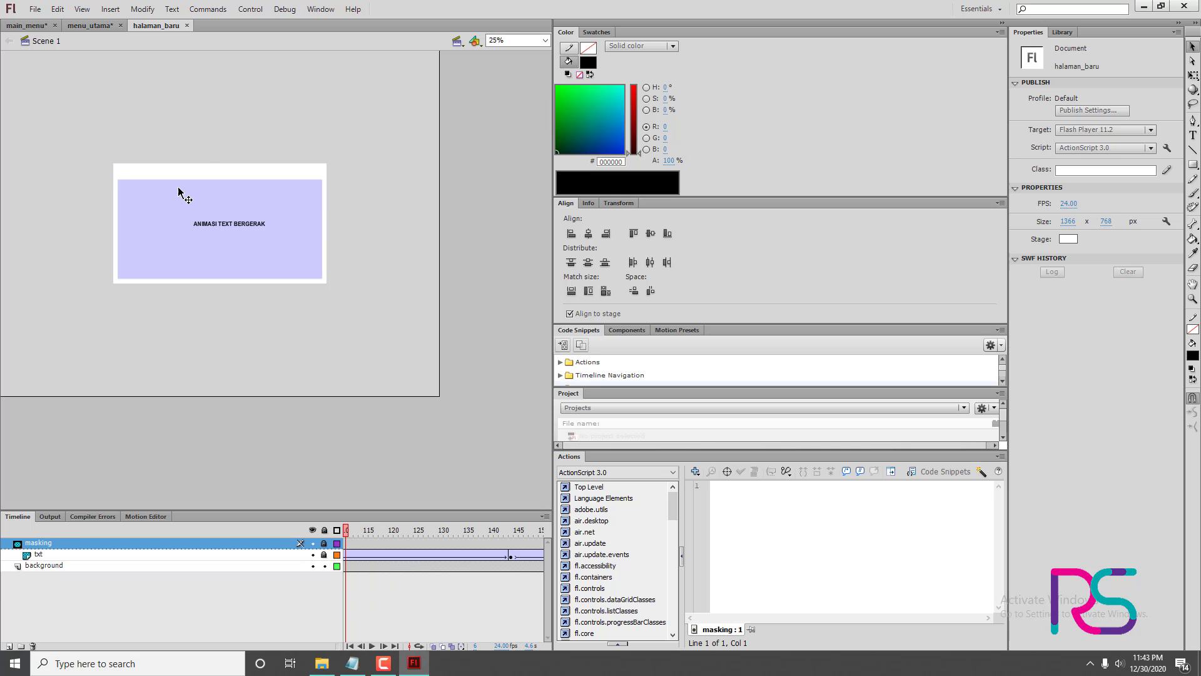
{"action": "left_click_drag", "start_coordinate": [130, 155], "coordinate": [384, 305]}
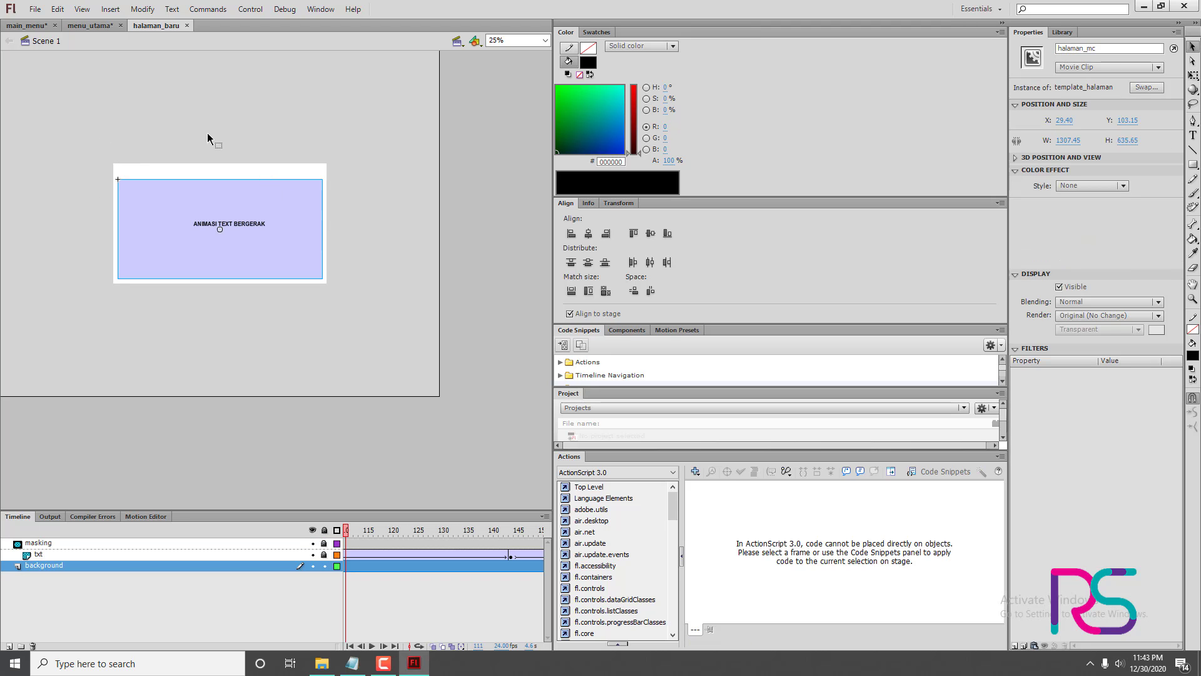
- Compare the page area of halaman_baru with that of menu_utama at the same zoom
{"action": "left_click", "coordinate": [100, 25]}
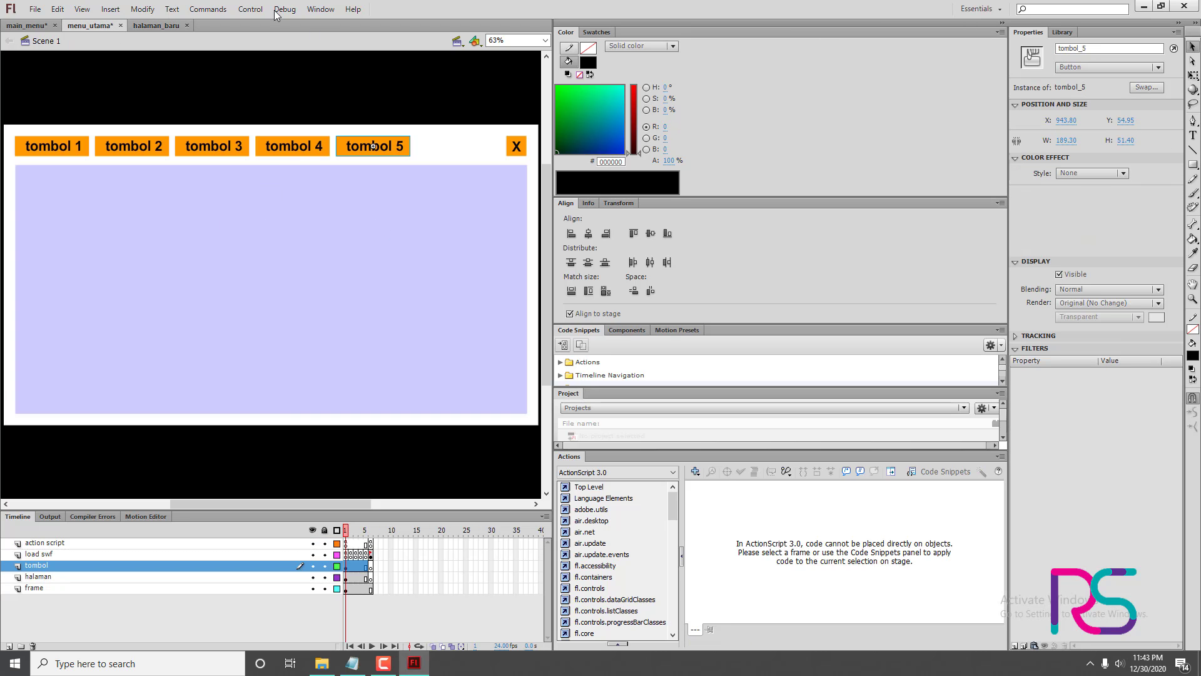
{"action": "left_click", "coordinate": [164, 28]}
{"action": "key", "text": "ctrl+2"}
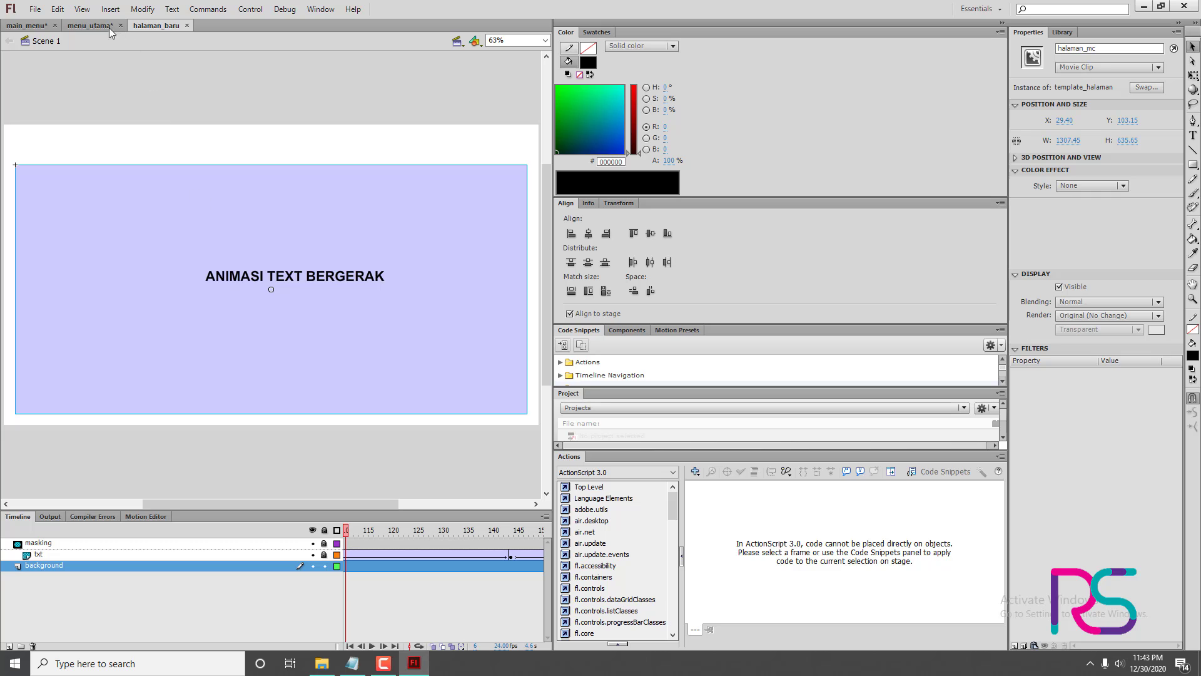
{"action": "left_click", "coordinate": [113, 26]}
{"action": "left_click", "coordinate": [141, 25]}
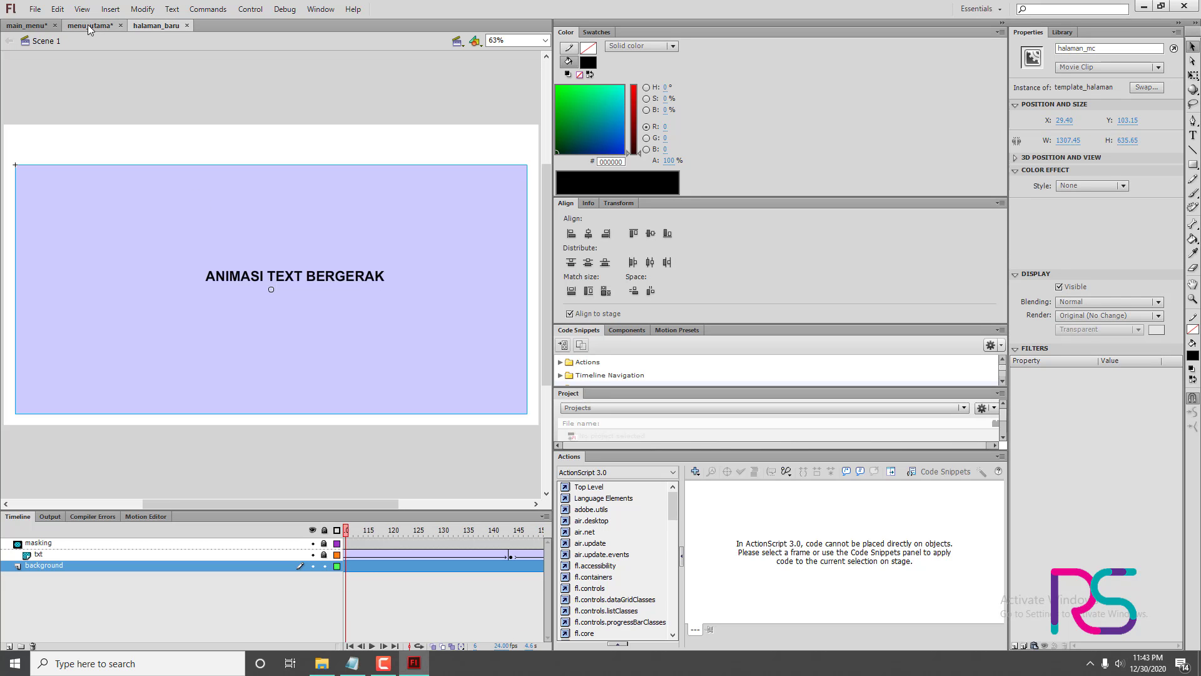
- Switch between menu_utama and halaman_baru to check that the page area sits at the same place on both stages
{"action": "left_click", "coordinate": [88, 24]}
{"action": "left_click", "coordinate": [155, 25]}
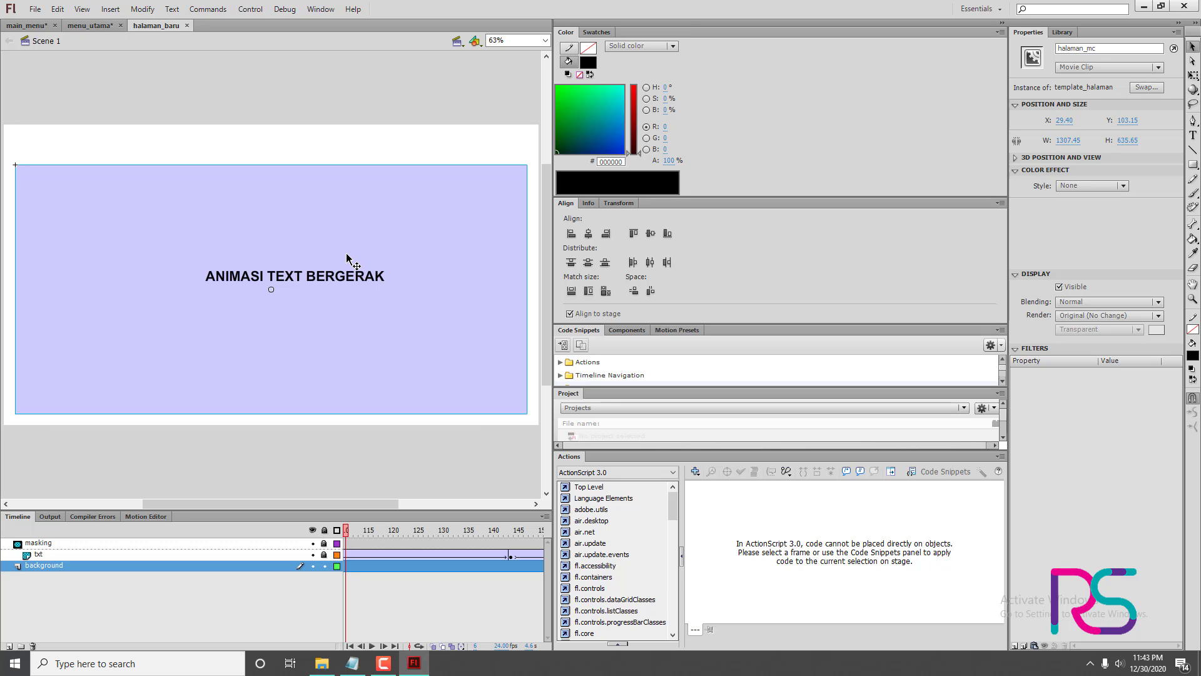
{"action": "left_click", "coordinate": [99, 25]}
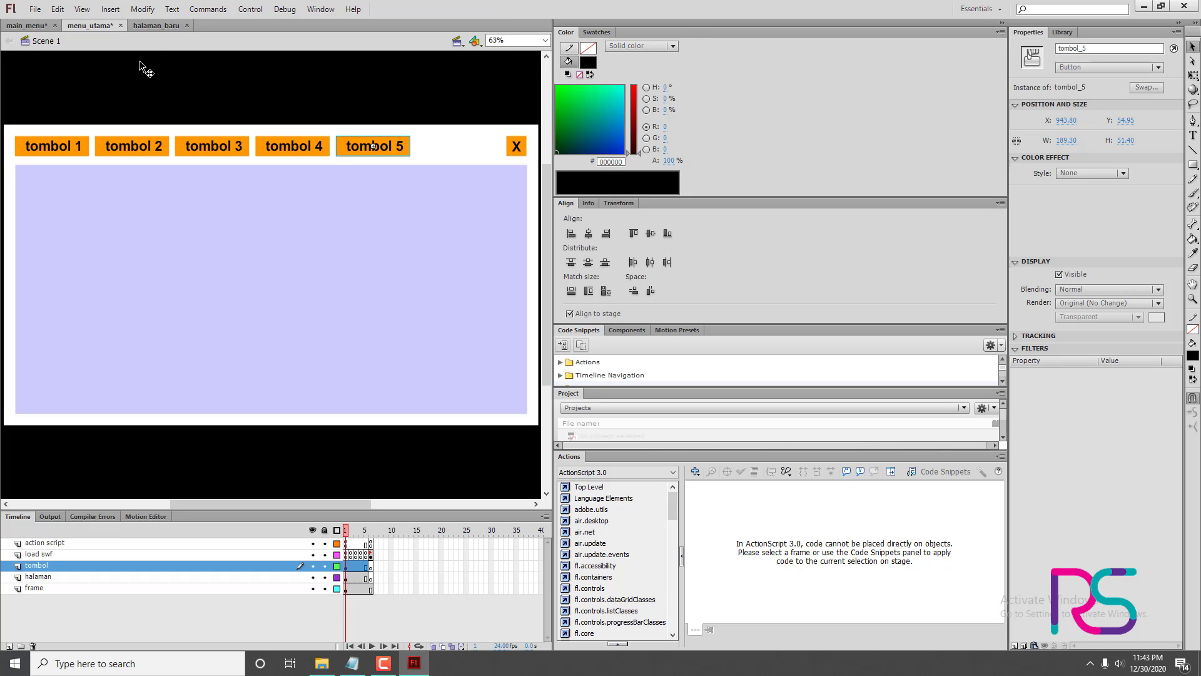
- Try moving the page area away from its place in menu_utama, and undo both moves
{"action": "left_click", "coordinate": [288, 271]}
{"action": "left_click_drag", "start_coordinate": [225, 226], "coordinate": [160, 132]}
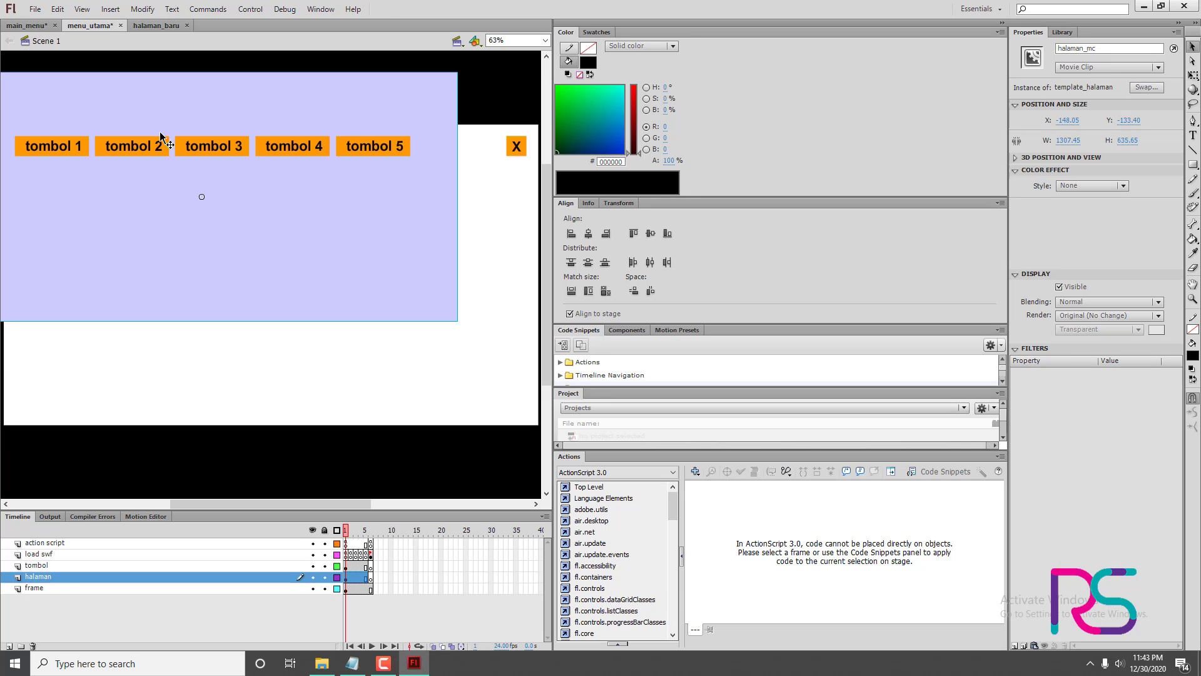
{"action": "left_click_drag", "start_coordinate": [297, 309], "coordinate": [458, 424]}
{"action": "key", "text": "ctrl+z"}
{"action": "key", "text": "ctrl+z"}
- Compare the position and size properties of the page area in halaman_baru and menu_utama
{"action": "left_click", "coordinate": [156, 26]}
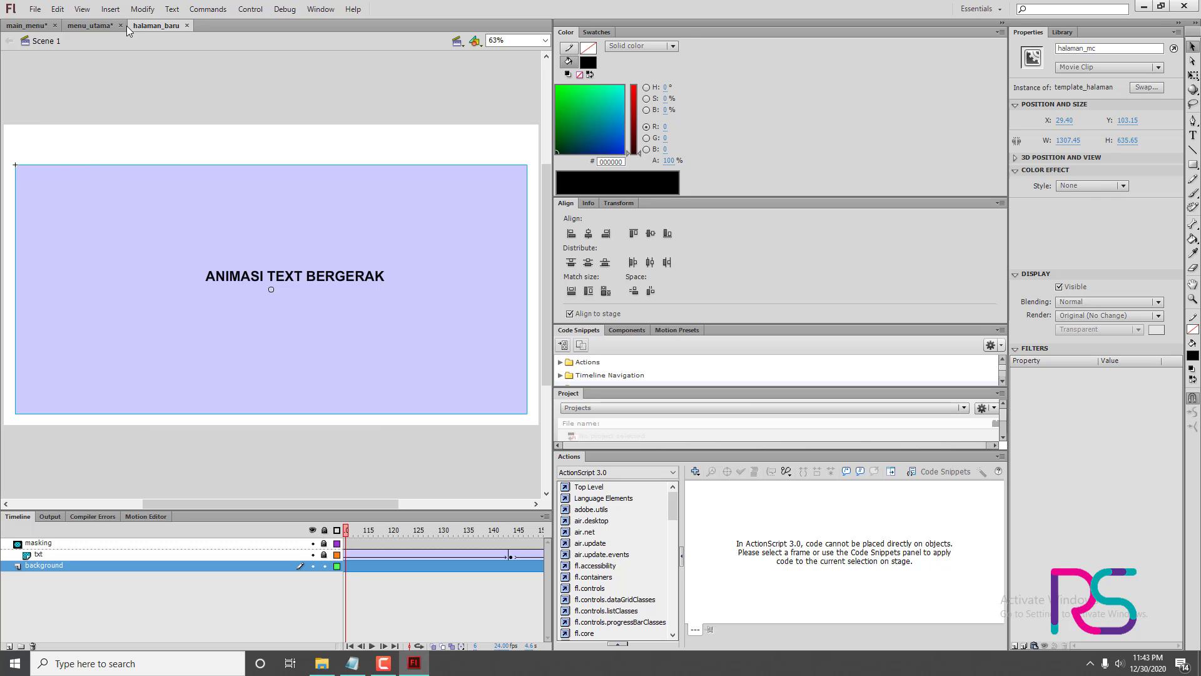
{"action": "left_click", "coordinate": [102, 26]}
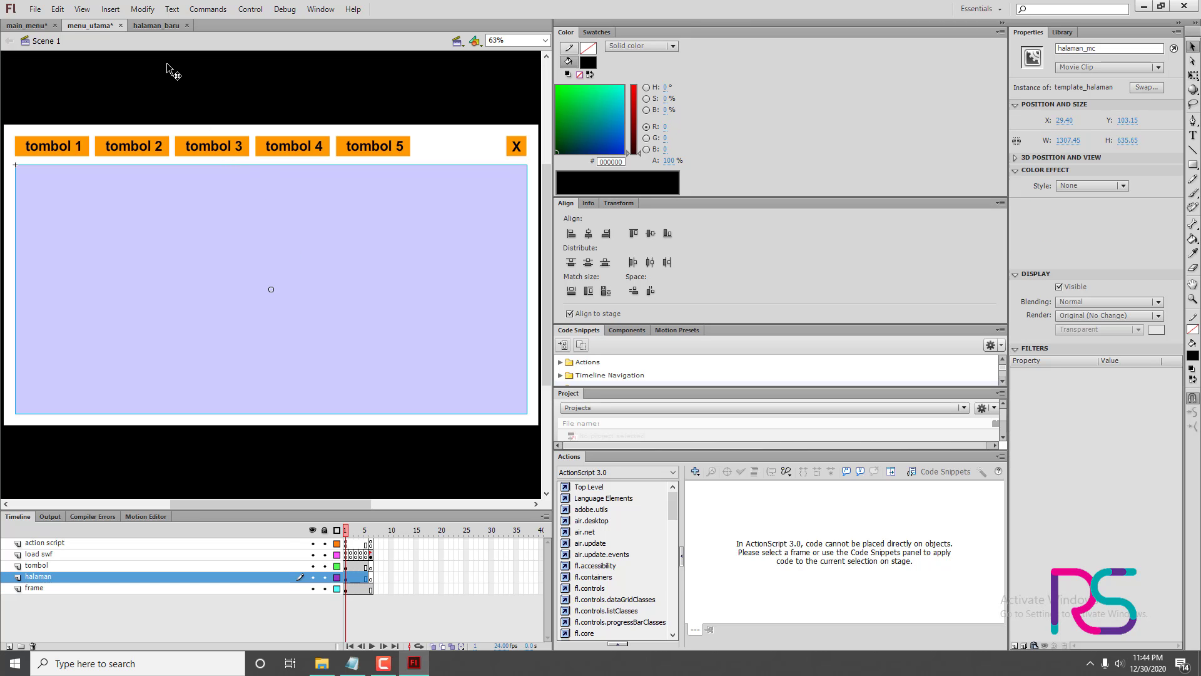
{"action": "left_click", "coordinate": [154, 26]}
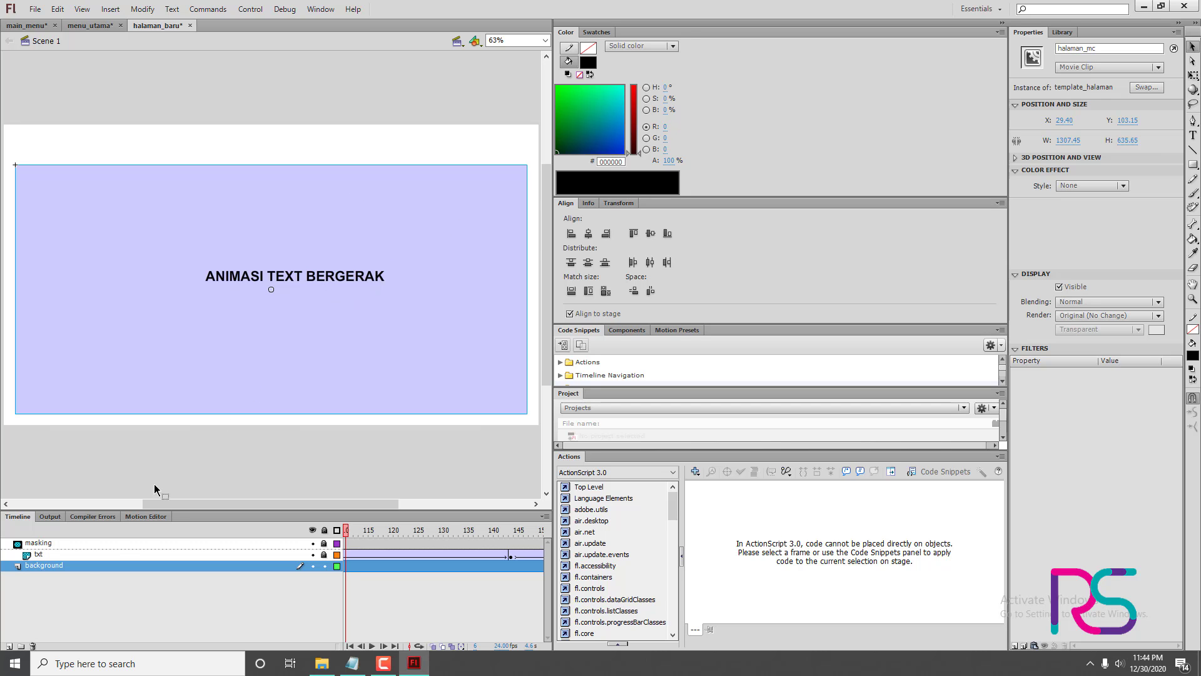
- Examine the masking layer and scrub through the moving text animation in halaman_baru, comparing its stage with menu_utama
{"action": "left_click", "coordinate": [137, 543]}
{"action": "left_click_drag", "start_coordinate": [357, 530], "coordinate": [113, 500]}
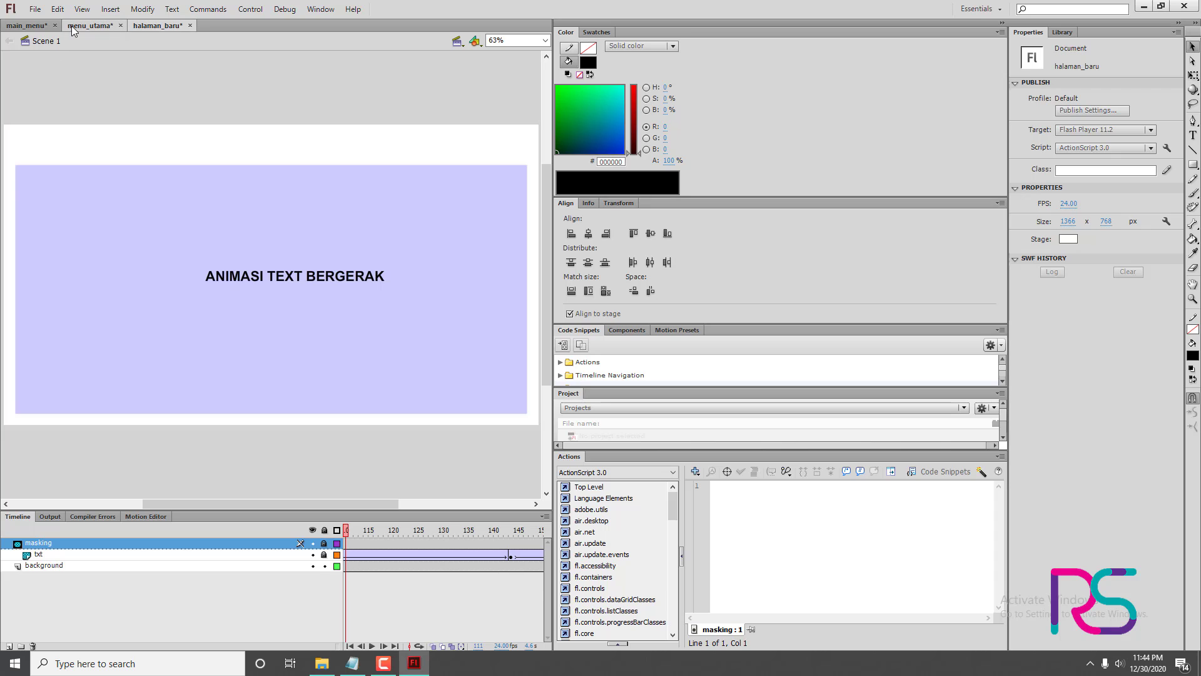
{"action": "left_click", "coordinate": [90, 25]}
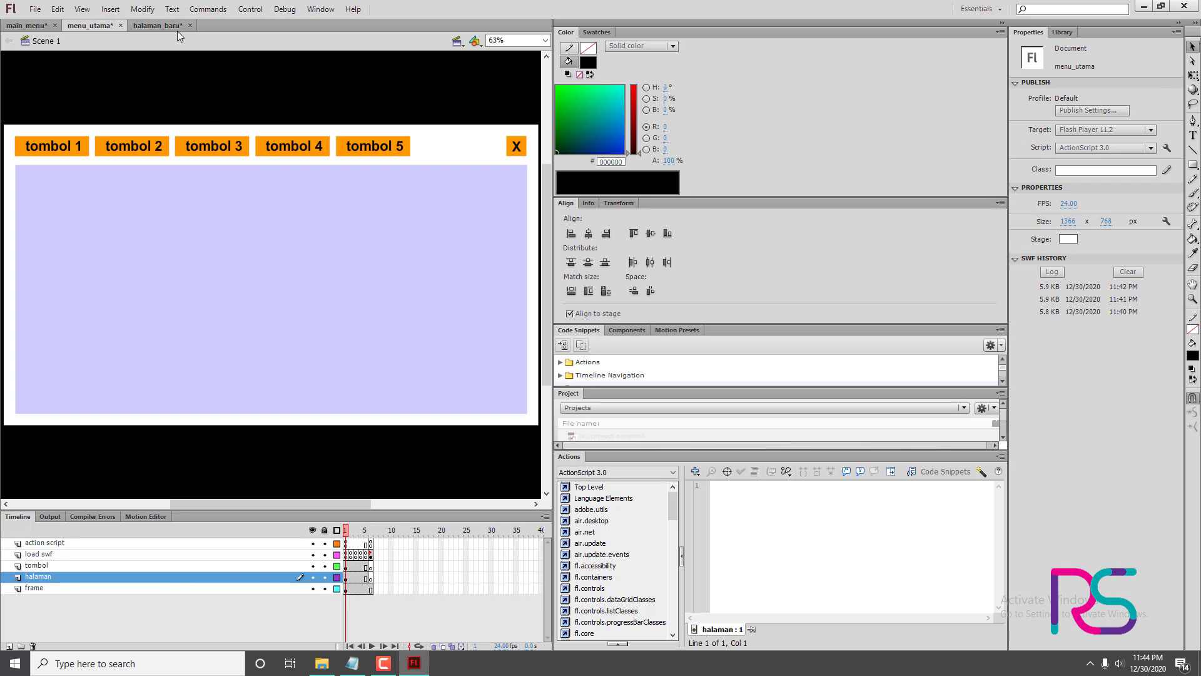
{"action": "left_click", "coordinate": [157, 25]}
{"action": "left_click_drag", "start_coordinate": [499, 541], "coordinate": [203, 566]}
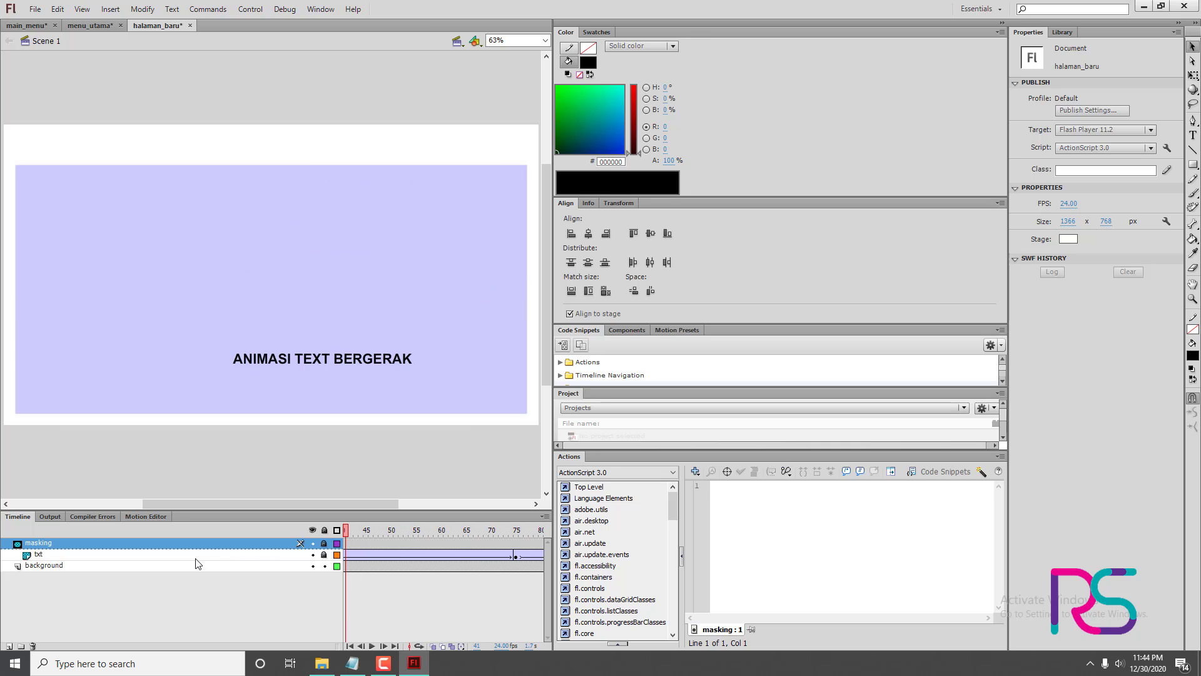
- Save the halaman_baru and menu_utama documents
{"action": "key", "text": "ctrl+s"}
{"action": "left_click", "coordinate": [78, 25]}
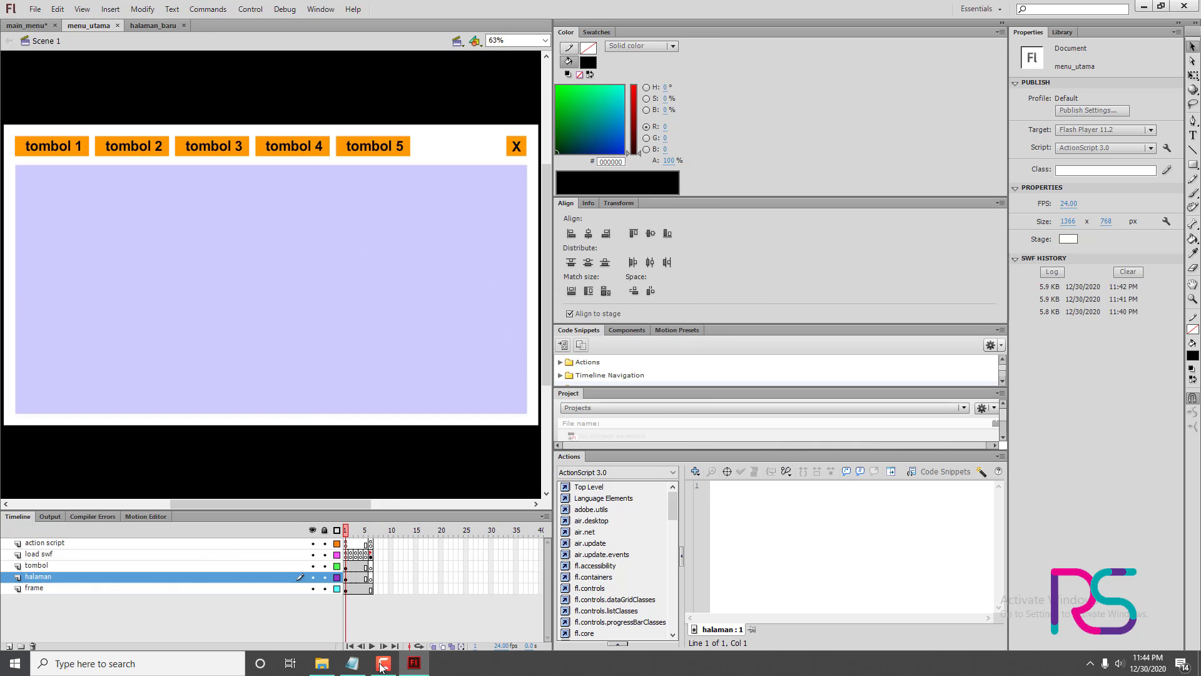
- Switch to File Explorer and run the menu_utama SWF movie from the PERTEMUAN 10 & 11 folder
{"action": "left_click", "coordinate": [352, 663]}
{"action": "left_click", "coordinate": [322, 663]}
{"action": "left_click", "coordinate": [258, 387]}
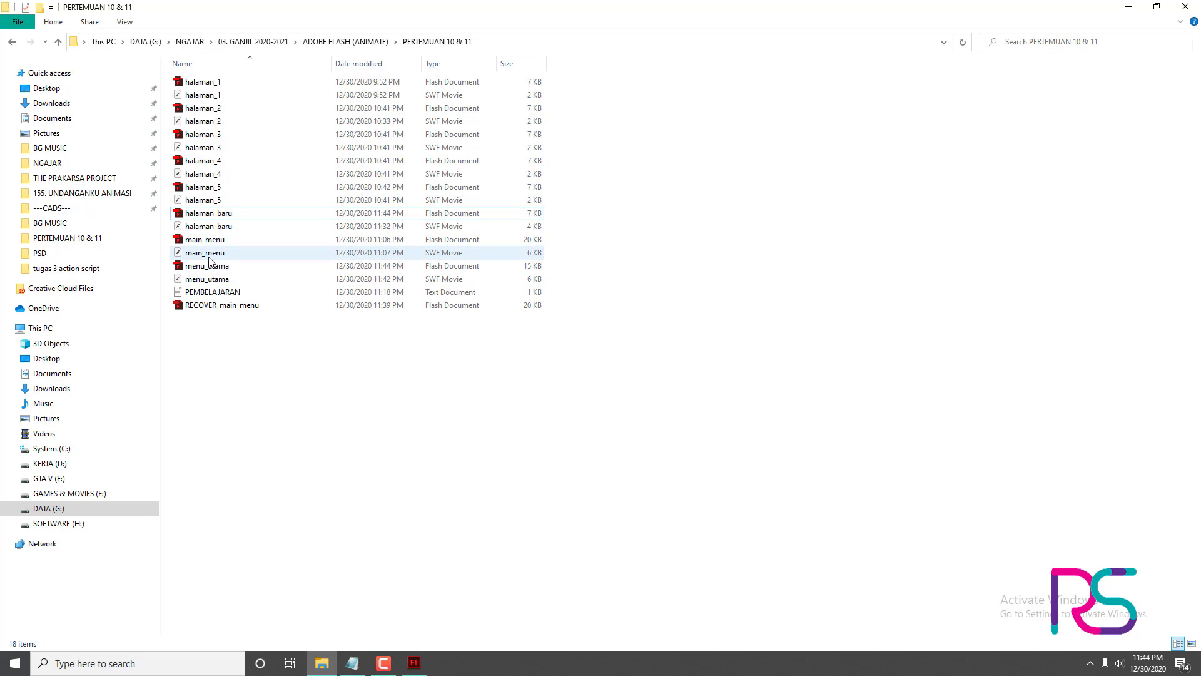
{"action": "double_click", "coordinate": [211, 278]}
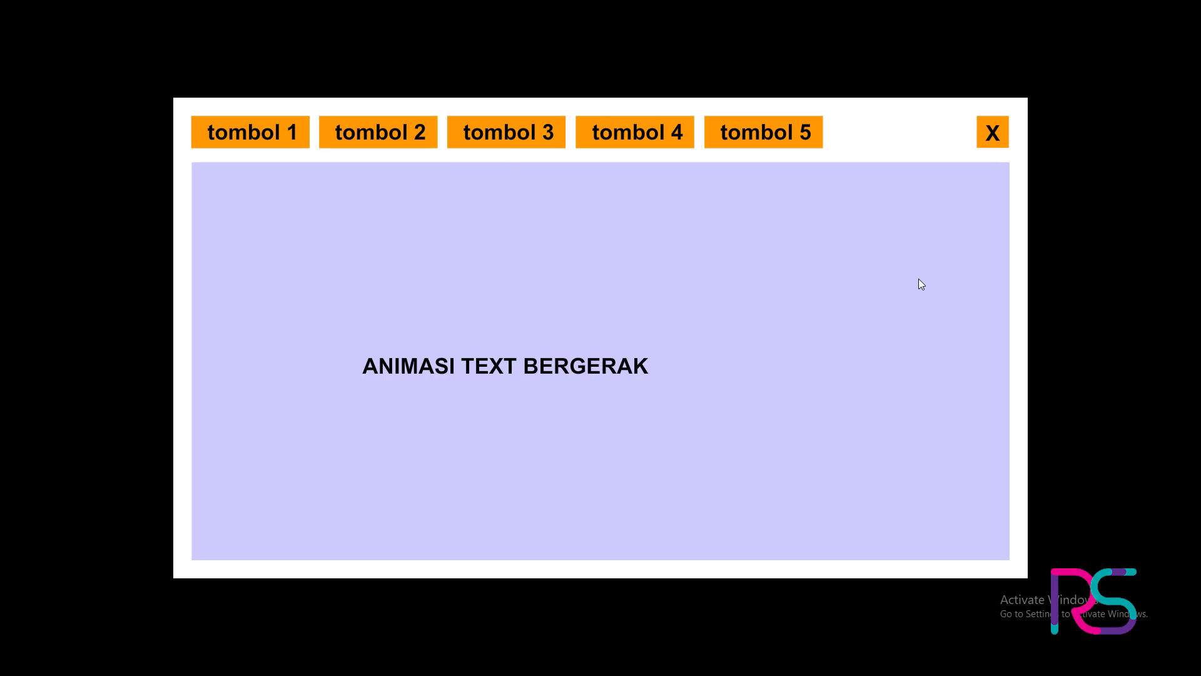